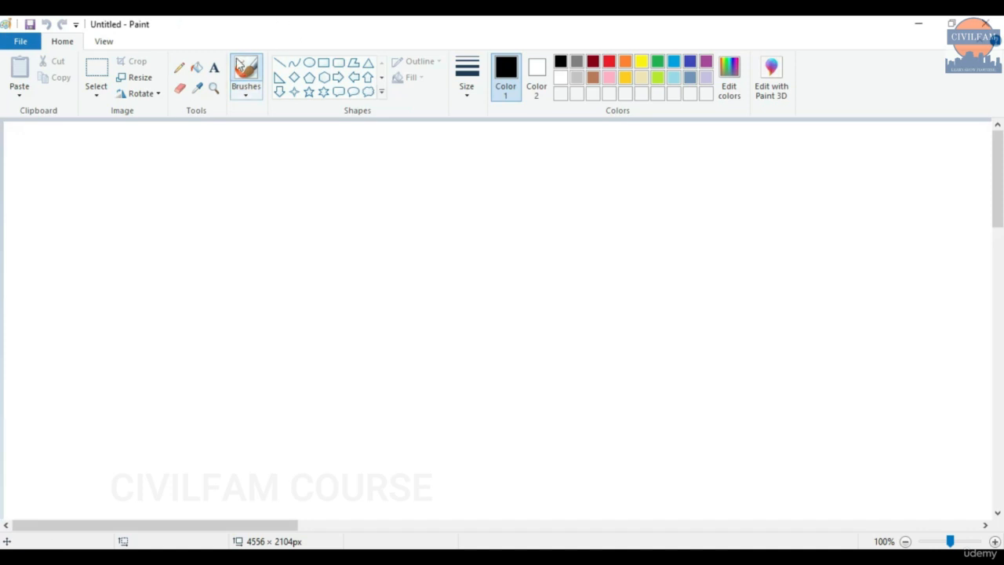
Step: Add the text "Model a structure in staad pro." near the upper part of the blank canvas
{"action": "left_click", "coordinate": [214, 66]}
{"action": "left_click_drag", "start_coordinate": [198, 186], "coordinate": [327, 237]}
{"action": "type", "text": "M"}
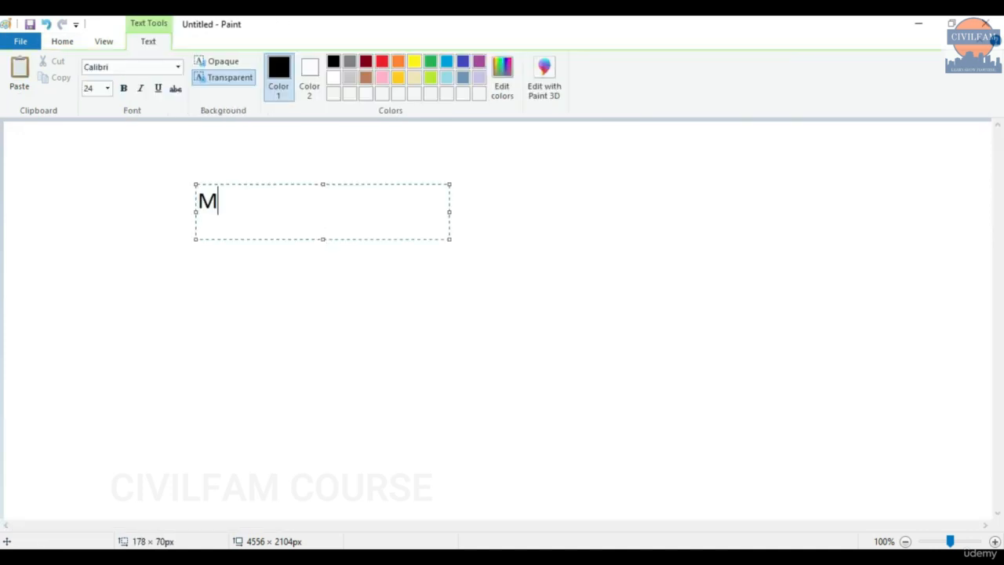
{"action": "type", "text": "odel a syru"}
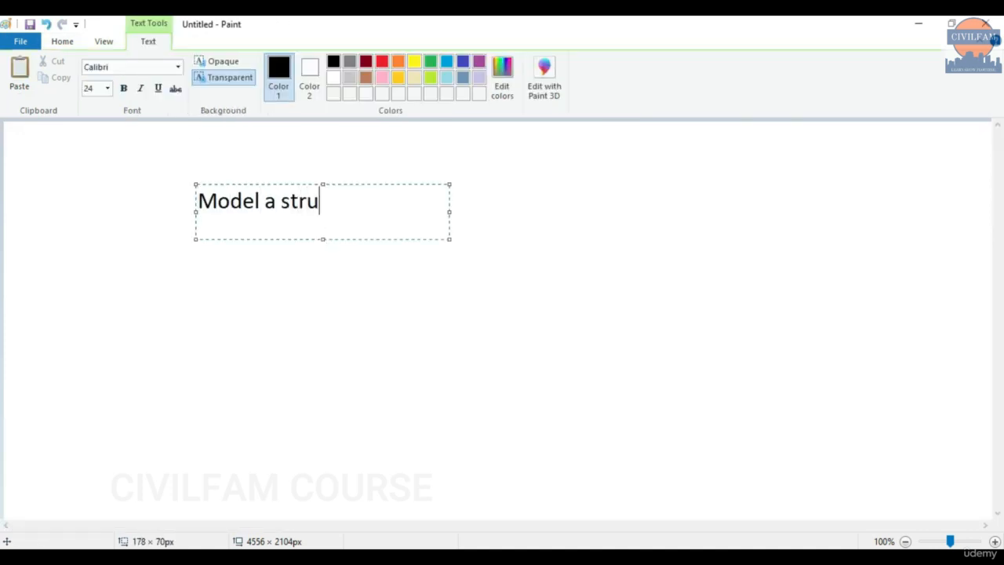
{"action": "type", "text": "cture in stad p"}
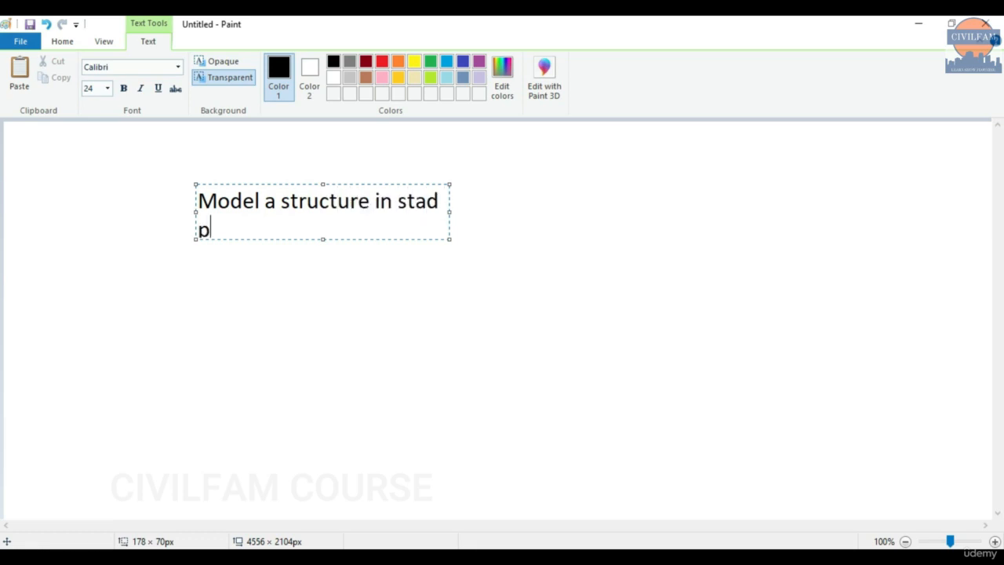
{"action": "key", "text": "BackSpace"}
{"action": "key", "text": "BackSpace"}
{"action": "key", "text": "BackSpace"}
{"action": "type", "text": "ad p"}
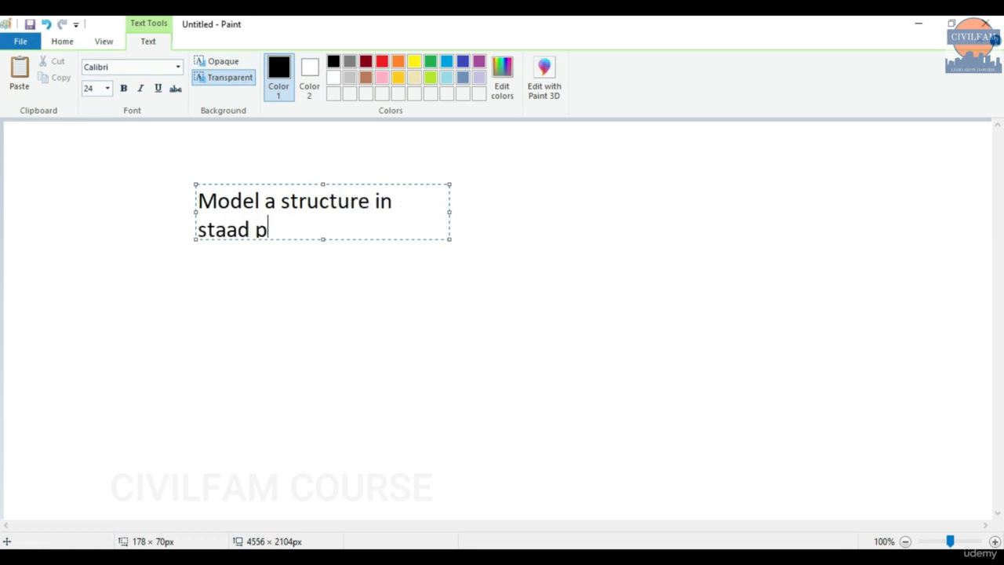
{"action": "type", "text": "ro."}
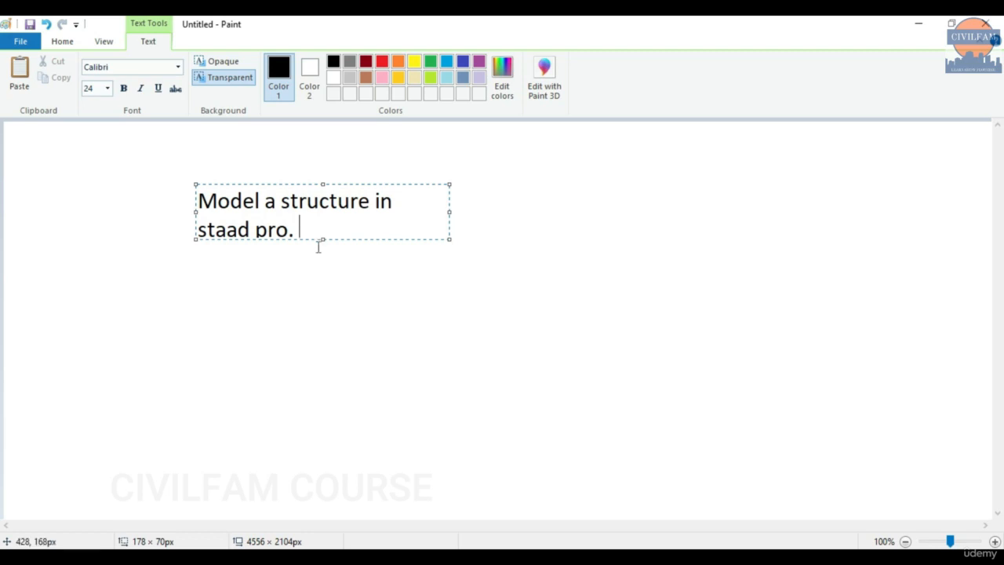
{"action": "left_click", "coordinate": [330, 297]}
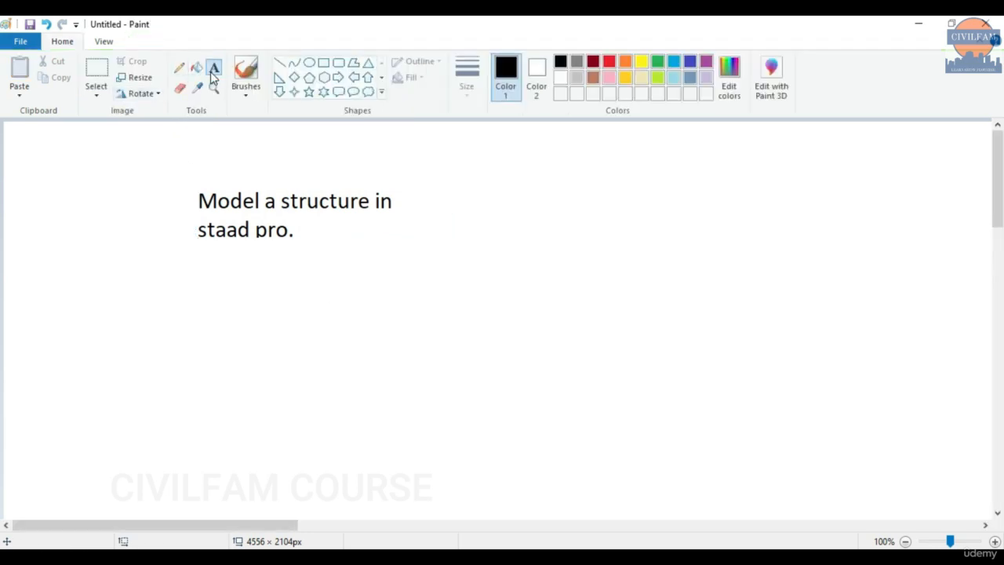
Step: Add the text "1. Nodal method." below the title text
{"action": "left_click_drag", "start_coordinate": [190, 276], "coordinate": [502, 413]}
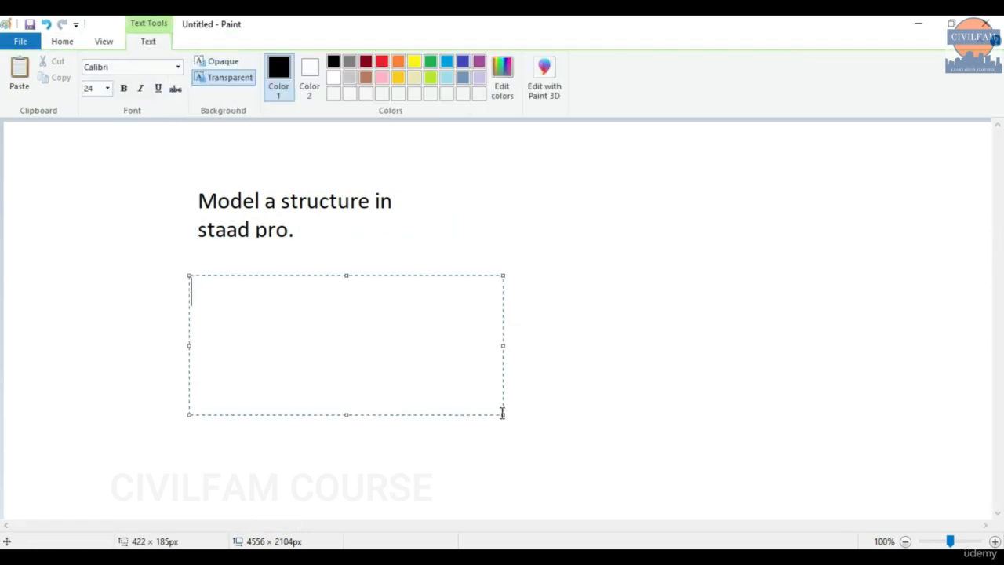
{"action": "type", "text": "1. Nodal method."}
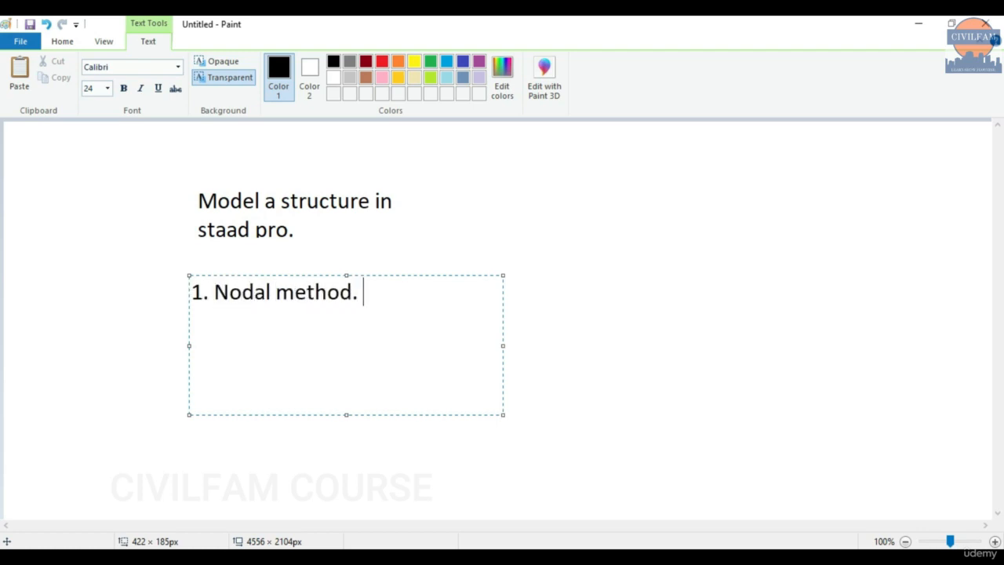
{"action": "left_click", "coordinate": [631, 555]}
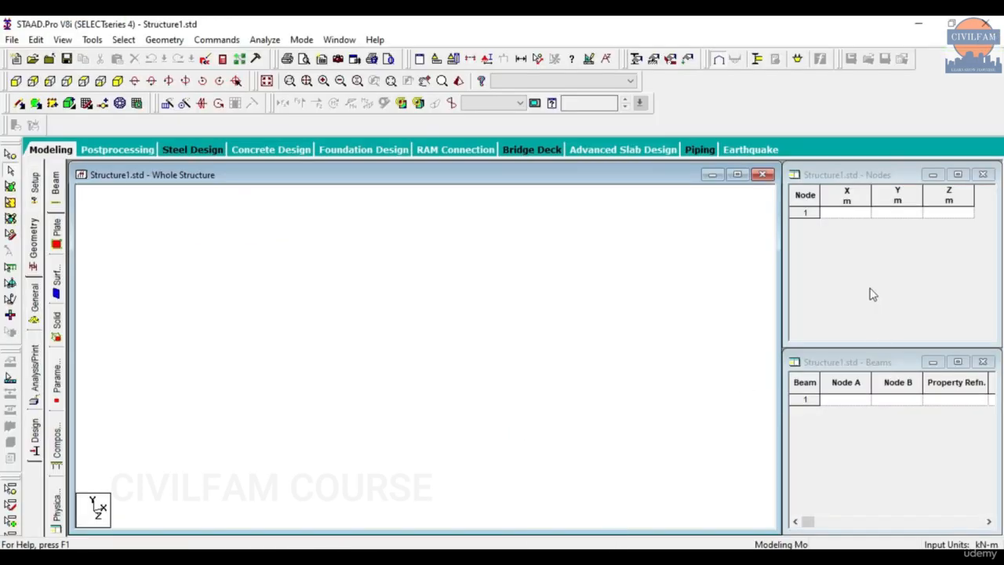
{"action": "left_click", "coordinate": [865, 217]}
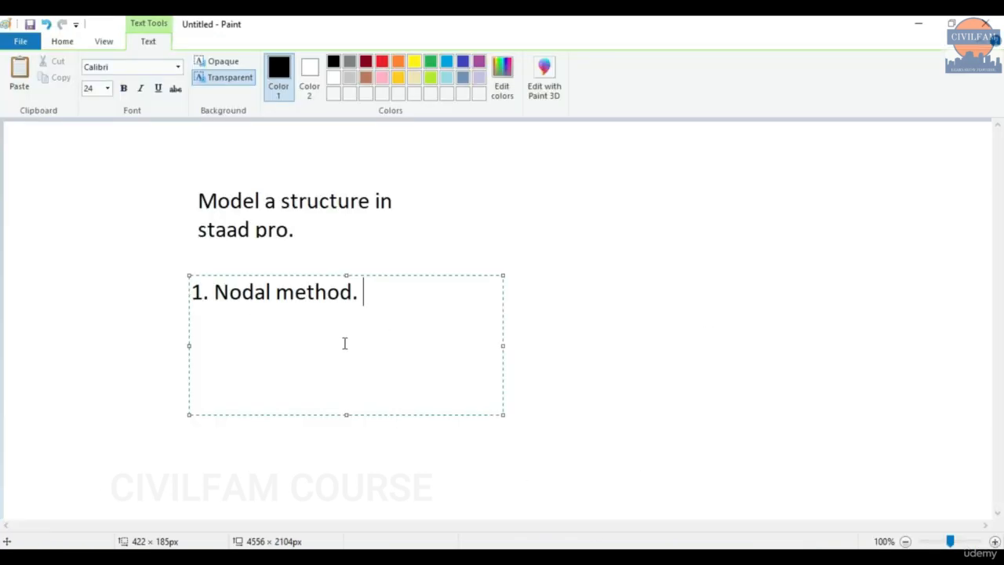
{"action": "left_click", "coordinate": [204, 484]}
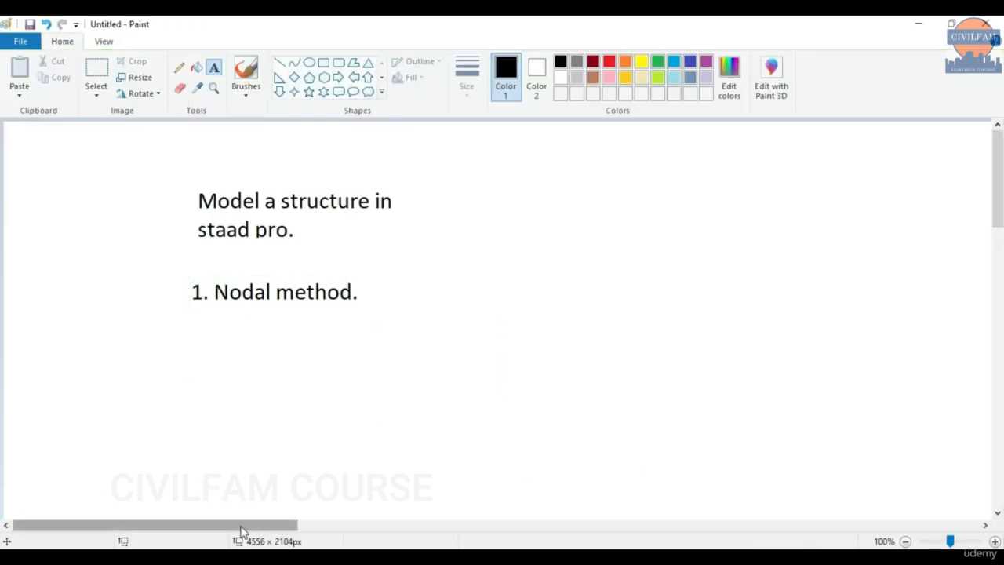
Step: Draw a straight vertical green line in the empty canvas area beyond the text
{"action": "left_click_drag", "start_coordinate": [242, 530], "coordinate": [363, 525]}
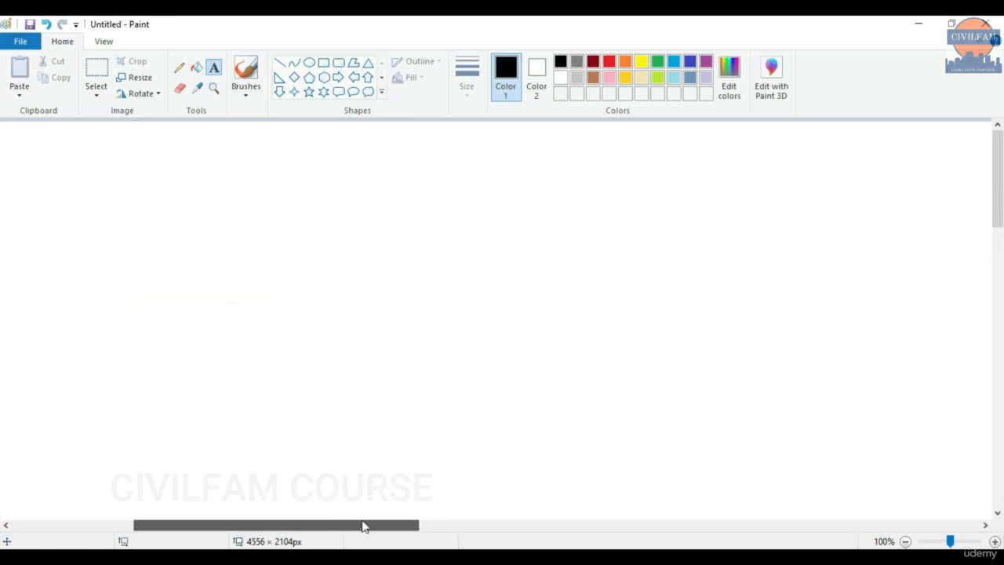
{"action": "left_click", "coordinate": [279, 63]}
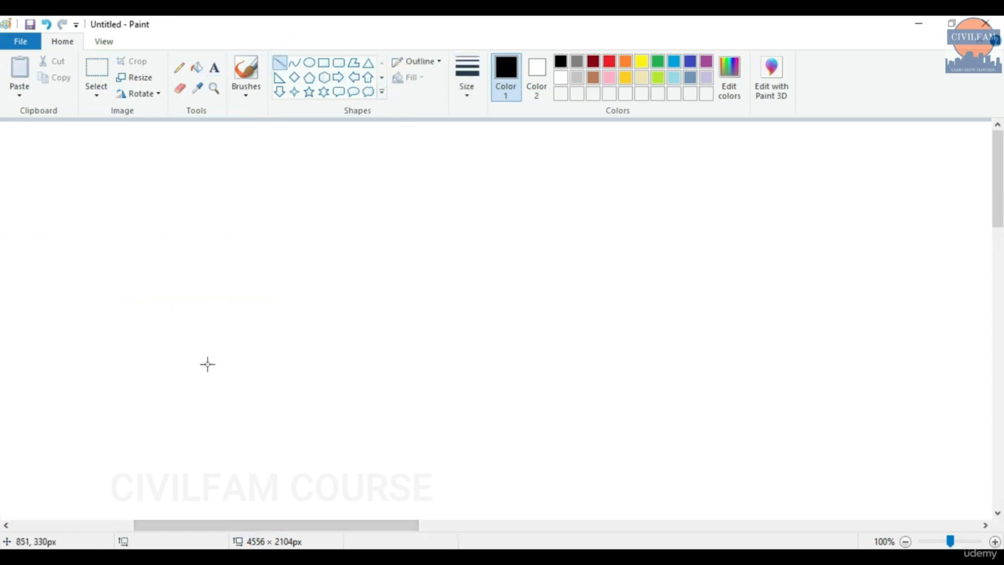
{"action": "left_click", "coordinate": [659, 63]}
{"action": "left_click_drag", "start_coordinate": [235, 358], "coordinate": [226, 145], "text": "shift"}
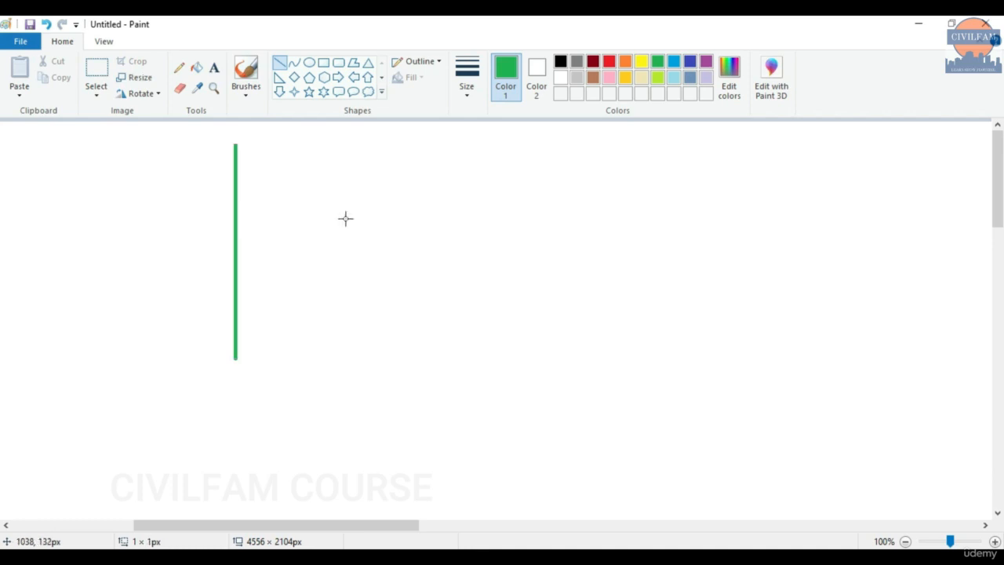
Step: Draw a horizontal black line about 467 px long from the lower end of the green line
{"action": "left_click", "coordinate": [560, 62]}
{"action": "left_click_drag", "start_coordinate": [235, 358], "coordinate": [577, 346], "text": "shift"}
{"action": "left_click", "coordinate": [657, 62]}
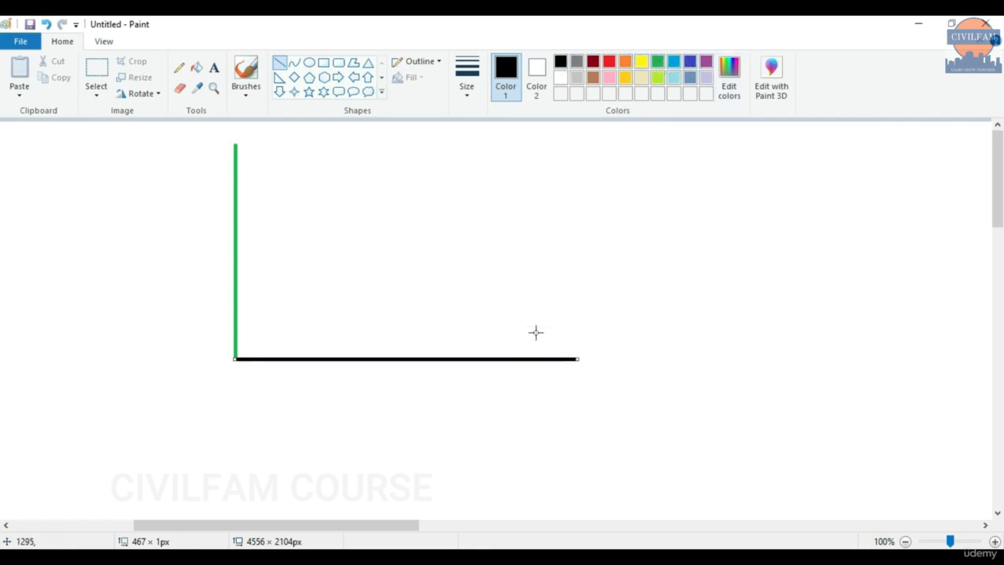
{"action": "left_click", "coordinate": [674, 64]}
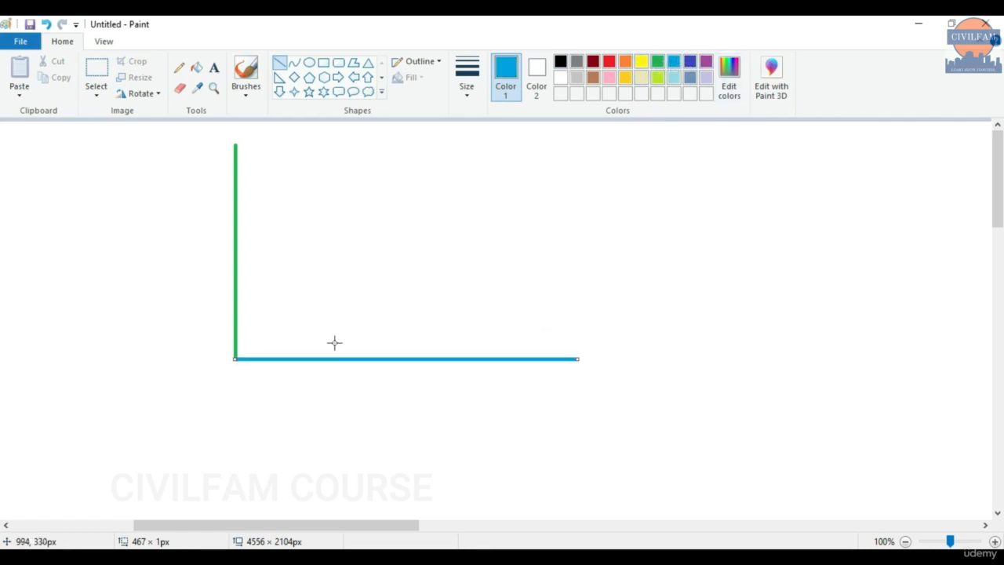
{"action": "left_click", "coordinate": [560, 62]}
{"action": "left_click", "coordinate": [384, 311]}
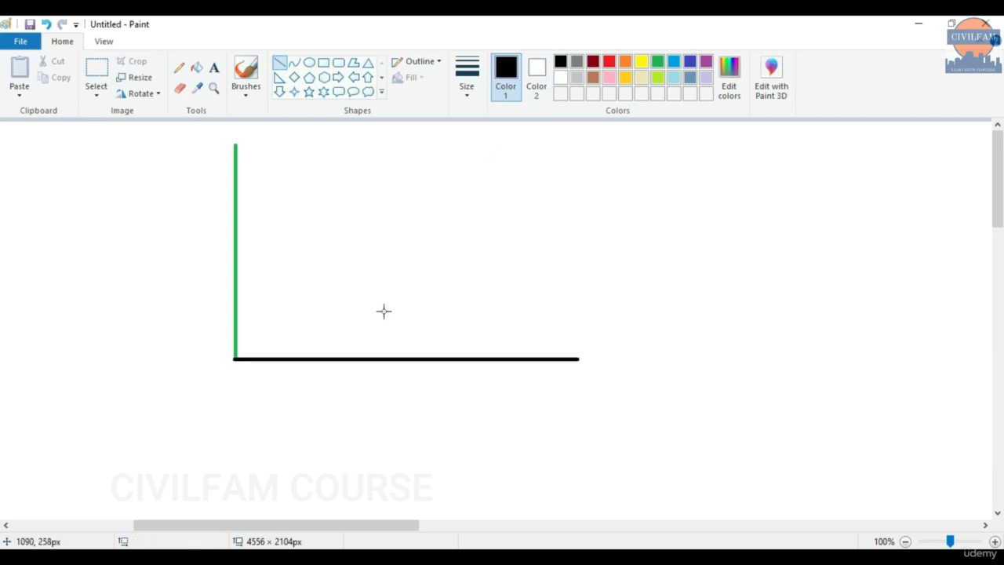
Step: Draw a diagonal blue line running down and to the right from the corner where the green and black lines meet
{"action": "left_click", "coordinate": [673, 63]}
{"action": "left_click_drag", "start_coordinate": [235, 359], "coordinate": [410, 540]}
{"action": "scroll", "coordinate": [215, 340], "scroll_direction": "down", "scroll_amount": 3}
{"action": "scroll", "coordinate": [233, 339], "scroll_direction": "up", "scroll_amount": 3}
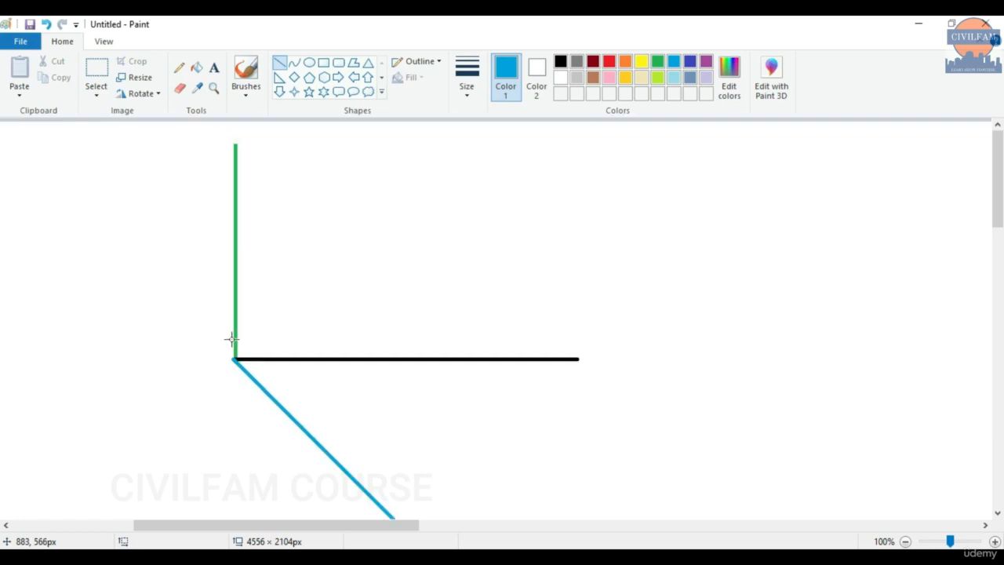
Step: Label the horizontal line "X axis" in black text, placed just above its free end
{"action": "left_click", "coordinate": [213, 68]}
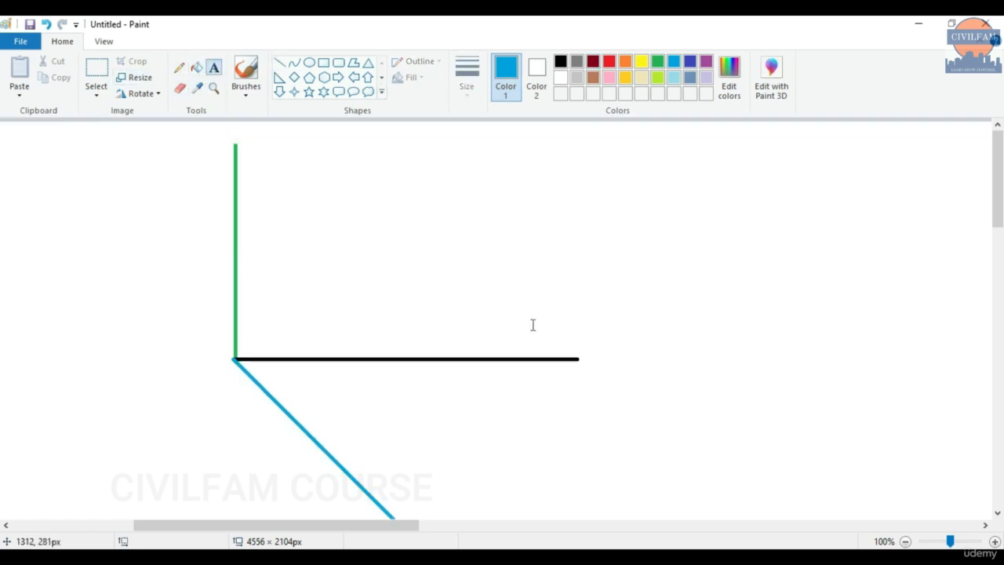
{"action": "left_click_drag", "start_coordinate": [512, 311], "coordinate": [591, 338]}
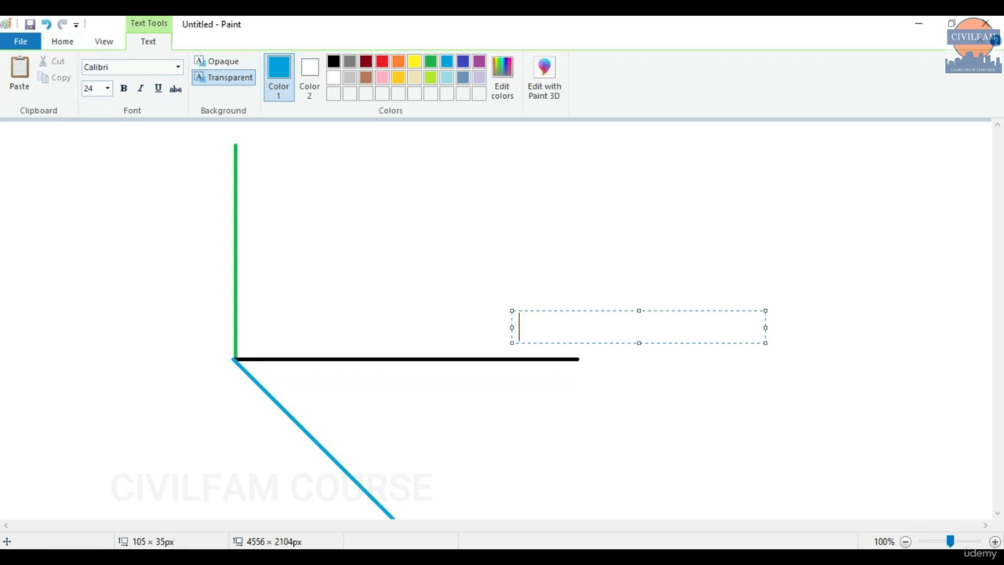
{"action": "left_click", "coordinate": [336, 62]}
{"action": "type", "text": "X axis"}
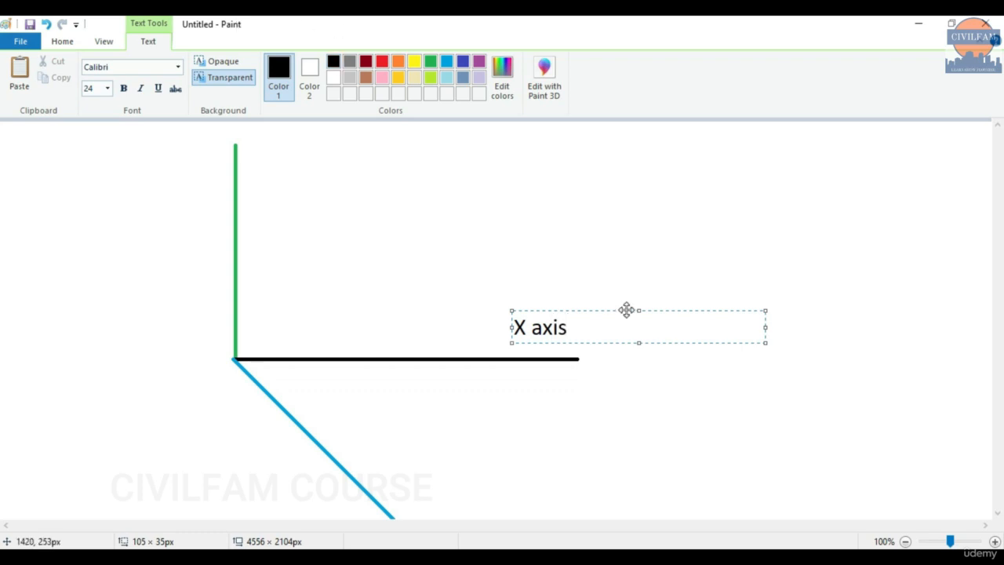
{"action": "left_click_drag", "start_coordinate": [627, 309], "coordinate": [677, 321]}
{"action": "left_click", "coordinate": [666, 297]}
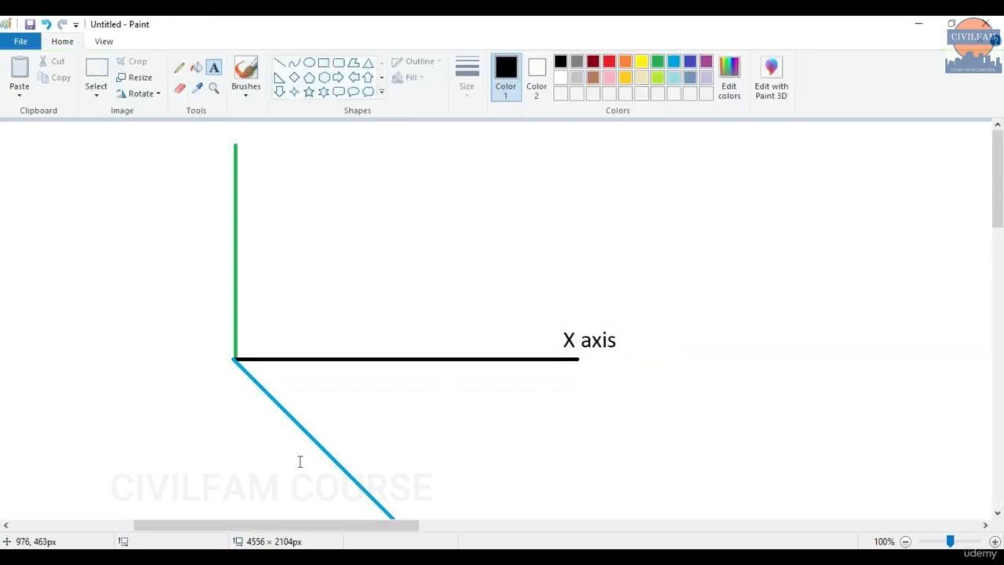
Step: Add the label "Z axis" beside the blue diagonal line and "Y axis" beside the green vertical line
{"action": "left_click", "coordinate": [229, 490]}
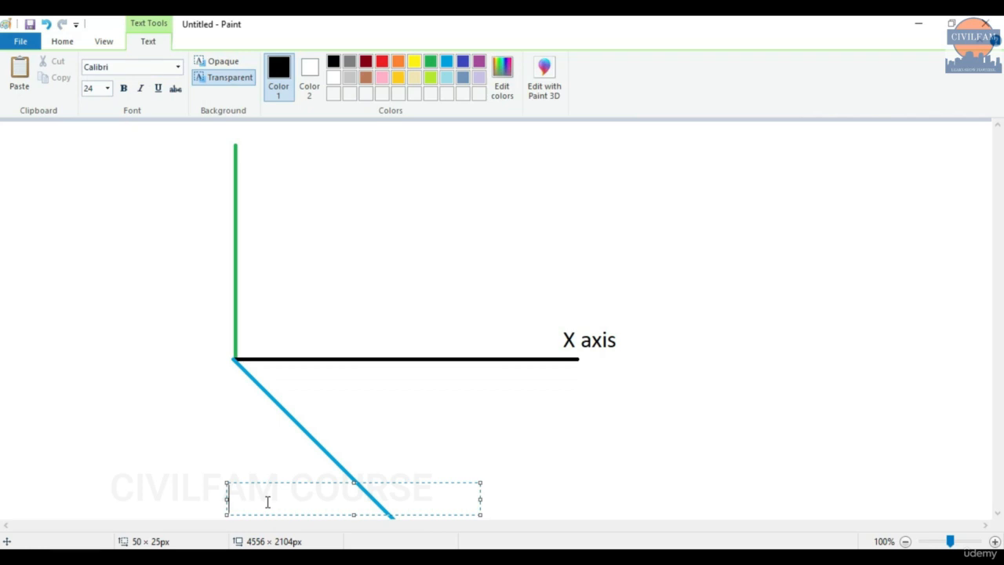
{"action": "type", "text": "Z axis"}
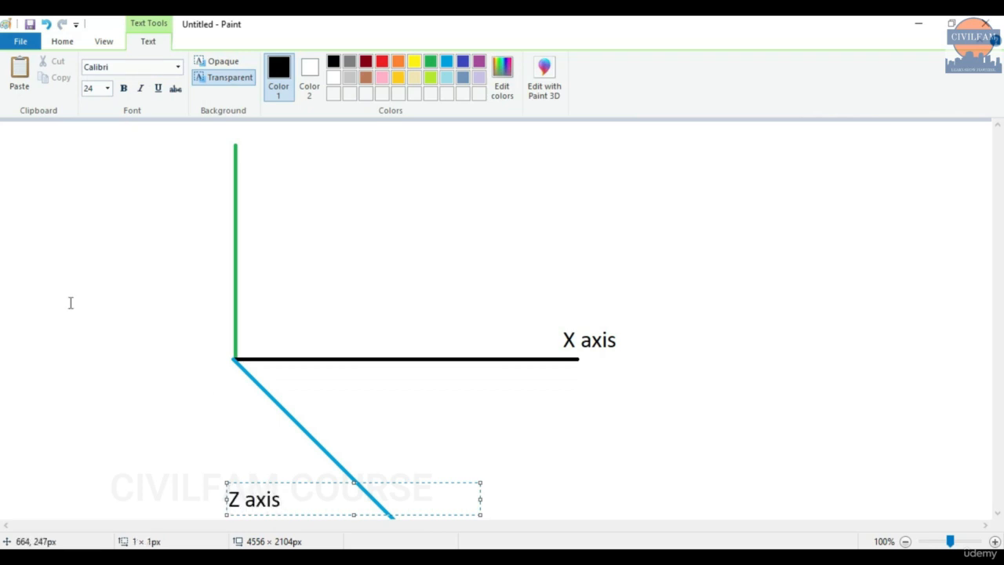
{"action": "left_click", "coordinate": [139, 159]}
{"action": "left_click", "coordinate": [140, 157]}
{"action": "type", "text": "Y ac"}
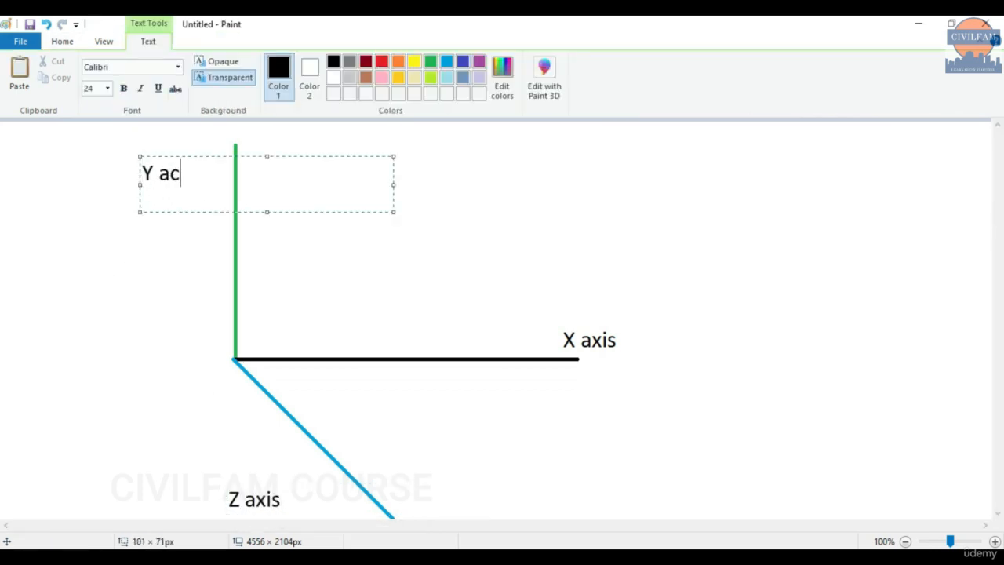
{"action": "key", "text": "BackSpace"}
{"action": "type", "text": "xis"}
{"action": "left_click", "coordinate": [450, 258]}
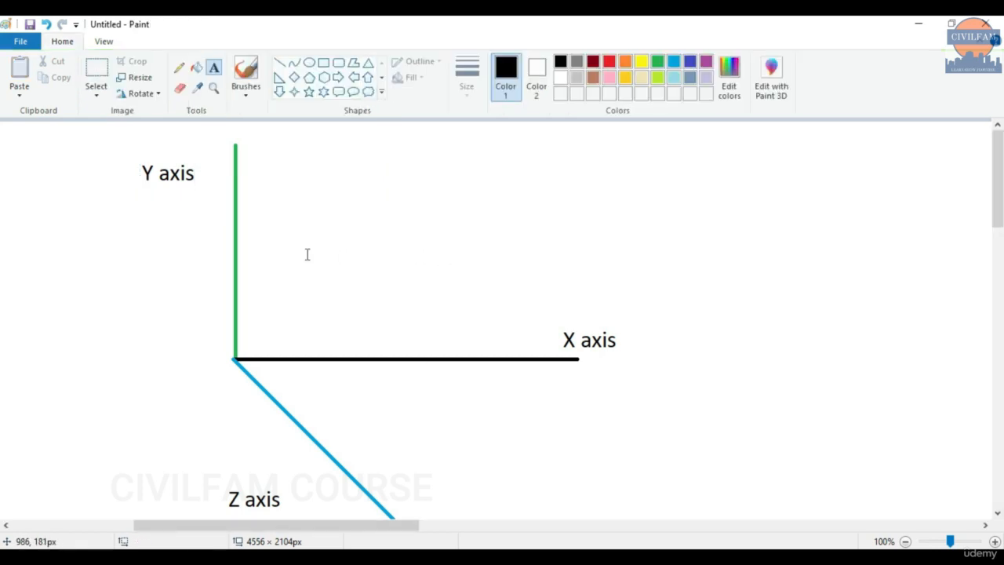
Step: Copy the whole labelled axis sketch and place a duplicate to the right of the original
{"action": "scroll", "coordinate": [307, 254], "scroll_direction": "down", "scroll_amount": 2}
{"action": "scroll", "coordinate": [305, 251], "scroll_direction": "up", "scroll_amount": 2}
{"action": "left_click", "coordinate": [947, 541]}
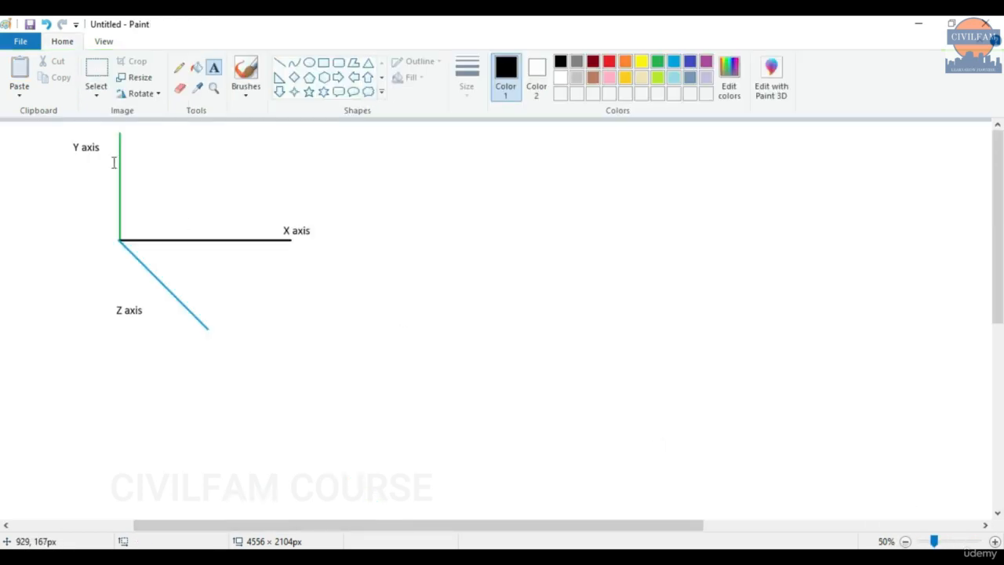
{"action": "left_click", "coordinate": [95, 72]}
{"action": "mouse_move", "coordinate": [52, 128]}
{"action": "left_mouse_down"}
{"action": "mouse_move", "coordinate": [381, 316]}
{"action": "mouse_move", "coordinate": [381, 342]}
{"action": "left_mouse_up"}
{"action": "key", "text": "ctrl+c"}
{"action": "key", "text": "ctrl+v"}
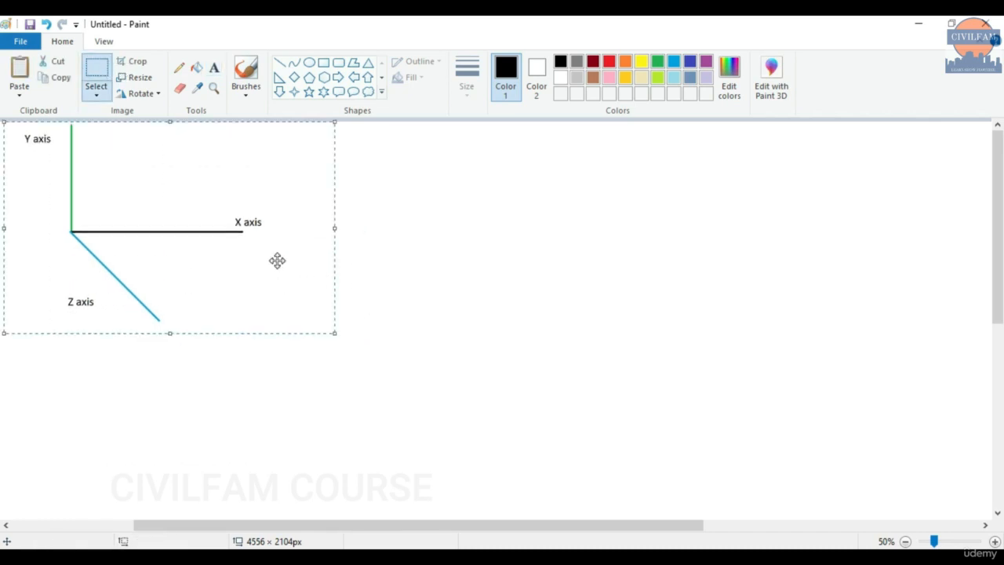
{"action": "mouse_move", "coordinate": [278, 259]}
{"action": "left_mouse_down"}
{"action": "mouse_move", "coordinate": [549, 285]}
{"action": "mouse_move", "coordinate": [668, 267]}
{"action": "mouse_move", "coordinate": [657, 274]}
{"action": "left_mouse_up"}
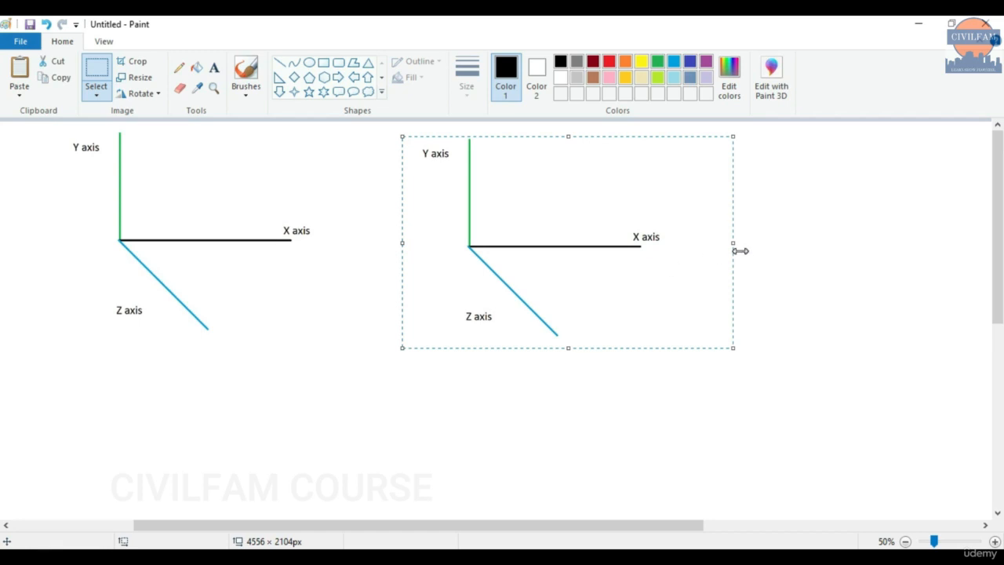
Step: Paste another copy of the axis sketch and place it to the right of the first duplicate
{"action": "key", "text": "ctrl+v"}
{"action": "mouse_move", "coordinate": [246, 271]}
{"action": "left_mouse_down"}
{"action": "mouse_move", "coordinate": [924, 309]}
{"action": "mouse_move", "coordinate": [968, 285]}
{"action": "left_mouse_up"}
{"action": "left_click", "coordinate": [455, 423]}
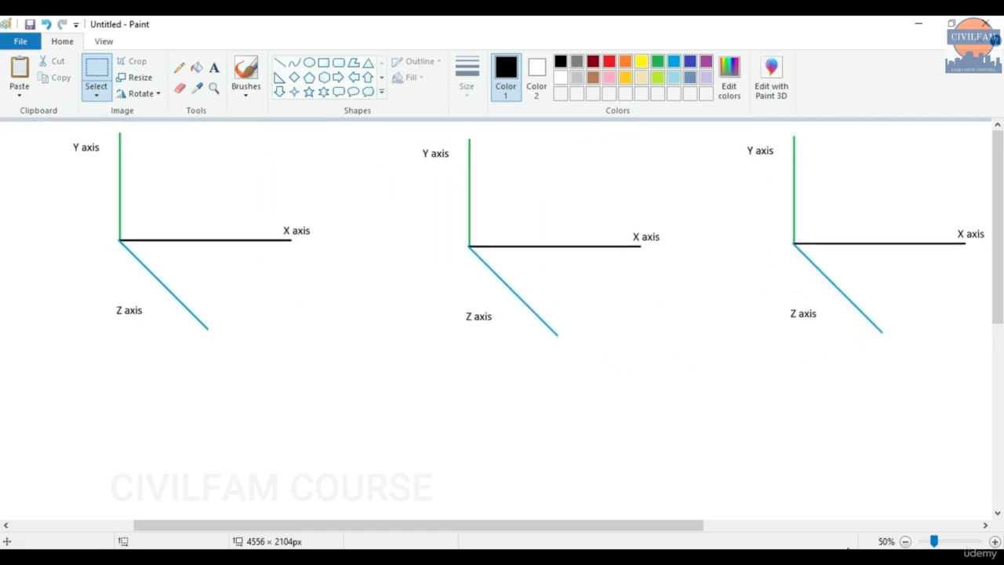
Step: Switch to STAAD.Pro and create the first node in the node table with X set to 0 m
{"action": "left_click", "coordinate": [994, 541]}
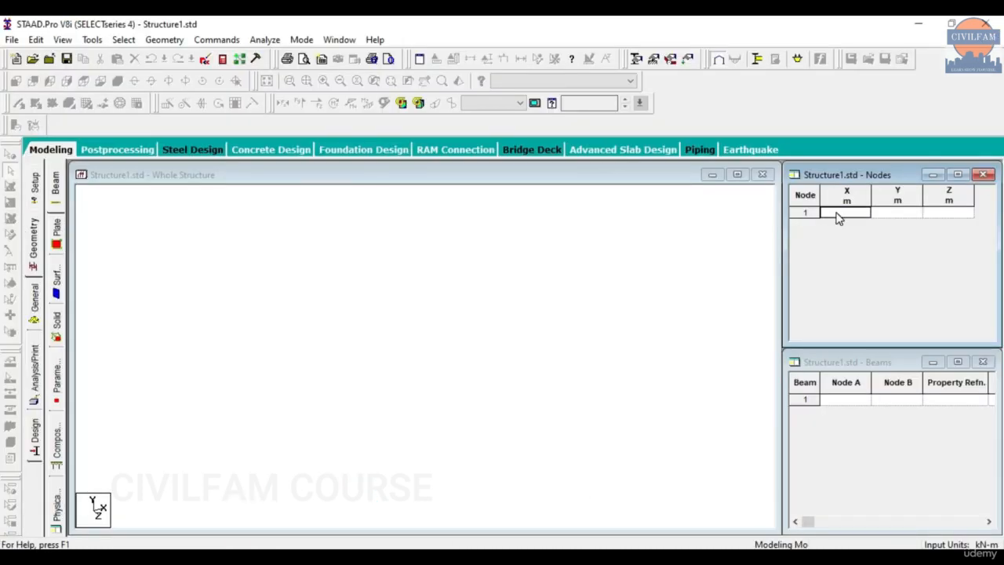
{"action": "type", "text": "0"}
{"action": "key", "text": "Tab"}
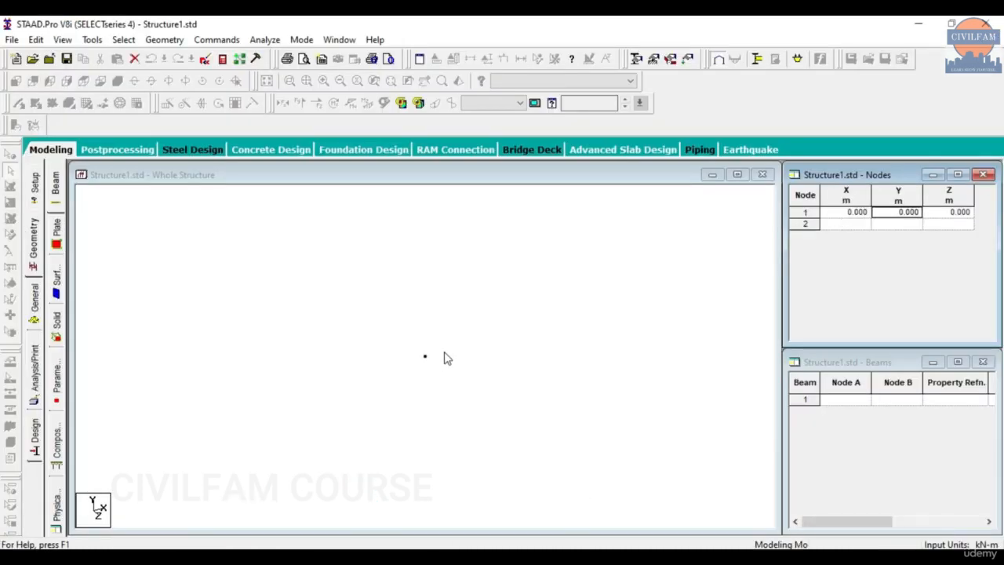
Step: Add nodes 2 and 3 to the node table with X coordinates of 5 m and 10 m
{"action": "left_click", "coordinate": [857, 229]}
{"action": "type", "text": "5"}
{"action": "key", "text": "Tab"}
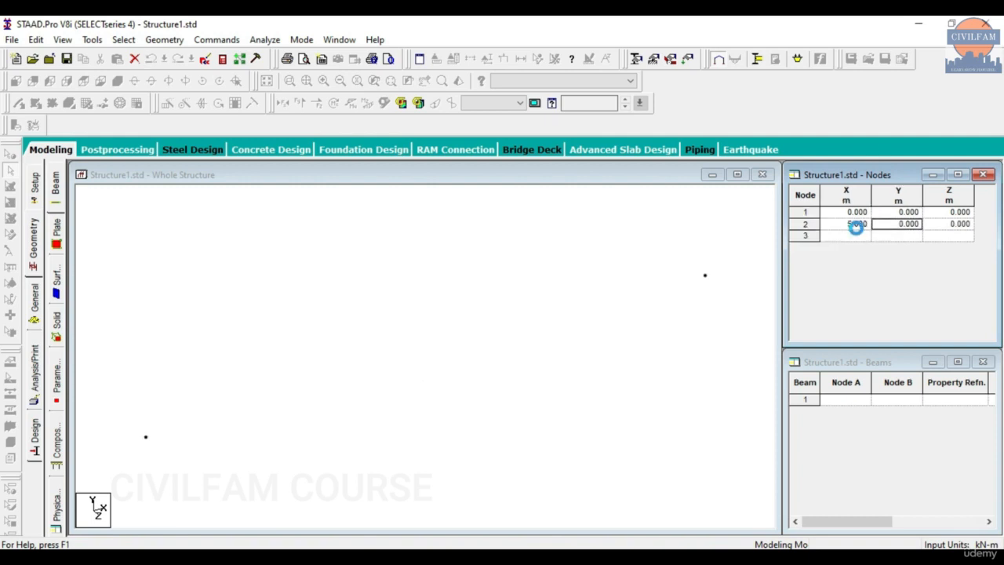
{"action": "left_click", "coordinate": [847, 236]}
{"action": "type", "text": "1"}
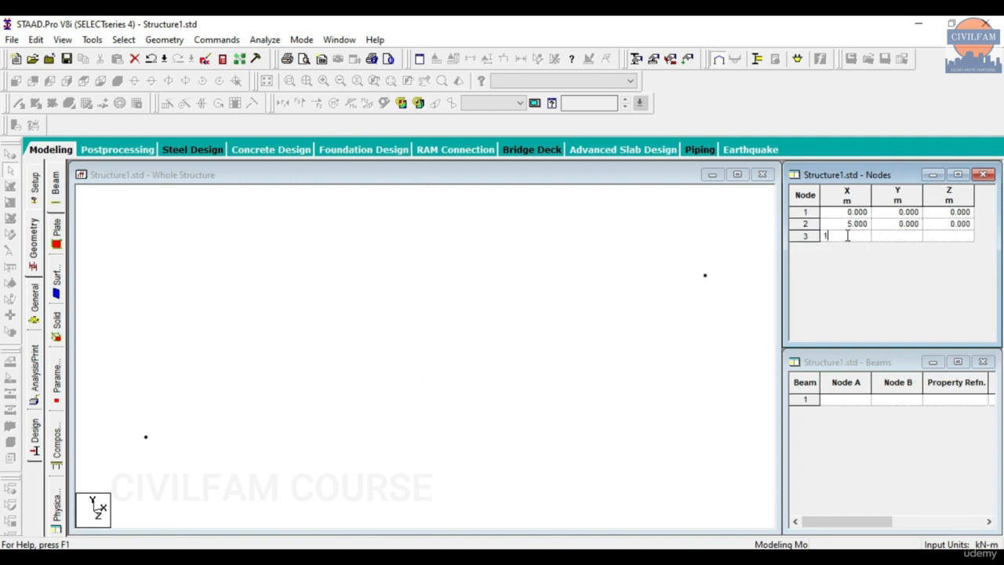
{"action": "type", "text": "0"}
{"action": "key", "text": "Tab"}
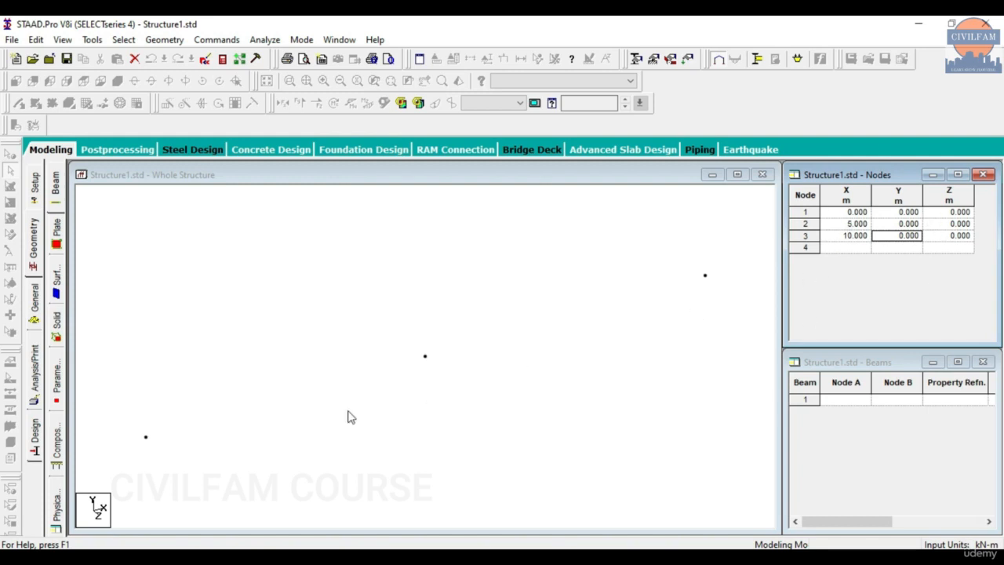
Step: Add beams connecting node 1 to node 2 and node 2 to node 3
{"action": "left_click", "coordinate": [218, 294]}
{"action": "left_click", "coordinate": [19, 102]}
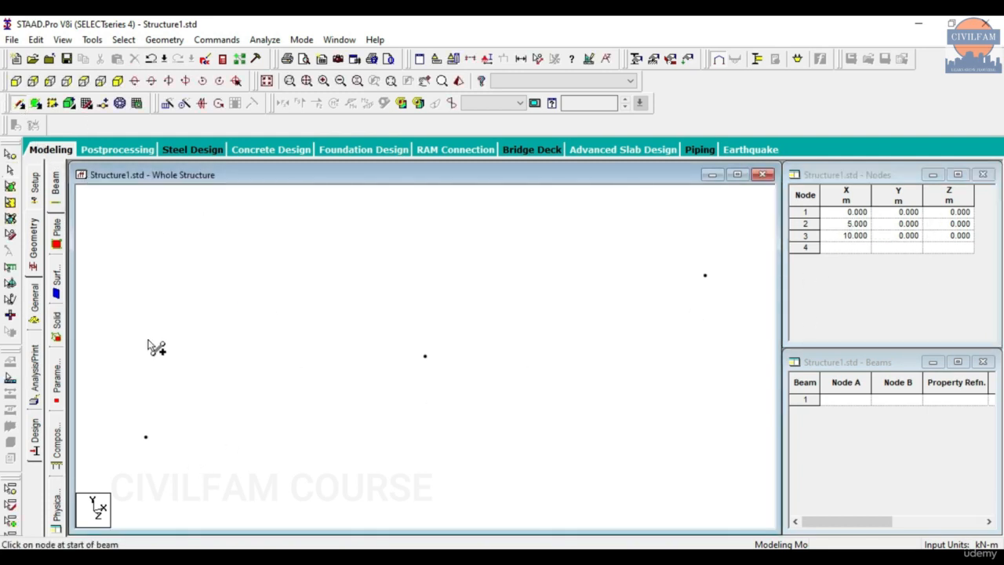
{"action": "left_click_drag", "start_coordinate": [146, 436], "coordinate": [704, 276]}
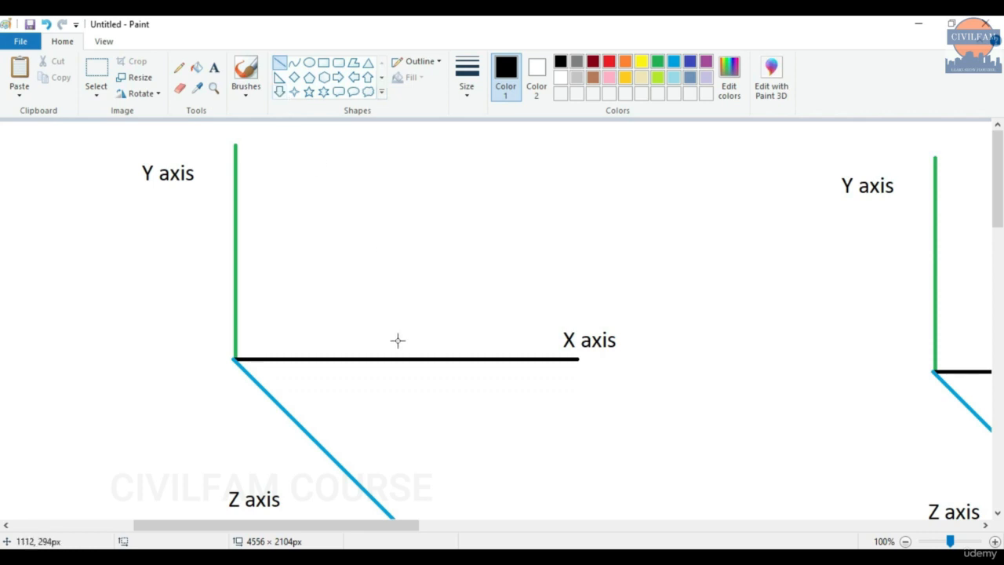
Step: Switch to Paint and draw a black horizontal line just above the first sketch's X axis and a right-pointing arrow above it
{"action": "mouse_move", "coordinate": [306, 327]}
{"action": "left_mouse_down"}
{"action": "mouse_move", "coordinate": [547, 327]}
{"action": "mouse_move", "coordinate": [512, 327]}
{"action": "left_mouse_up"}
{"action": "left_click", "coordinate": [338, 77]}
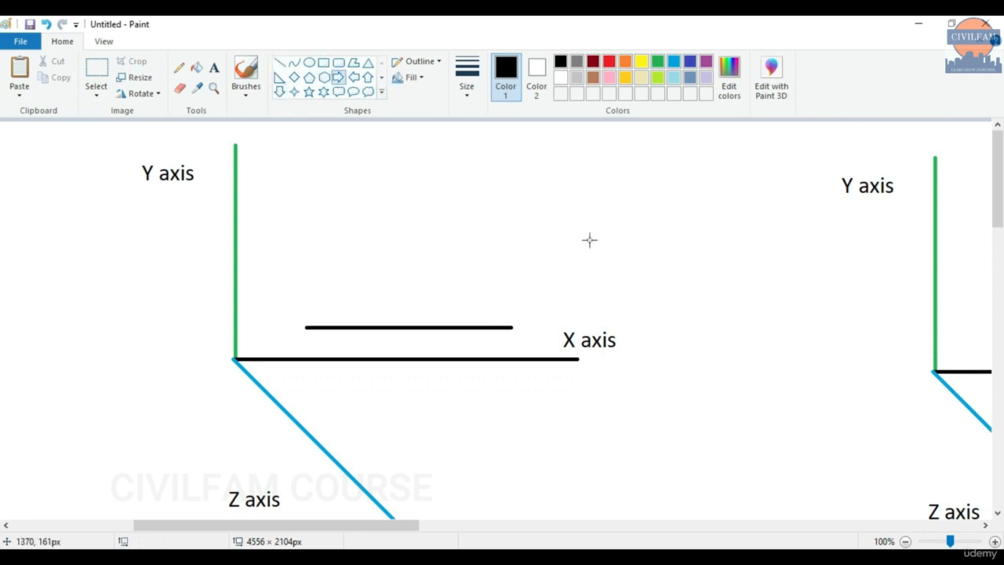
{"action": "left_click_drag", "start_coordinate": [493, 262], "coordinate": [580, 284]}
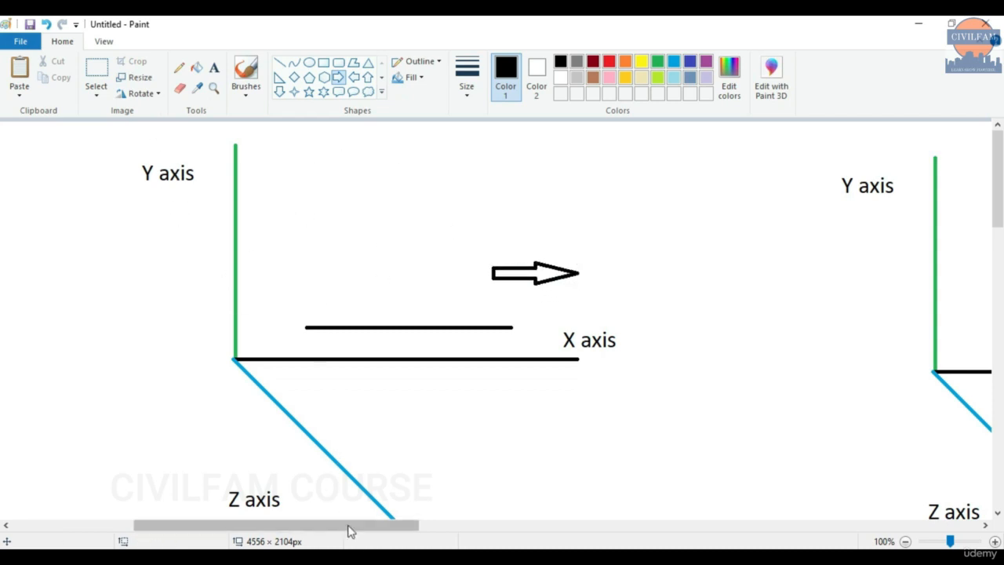
Step: Draw a red rectangle of about 178 × 181 px standing on the X axis of the second axis sketch
{"action": "left_click_drag", "start_coordinate": [348, 527], "coordinate": [530, 526]}
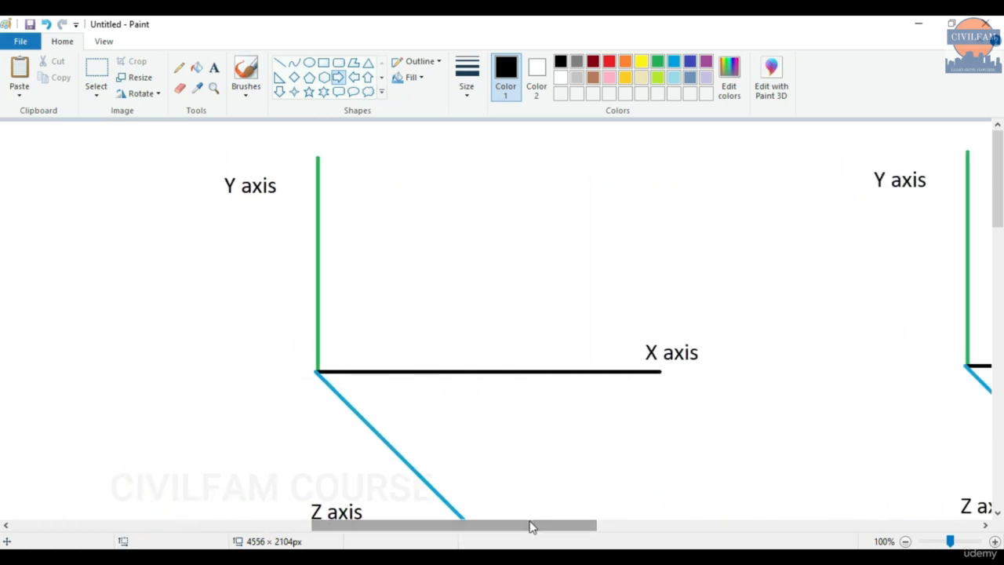
{"action": "left_click", "coordinate": [324, 65]}
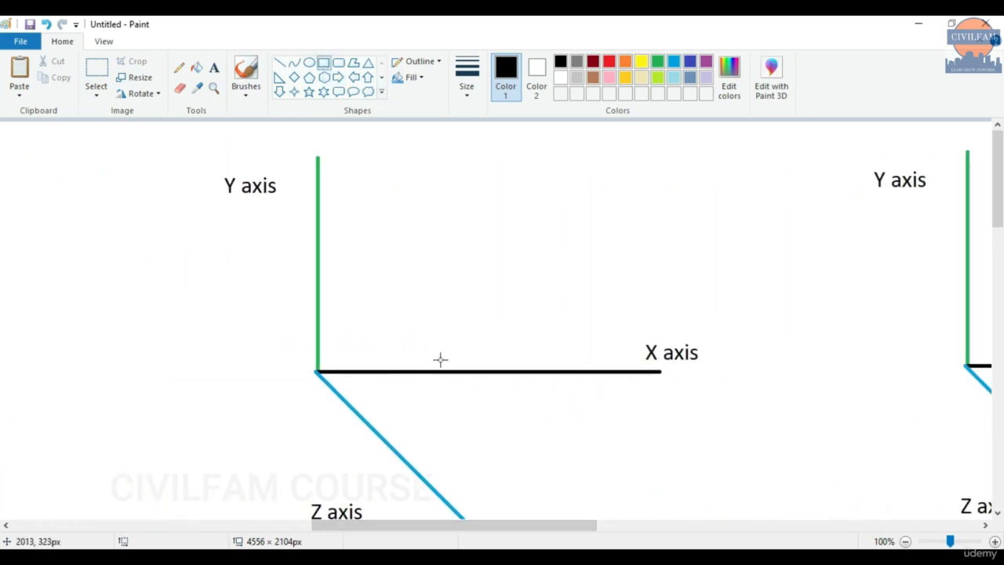
{"action": "left_click_drag", "start_coordinate": [419, 370], "coordinate": [550, 236]}
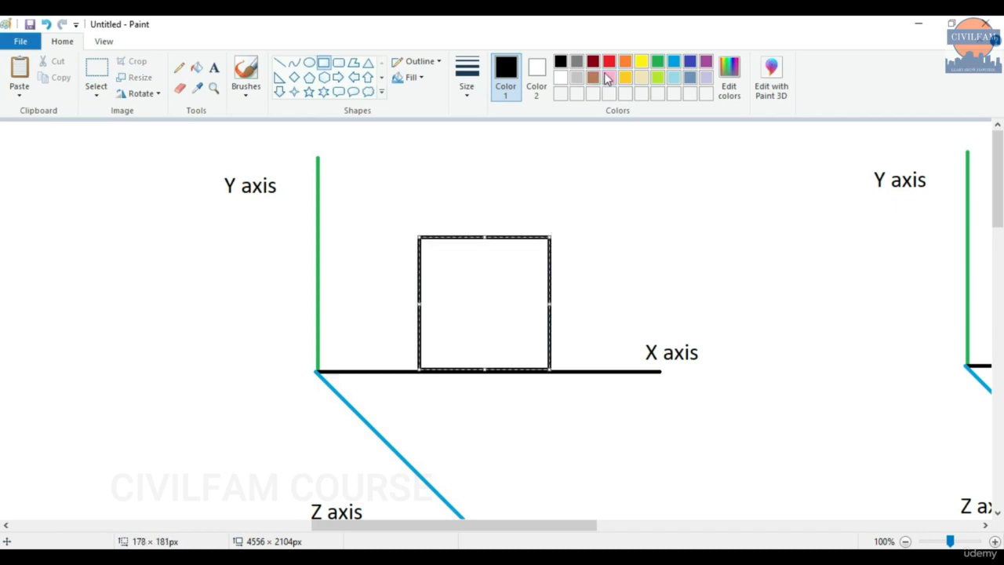
{"action": "left_click", "coordinate": [609, 61]}
{"action": "left_click", "coordinate": [649, 251]}
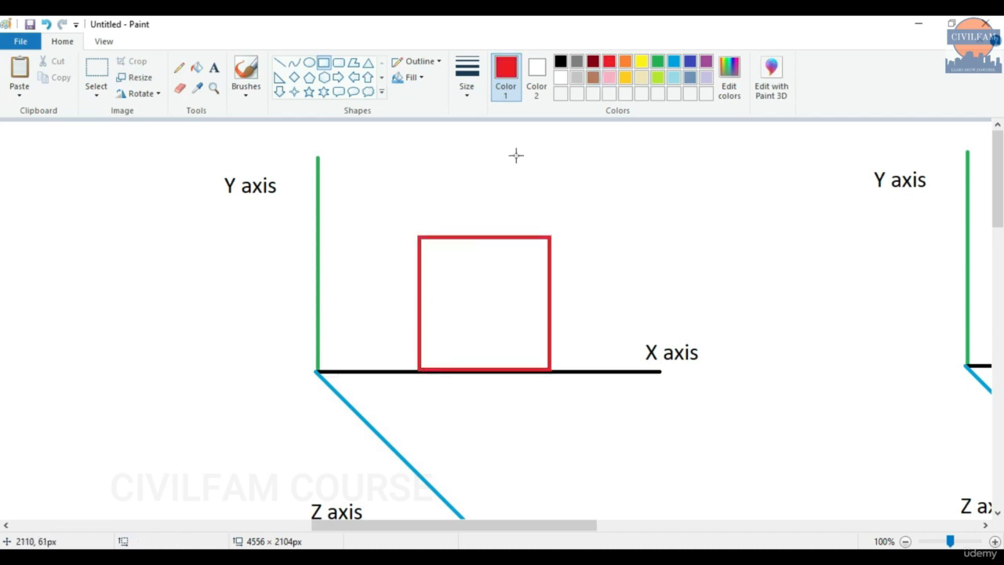
Step: Divide the red rectangle into four cells with one vertical and one horizontal red line through its middle
{"action": "left_click", "coordinate": [279, 63]}
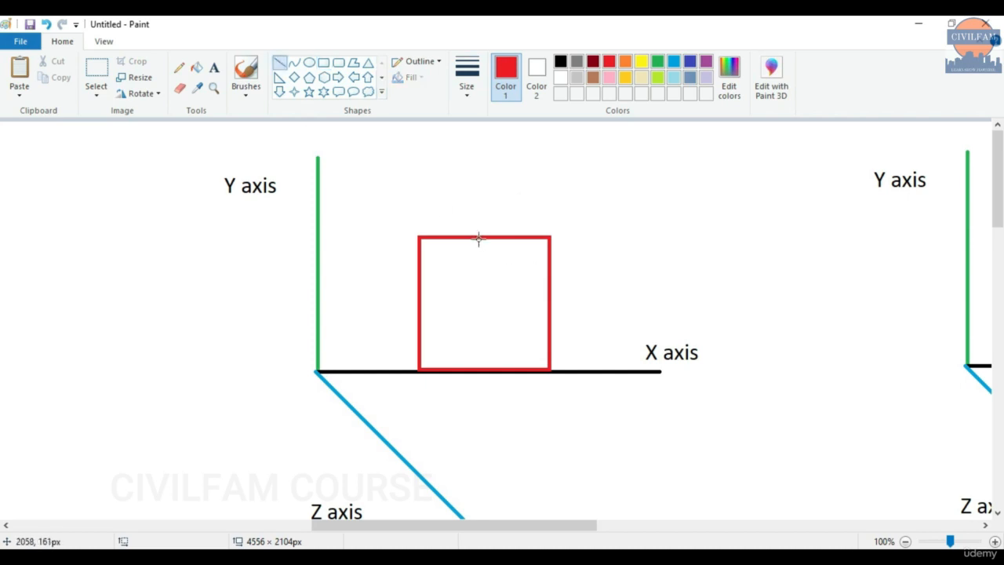
{"action": "left_click_drag", "start_coordinate": [478, 237], "coordinate": [483, 367]}
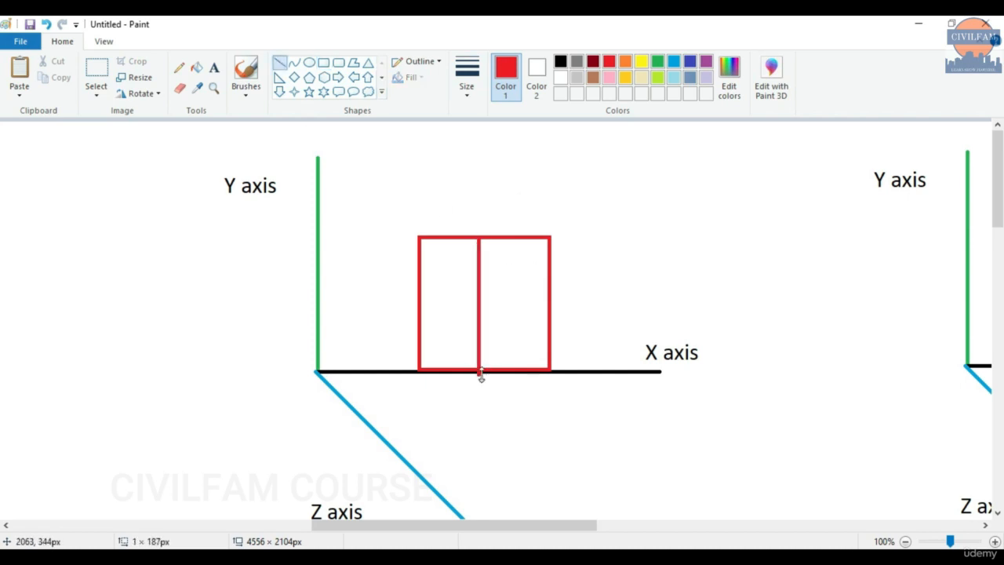
{"action": "left_click", "coordinate": [428, 308]}
{"action": "left_click_drag", "start_coordinate": [418, 304], "coordinate": [554, 304]}
{"action": "left_click", "coordinate": [437, 267]}
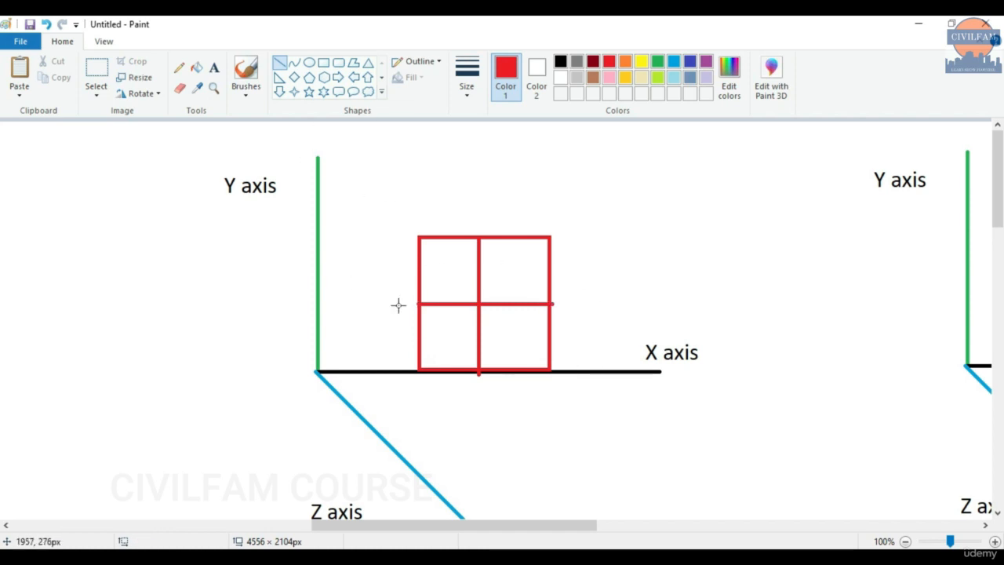
Step: Add the black label "X-Y Plane" above the red grid on the second axis sketch
{"action": "left_click", "coordinate": [214, 68]}
{"action": "left_click_drag", "start_coordinate": [422, 196], "coordinate": [489, 220]}
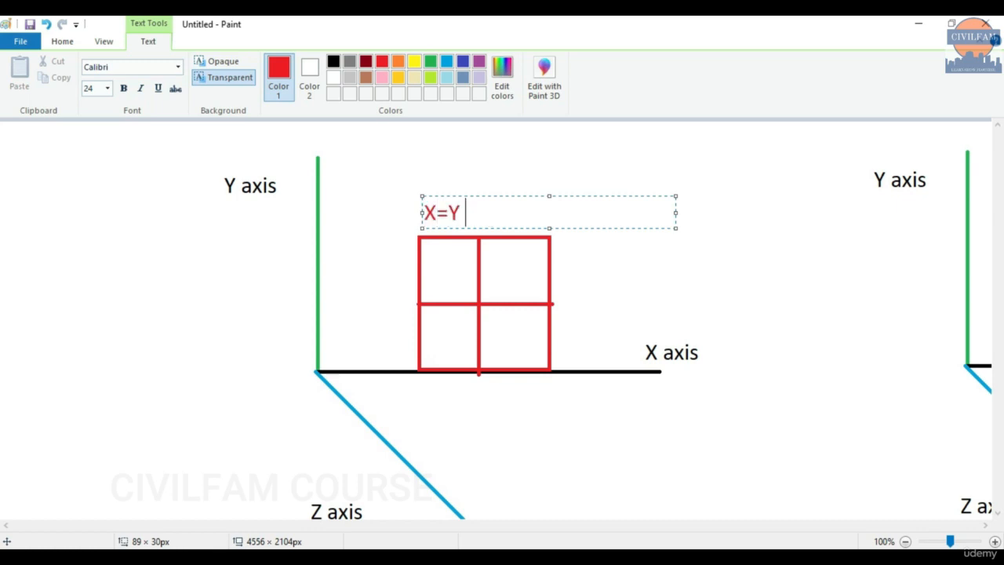
{"action": "key", "text": "BackSpace"}
{"action": "key", "text": "BackSpace"}
{"action": "key", "text": "BackSpace"}
{"action": "type", "text": "-Y Plane"}
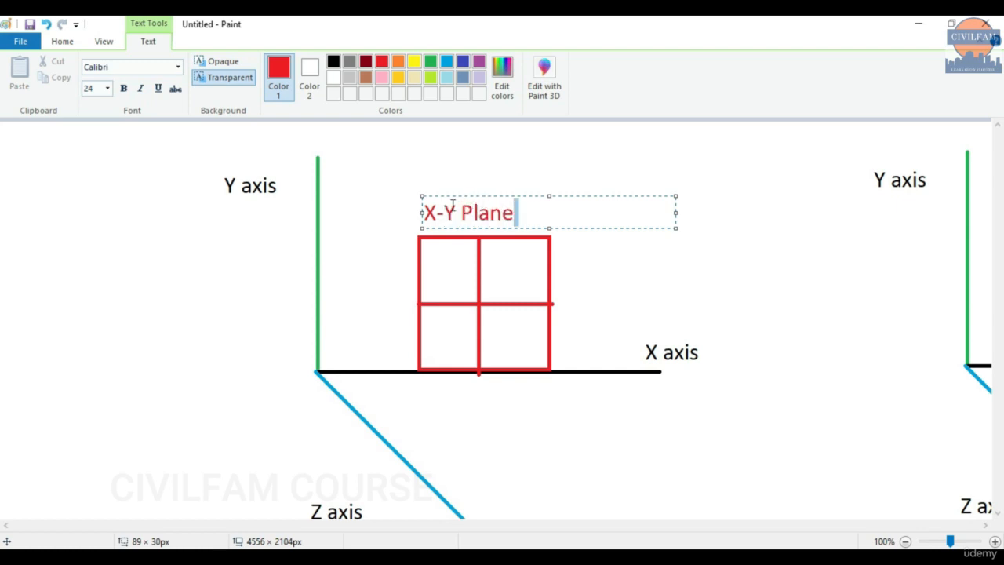
{"action": "key", "text": "ctrl+a"}
{"action": "left_click", "coordinate": [333, 61]}
{"action": "left_click", "coordinate": [431, 183]}
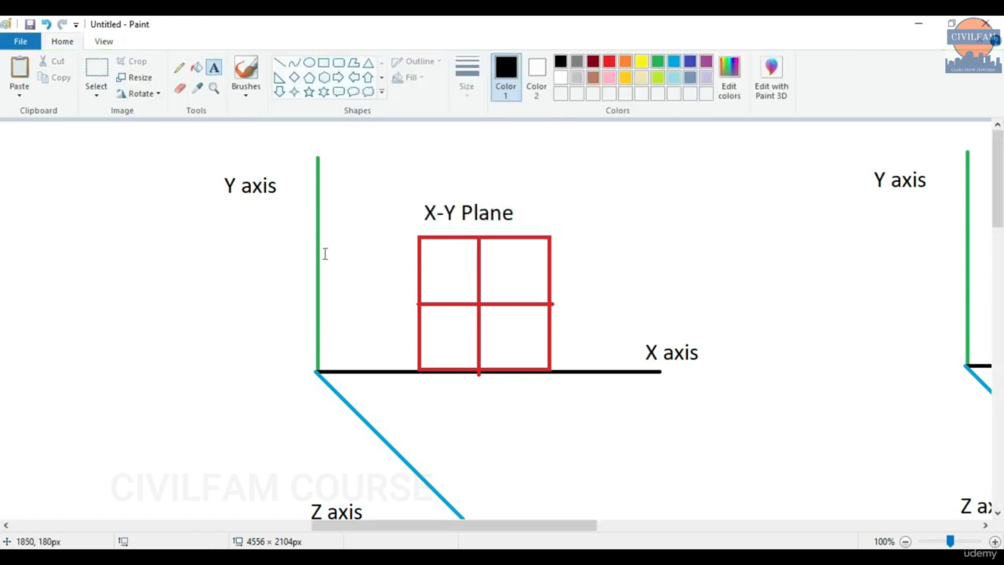
Step: Draw two offset, overlapping black rectangles on the third axis sketch, the rear one about 202 × 186 px
{"action": "left_click_drag", "start_coordinate": [435, 530], "coordinate": [632, 495]}
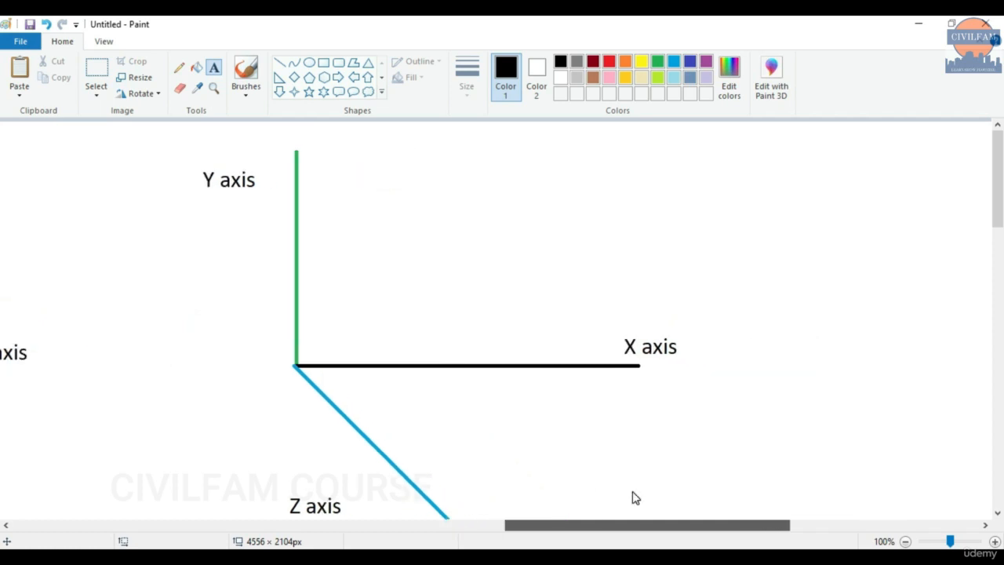
{"action": "left_click", "coordinate": [323, 62]}
{"action": "left_click_drag", "start_coordinate": [408, 357], "coordinate": [557, 220]}
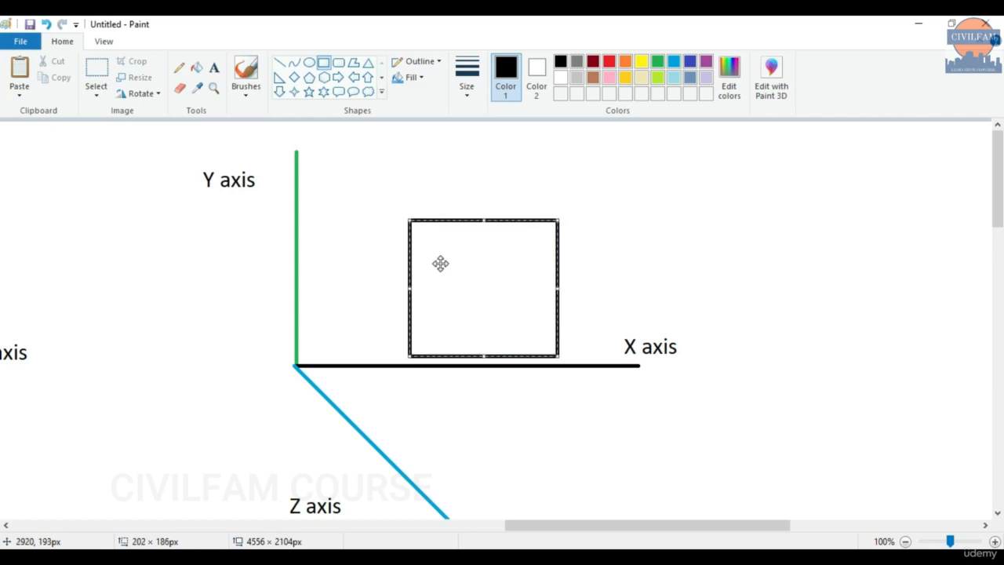
{"action": "mouse_move", "coordinate": [493, 300]}
{"action": "left_mouse_down"}
{"action": "mouse_move", "coordinate": [430, 300]}
{"action": "mouse_move", "coordinate": [549, 432]}
{"action": "mouse_move", "coordinate": [577, 441]}
{"action": "left_mouse_up"}
{"action": "left_click", "coordinate": [538, 278]}
{"action": "left_click", "coordinate": [540, 251]}
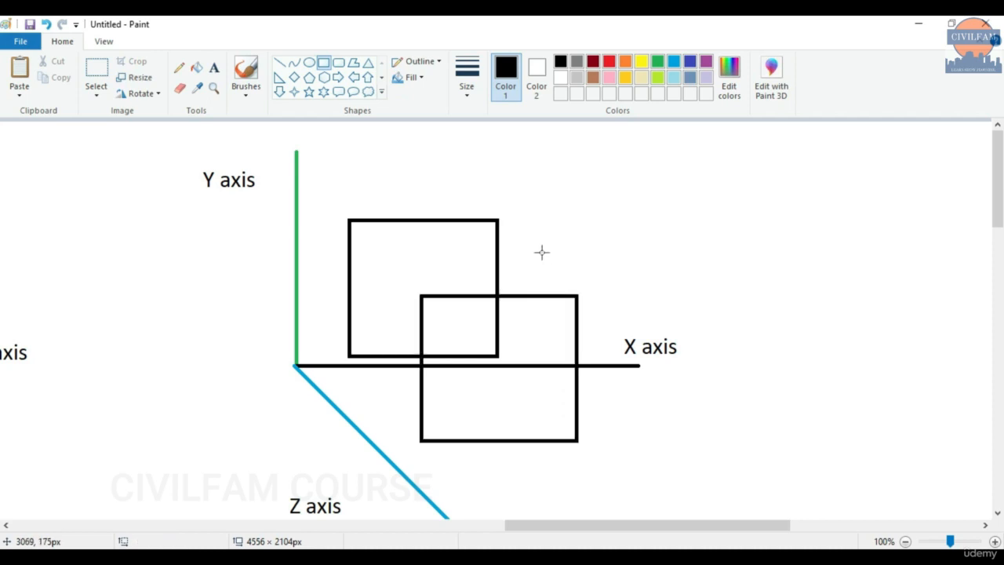
Step: Connect the matching corners of the two rectangles with four diagonal lines to form a 3D box
{"action": "left_click", "coordinate": [280, 62]}
{"action": "left_click_drag", "start_coordinate": [350, 218], "coordinate": [423, 297]}
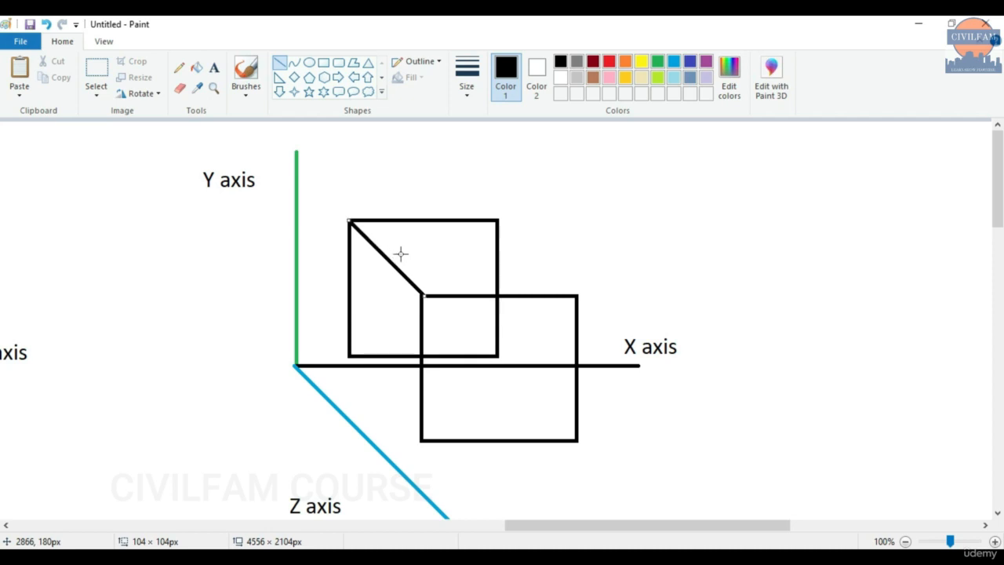
{"action": "left_click", "coordinate": [453, 328]}
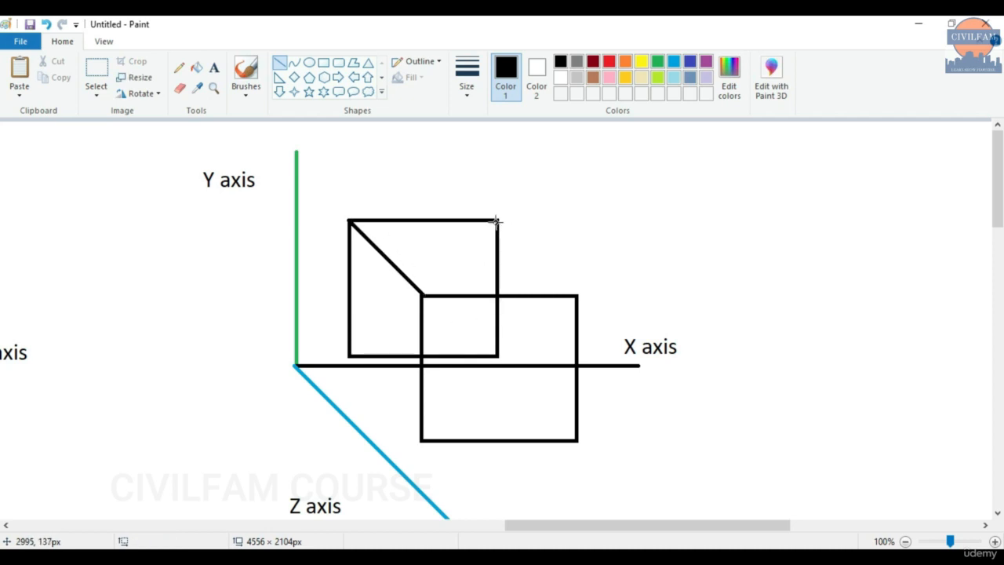
{"action": "left_click_drag", "start_coordinate": [496, 221], "coordinate": [573, 296]}
{"action": "left_click", "coordinate": [539, 348]}
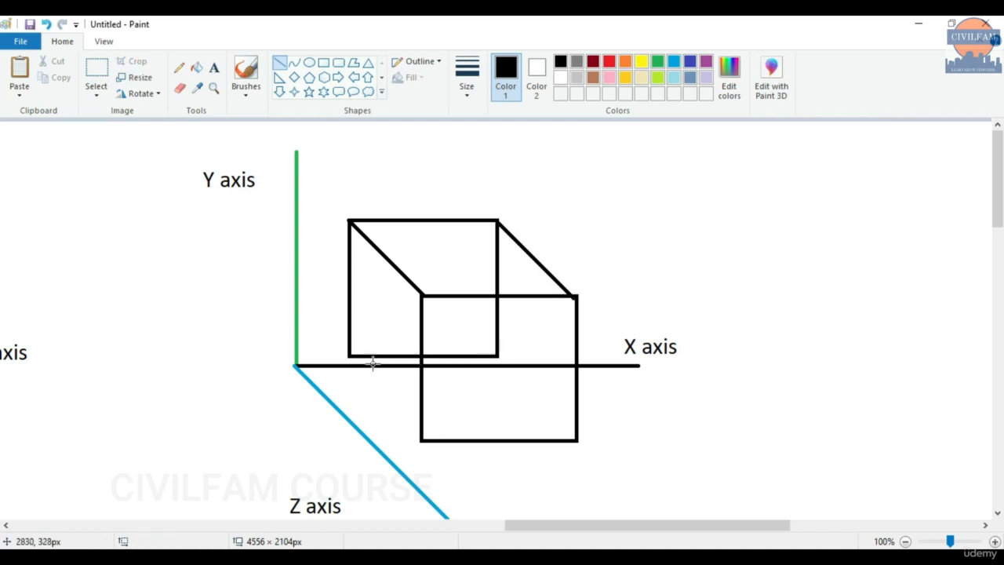
{"action": "left_click_drag", "start_coordinate": [347, 358], "coordinate": [389, 403]}
{"action": "left_click_drag", "start_coordinate": [425, 446], "coordinate": [425, 446], "text": "shift"}
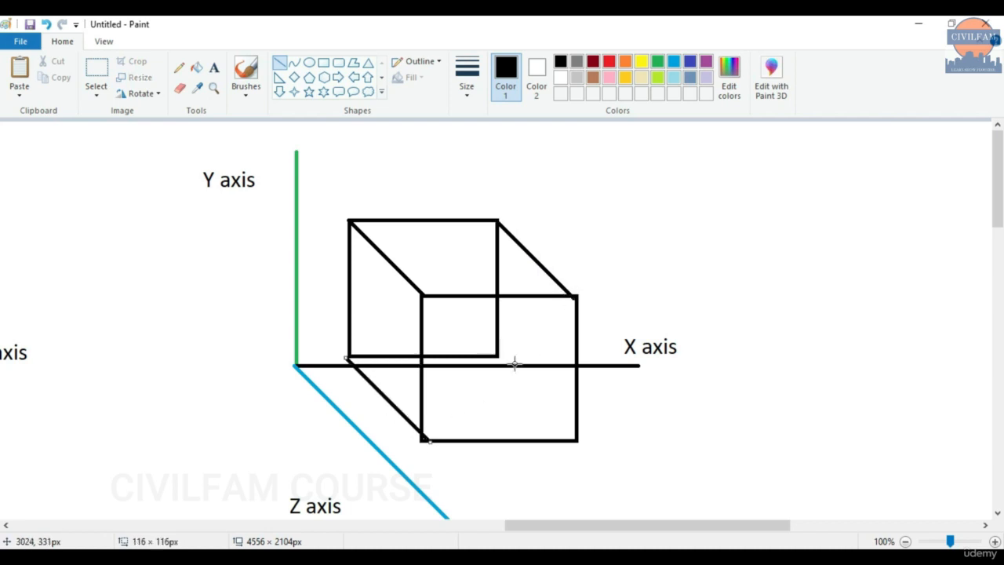
{"action": "left_click_drag", "start_coordinate": [499, 353], "coordinate": [557, 439], "text": "shift"}
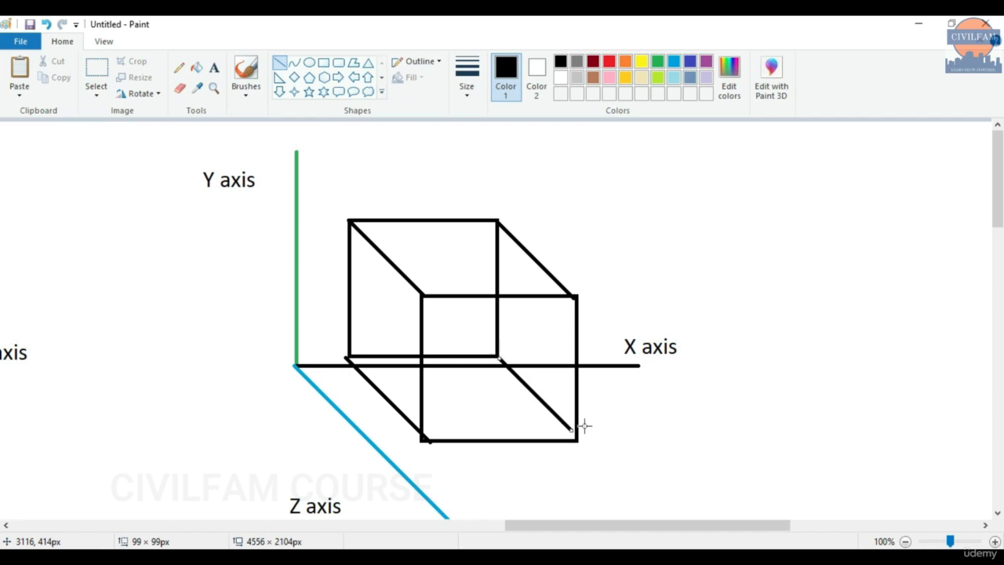
{"action": "left_click_drag", "start_coordinate": [572, 431], "coordinate": [577, 440]}
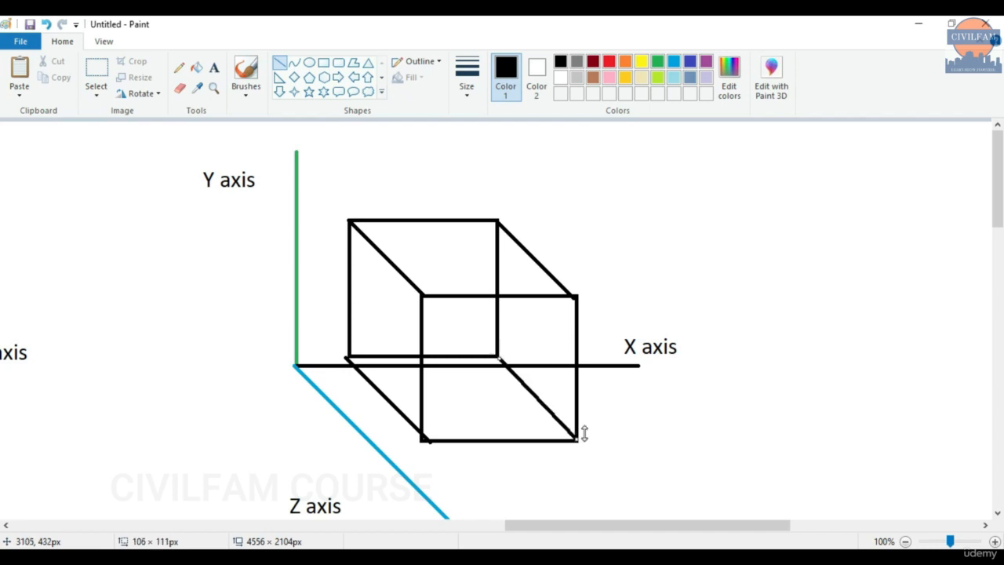
{"action": "left_click", "coordinate": [627, 424]}
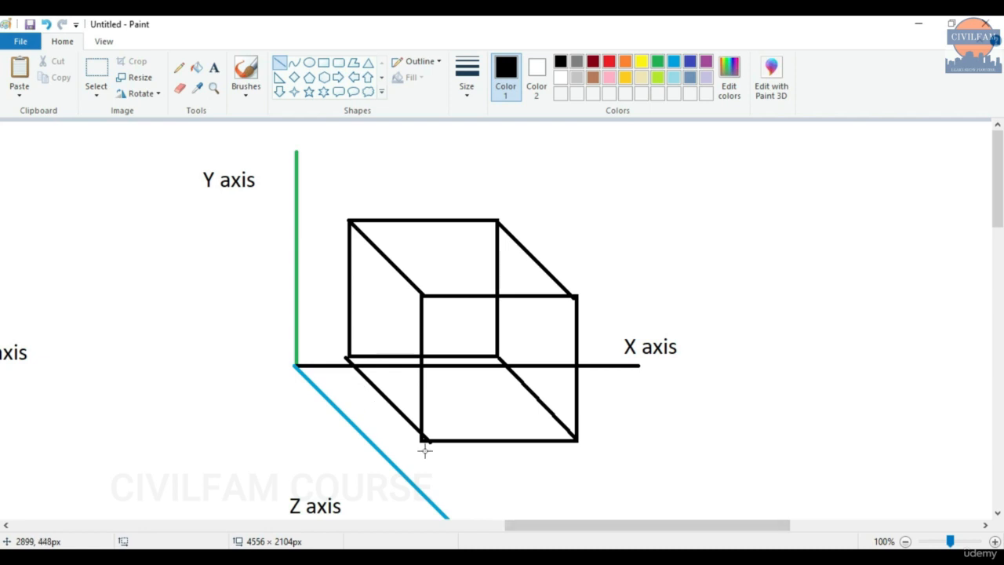
Step: Add a text box below "1. Nodal method." and start a second list item with "2."
{"action": "mouse_move", "coordinate": [577, 531]}
{"action": "left_mouse_down"}
{"action": "mouse_move", "coordinate": [238, 512]}
{"action": "mouse_move", "coordinate": [463, 510]}
{"action": "mouse_move", "coordinate": [56, 515]}
{"action": "left_mouse_up"}
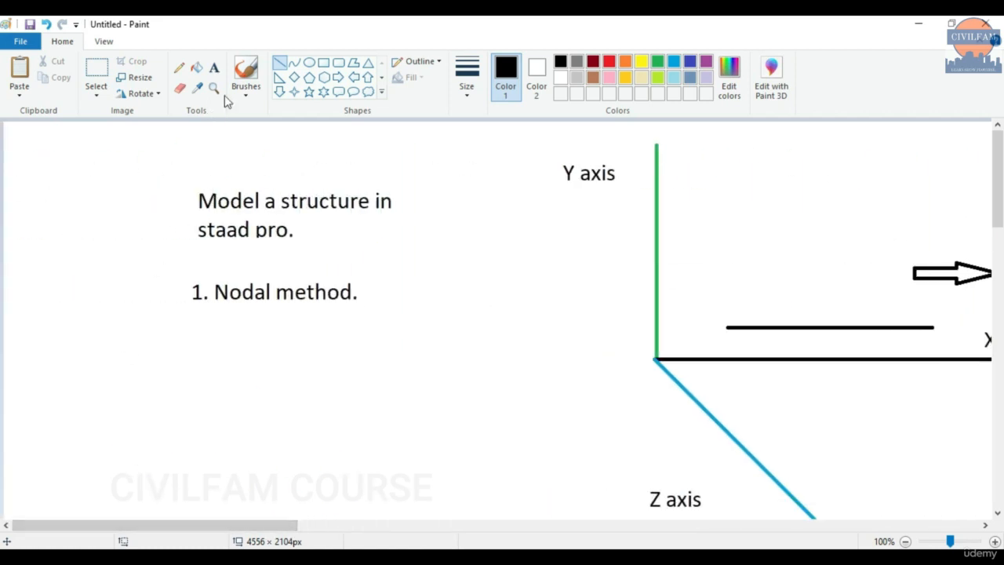
{"action": "left_click", "coordinate": [215, 69]}
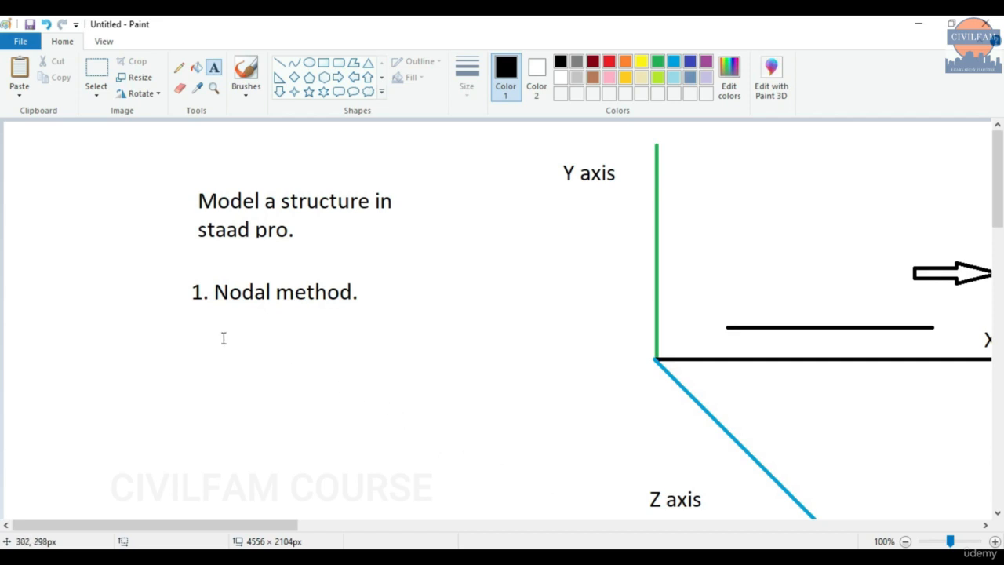
{"action": "left_click_drag", "start_coordinate": [193, 313], "coordinate": [418, 398]}
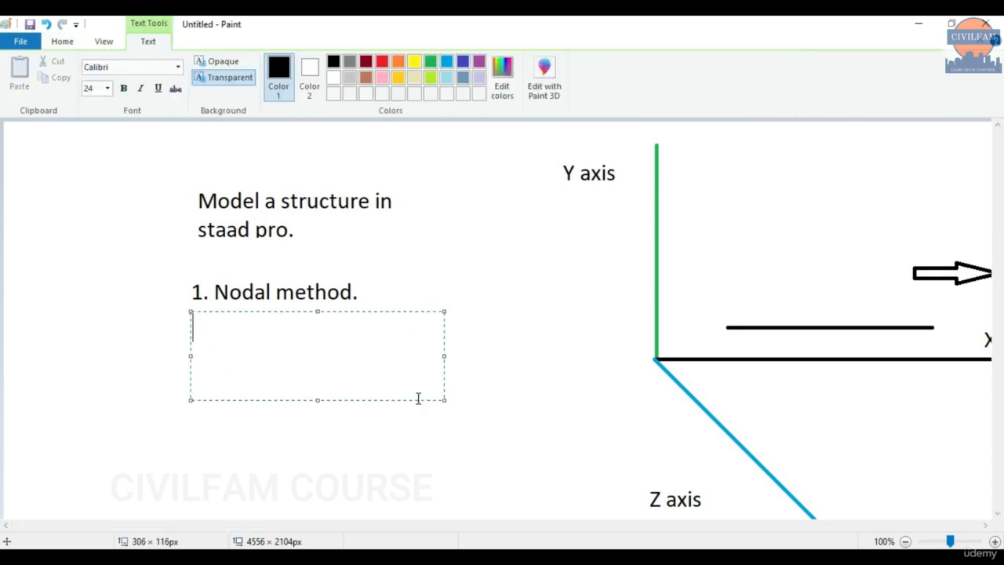
{"action": "type", "text": "2."}
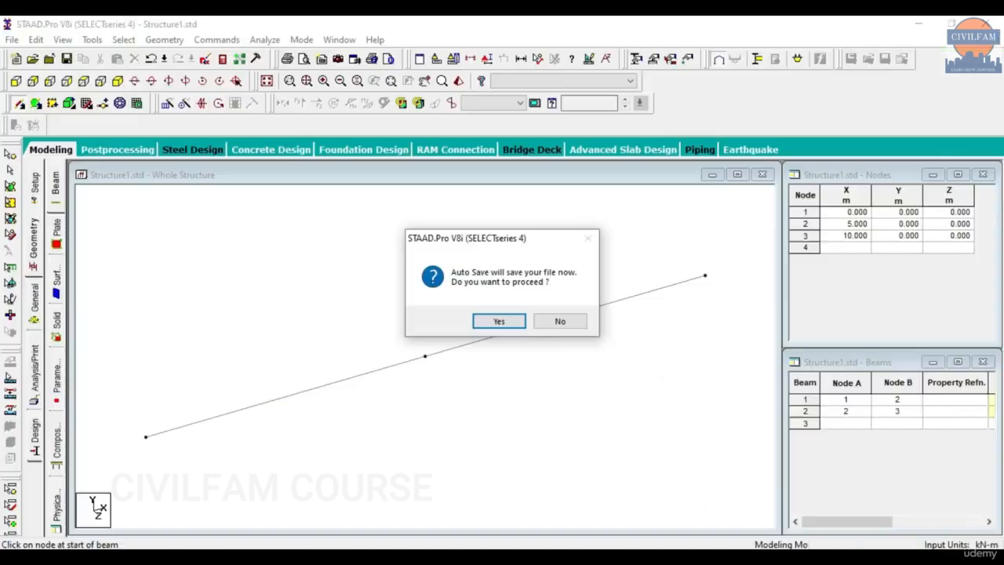
Step: Switch to STAAD.Pro, decline the auto save and view the beam line from the top
{"action": "left_click", "coordinate": [559, 321]}
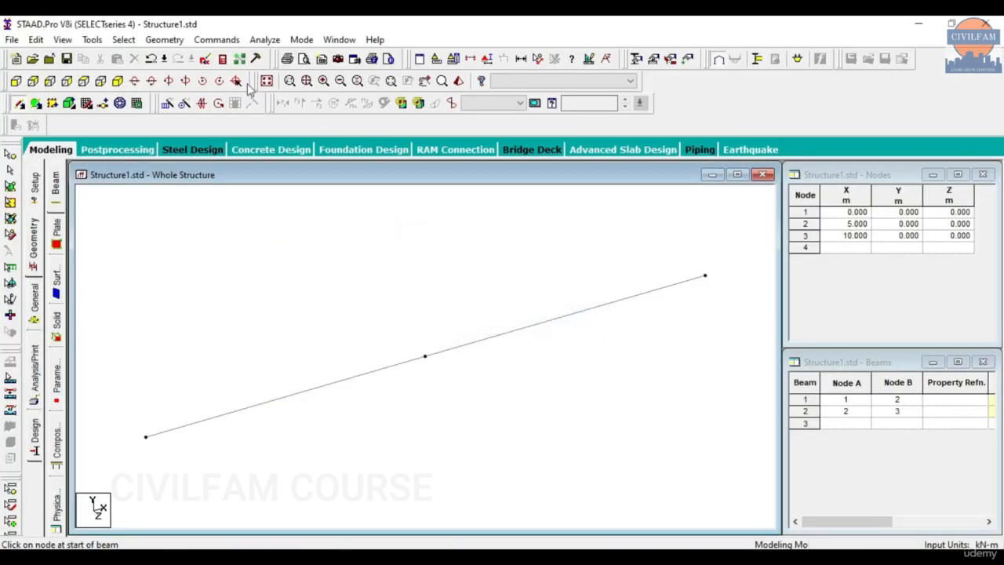
{"action": "left_click", "coordinate": [85, 81]}
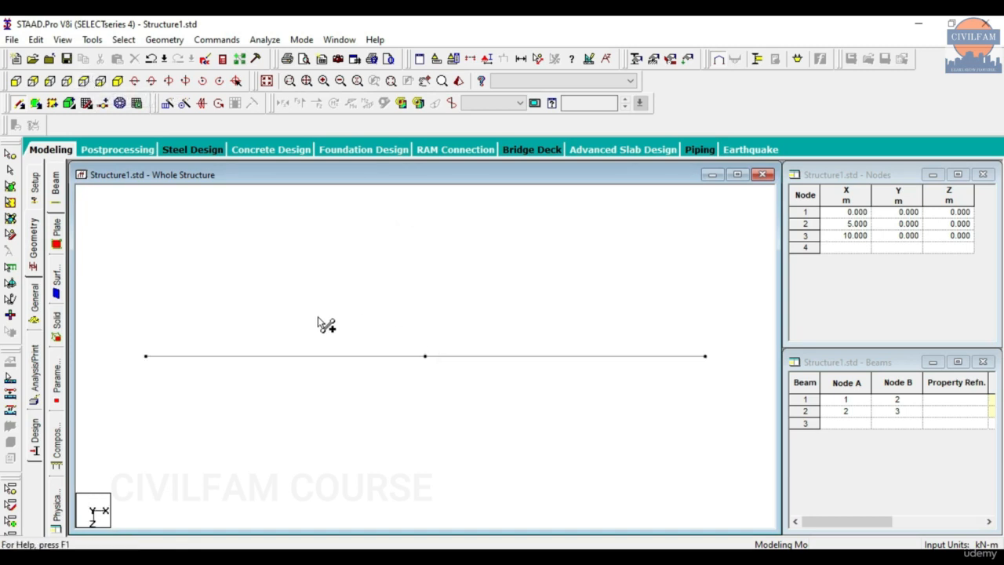
{"action": "scroll", "coordinate": [321, 353], "scroll_direction": "down", "scroll_amount": 5}
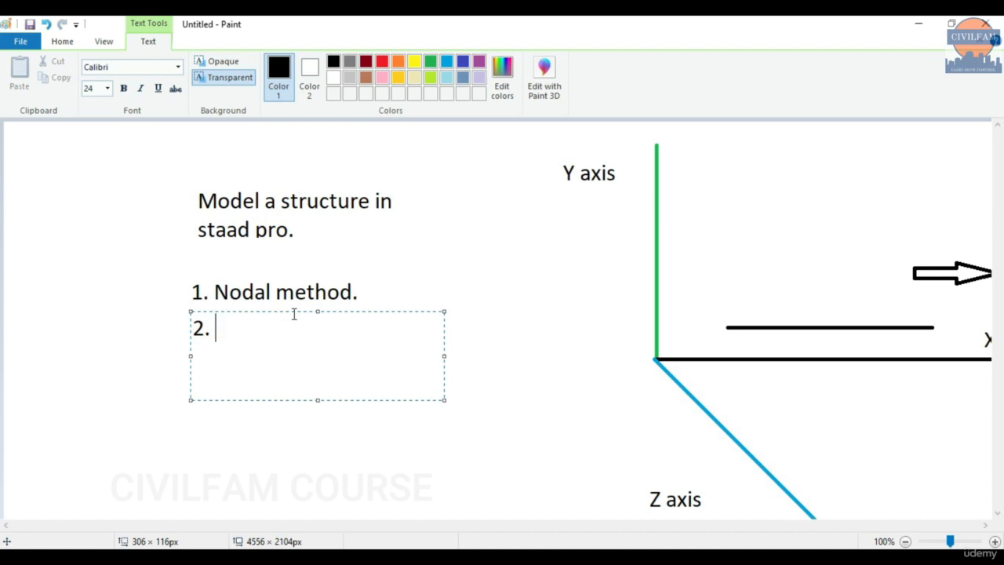
Step: Switch back to Paint and complete the second list item as "2. Translation repeat."
{"action": "type", "text": "Translation rep"}
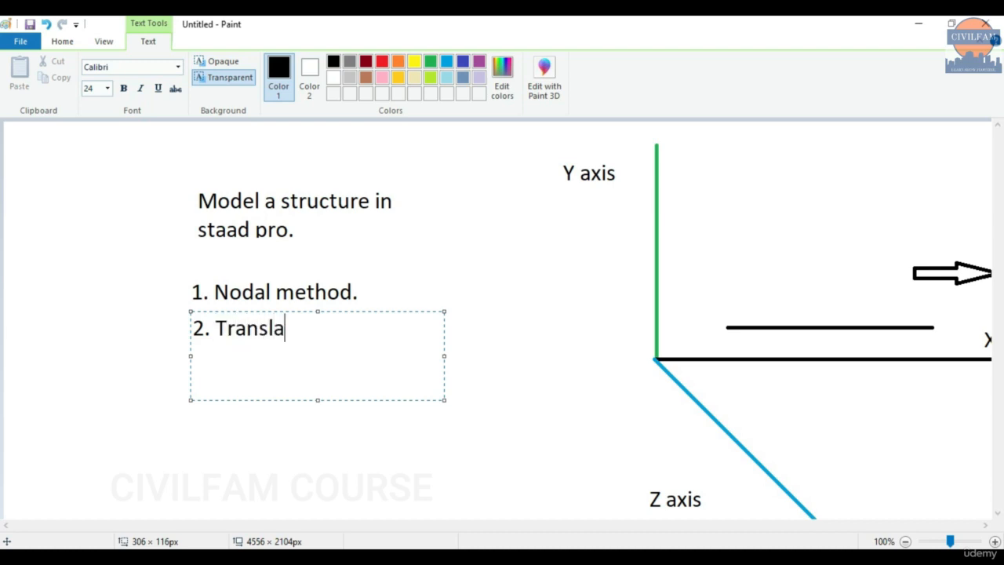
{"action": "type", "text": "eat."}
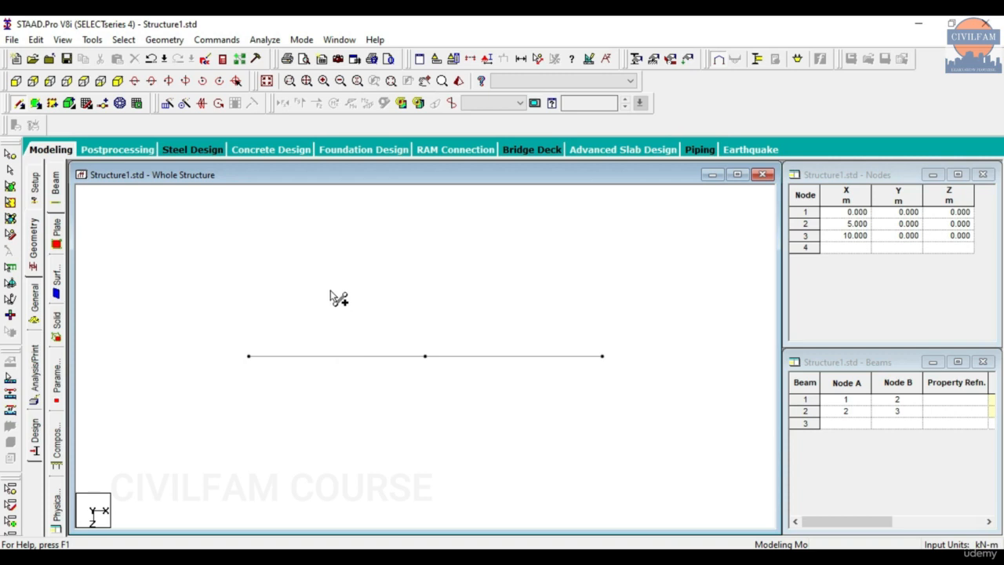
Step: Return to STAAD.Pro, leave the beam-adding mode and open the rendered view of the structure
{"action": "key", "text": "Escape"}
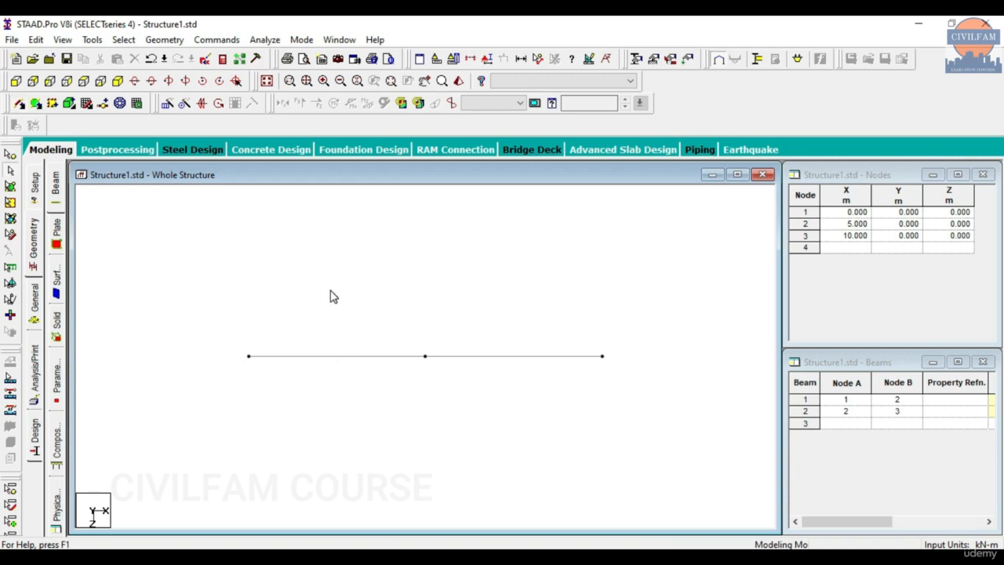
{"action": "left_click", "coordinate": [458, 81]}
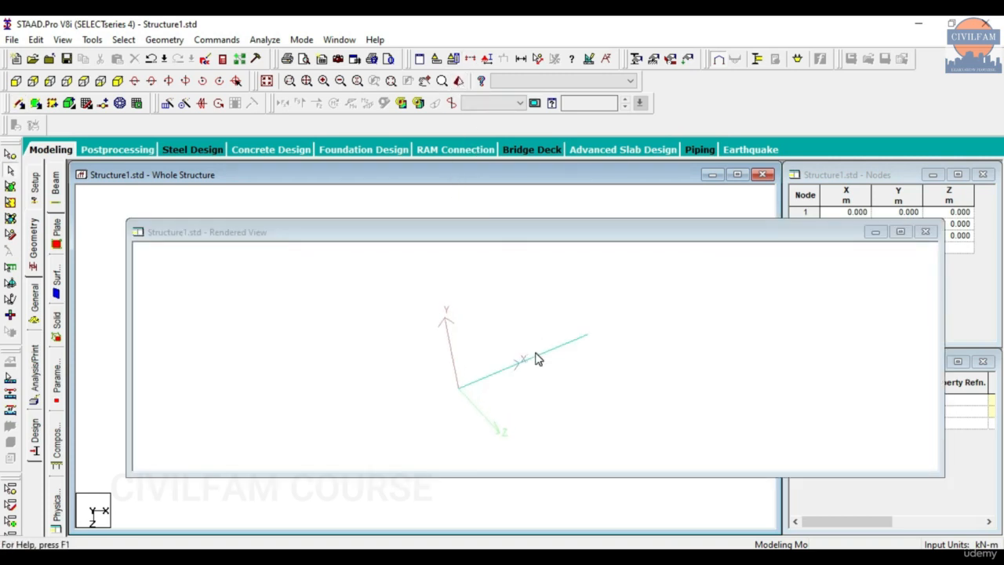
Step: Inspect the rendered beam line from several angles, close that view, and look over the Translational Repeat settings without applying them
{"action": "left_click_drag", "start_coordinate": [536, 358], "coordinate": [588, 384]}
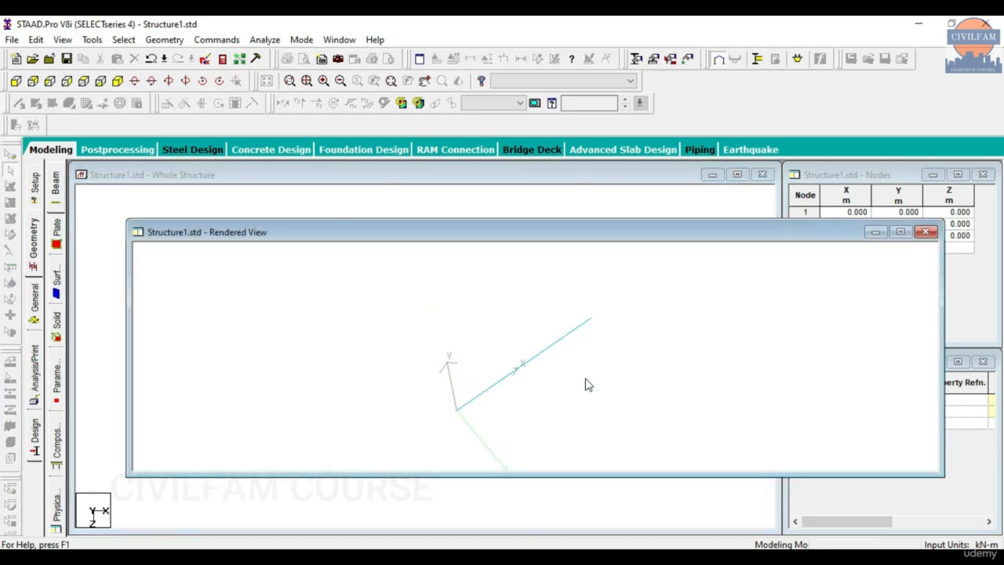
{"action": "left_click_drag", "start_coordinate": [495, 422], "coordinate": [496, 385]}
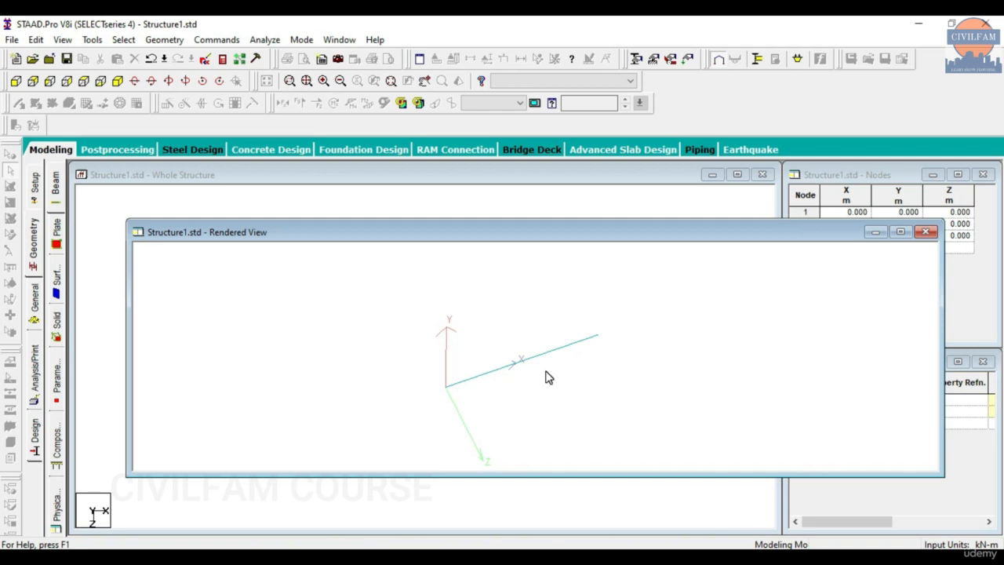
{"action": "left_click_drag", "start_coordinate": [533, 386], "coordinate": [546, 403]}
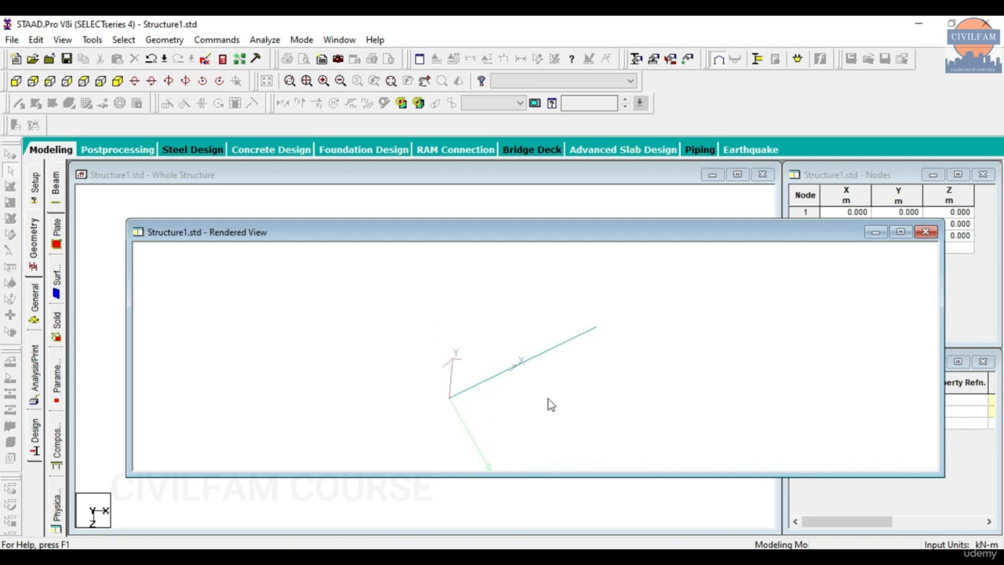
{"action": "left_click", "coordinate": [924, 232]}
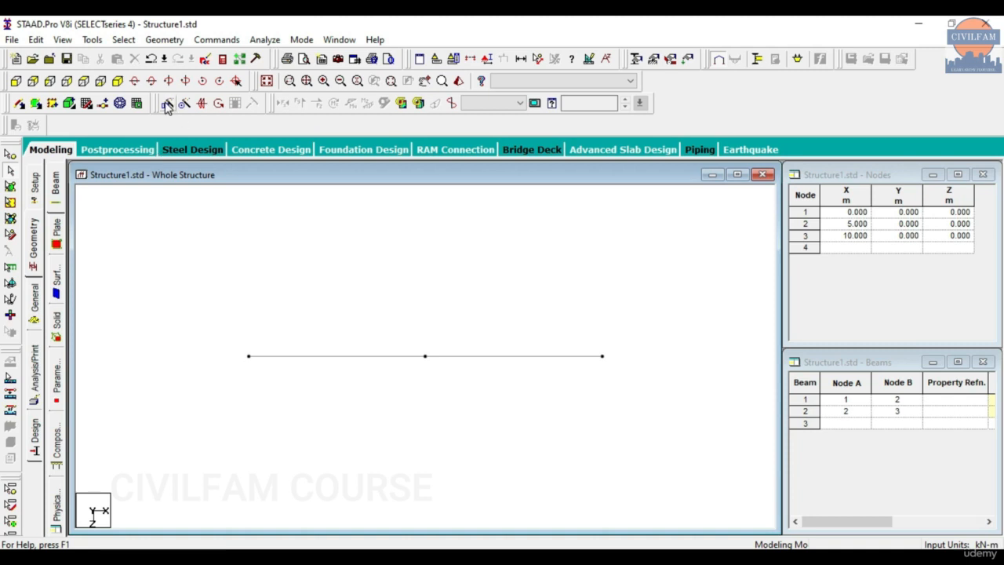
{"action": "left_click", "coordinate": [167, 103]}
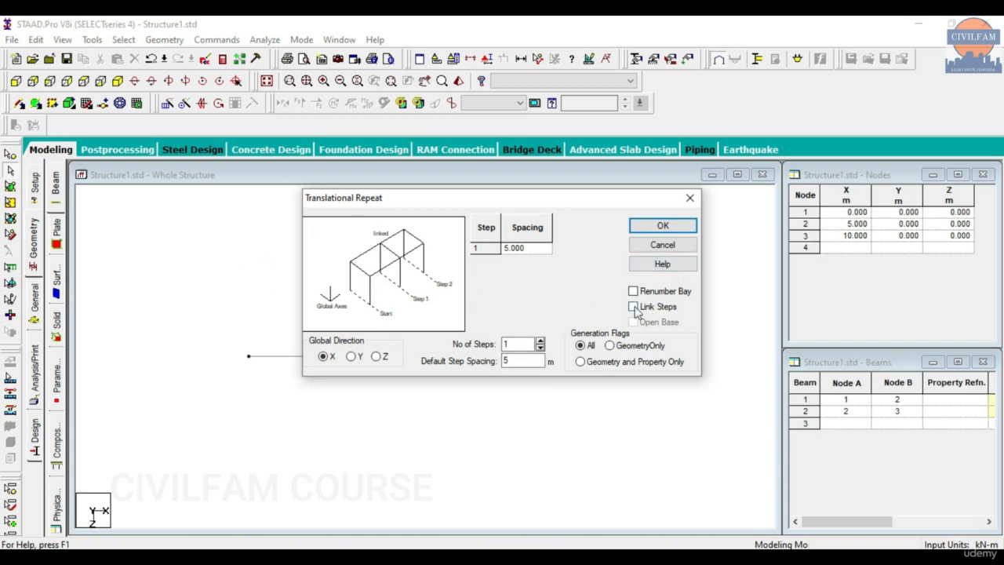
{"action": "left_click", "coordinate": [690, 197]}
Step: Switch to Paint and add "3. Structure wizard." as the third list item below "2. Translation repeat."
{"action": "key", "text": "alt+Tab"}
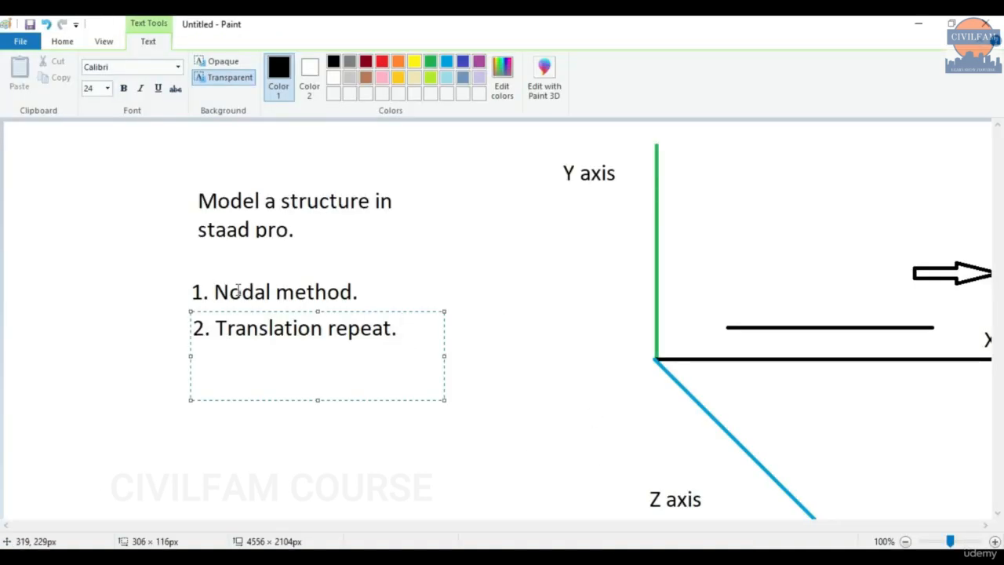
{"action": "key", "text": "Return"}
{"action": "type", "text": "3. S"}
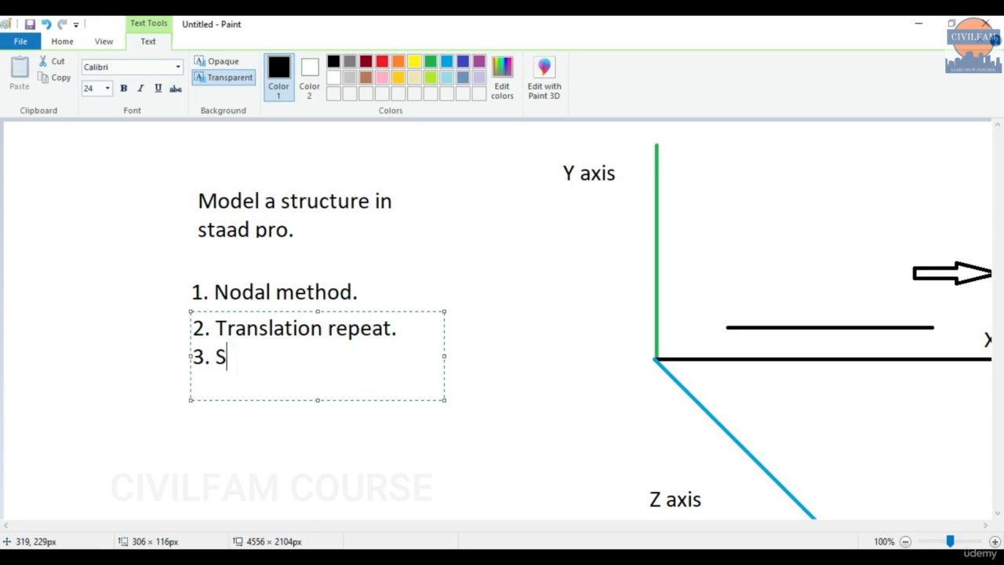
{"action": "type", "text": "tructure"}
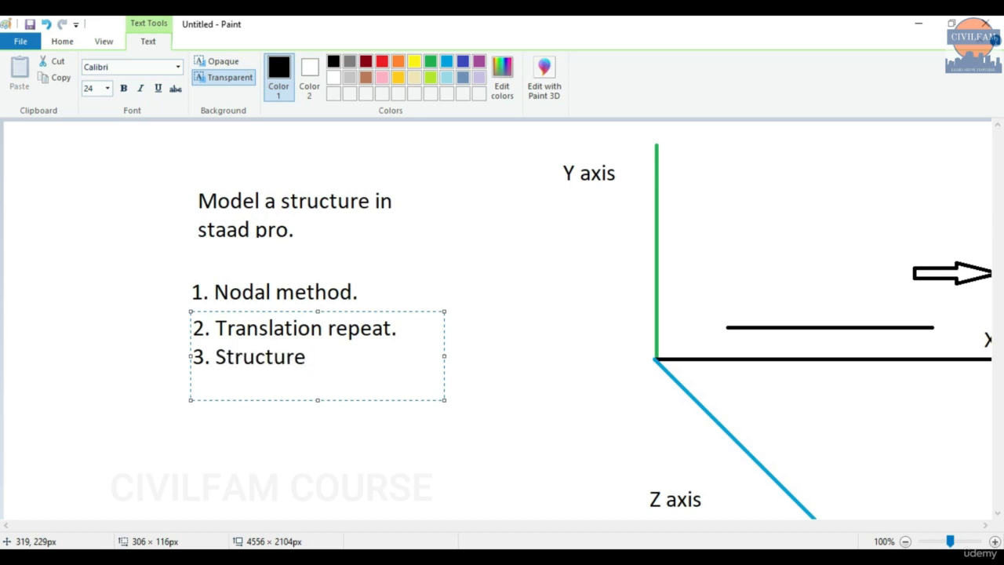
{"action": "type", "text": " wizard."}
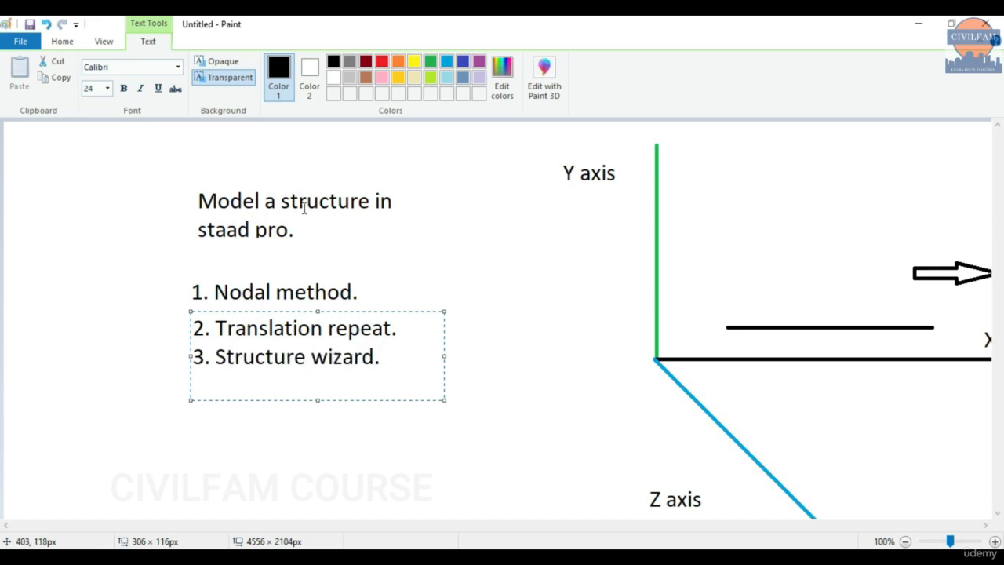
{"action": "left_click", "coordinate": [541, 329]}
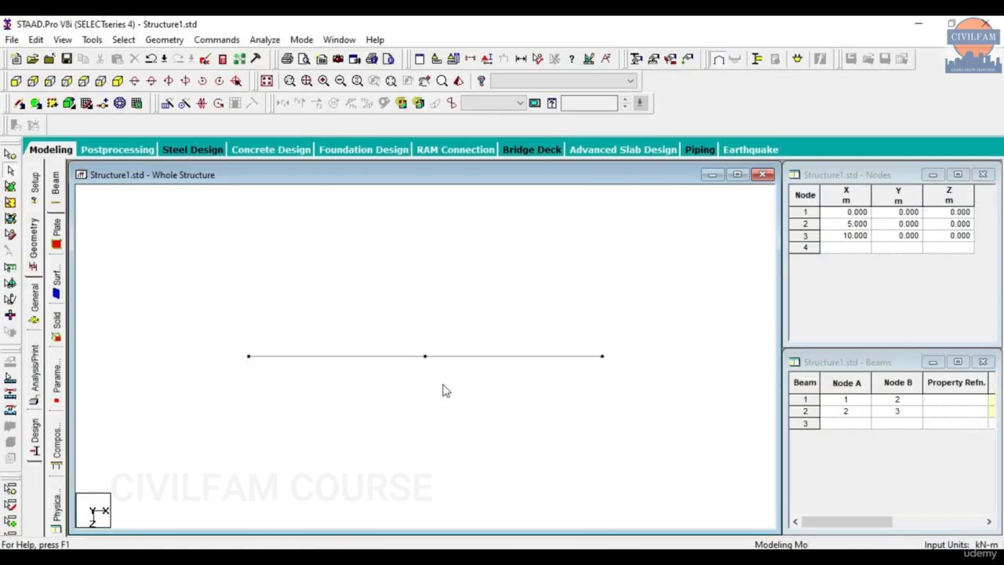
Step: Run the Structure Wizard in STAAD.Pro, browse the Truss Models and Frame Models prototypes, and close it without creating a model
{"action": "left_click", "coordinate": [163, 39]}
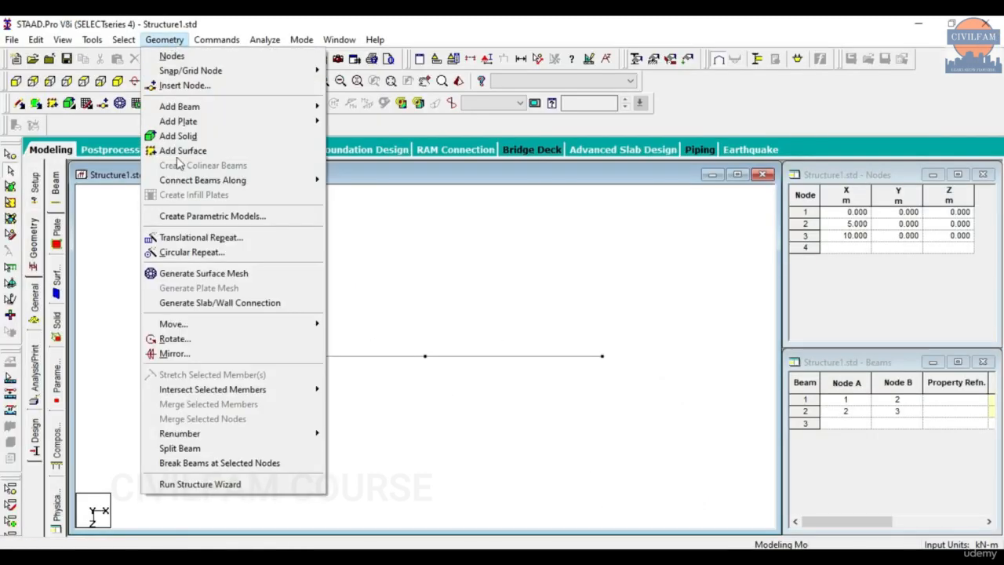
{"action": "left_click", "coordinate": [206, 484]}
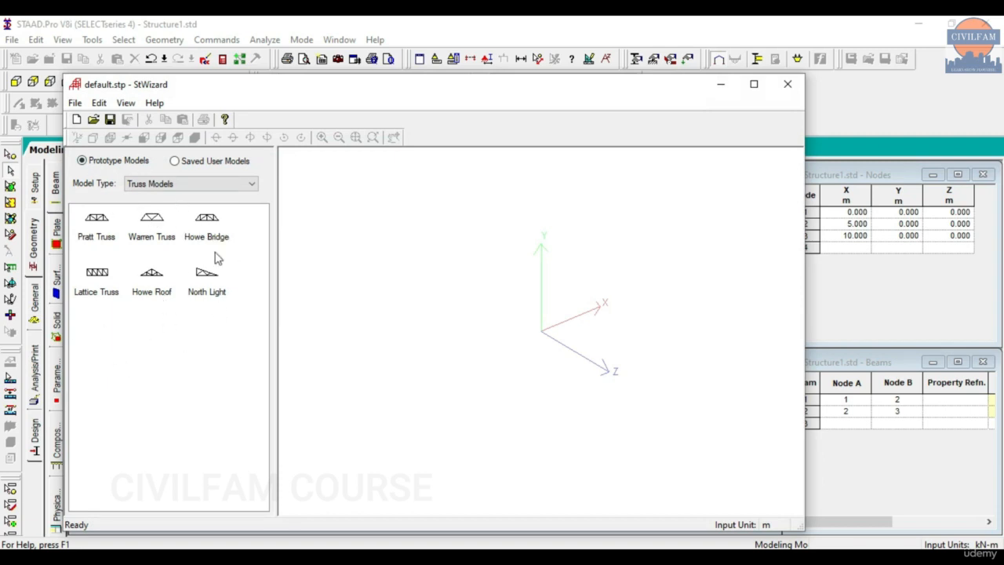
{"action": "left_click", "coordinate": [253, 185]}
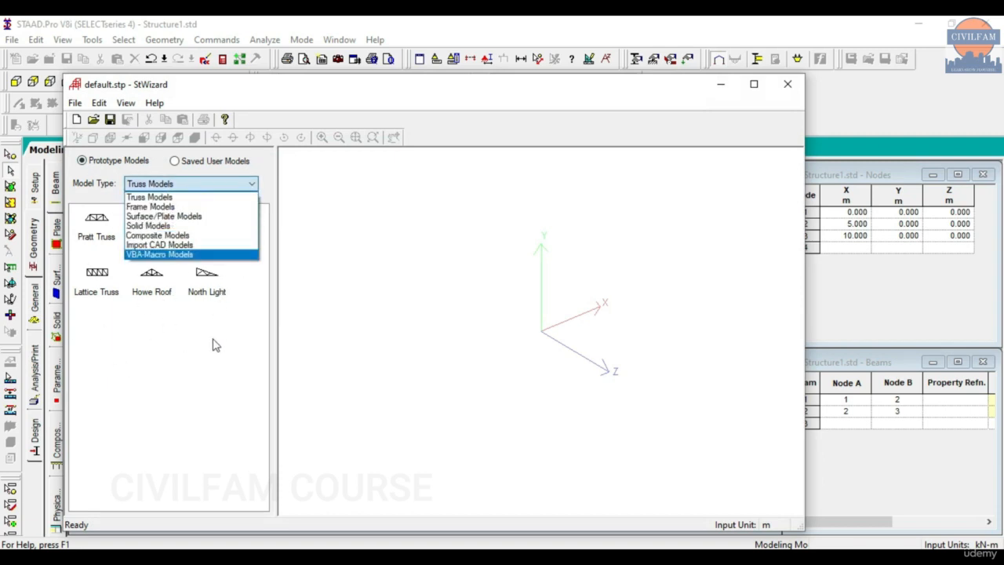
{"action": "left_click", "coordinate": [180, 208]}
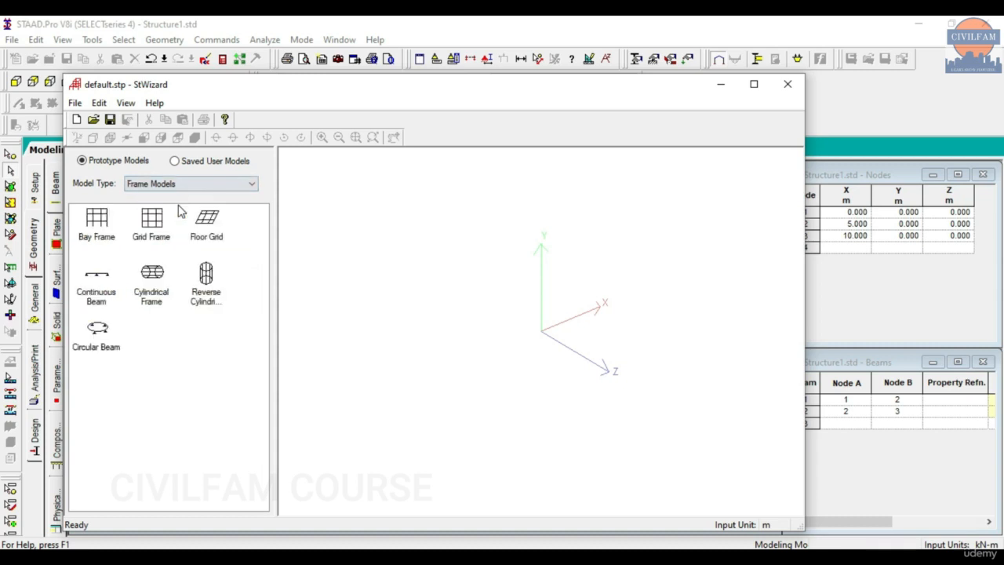
{"action": "left_click", "coordinate": [88, 225]}
{"action": "left_click", "coordinate": [202, 185]}
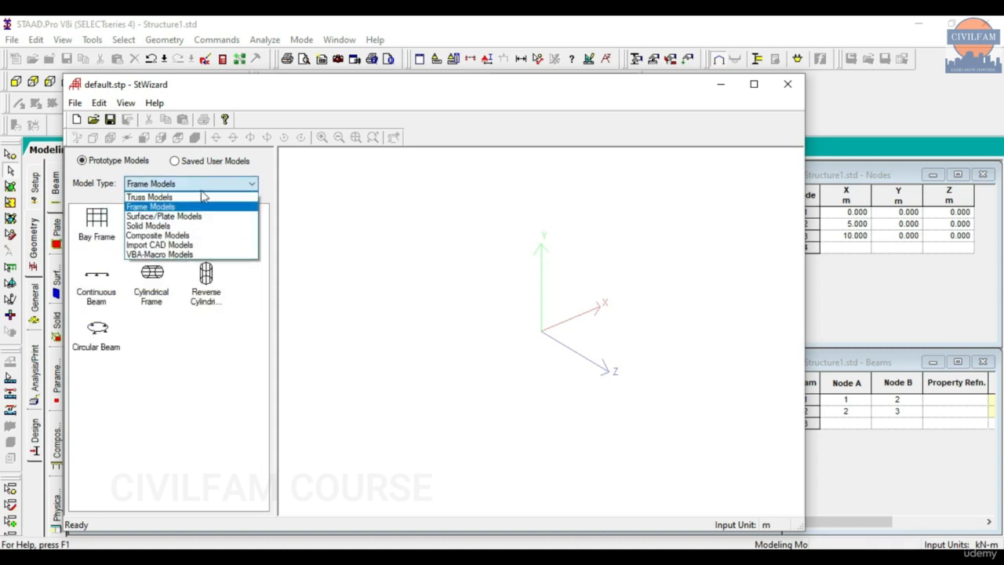
{"action": "left_click", "coordinate": [201, 197]}
{"action": "left_click", "coordinate": [196, 185]}
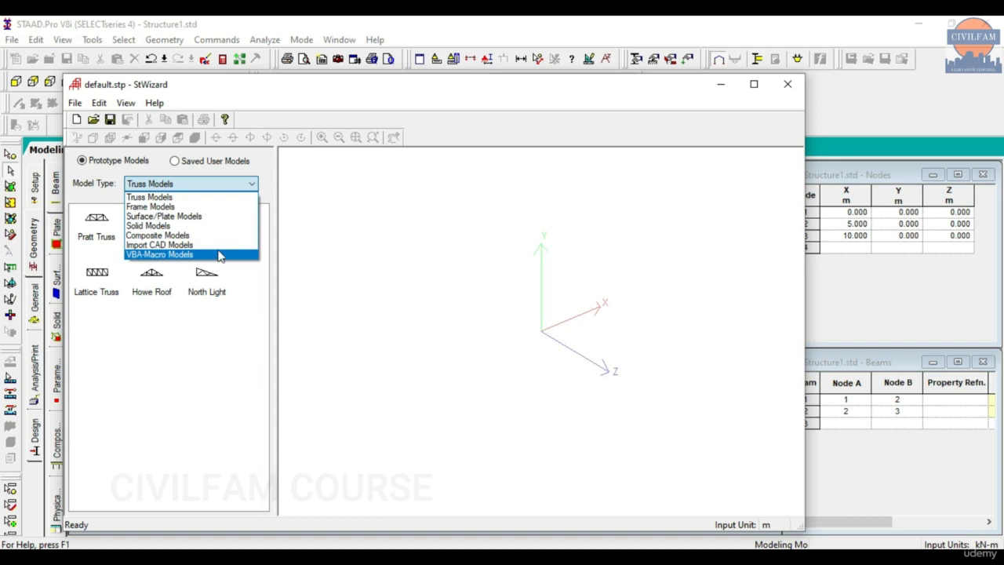
{"action": "left_click", "coordinate": [790, 92]}
{"action": "left_click", "coordinate": [789, 86]}
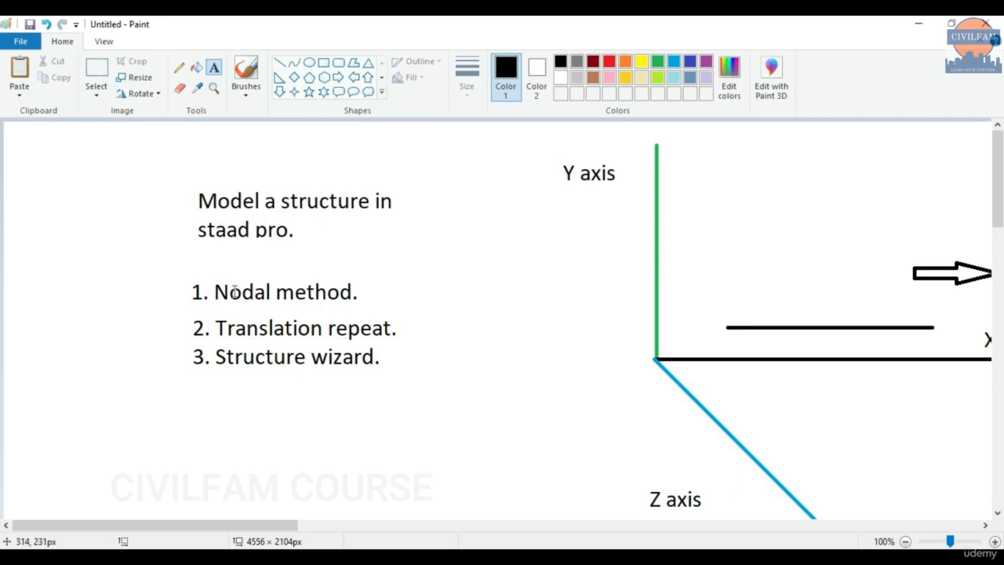
Step: Return from the Paint notes to STAAD.Pro and add node 4 at X 15 m, Y 0, Z 0
{"action": "mouse_move", "coordinate": [265, 527]}
{"action": "left_mouse_down"}
{"action": "mouse_move", "coordinate": [403, 530]}
{"action": "mouse_move", "coordinate": [428, 512]}
{"action": "mouse_move", "coordinate": [725, 472]}
{"action": "mouse_move", "coordinate": [515, 472]}
{"action": "mouse_move", "coordinate": [296, 457]}
{"action": "mouse_move", "coordinate": [284, 290]}
{"action": "left_mouse_up"}
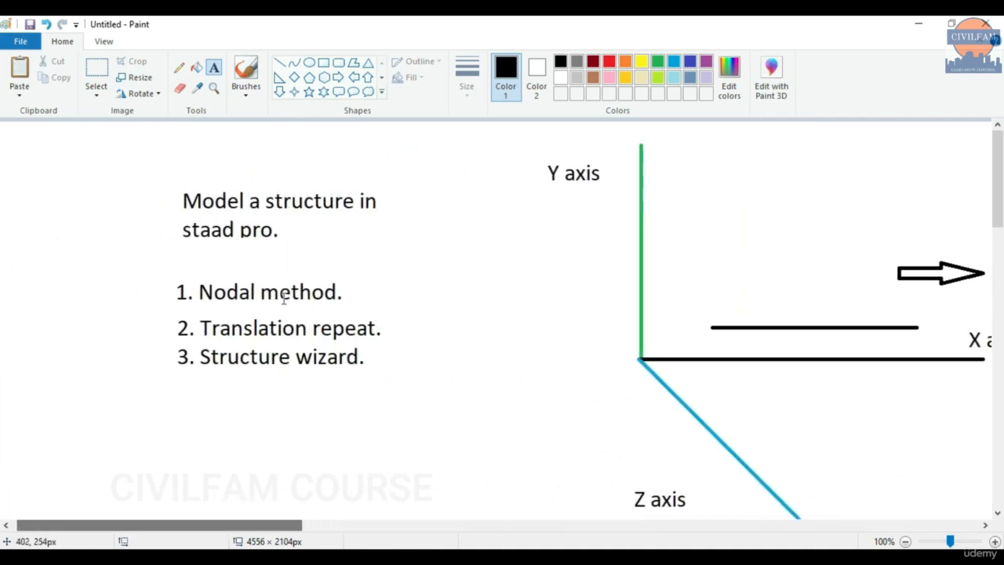
{"action": "left_click", "coordinate": [918, 23]}
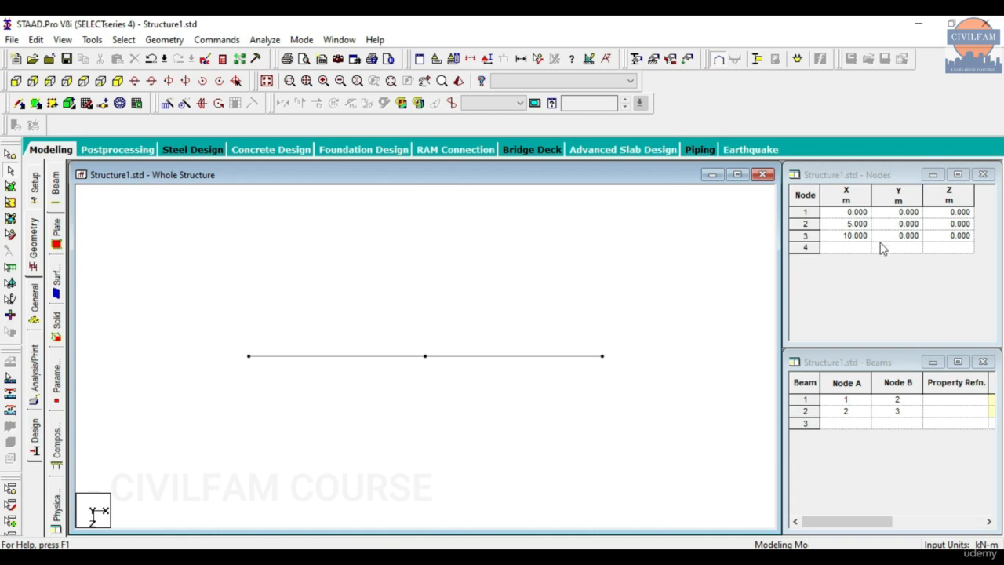
{"action": "left_click", "coordinate": [845, 250]}
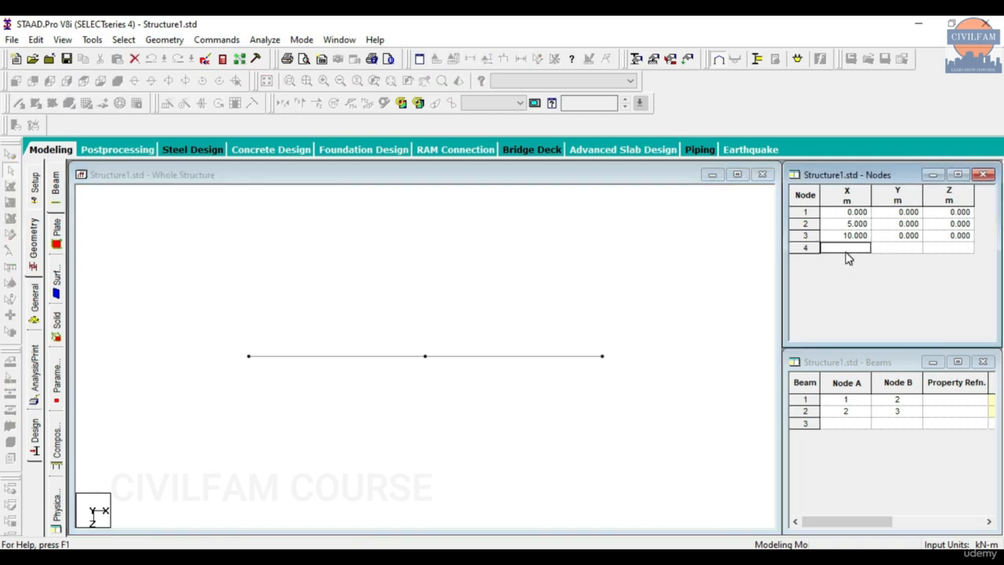
{"action": "type", "text": "15"}
{"action": "key", "text": "Return"}
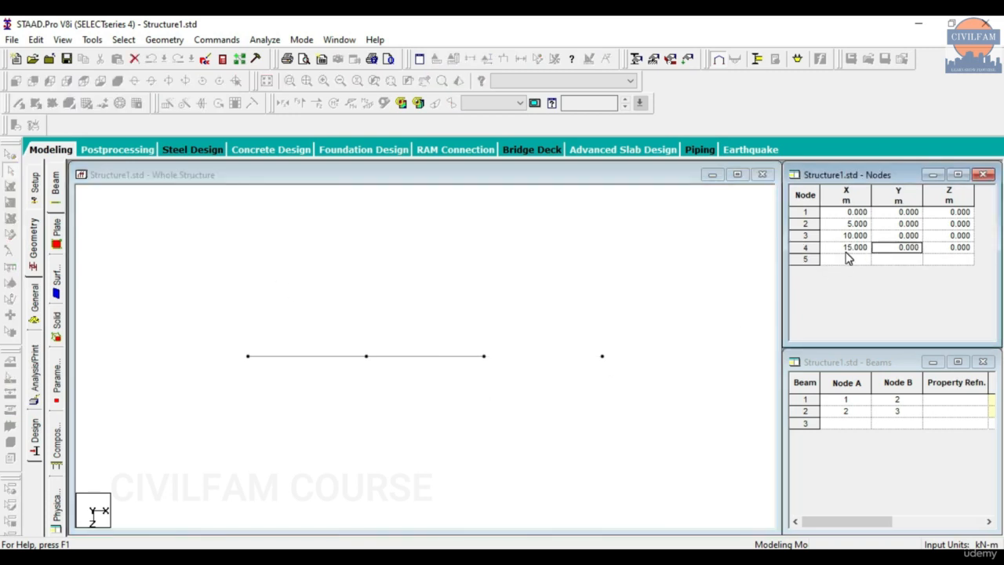
Step: Add a beam between nodes 3 and 4 to extend the beam line
{"action": "left_click", "coordinate": [533, 307]}
{"action": "left_click", "coordinate": [36, 105]}
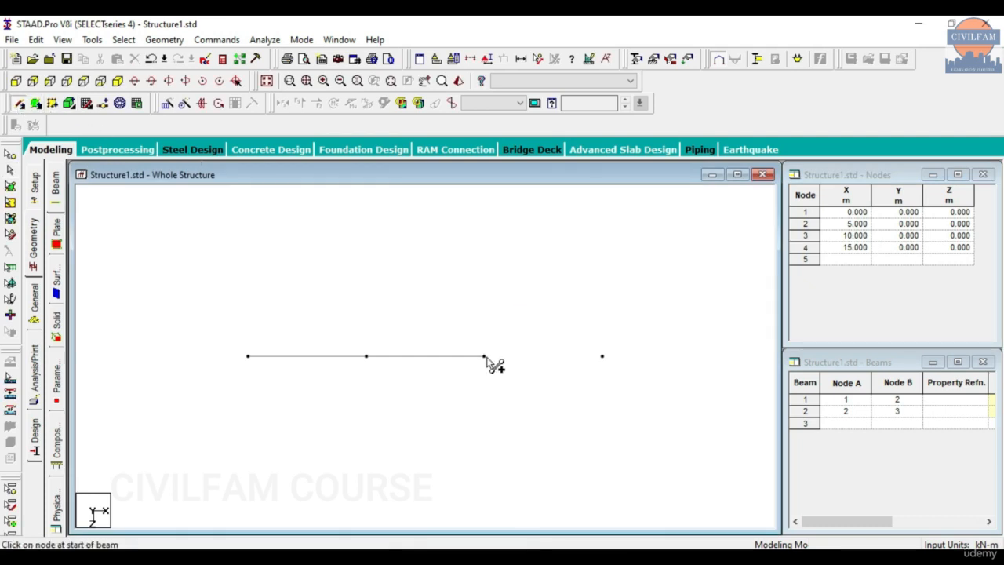
{"action": "left_click_drag", "start_coordinate": [484, 356], "coordinate": [602, 356]}
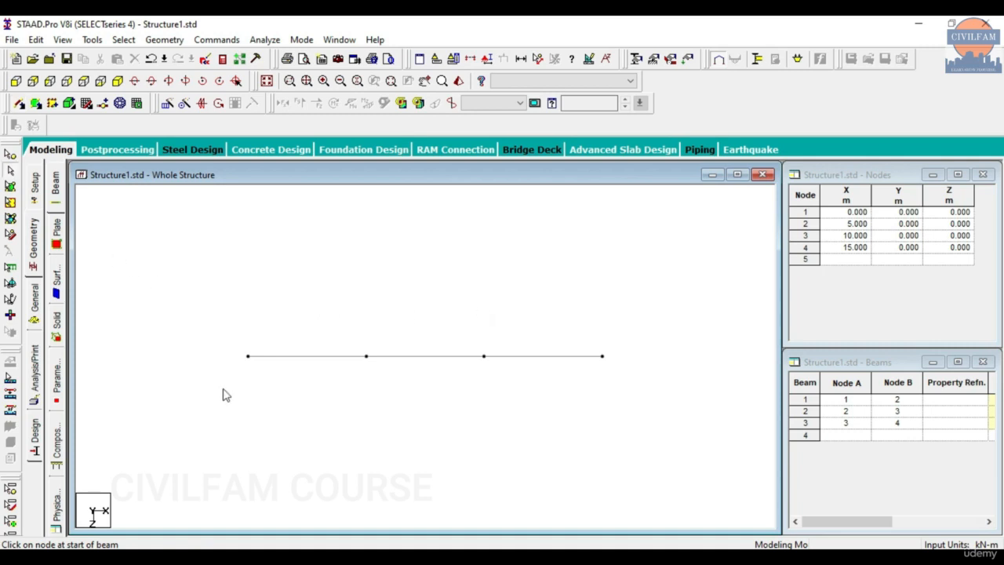
Step: Show the structure in isometric view and select node 1 to examine its coordinates in the node table
{"action": "left_click", "coordinate": [118, 81]}
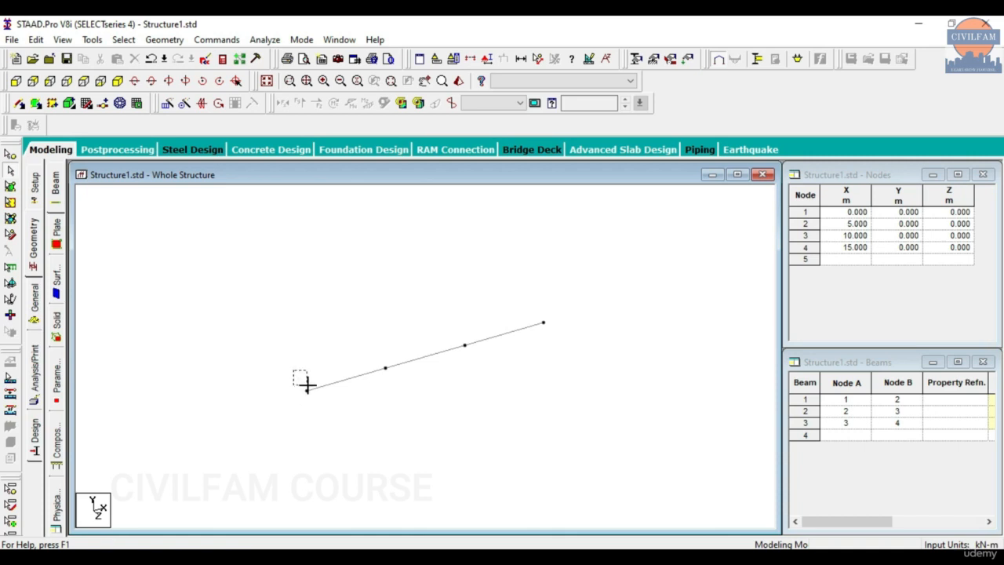
{"action": "left_click_drag", "start_coordinate": [249, 343], "coordinate": [348, 447]}
{"action": "left_click", "coordinate": [262, 279]}
{"action": "left_click", "coordinate": [9, 153]}
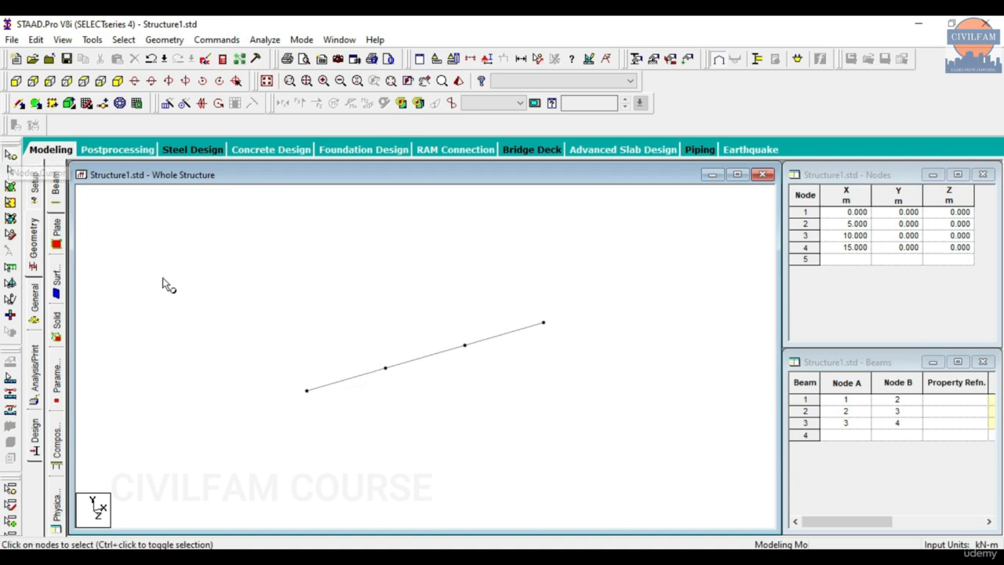
{"action": "left_click_drag", "start_coordinate": [285, 366], "coordinate": [328, 428]}
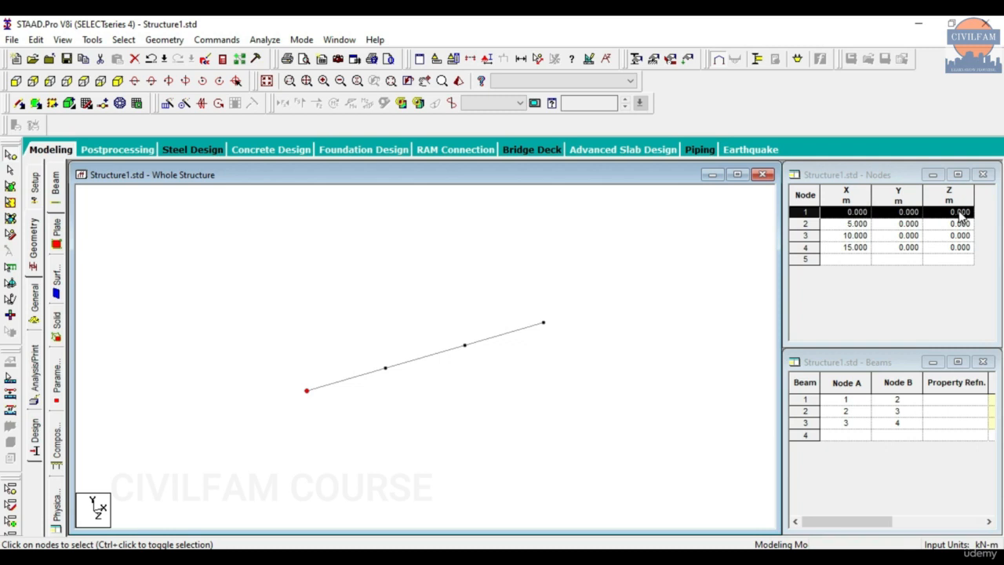
{"action": "left_click", "coordinate": [430, 398]}
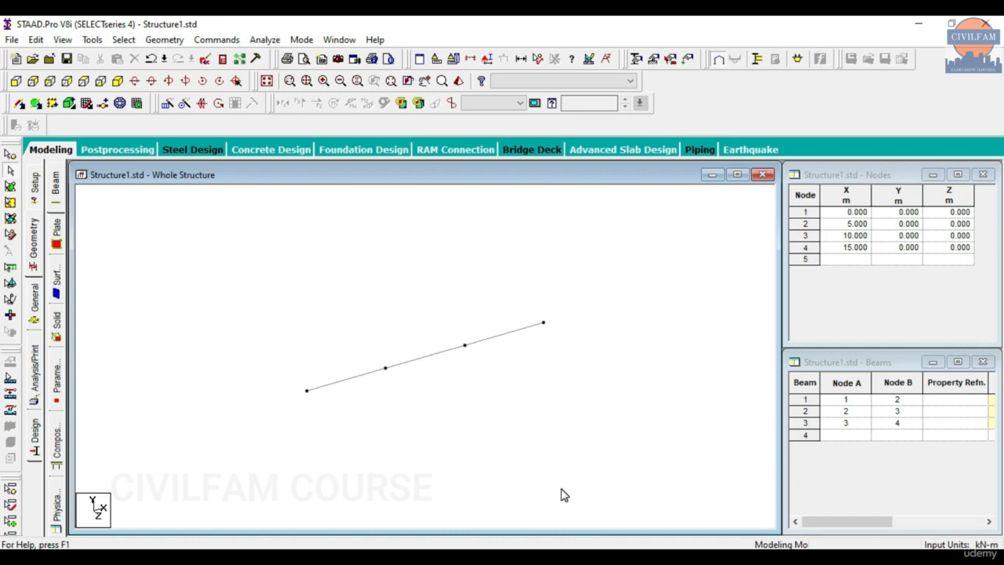
Step: View the structure from the top and add node 5 at X 0, Y 0, Z 6 m
{"action": "left_click", "coordinate": [85, 81]}
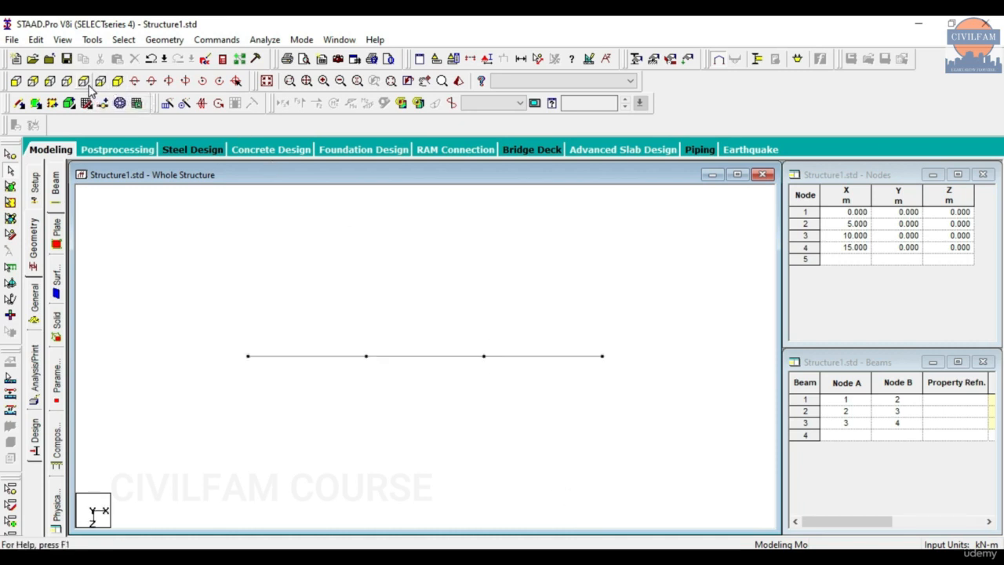
{"action": "left_click_drag", "start_coordinate": [201, 325], "coordinate": [619, 408]}
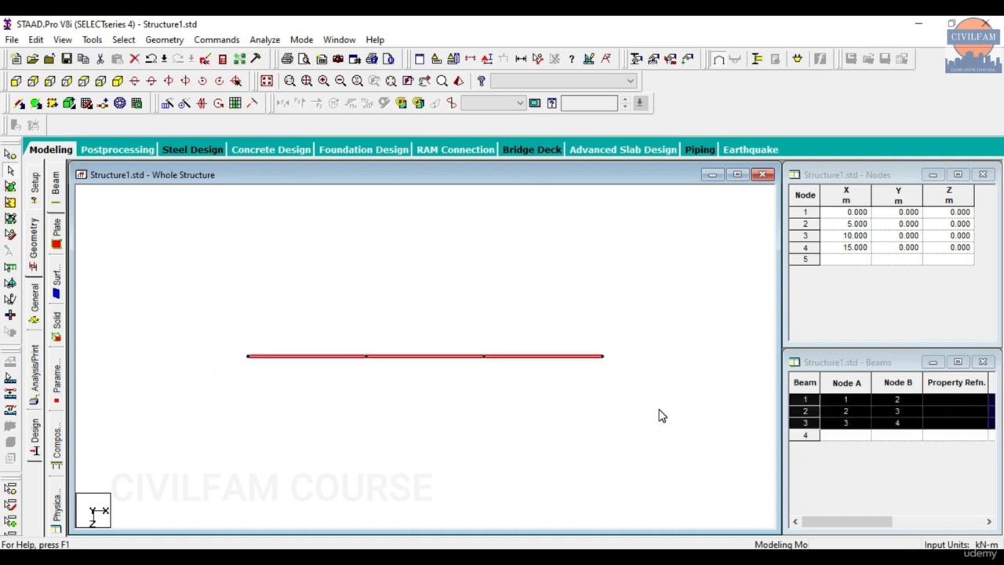
{"action": "left_click", "coordinate": [658, 416]}
{"action": "left_click", "coordinate": [845, 259]}
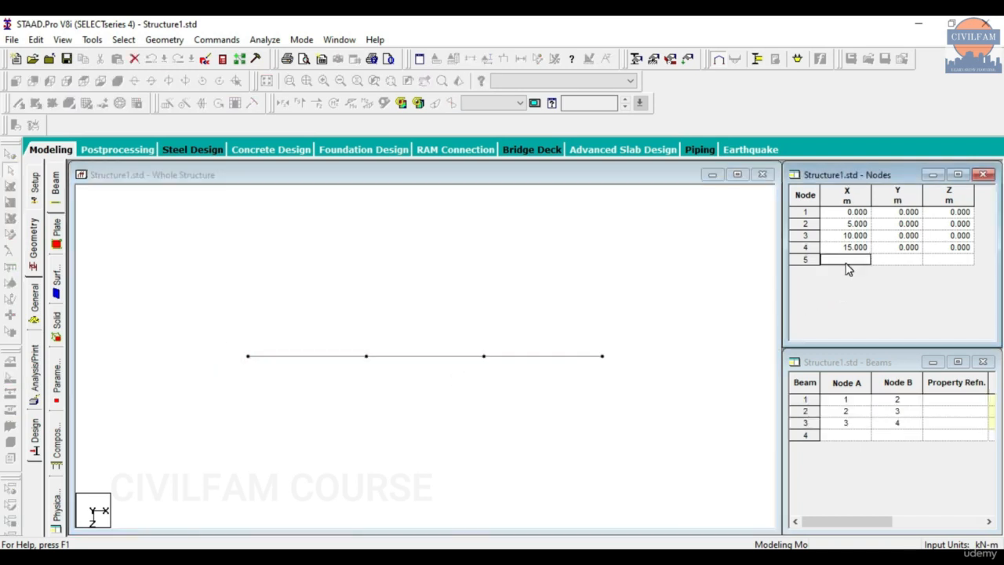
{"action": "type", "text": "0"}
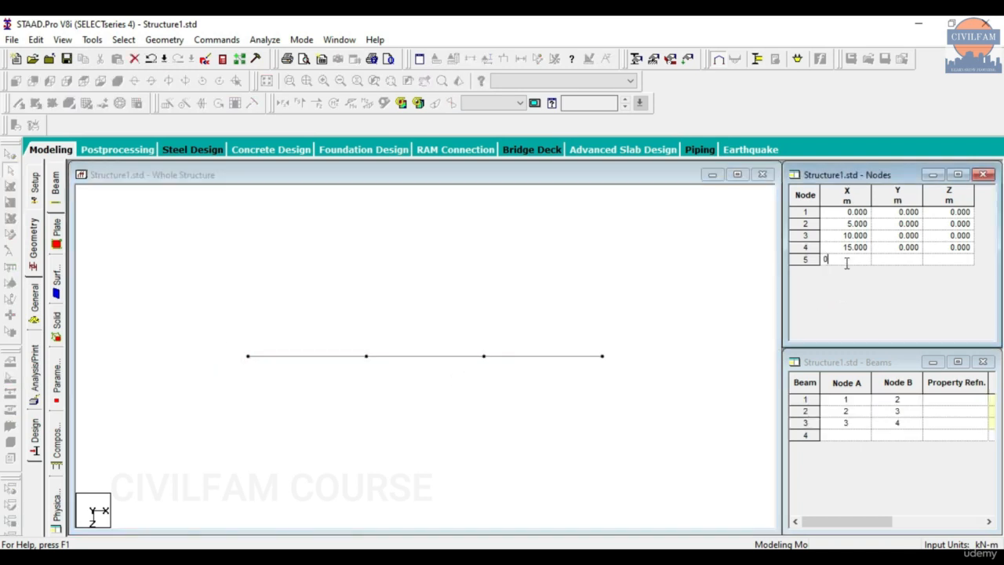
{"action": "left_click", "coordinate": [896, 260]}
{"action": "left_click", "coordinate": [950, 259]}
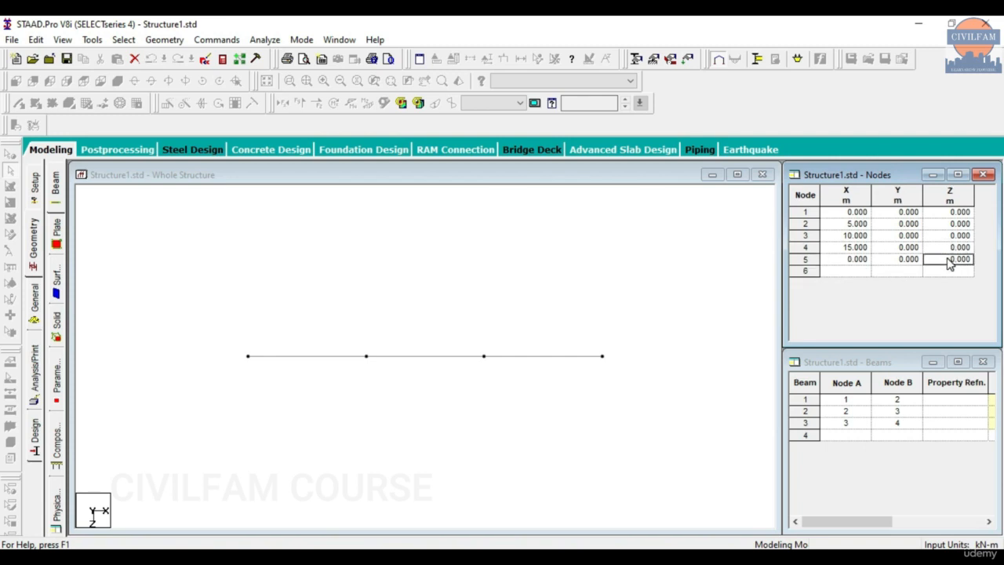
{"action": "type", "text": "6"}
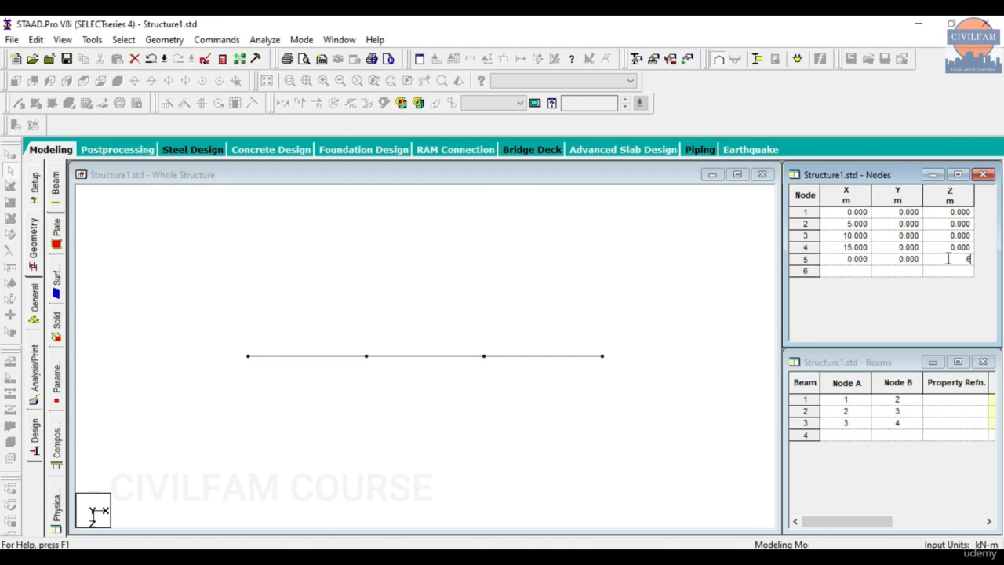
{"action": "key", "text": "Return"}
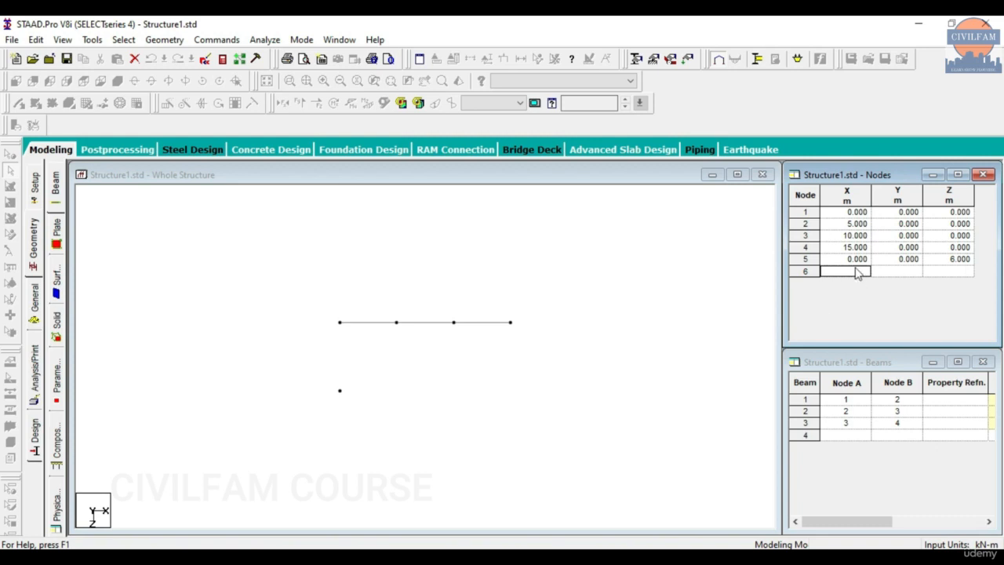
Step: Add node 6 at X 5 m, Y 0, Z 6 m in the node table
{"action": "type", "text": "5"}
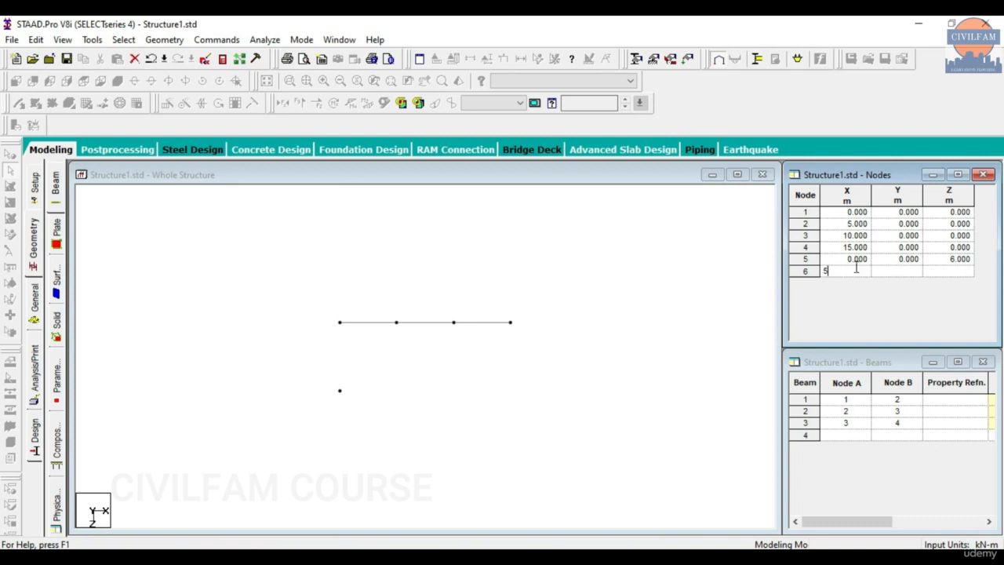
{"action": "left_click", "coordinate": [946, 271]}
{"action": "type", "text": "6"}
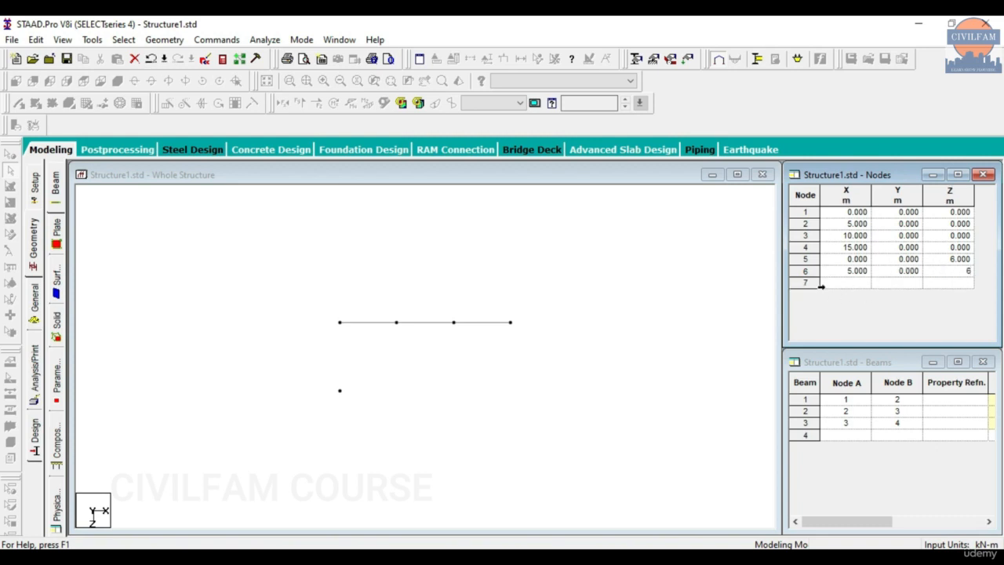
{"action": "left_click", "coordinate": [822, 283]}
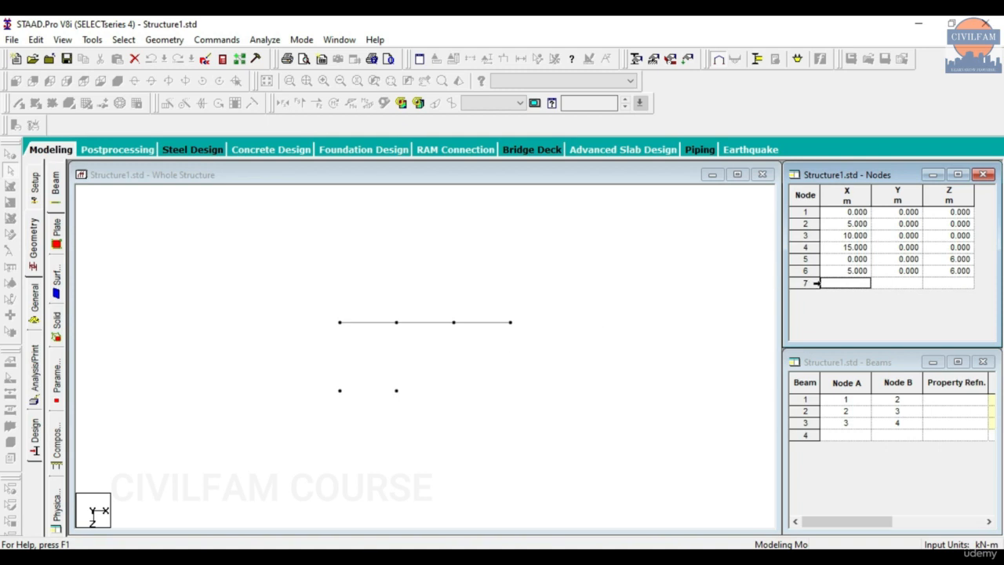
Step: Add node 7 at X 10 m, Y 0, correcting its mistyped Z coordinate to 6 m
{"action": "type", "text": "10"}
{"action": "left_click", "coordinate": [964, 283]}
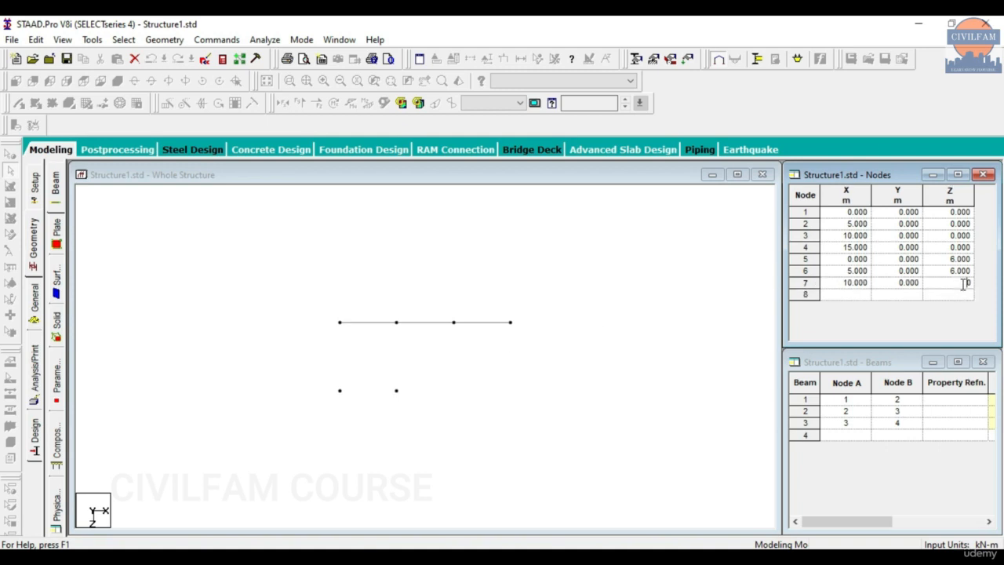
{"action": "type", "text": "60"}
{"action": "key", "text": "Return"}
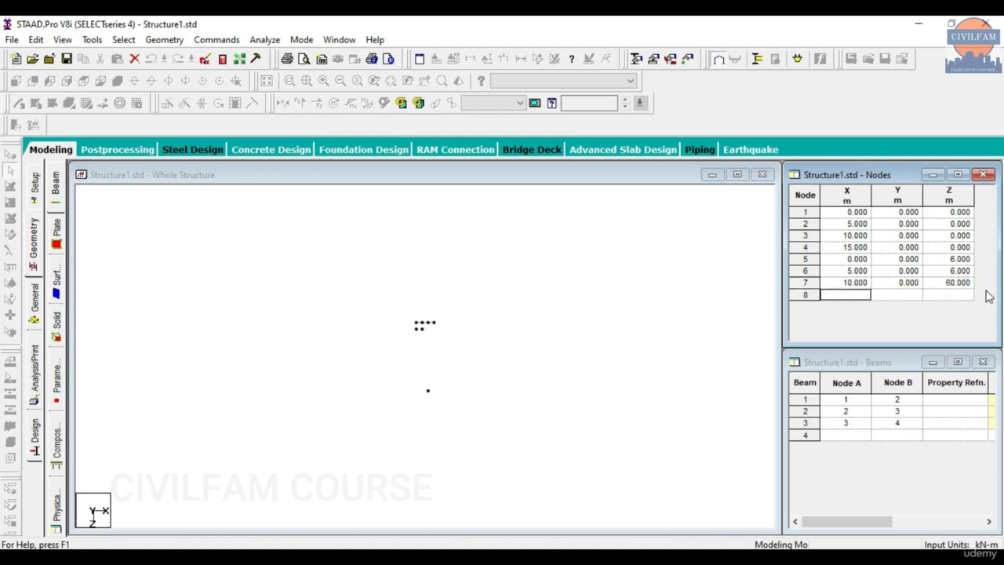
{"action": "double_click", "coordinate": [963, 284]}
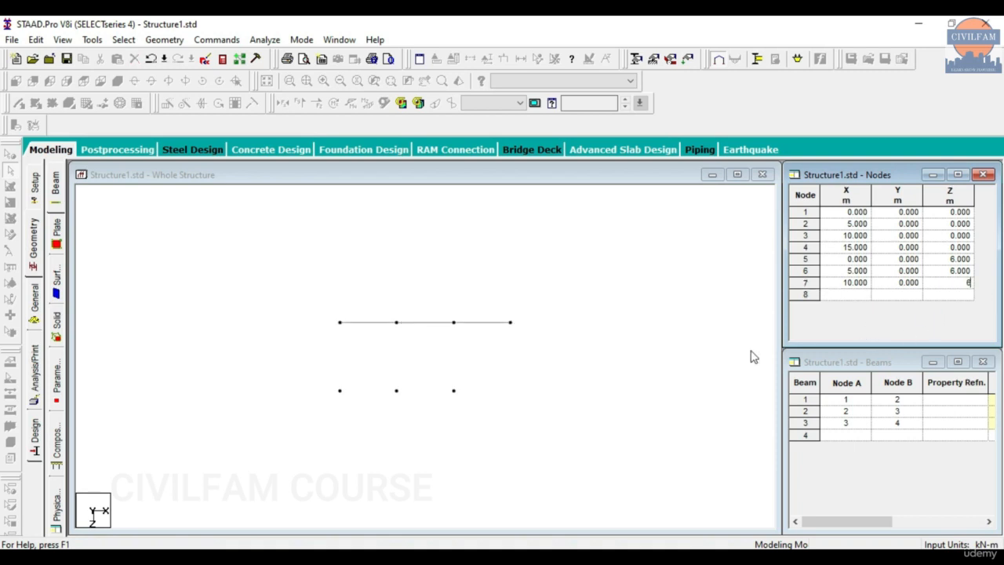
{"action": "left_click", "coordinate": [505, 377]}
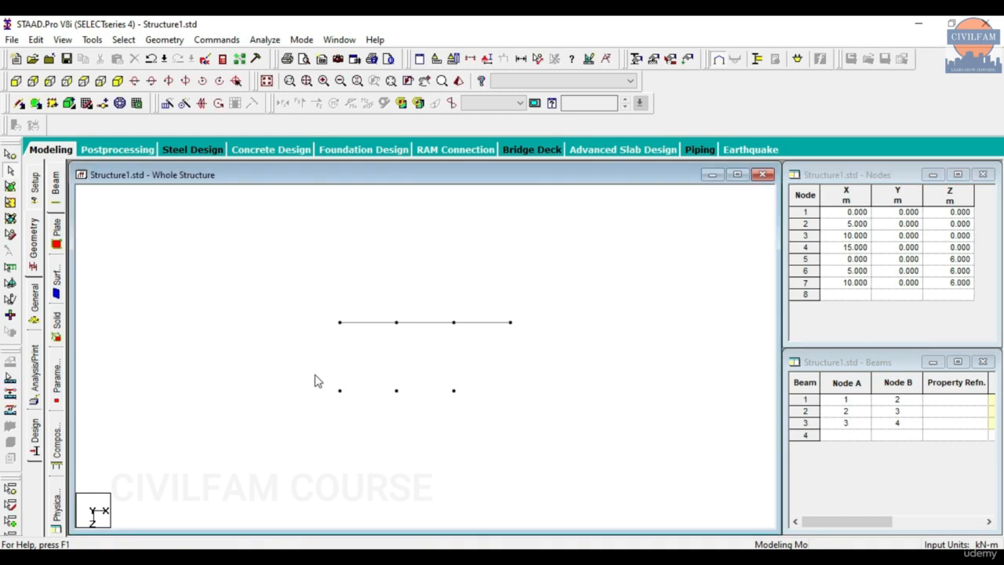
Step: Delete the three unconnected nodes 5, 6 and 7 along the Z 6 m line
{"action": "left_click_drag", "start_coordinate": [307, 358], "coordinate": [524, 421]}
{"action": "left_click", "coordinate": [11, 153]}
{"action": "left_click_drag", "start_coordinate": [279, 354], "coordinate": [540, 444]}
{"action": "key", "text": "Delete"}
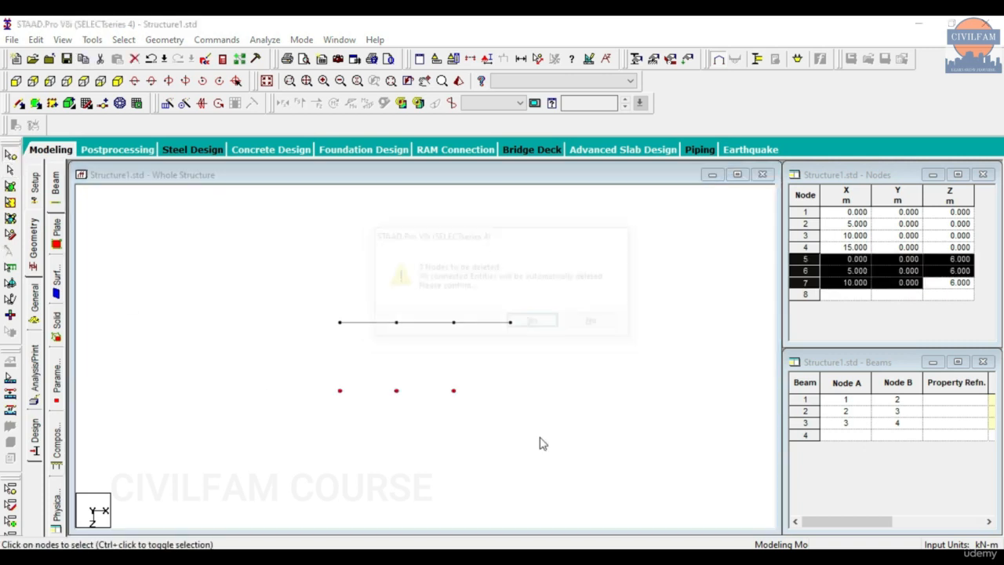
{"action": "left_click", "coordinate": [535, 321]}
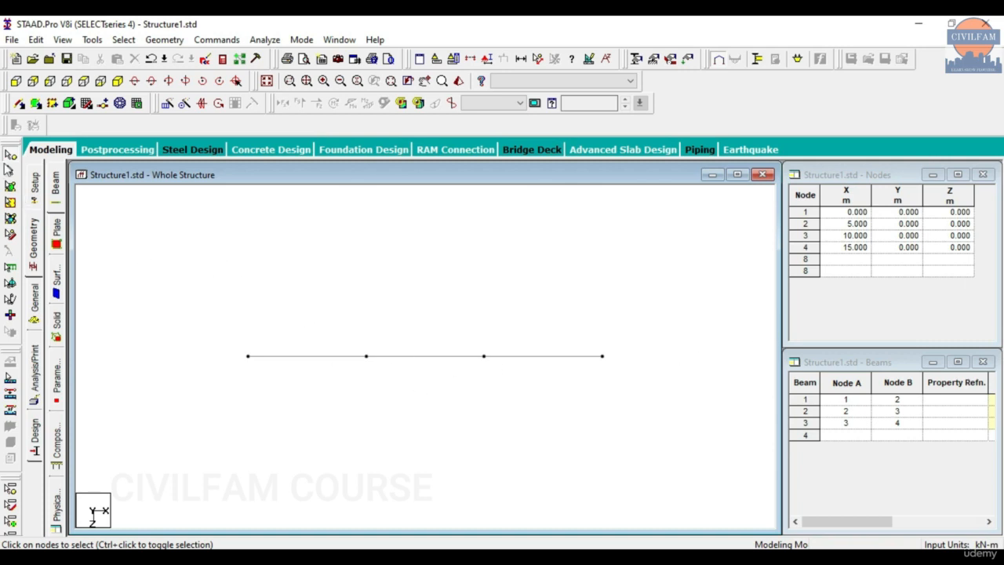
Step: Repeat the three-beam line in the global Z direction with Translational Repeat, using three unlinked steps at 5 m spacing, seen in isometric view
{"action": "left_click", "coordinate": [10, 170]}
{"action": "left_click_drag", "start_coordinate": [224, 301], "coordinate": [631, 411]}
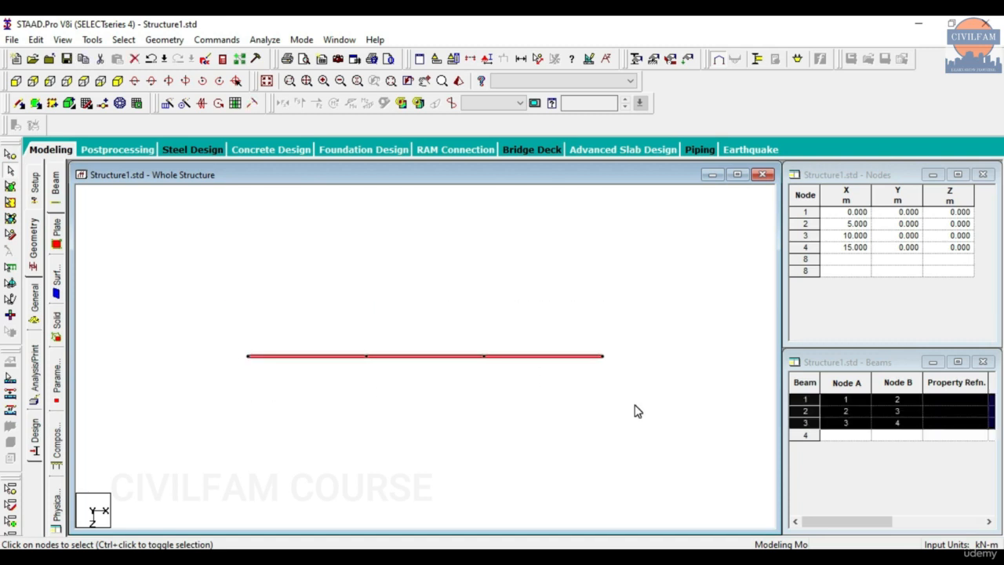
{"action": "left_click", "coordinate": [168, 102]}
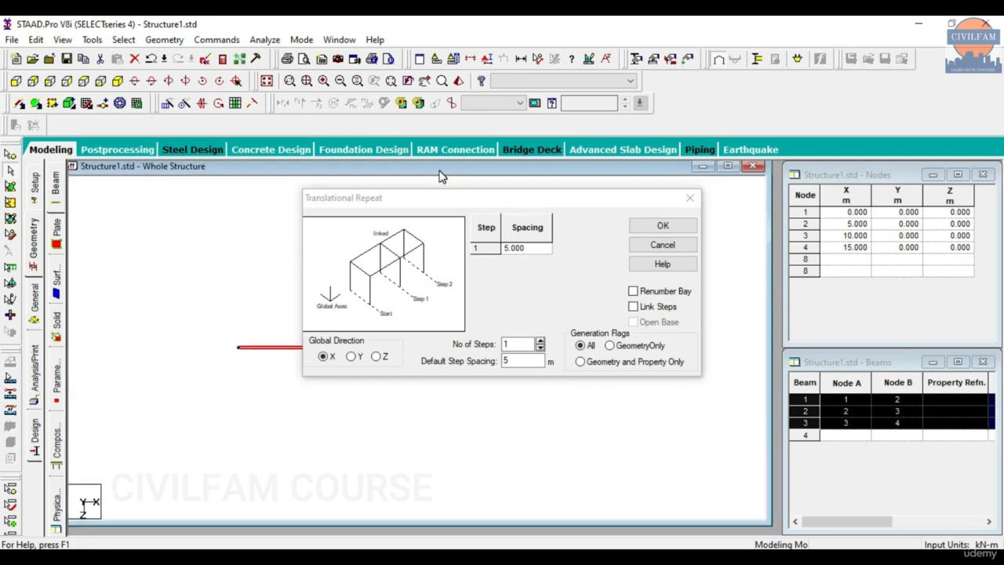
{"action": "left_click_drag", "start_coordinate": [437, 203], "coordinate": [423, 136]}
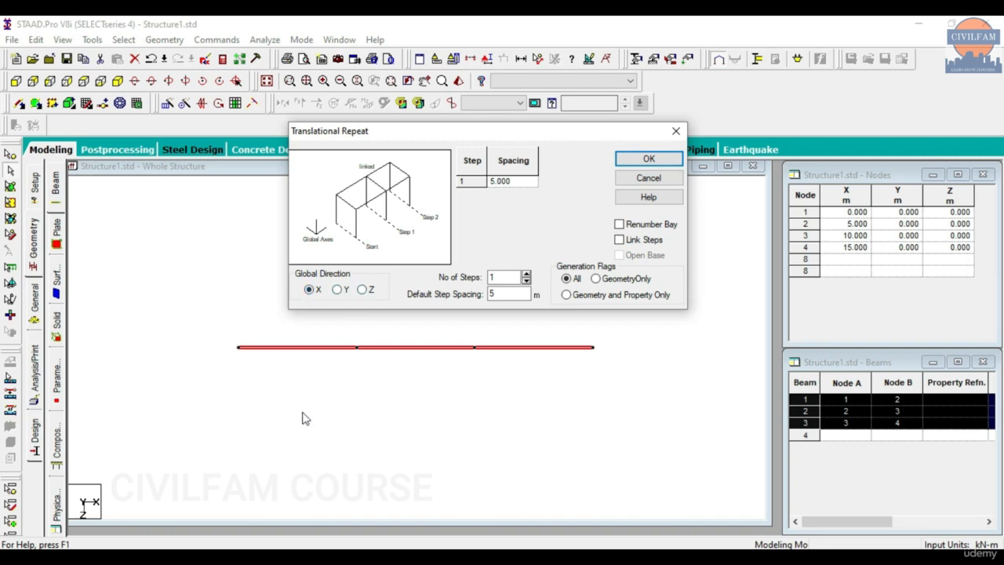
{"action": "left_click", "coordinate": [117, 81]}
{"action": "left_click", "coordinate": [363, 290]}
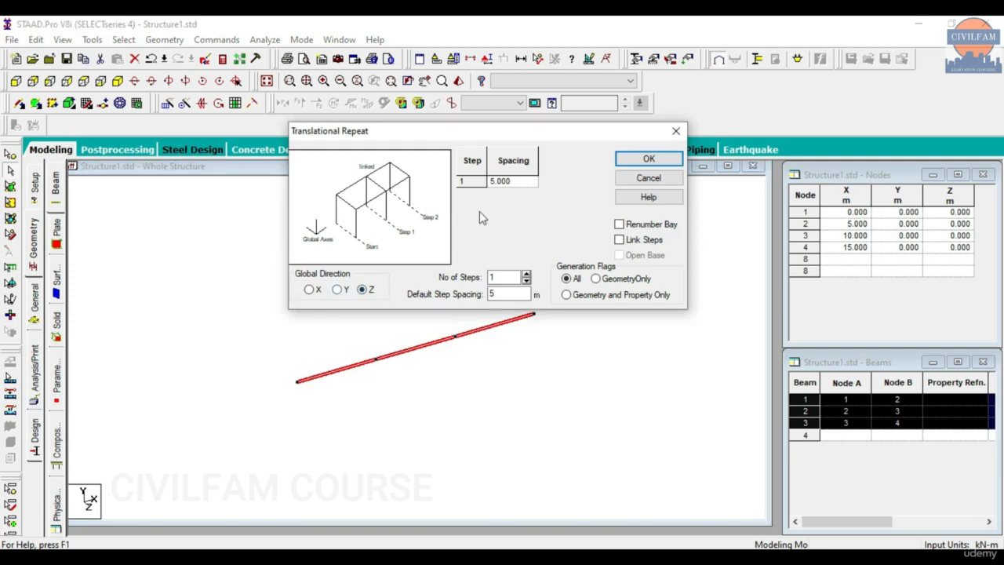
{"action": "left_click", "coordinate": [494, 181]}
{"action": "left_click", "coordinate": [526, 274]}
{"action": "left_click", "coordinate": [526, 274]}
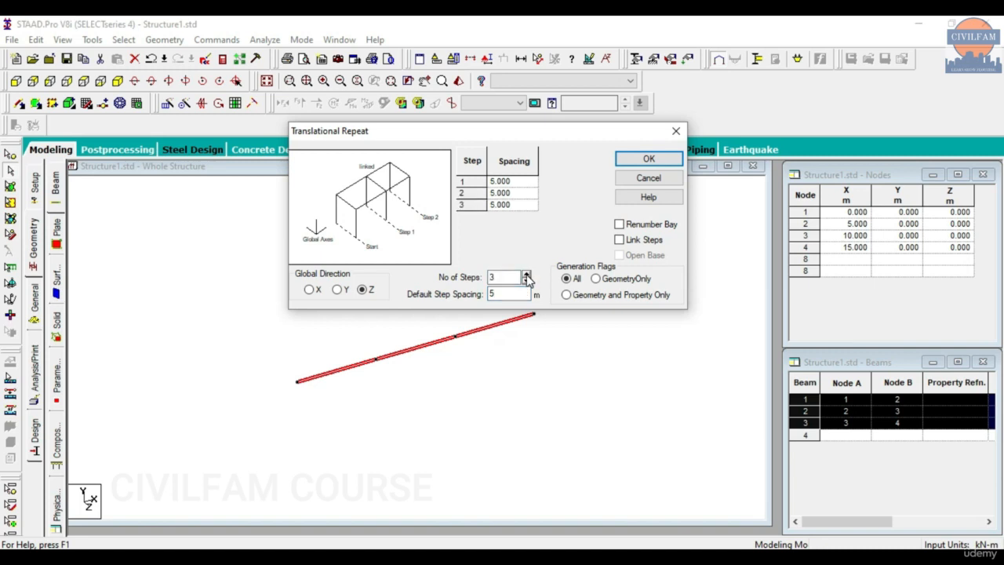
{"action": "left_click", "coordinate": [649, 159]}
{"action": "left_click", "coordinate": [467, 399]}
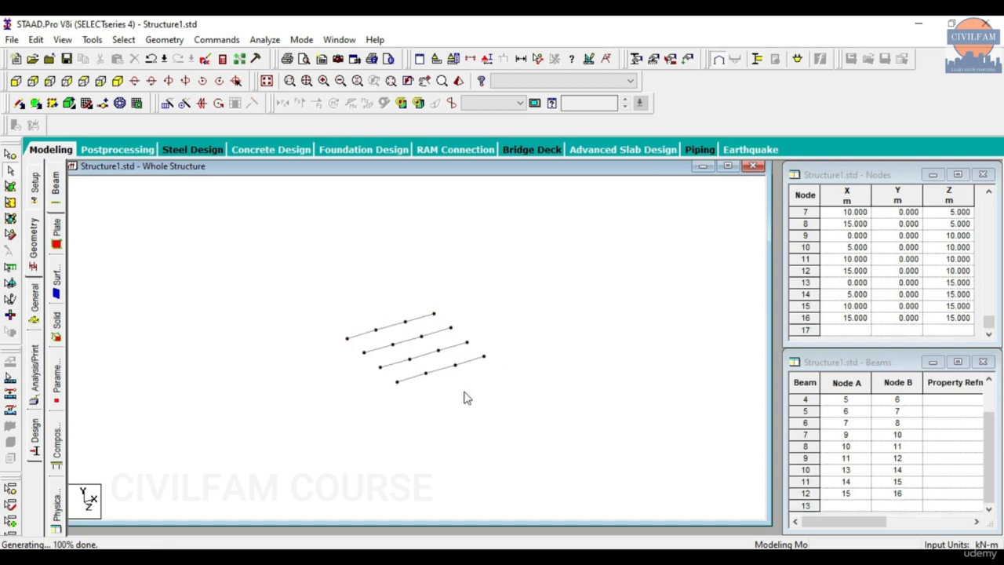
Step: Draw cross beams through the end nodes at X 0 to connect the four parallel beam lines
{"action": "scroll", "coordinate": [407, 353], "scroll_direction": "up", "scroll_amount": 2}
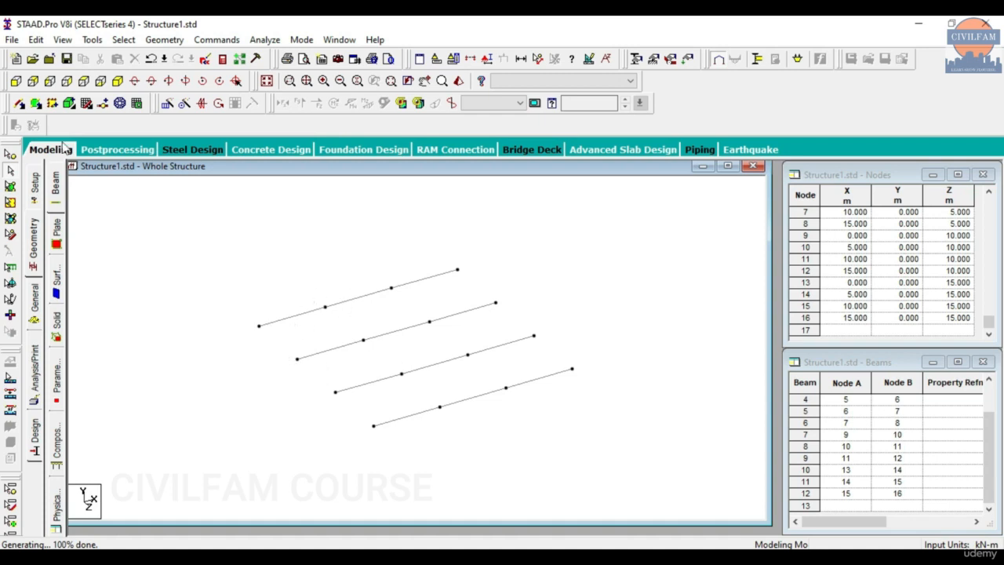
{"action": "left_click", "coordinate": [19, 102]}
{"action": "left_click_drag", "start_coordinate": [259, 325], "coordinate": [373, 425]}
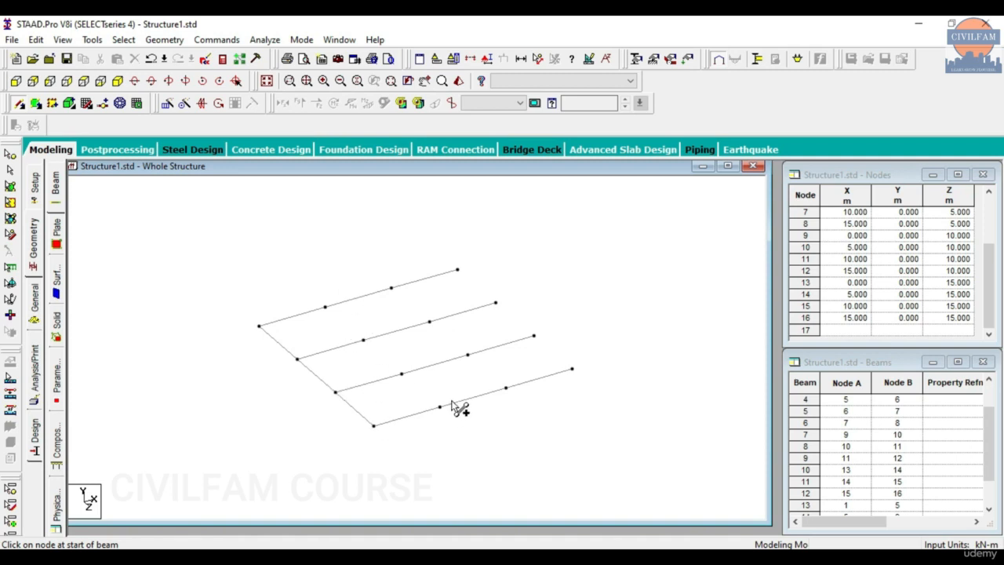
Step: Undo the cross beams and the translational repeat, back to the single line of three beams
{"action": "key", "text": "ctrl+z"}
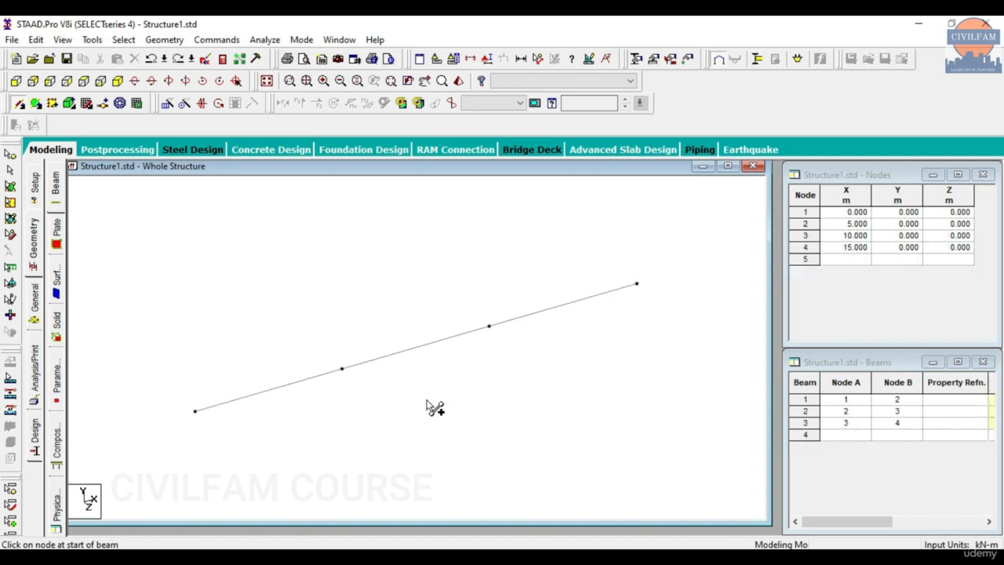
{"action": "scroll", "coordinate": [198, 262], "scroll_direction": "down", "scroll_amount": 5}
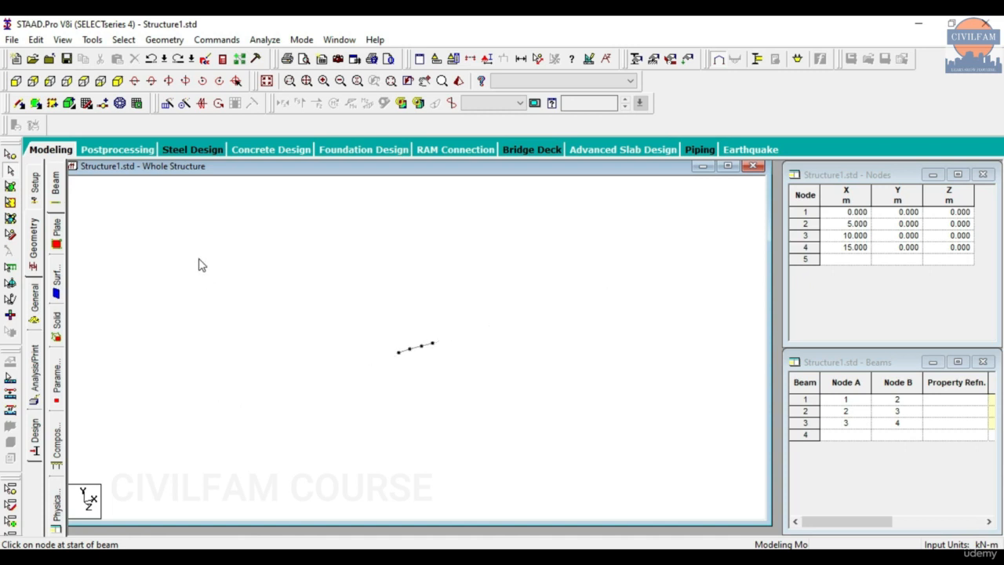
Step: Repeat the three beams in the global Z direction with three linked steps spaced 6, 5 and 5 m, declining the auto-save
{"action": "left_click_drag", "start_coordinate": [283, 272], "coordinate": [502, 405]}
{"action": "scroll", "coordinate": [503, 406], "scroll_direction": "up", "scroll_amount": 5}
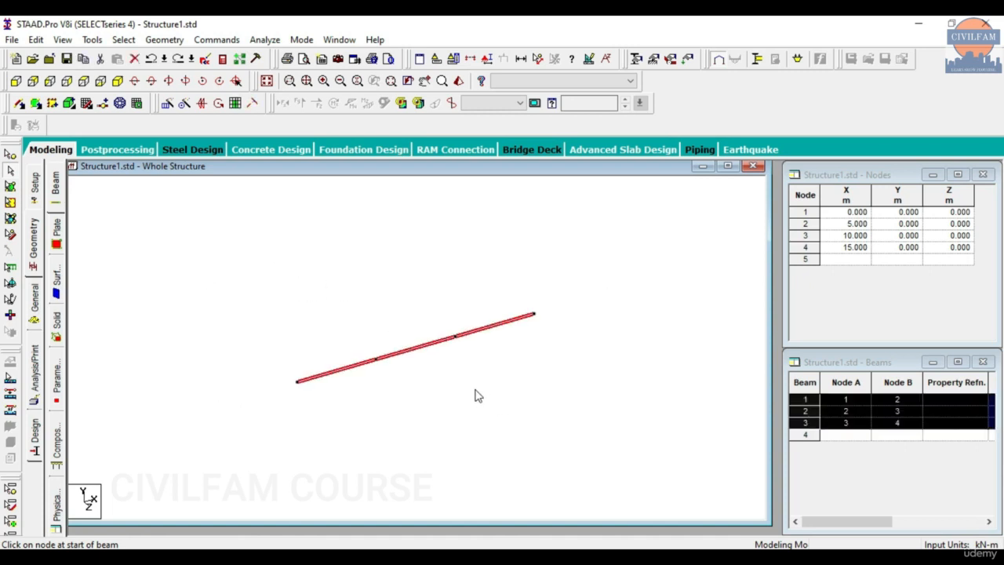
{"action": "left_click", "coordinate": [174, 105]}
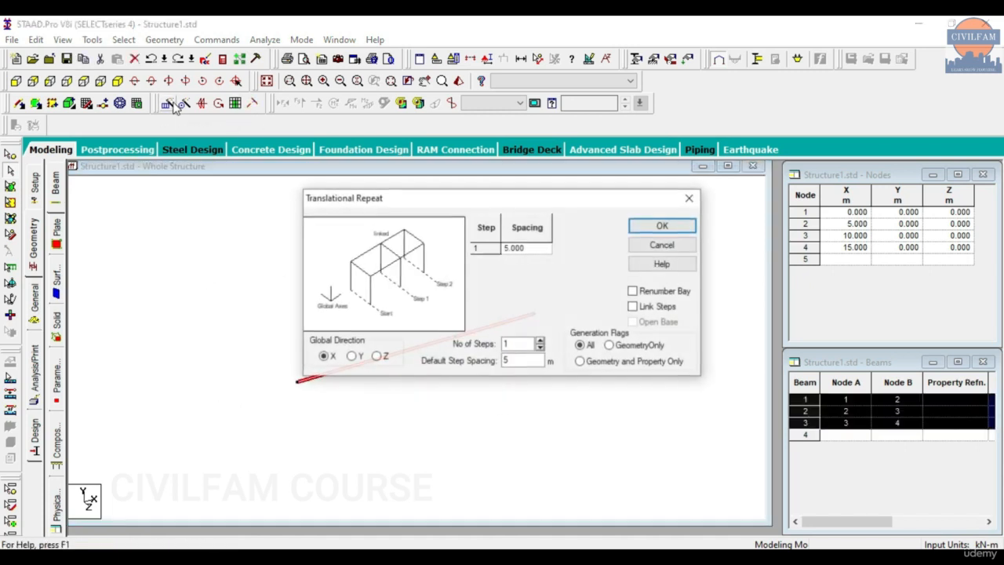
{"action": "left_click", "coordinate": [377, 357]}
{"action": "left_click_drag", "start_coordinate": [454, 199], "coordinate": [253, 102]}
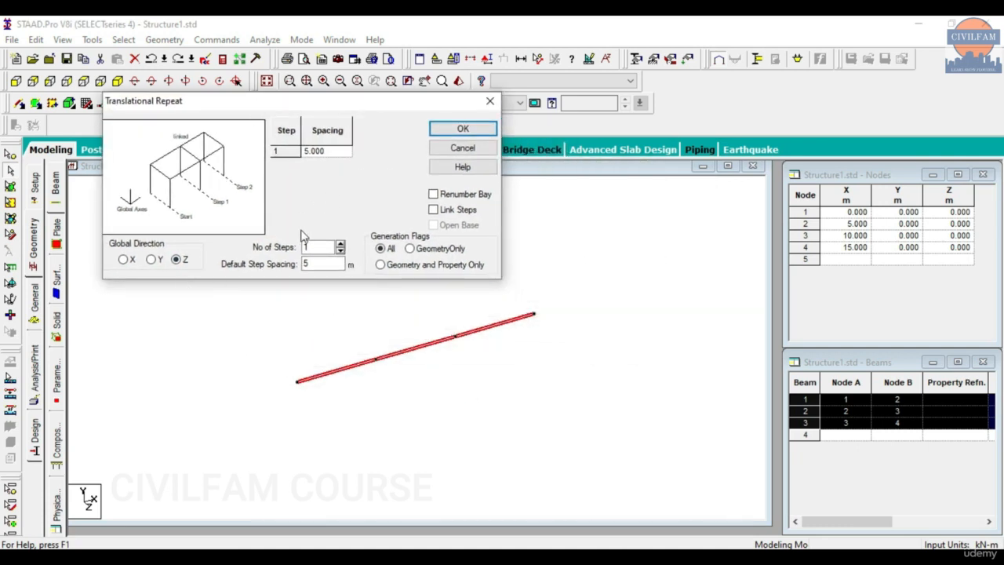
{"action": "left_click", "coordinate": [306, 151]}
{"action": "left_click", "coordinate": [340, 244]}
{"action": "left_click", "coordinate": [340, 244]}
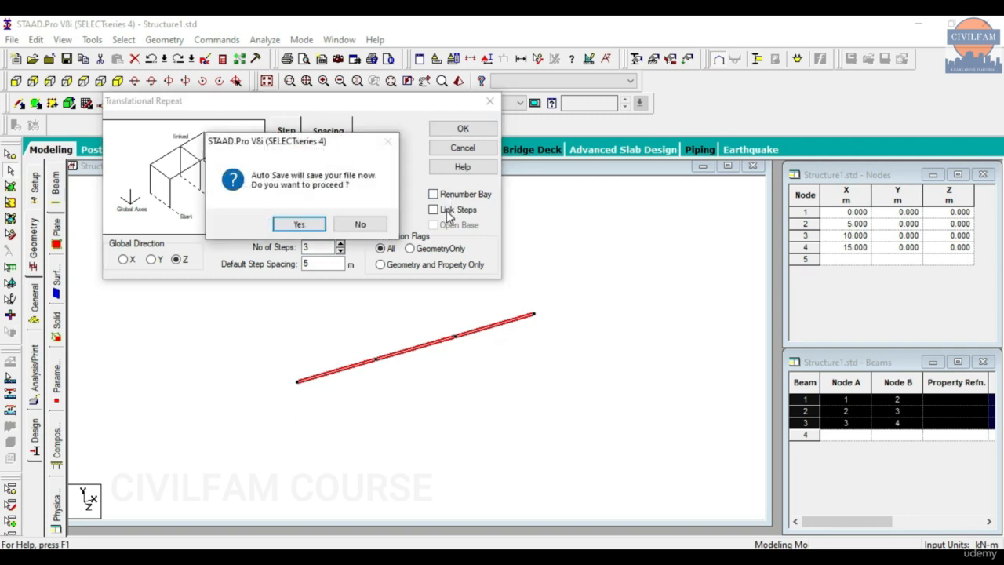
{"action": "left_click", "coordinate": [367, 224]}
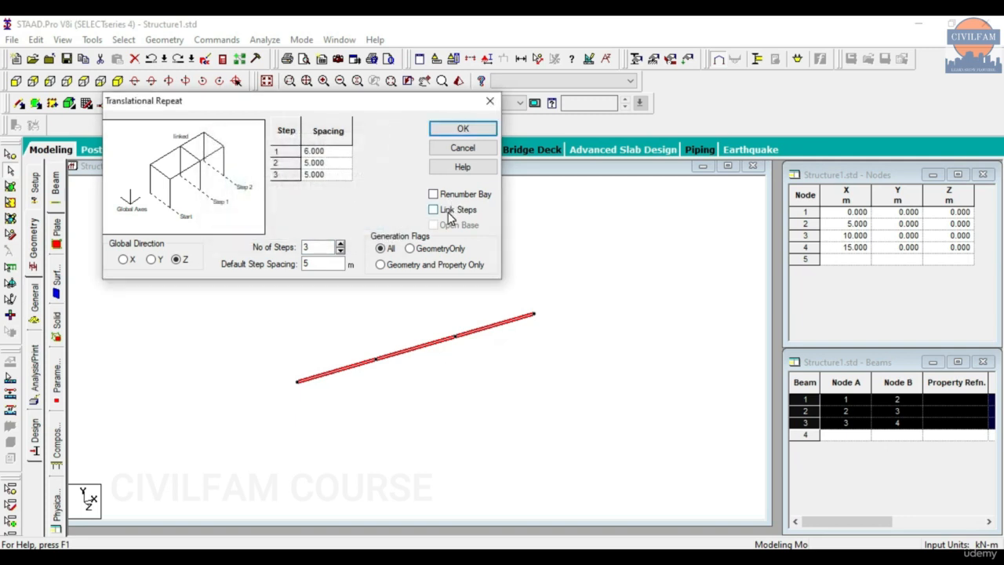
{"action": "left_click", "coordinate": [450, 211]}
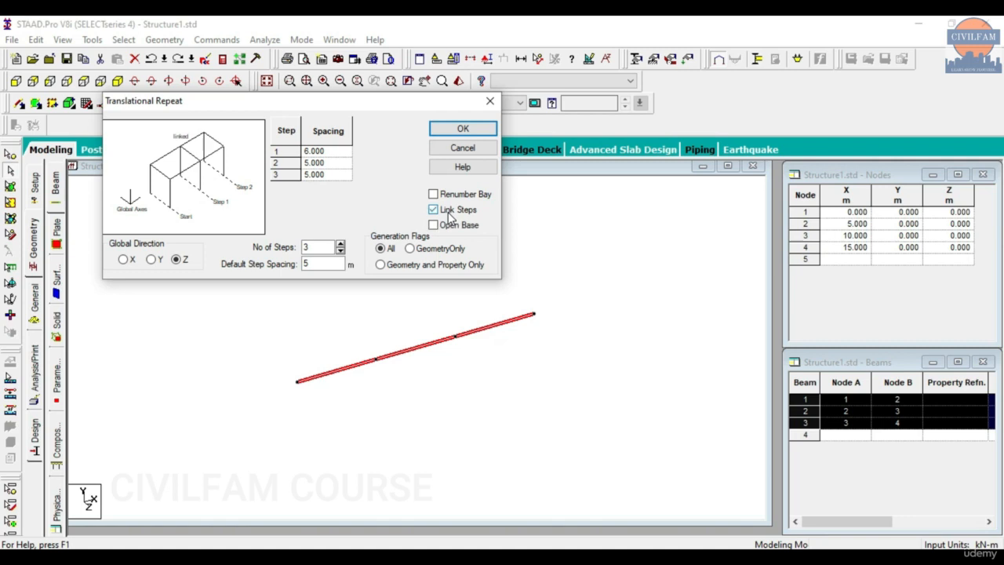
{"action": "left_click", "coordinate": [463, 131]}
{"action": "left_click", "coordinate": [343, 374]}
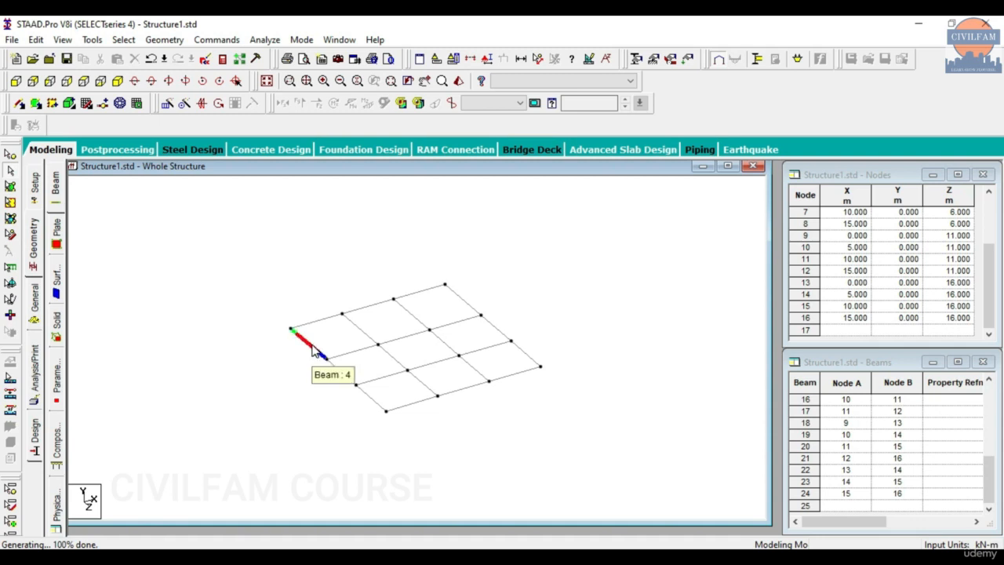
Step: Select the generated Z-direction link beams one by one to examine how they connect the repeated beam lines
{"action": "left_click", "coordinate": [312, 350]}
{"action": "left_click", "coordinate": [338, 380]}
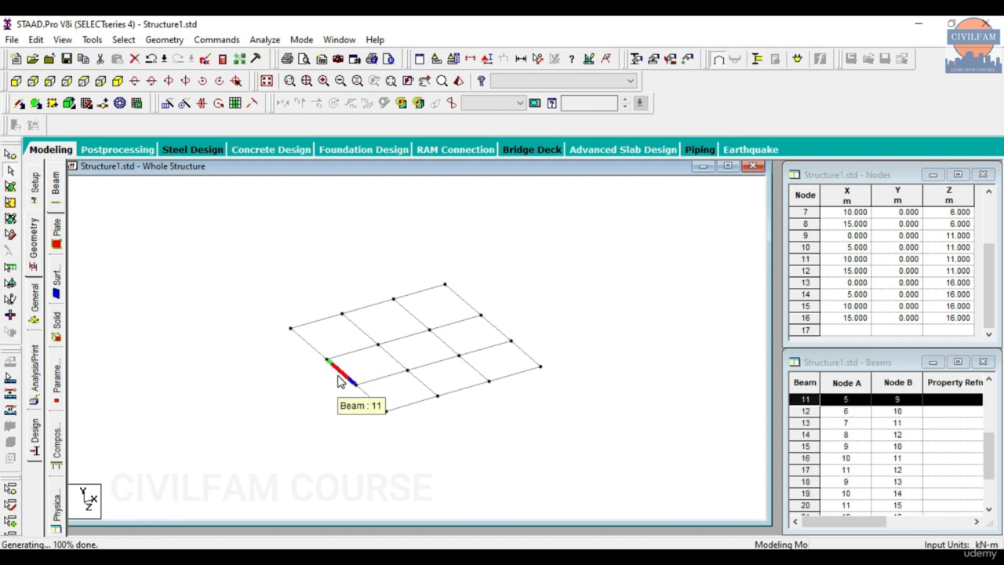
{"action": "left_click", "coordinate": [364, 392]}
{"action": "left_click", "coordinate": [318, 395]}
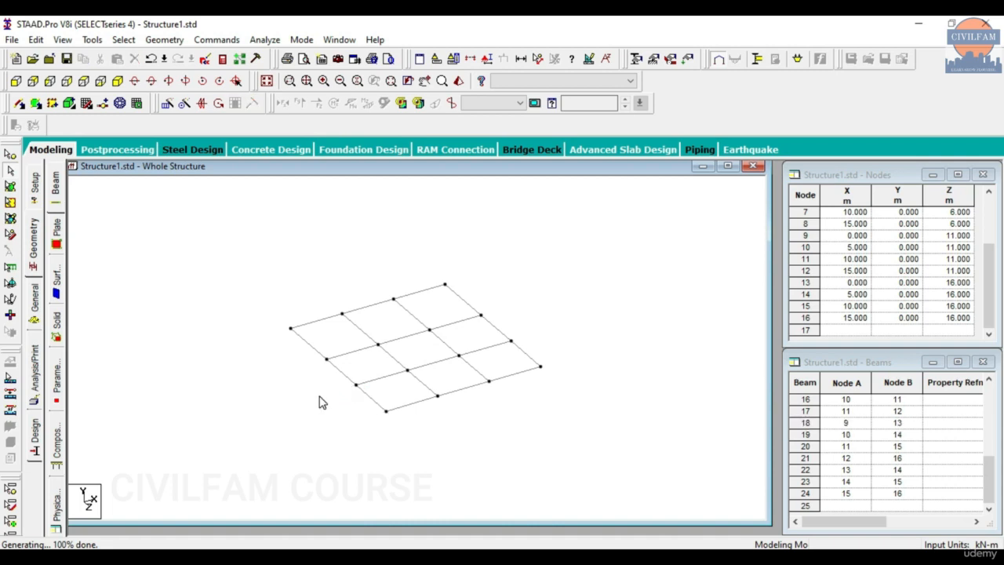
{"action": "left_click", "coordinate": [354, 327]}
{"action": "left_click", "coordinate": [396, 361]}
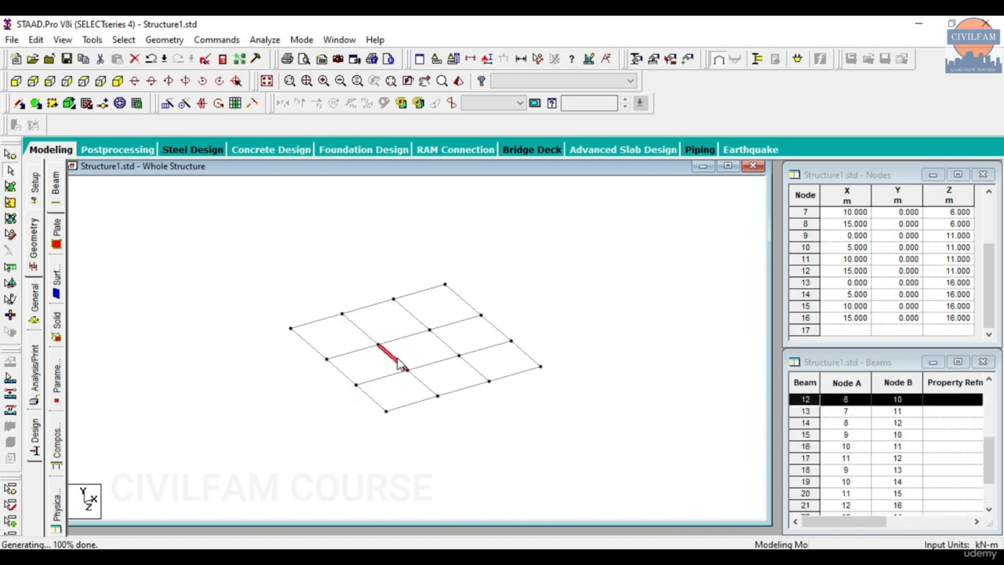
{"action": "left_click", "coordinate": [424, 385]}
{"action": "left_click", "coordinate": [411, 313]}
{"action": "left_click", "coordinate": [458, 357]}
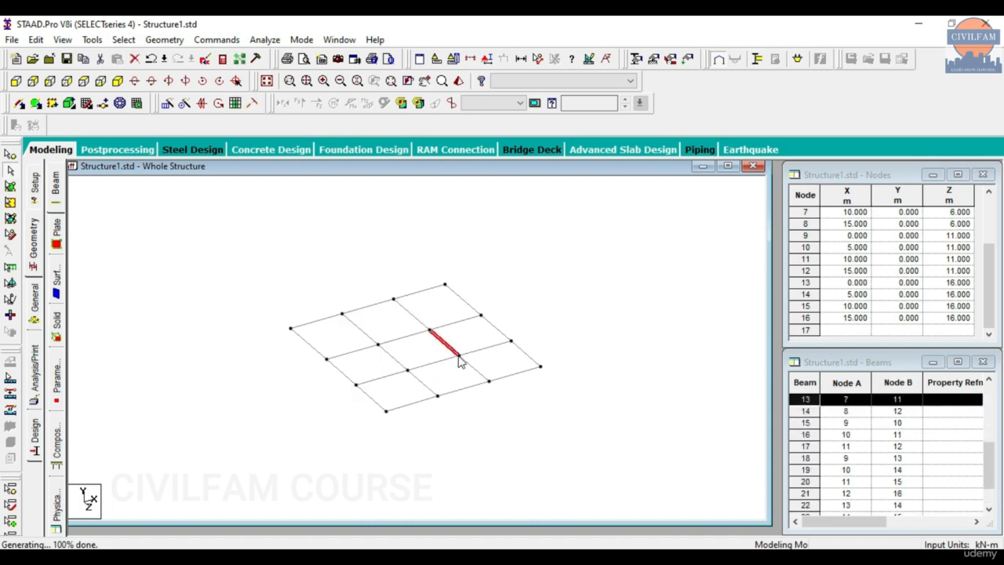
{"action": "left_click", "coordinate": [473, 368]}
{"action": "left_click", "coordinate": [449, 373]}
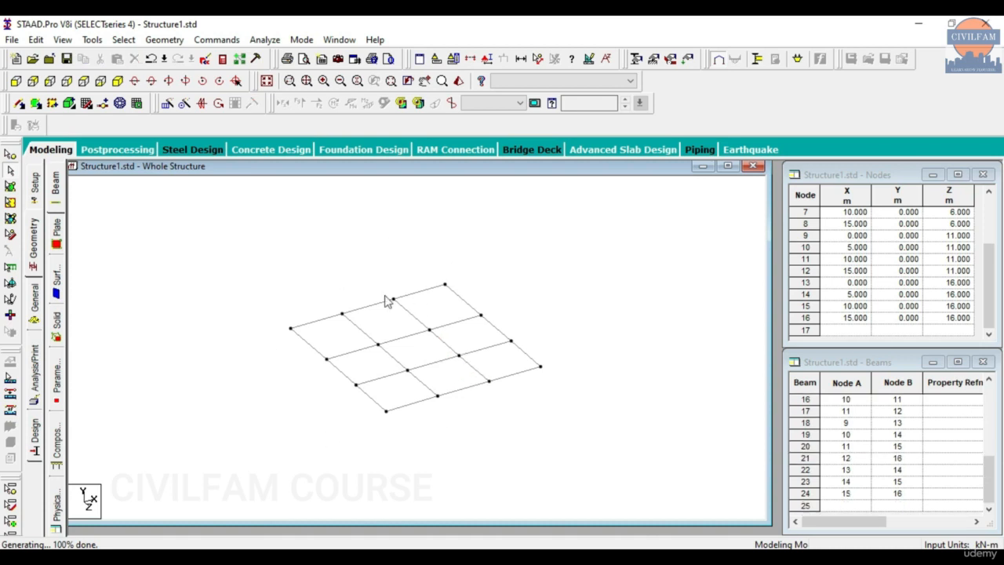
Step: Examine the coordinates of the generated nodes throughout the node table
{"action": "scroll", "coordinate": [882, 270], "scroll_direction": "up", "scroll_amount": 2}
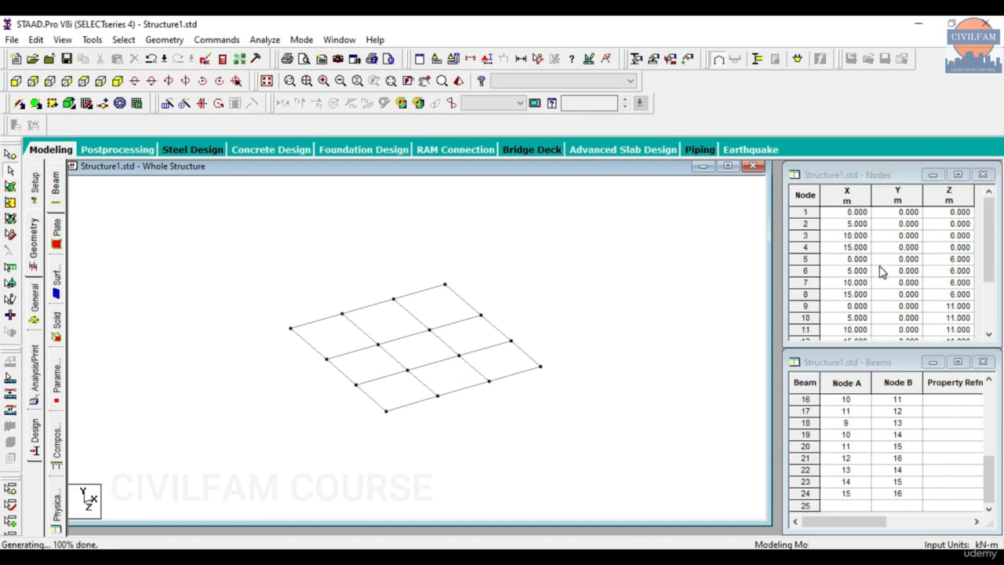
{"action": "left_click", "coordinate": [989, 267]}
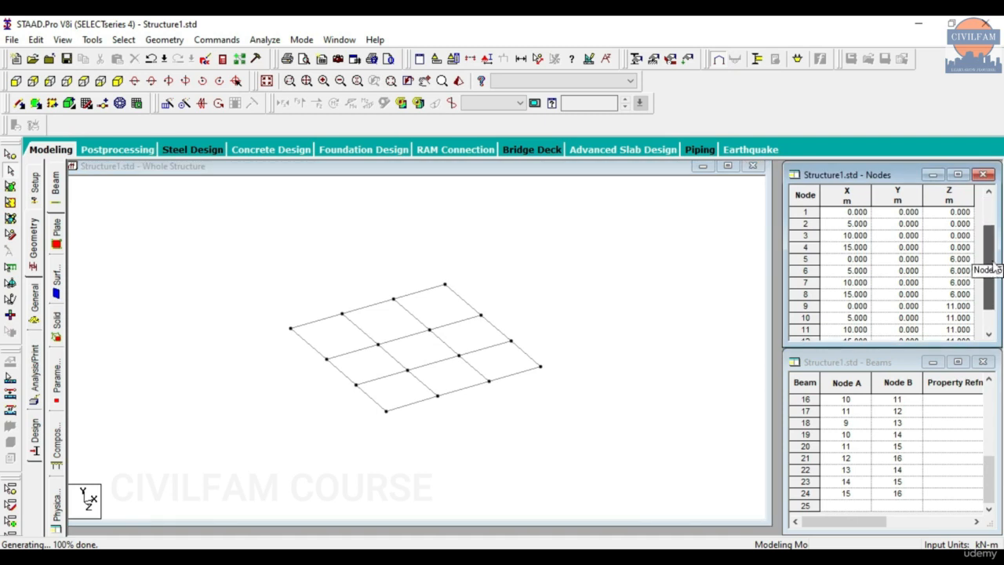
{"action": "left_click_drag", "start_coordinate": [993, 267], "coordinate": [992, 285]}
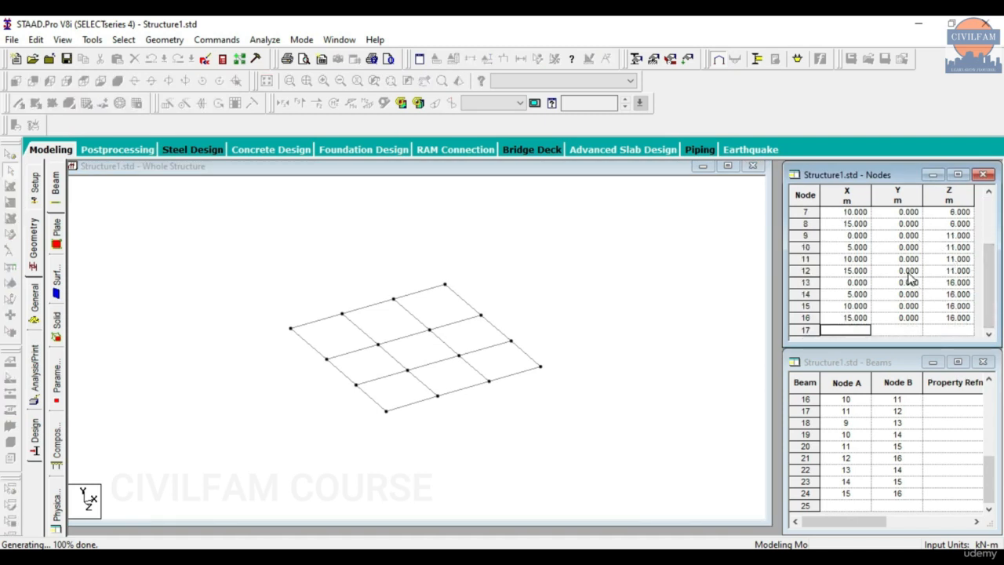
{"action": "left_click", "coordinate": [268, 247]}
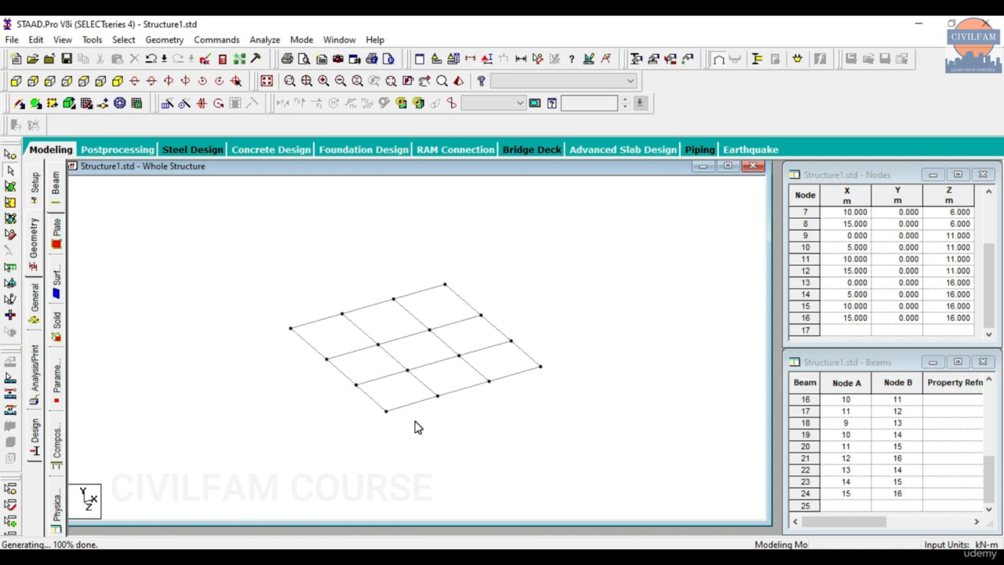
Step: Repeat the three back-row beams once in the global Z direction with a linked step spaced -3 m
{"action": "left_click", "coordinate": [83, 81]}
{"action": "left_click_drag", "start_coordinate": [315, 257], "coordinate": [474, 300]}
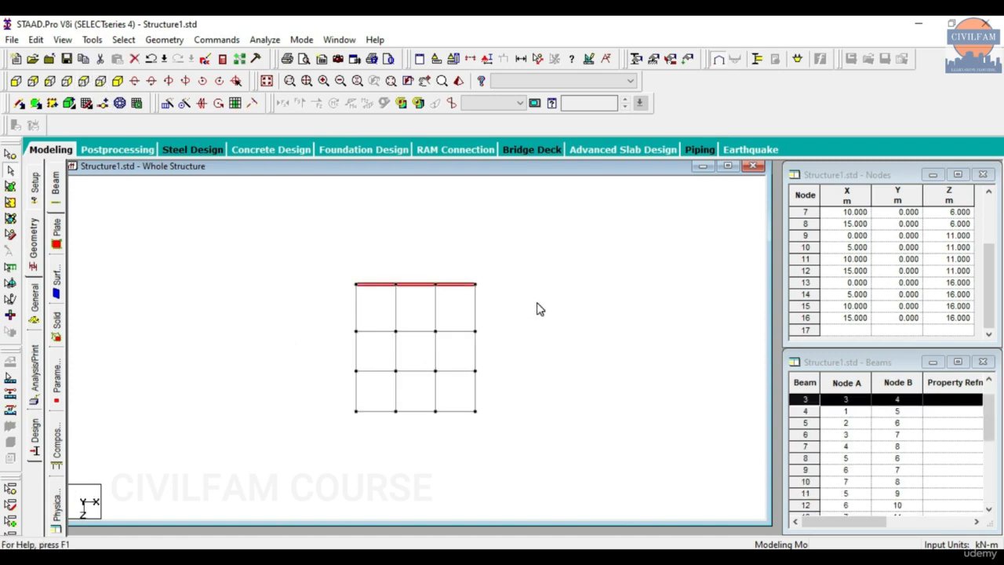
{"action": "left_click", "coordinate": [167, 102]}
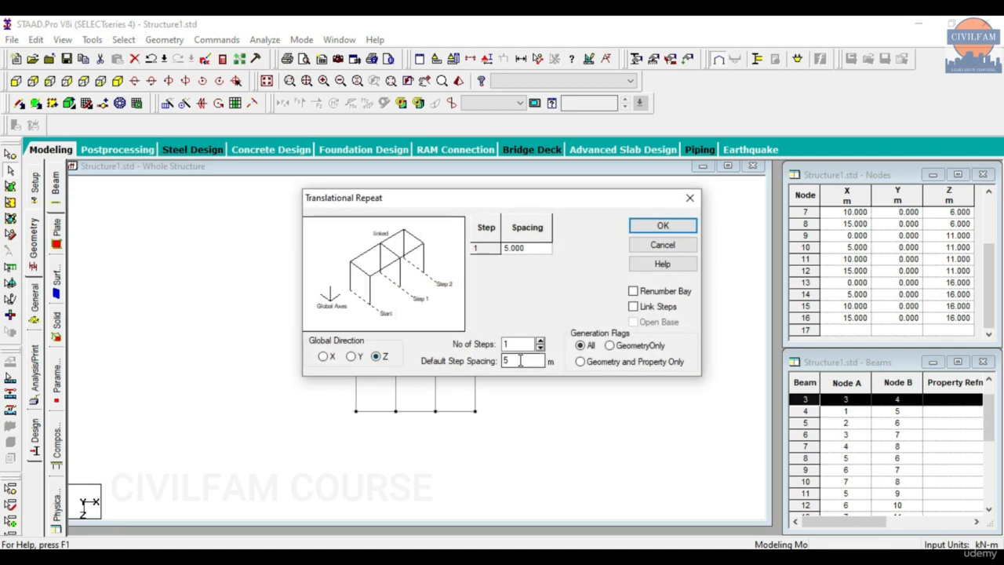
{"action": "left_click", "coordinate": [470, 248]}
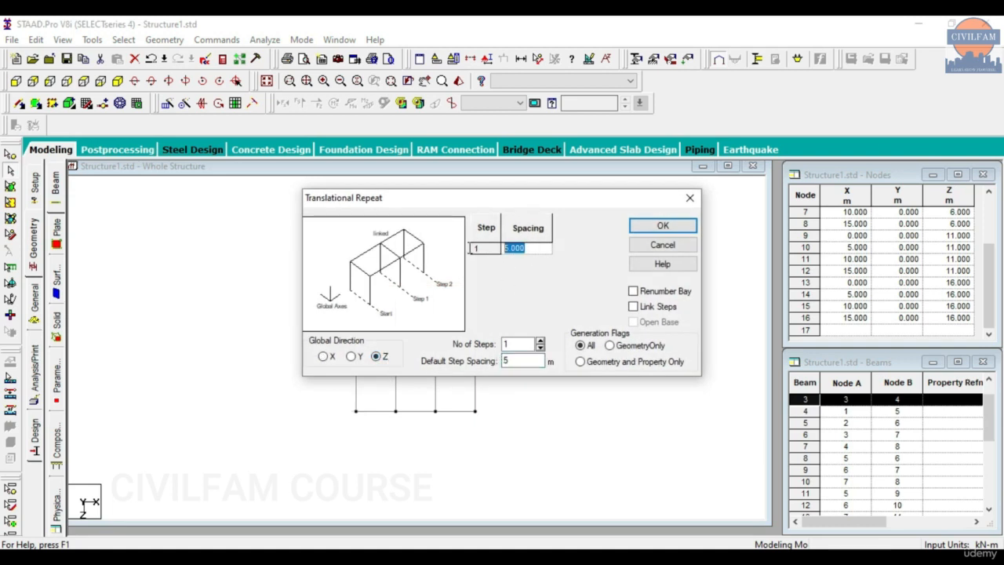
{"action": "type", "text": "-3"}
{"action": "left_click_drag", "start_coordinate": [500, 197], "coordinate": [223, 162]}
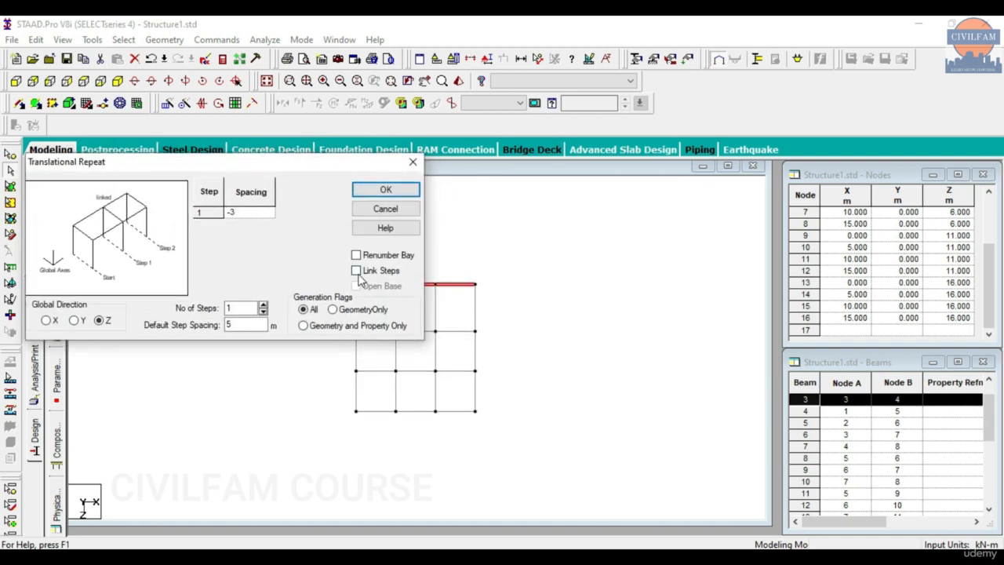
{"action": "left_click", "coordinate": [357, 272]}
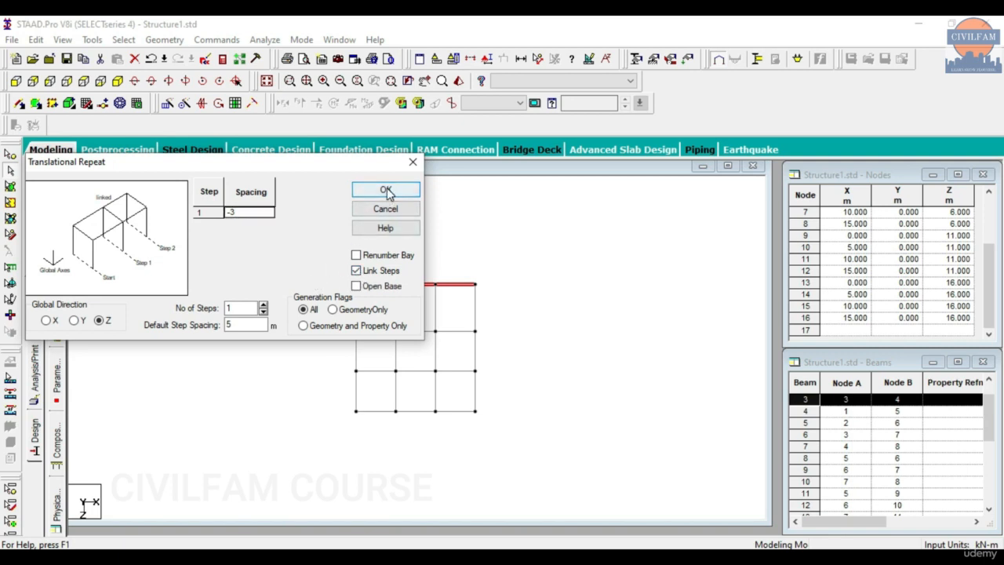
{"action": "left_click", "coordinate": [381, 190]}
{"action": "left_click", "coordinate": [390, 271]}
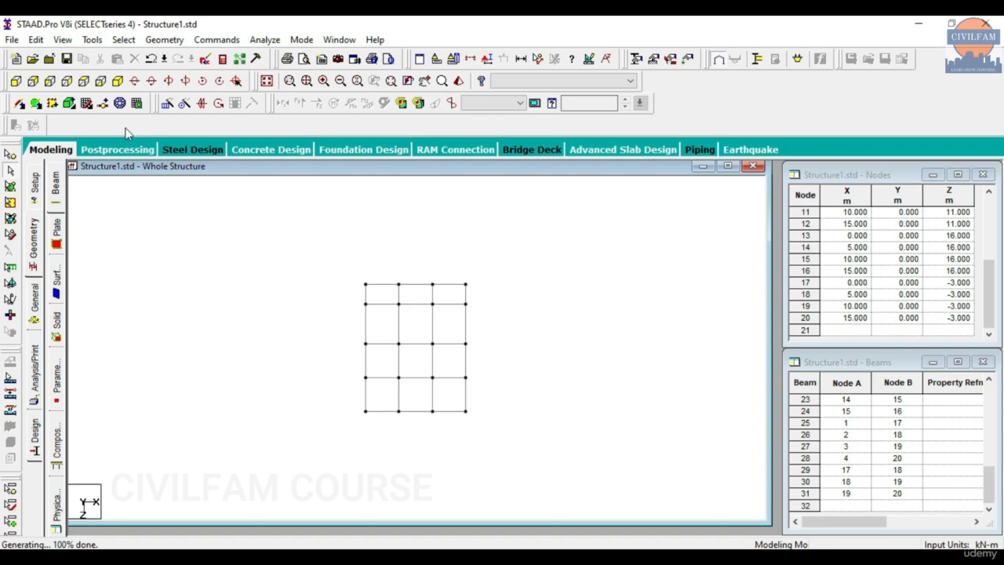
{"action": "left_click", "coordinate": [117, 81]}
{"action": "left_click_drag", "start_coordinate": [265, 261], "coordinate": [602, 467]}
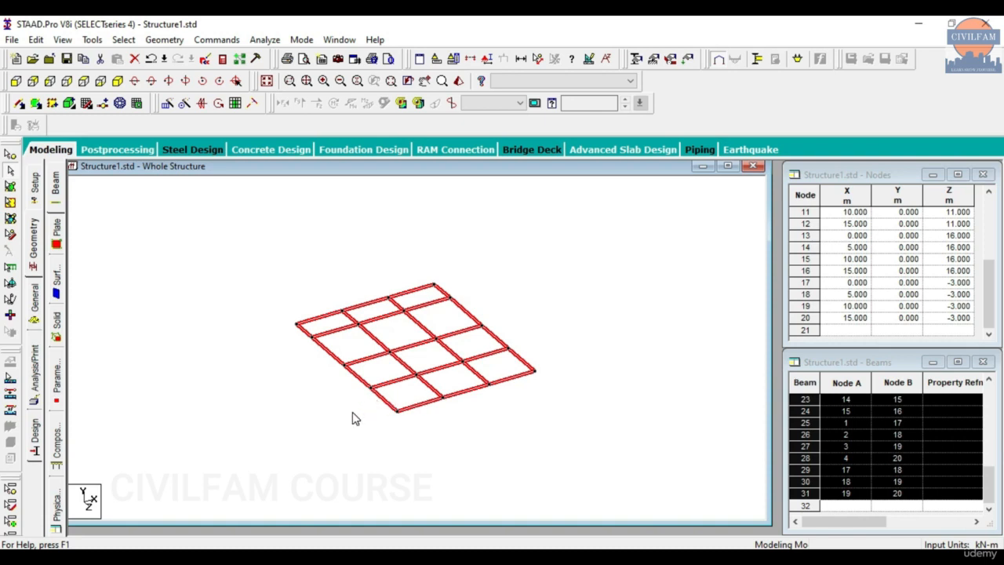
{"action": "left_click", "coordinate": [167, 105]}
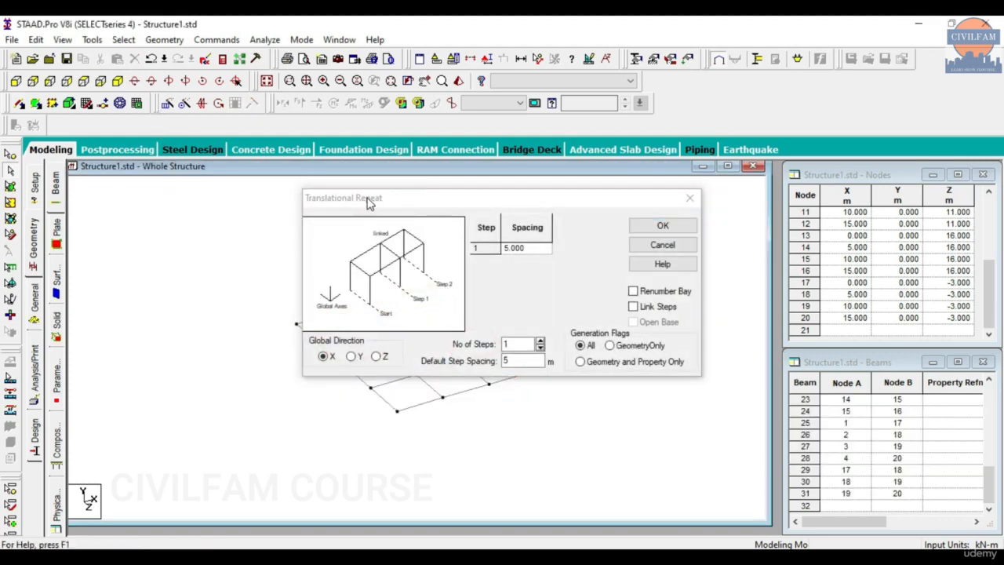
{"action": "left_click_drag", "start_coordinate": [368, 201], "coordinate": [135, 132]}
{"action": "left_click", "coordinate": [456, 129]}
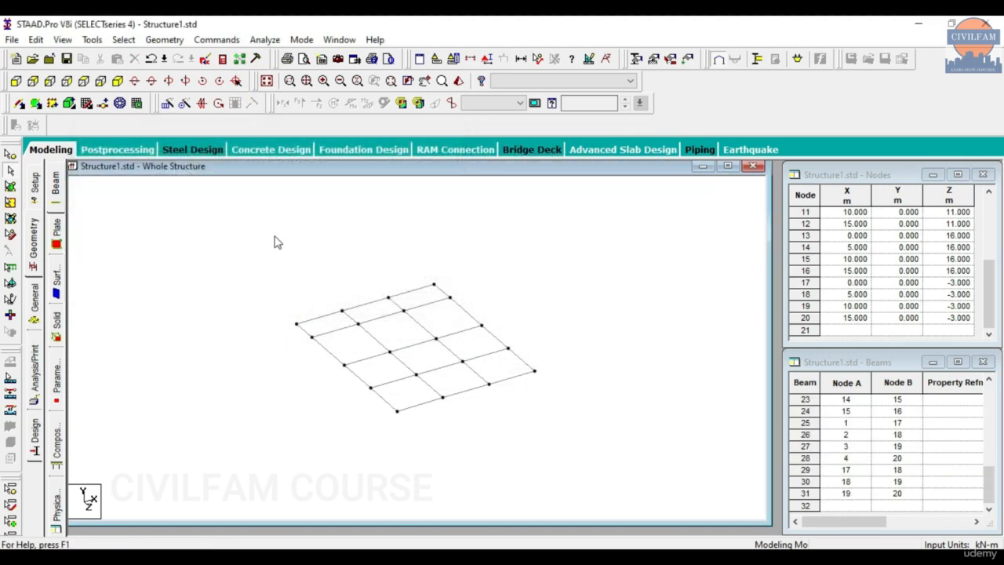
Step: Try repeating the whole grid by one unlinked step of -1.5 m in the global Y direction, and undo it
{"action": "left_click_drag", "start_coordinate": [262, 236], "coordinate": [582, 486]}
{"action": "left_click", "coordinate": [167, 105]}
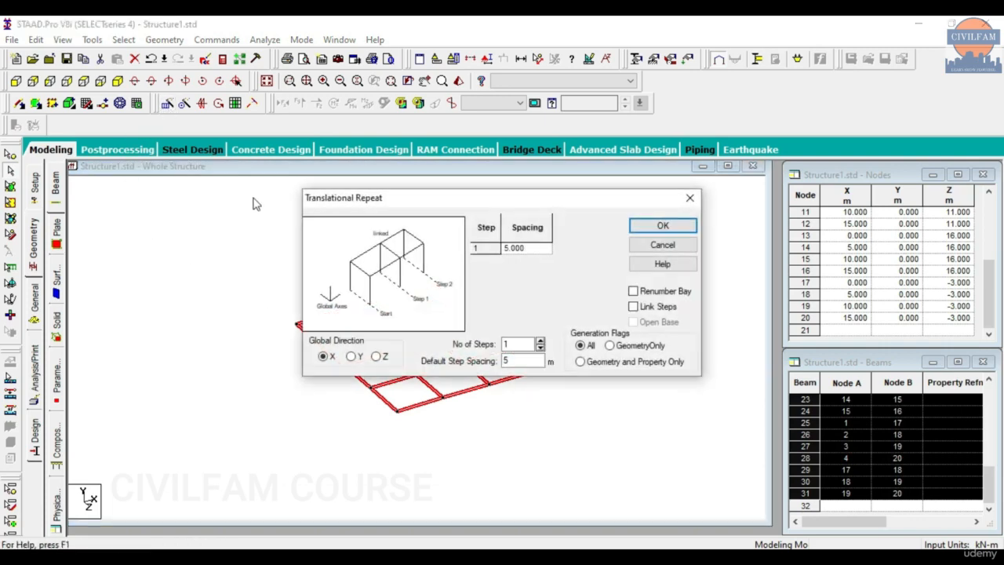
{"action": "left_click_drag", "start_coordinate": [359, 202], "coordinate": [263, 105]}
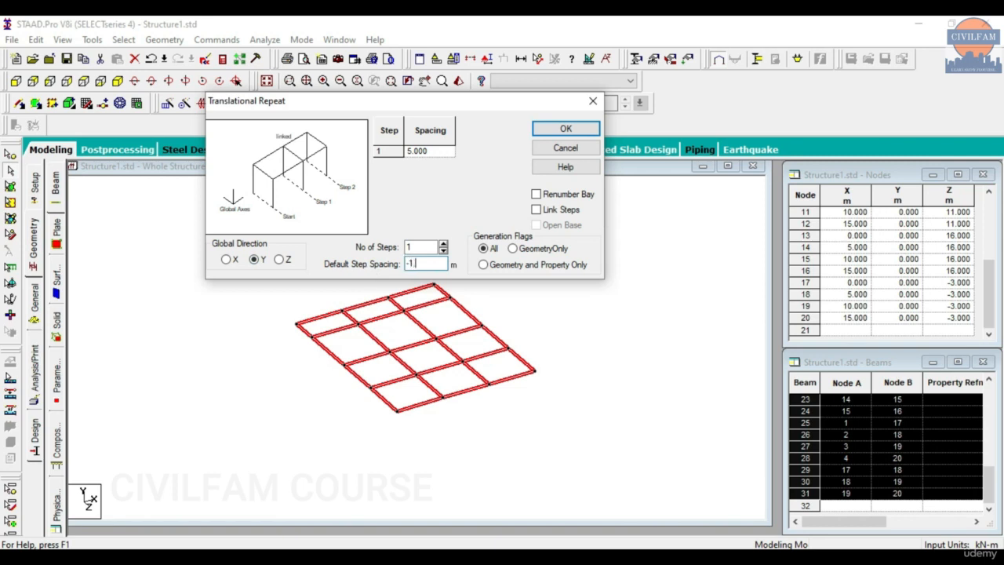
{"action": "left_click", "coordinate": [457, 187]}
{"action": "left_click", "coordinate": [565, 128]}
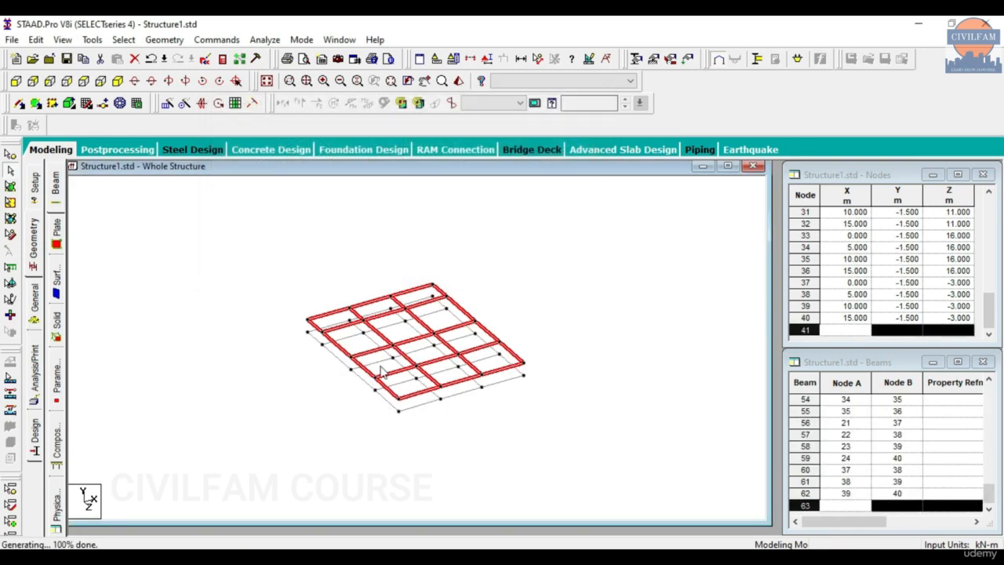
{"action": "left_click", "coordinate": [341, 398]}
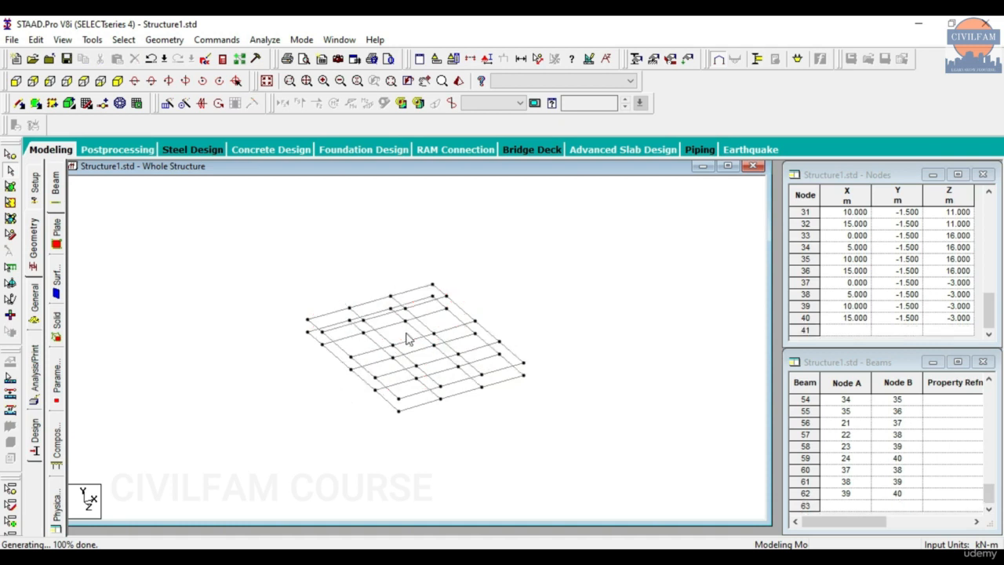
{"action": "key", "text": "ctrl+z"}
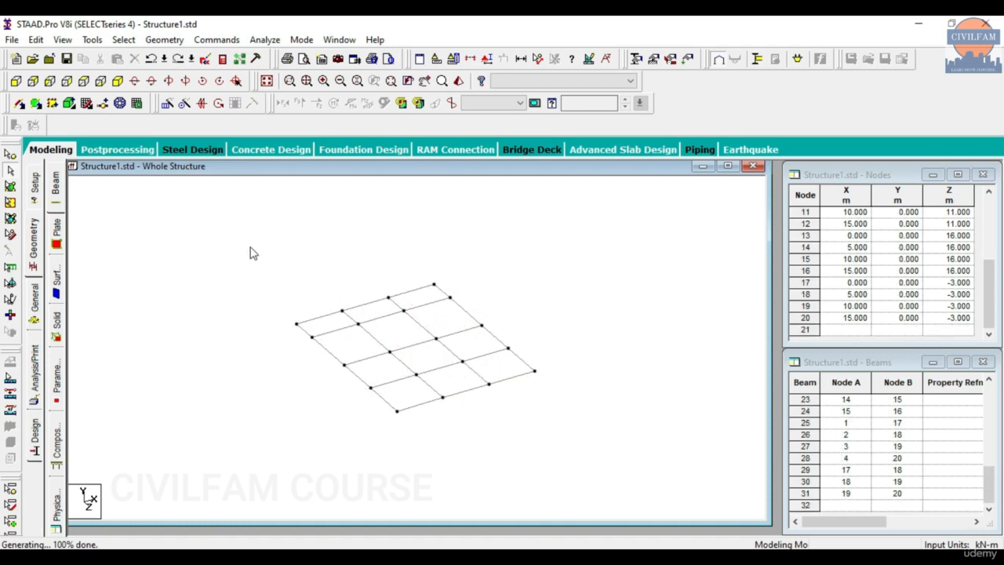
Step: Repeat the whole grid by one step of -1.5 m in the global Y direction with the steps linked
{"action": "left_click_drag", "start_coordinate": [246, 233], "coordinate": [545, 477]}
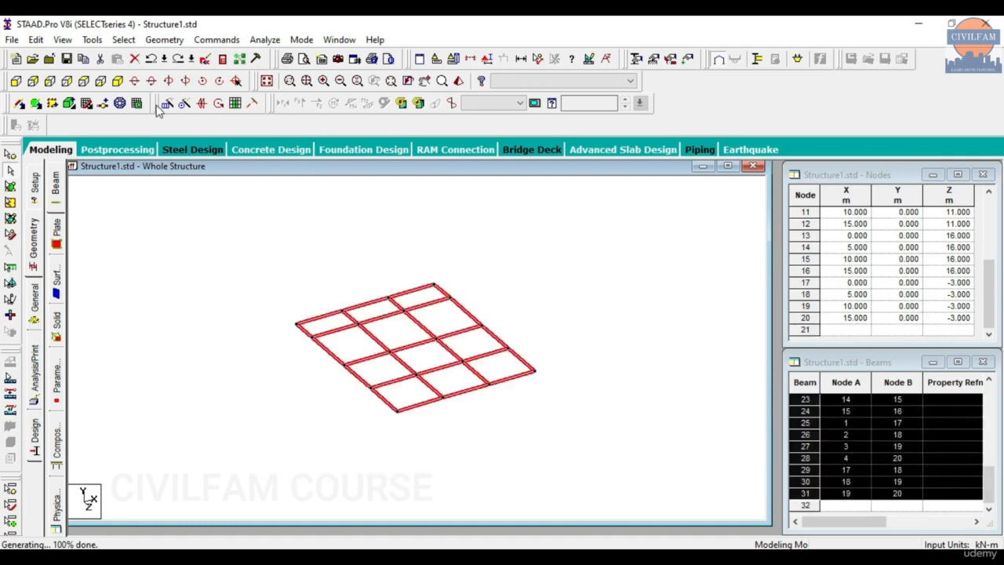
{"action": "left_click", "coordinate": [166, 104]}
{"action": "left_click", "coordinate": [351, 357]}
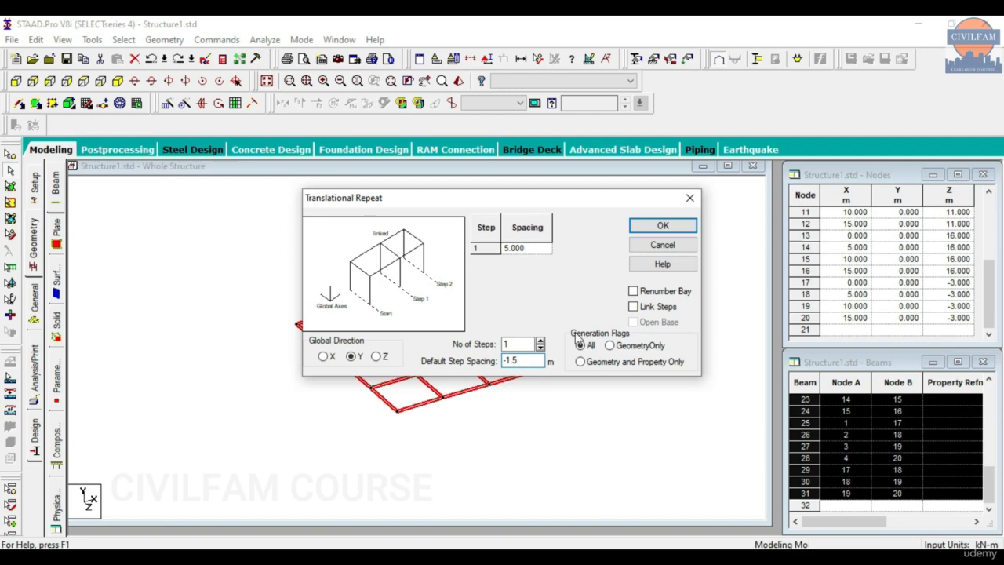
{"action": "left_click", "coordinate": [632, 306]}
{"action": "left_click_drag", "start_coordinate": [558, 202], "coordinate": [463, 79]}
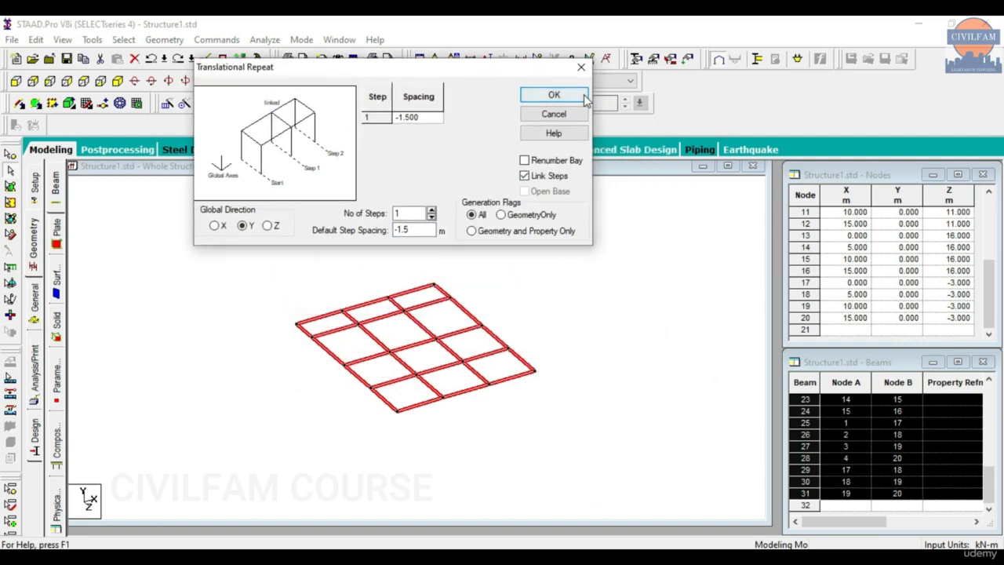
{"action": "left_click", "coordinate": [588, 96]}
{"action": "scroll", "coordinate": [396, 412], "scroll_direction": "up", "scroll_amount": 5}
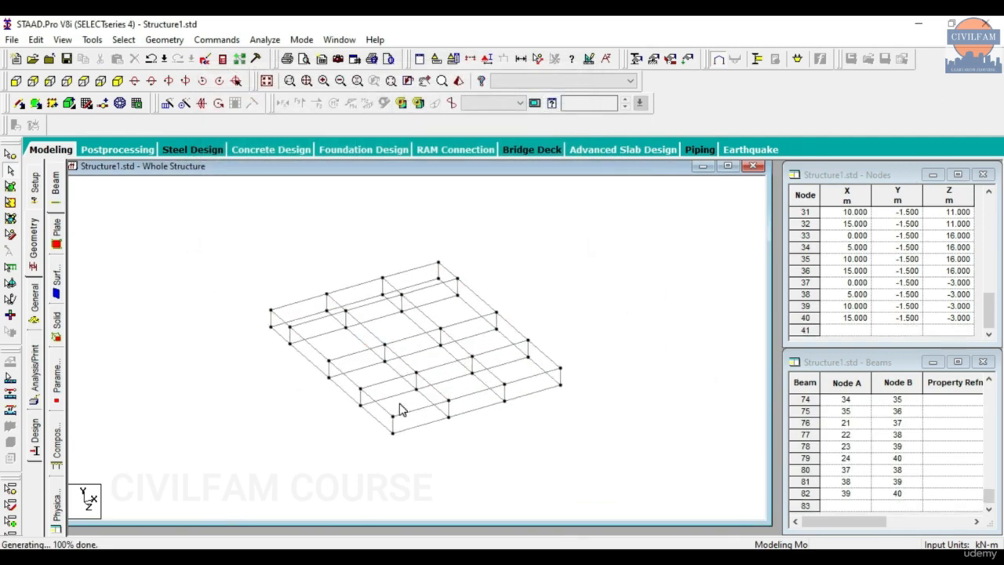
Step: Select beams around the front bays one by one to examine how the upper and lower grid levels connect
{"action": "left_click", "coordinate": [390, 415]}
{"action": "left_click", "coordinate": [398, 390]}
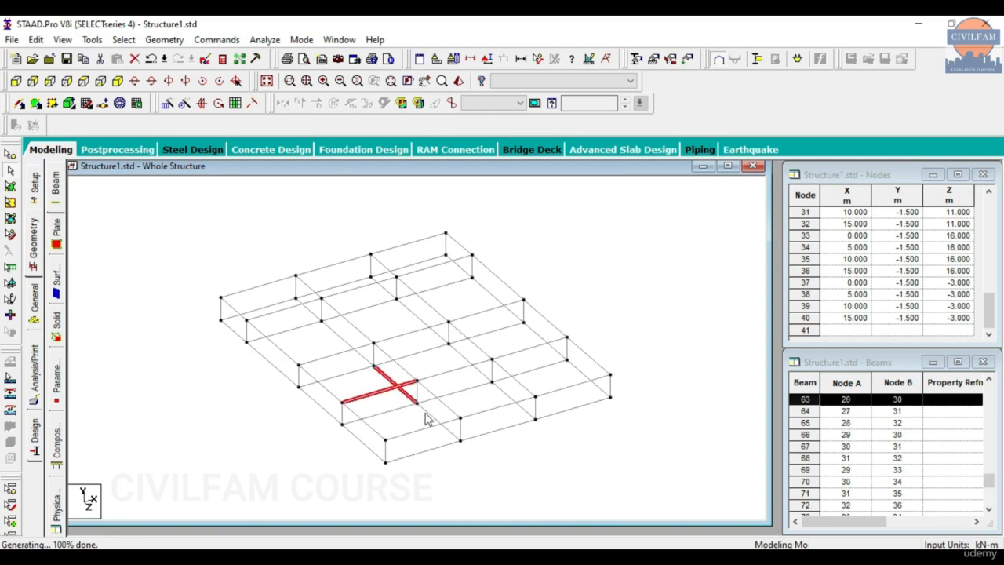
{"action": "left_click", "coordinate": [426, 417]}
{"action": "left_click", "coordinate": [390, 412]}
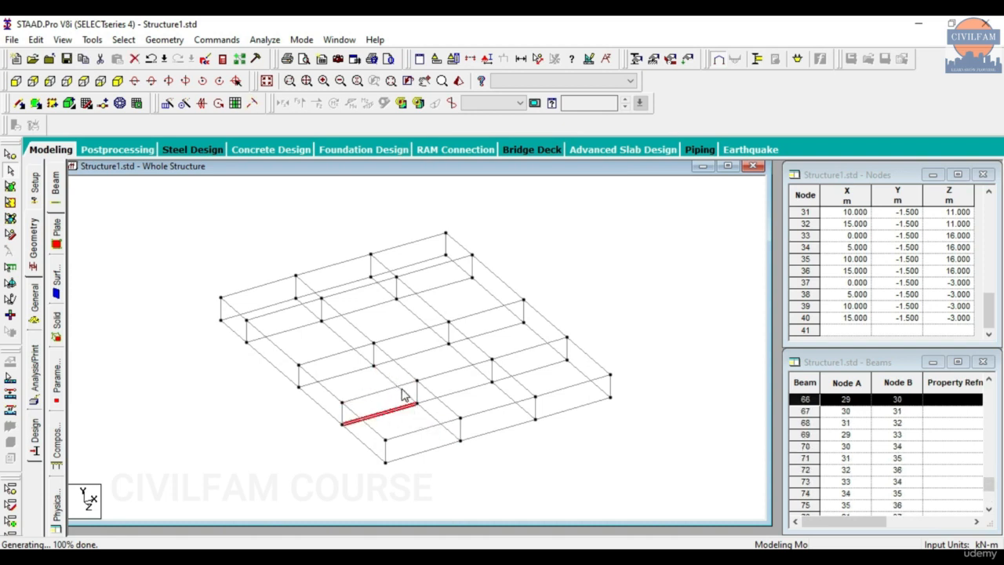
{"action": "left_click", "coordinate": [424, 414]}
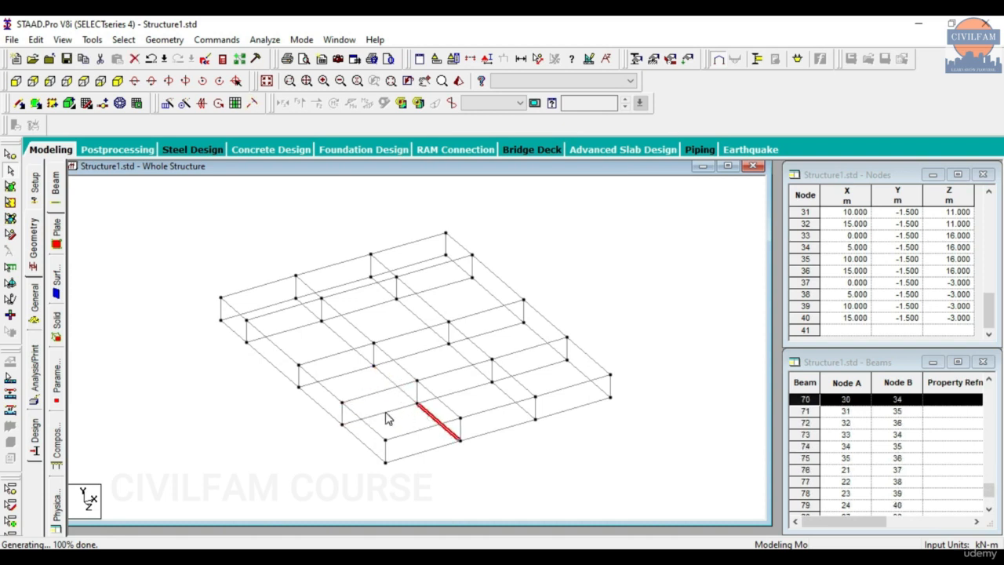
{"action": "left_click", "coordinate": [385, 413]}
{"action": "left_click", "coordinate": [398, 390]}
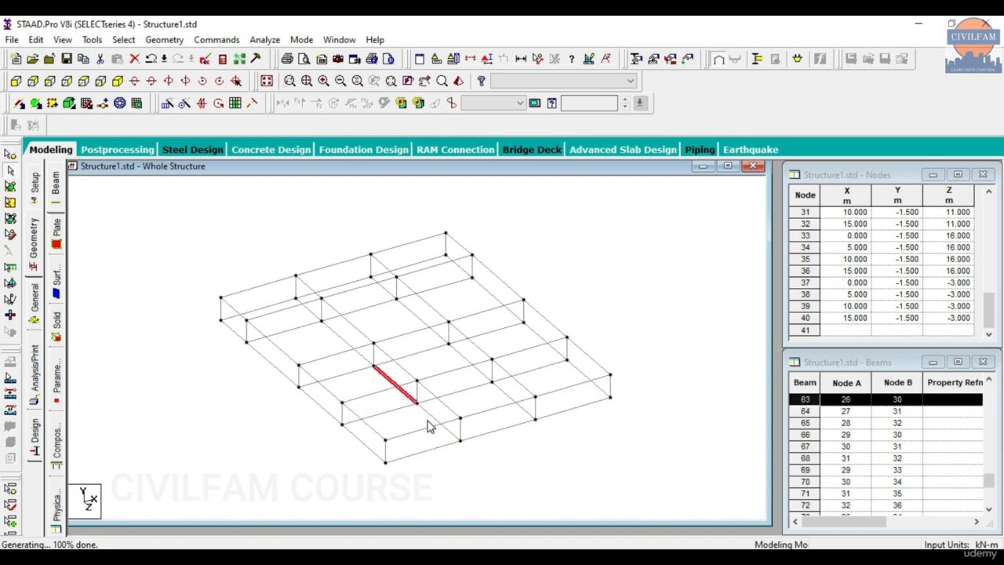
Step: Undo the linked vertical repeat and select all nodes of the flat grid in plan view
{"action": "key", "text": "ctrl+z"}
{"action": "left_click", "coordinate": [177, 201]}
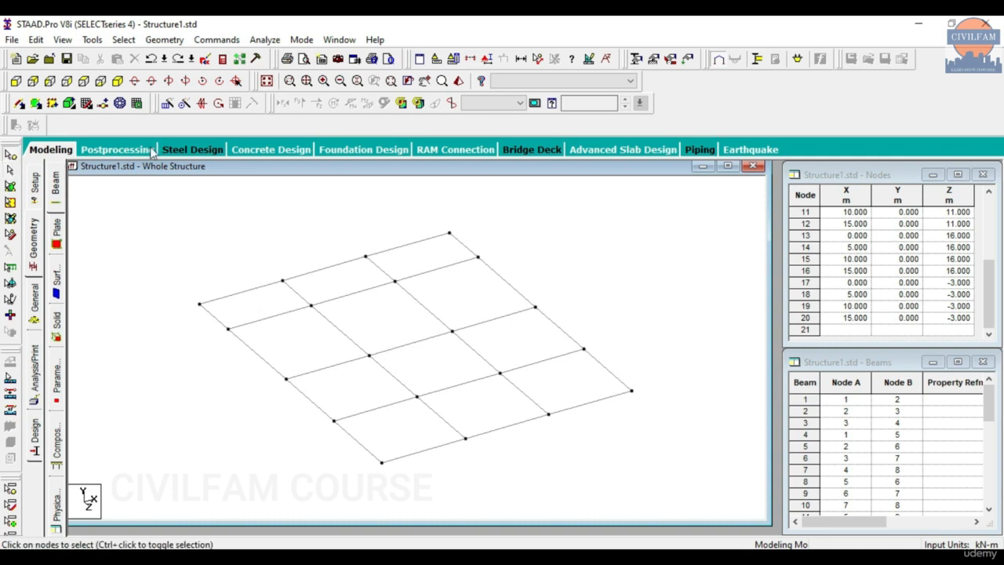
{"action": "left_click", "coordinate": [84, 81]}
{"action": "left_click_drag", "start_coordinate": [251, 203], "coordinate": [610, 490]}
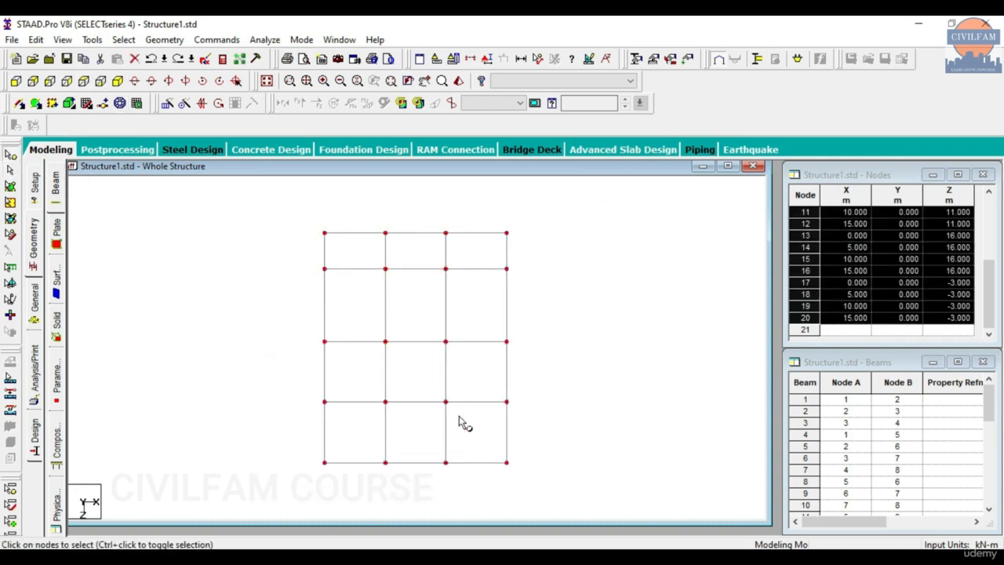
{"action": "left_click", "coordinate": [243, 284]}
Step: Undo both Z-direction repeats back to the single beam line, and redo them to restore the full grid
{"action": "key", "text": "ctrl+z"}
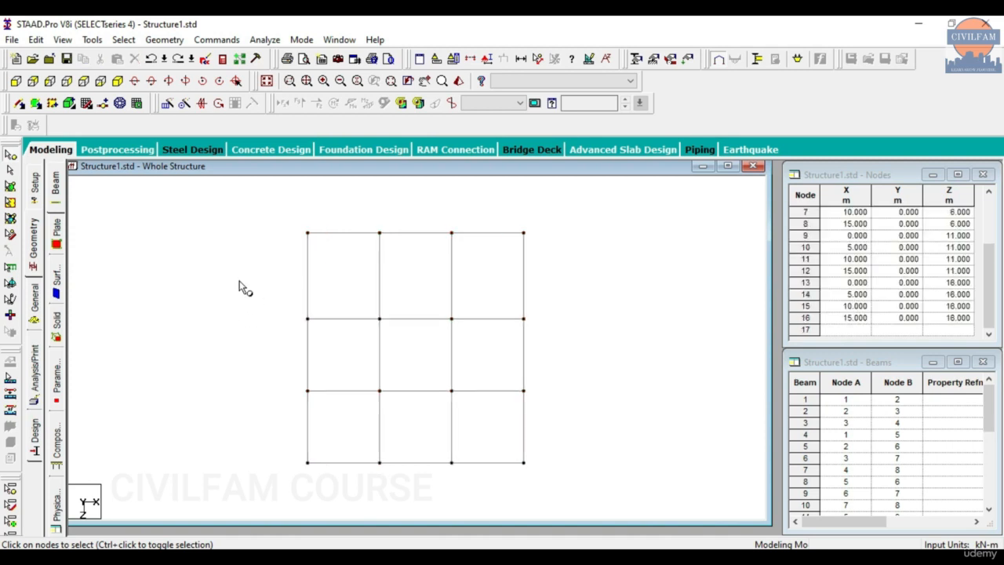
{"action": "key", "text": "ctrl+z"}
{"action": "left_click", "coordinate": [118, 81]}
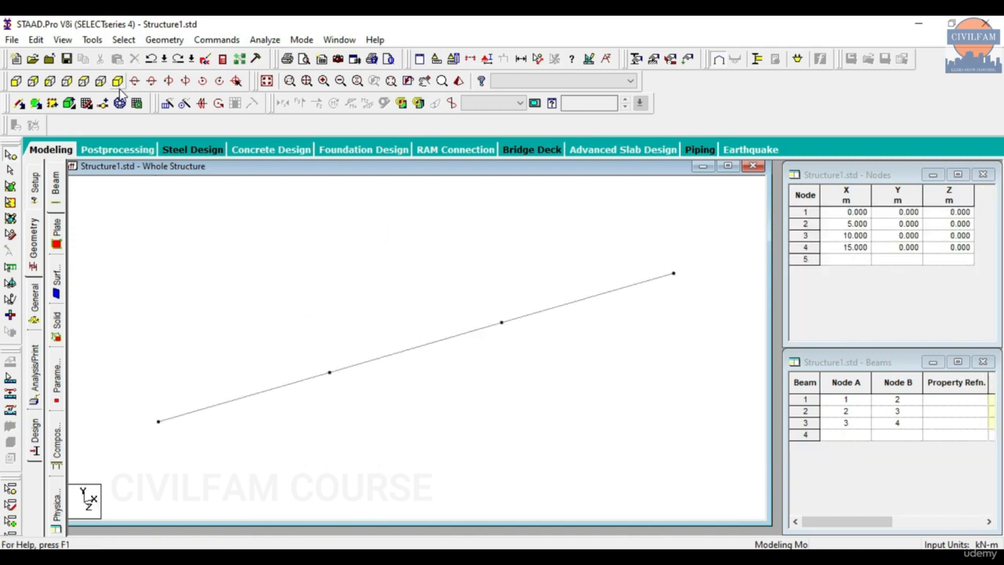
{"action": "left_click", "coordinate": [35, 40]}
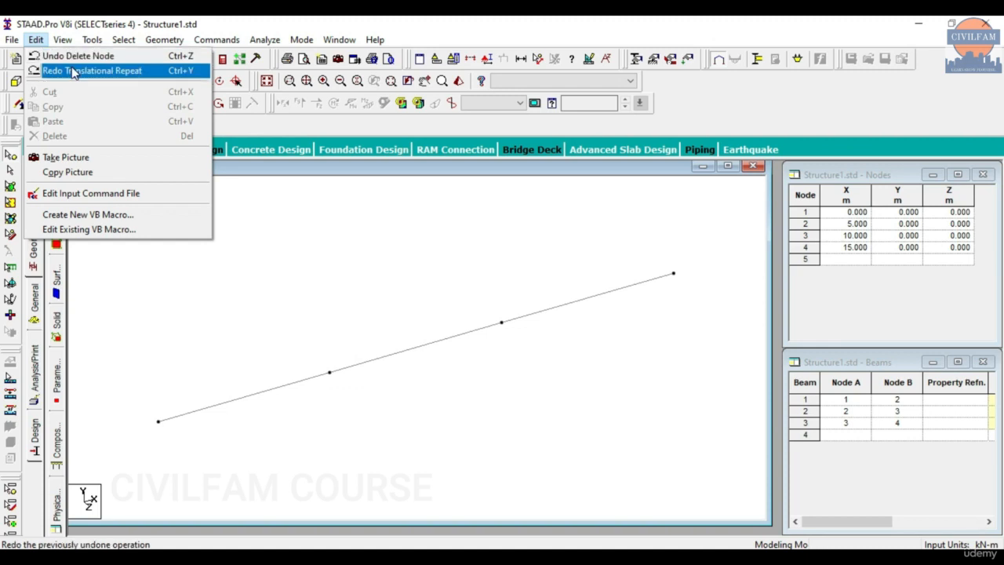
{"action": "left_click", "coordinate": [72, 70]}
{"action": "left_click", "coordinate": [36, 40]}
{"action": "left_click", "coordinate": [71, 70]}
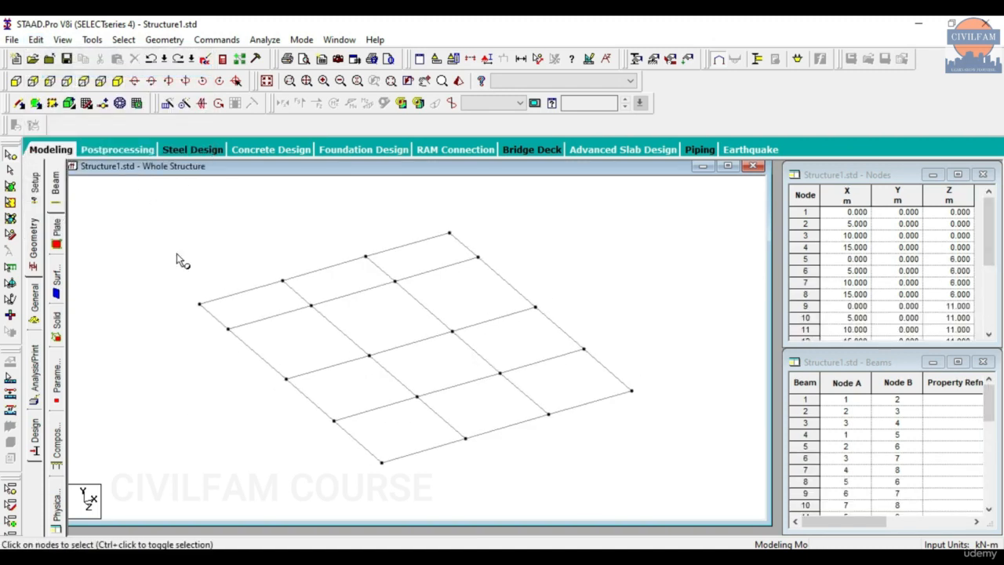
Step: Select all beams and generate a linked copy of the grid one step of -1.5 m in global Y
{"action": "key", "text": "ctrl+a"}
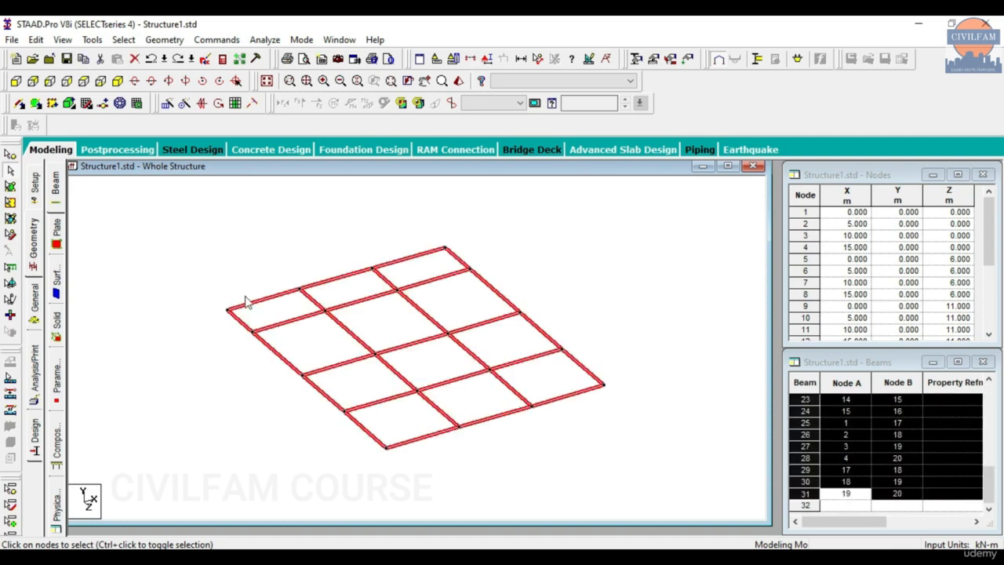
{"action": "left_click", "coordinate": [167, 103]}
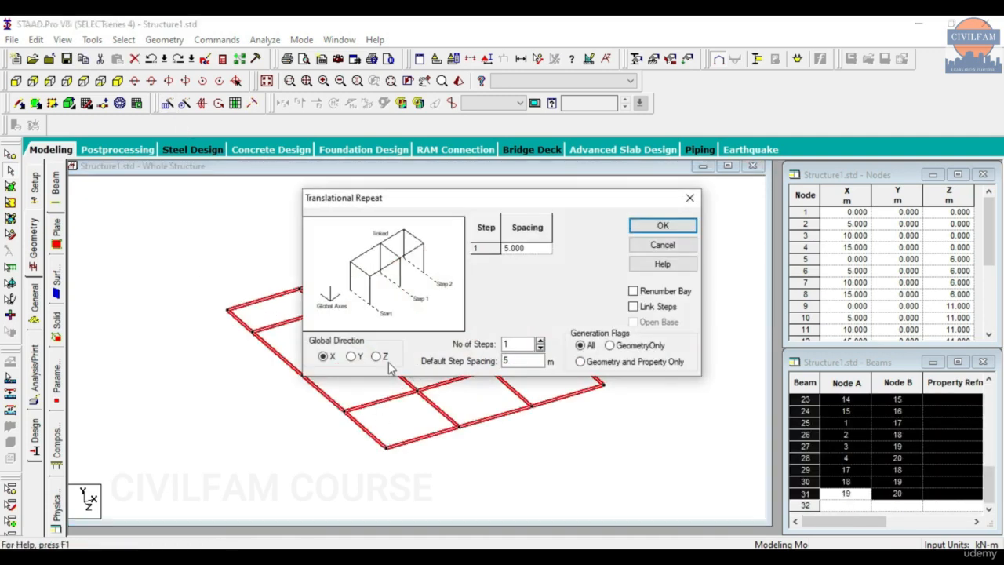
{"action": "left_click", "coordinate": [351, 356]}
{"action": "key", "text": "Tab"}
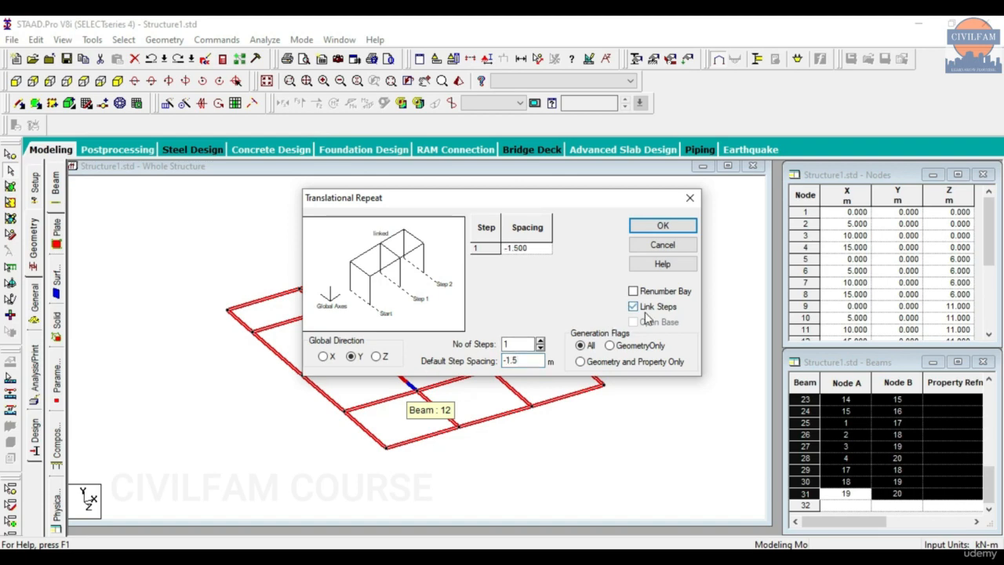
{"action": "left_click", "coordinate": [661, 227]}
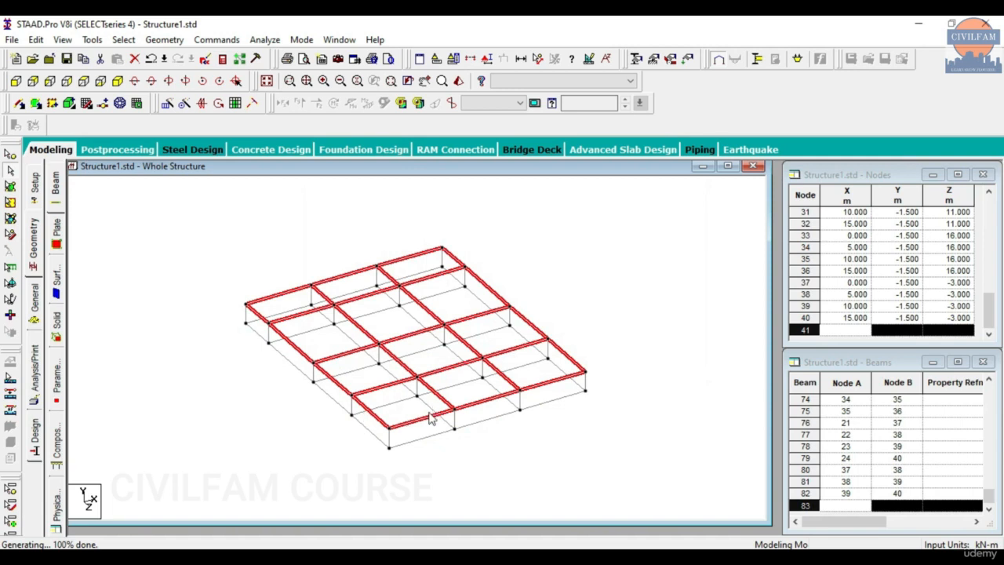
{"action": "left_click", "coordinate": [326, 476]}
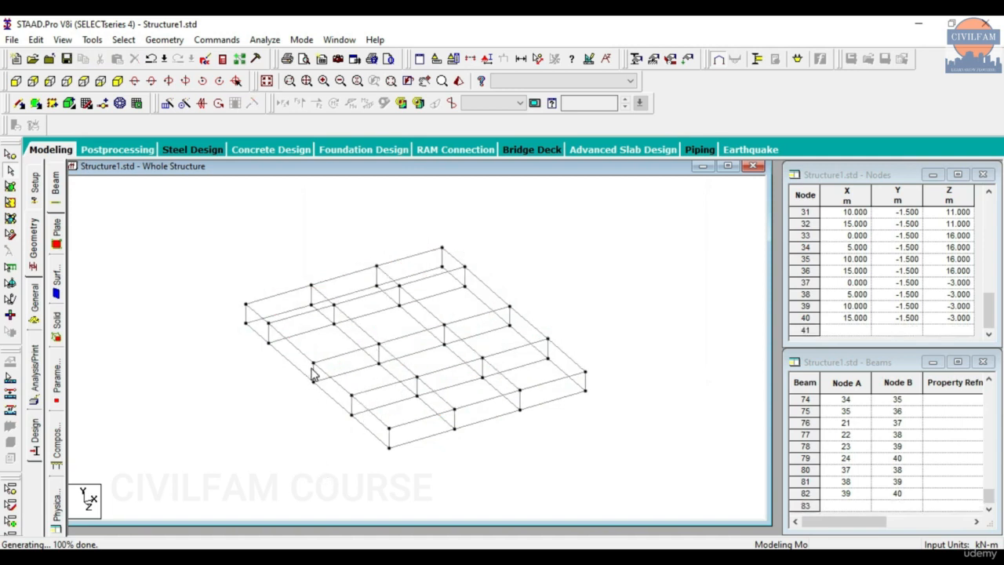
Step: Pick the lower-level edge beam at the back corner and undo the linked vertical copy of the grid
{"action": "left_click", "coordinate": [256, 326]}
{"action": "left_click", "coordinate": [255, 333]}
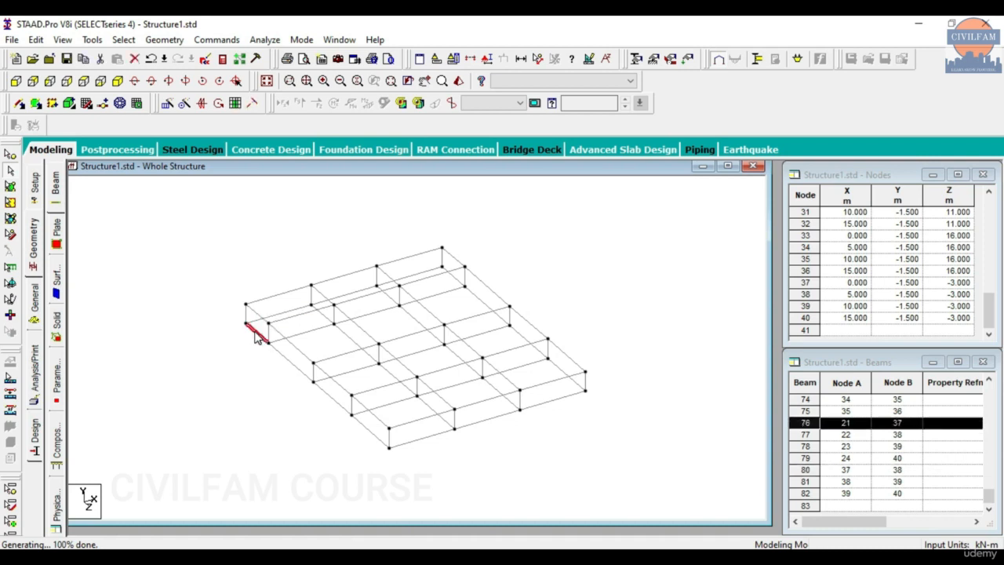
{"action": "key", "text": "ctrl+z"}
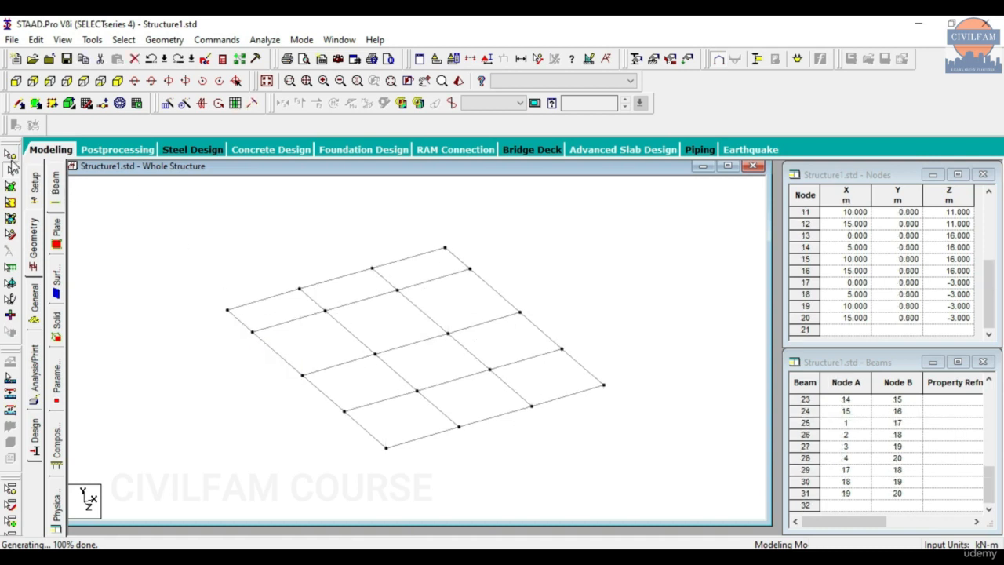
Step: Select all nodes of the flat grid and generate one linked step of -1.5 m in global Y to create the lower columns
{"action": "key", "text": "ctrl+a"}
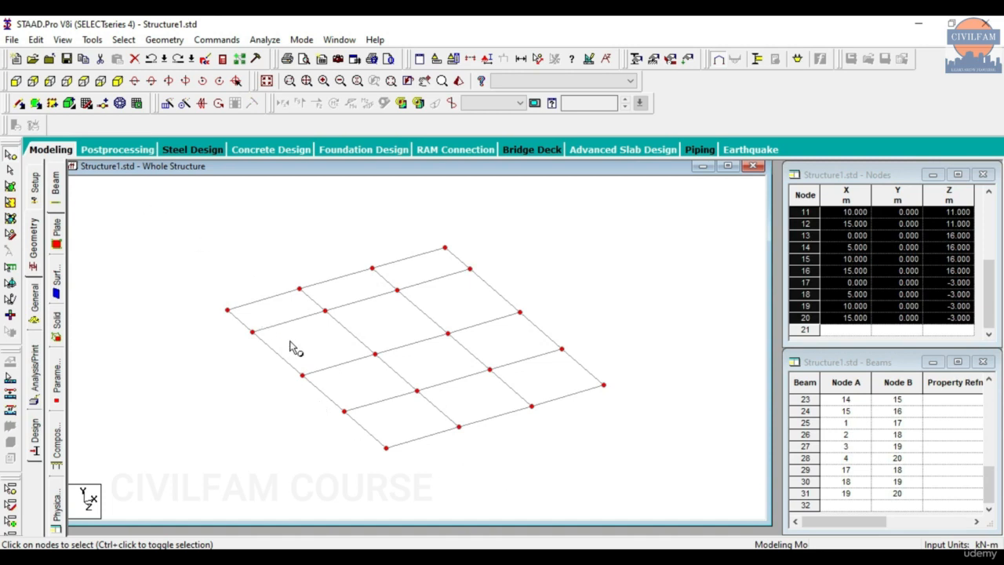
{"action": "left_click", "coordinate": [167, 103]}
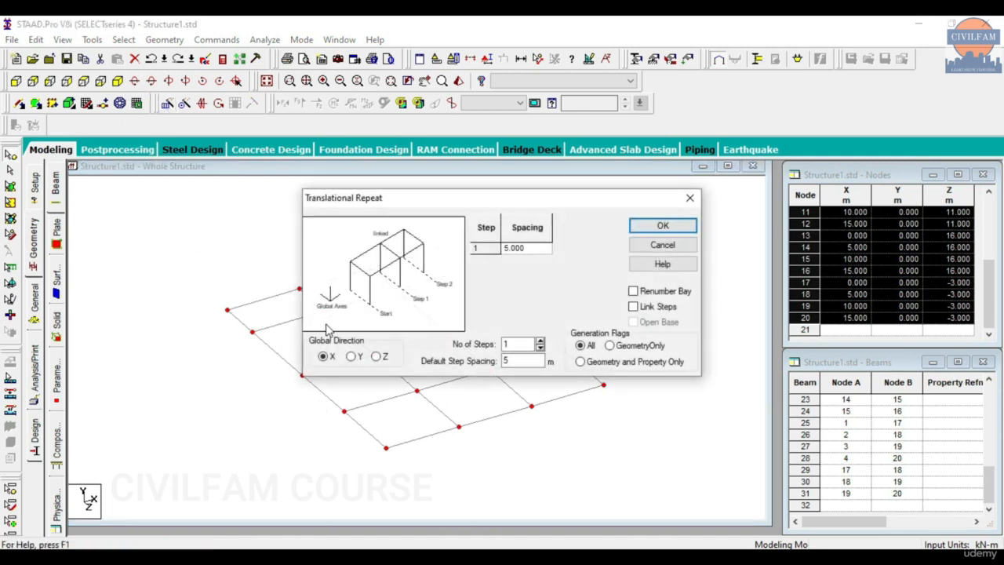
{"action": "left_click", "coordinate": [353, 358]}
{"action": "double_click", "coordinate": [508, 361]}
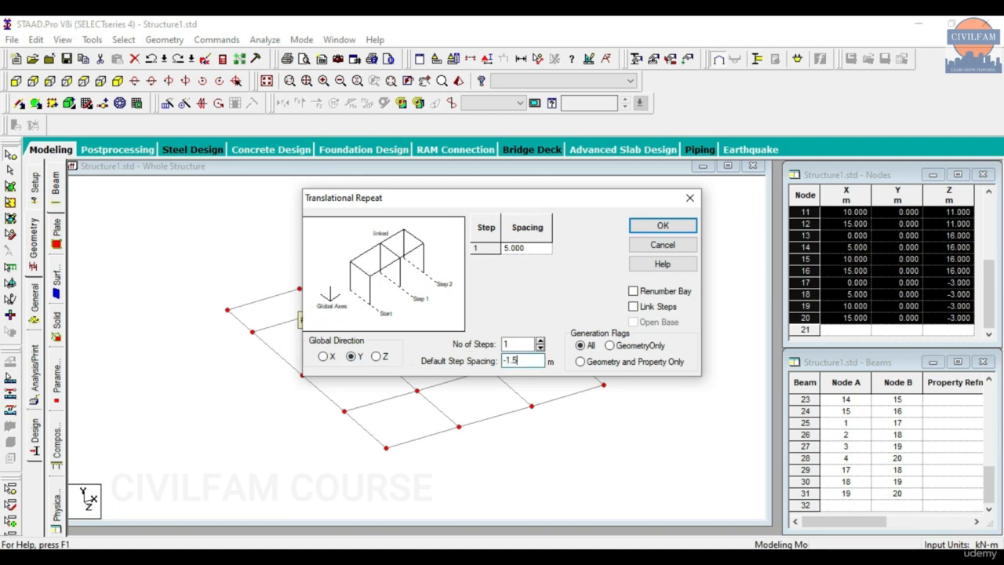
{"action": "key", "text": "Tab"}
{"action": "left_click_drag", "start_coordinate": [612, 196], "coordinate": [590, 67]}
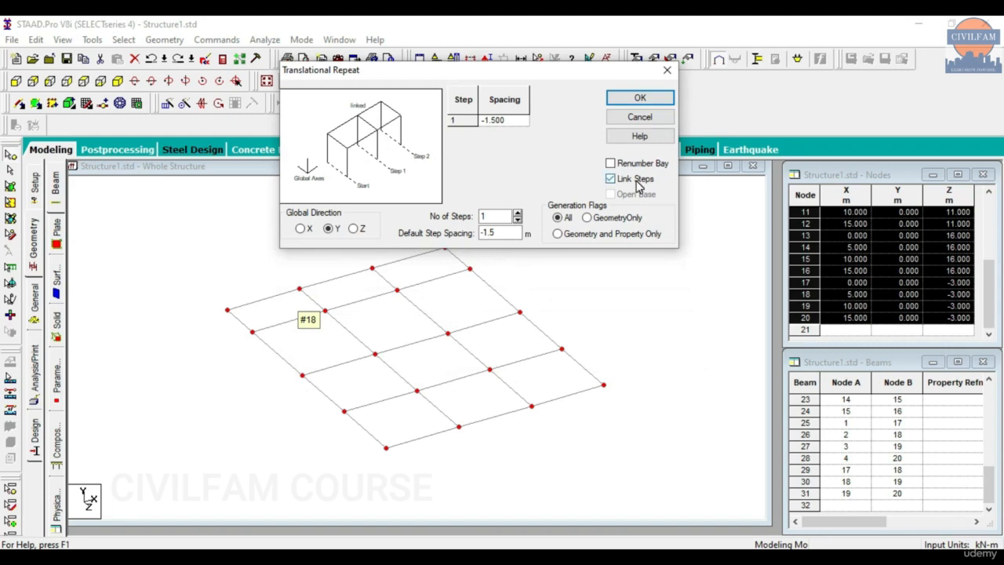
{"action": "left_click", "coordinate": [639, 100]}
{"action": "left_click", "coordinate": [551, 447]}
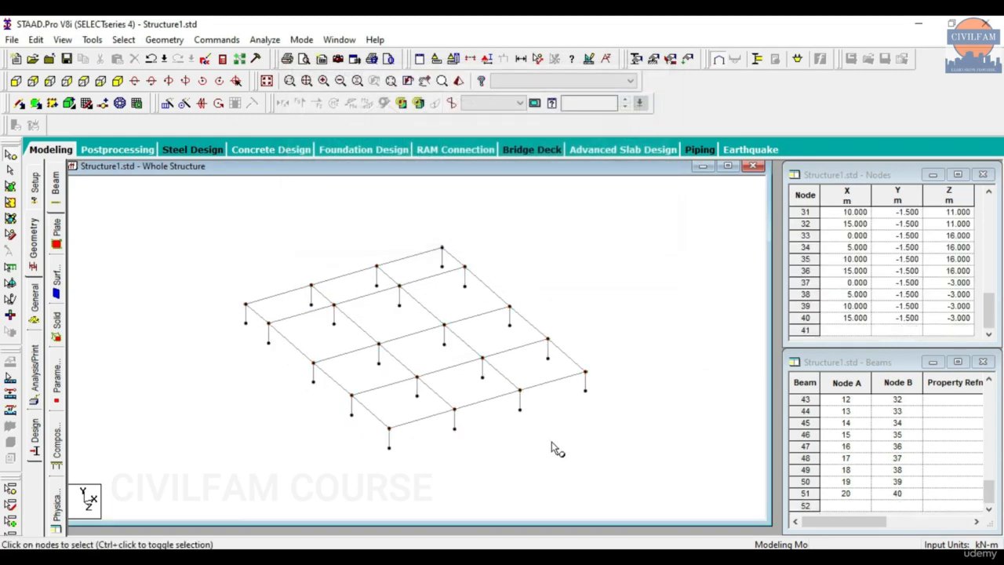
Step: Examine the grid and its short columns in the plan, front and side views
{"action": "scroll", "coordinate": [394, 447], "scroll_direction": "up", "scroll_amount": 2}
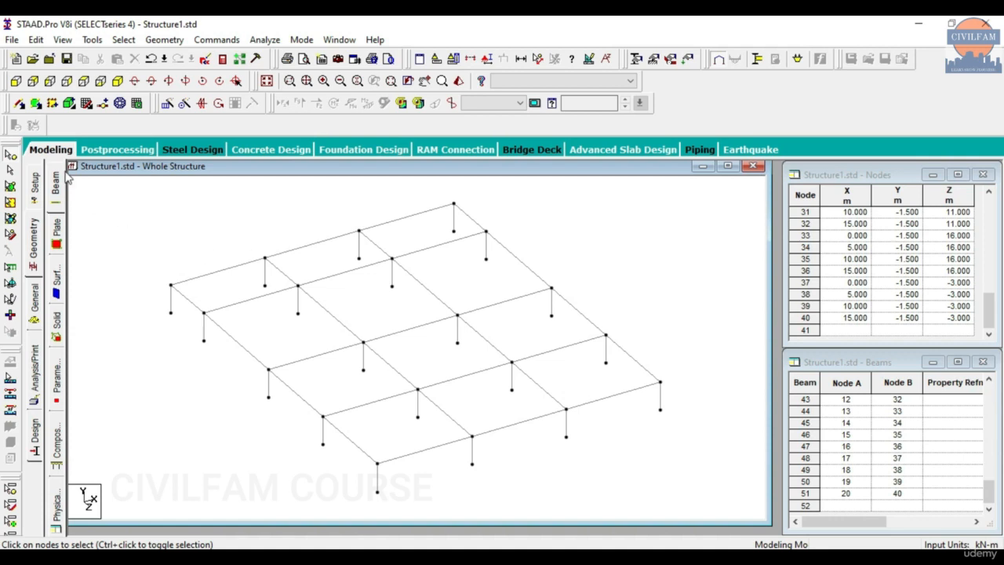
{"action": "left_click", "coordinate": [48, 83]}
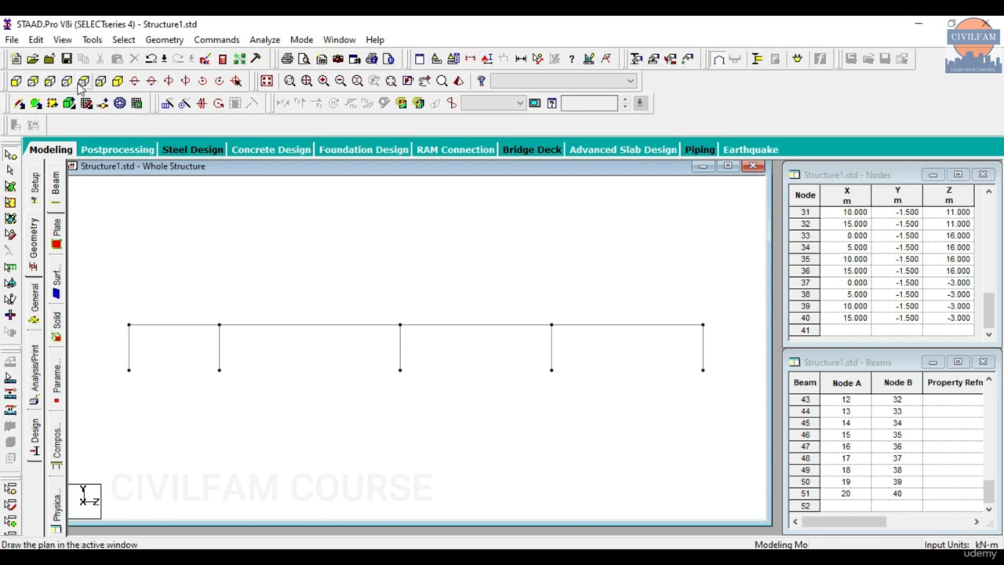
{"action": "left_click", "coordinate": [67, 83]}
{"action": "left_click", "coordinate": [96, 84]}
{"action": "left_click", "coordinate": [83, 83]}
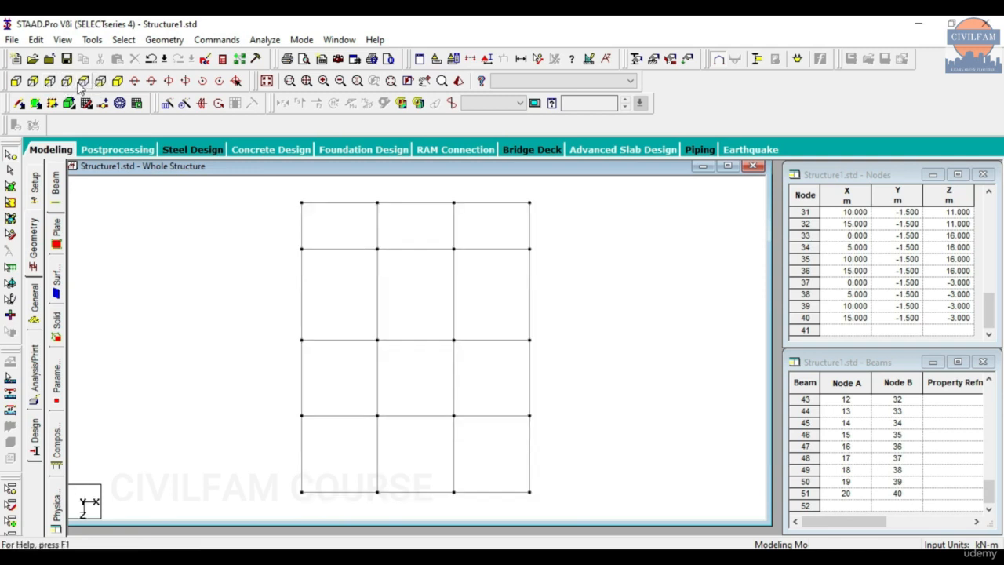
{"action": "left_click", "coordinate": [66, 84]}
{"action": "left_click", "coordinate": [52, 83]}
{"action": "left_click", "coordinate": [66, 81]}
{"action": "left_click", "coordinate": [33, 81]}
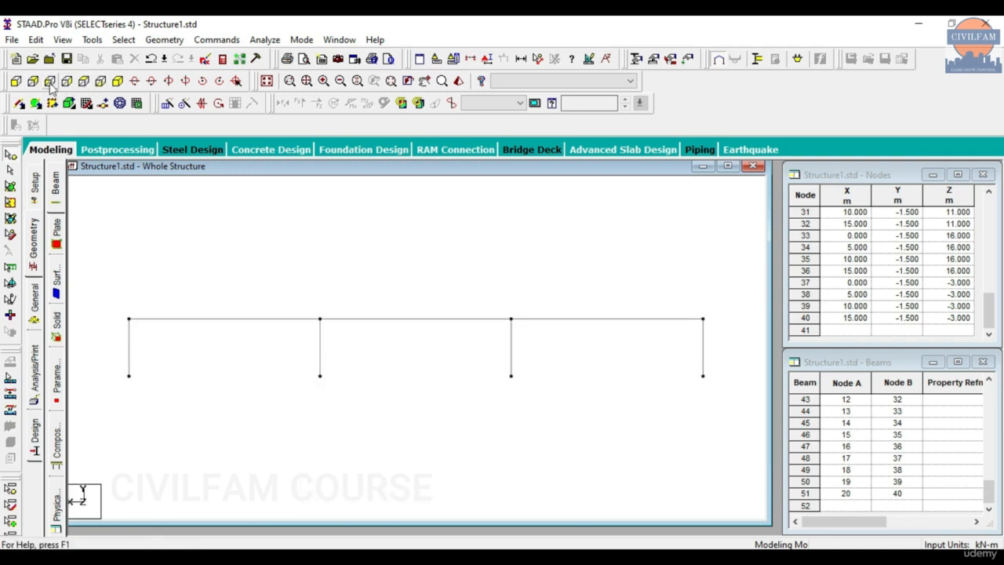
Step: In the side view, try window-selecting the upper grid beams from opposite corners, clearing the selection between attempts
{"action": "left_click", "coordinate": [49, 81]}
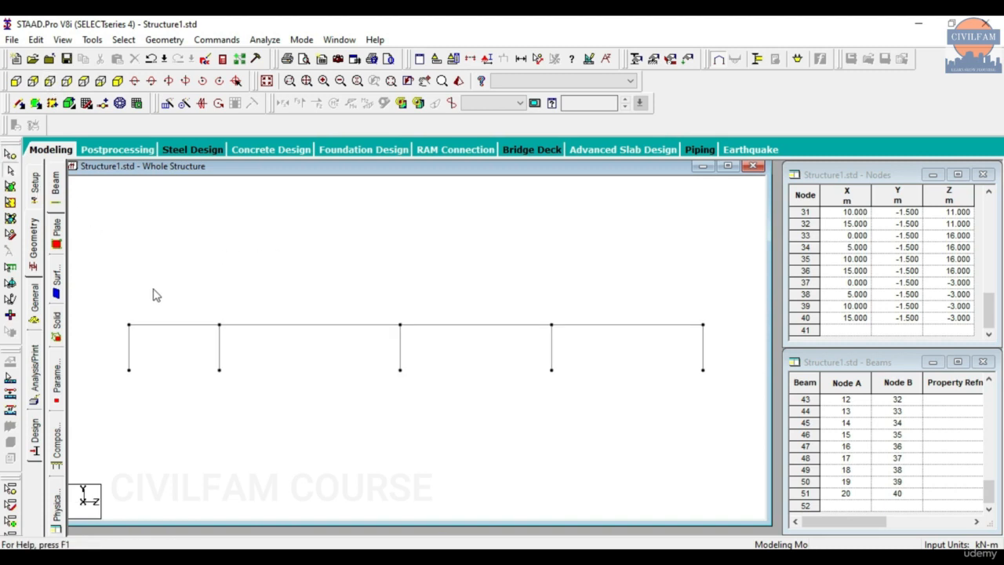
{"action": "left_click_drag", "start_coordinate": [108, 287], "coordinate": [729, 354]}
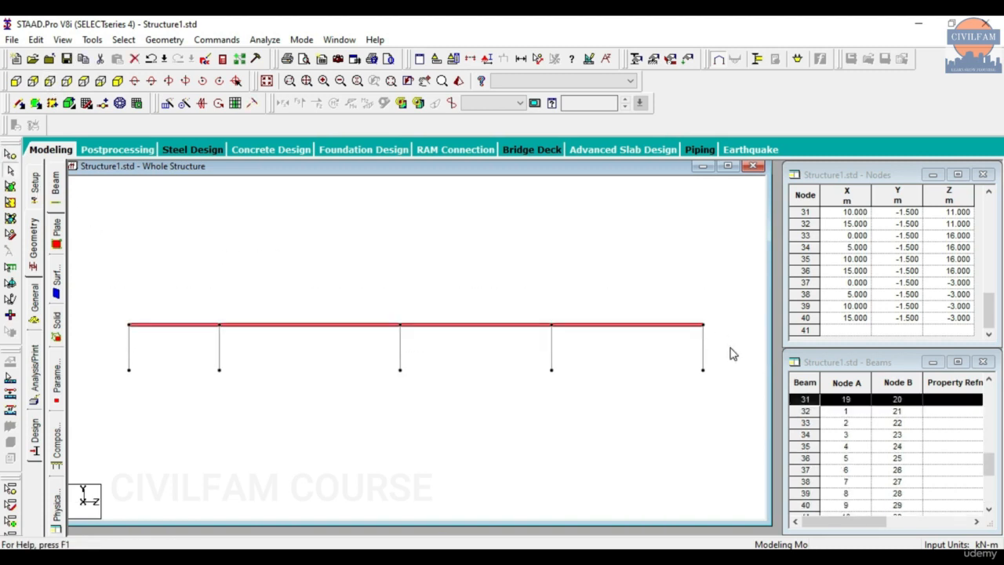
{"action": "left_click", "coordinate": [439, 292]}
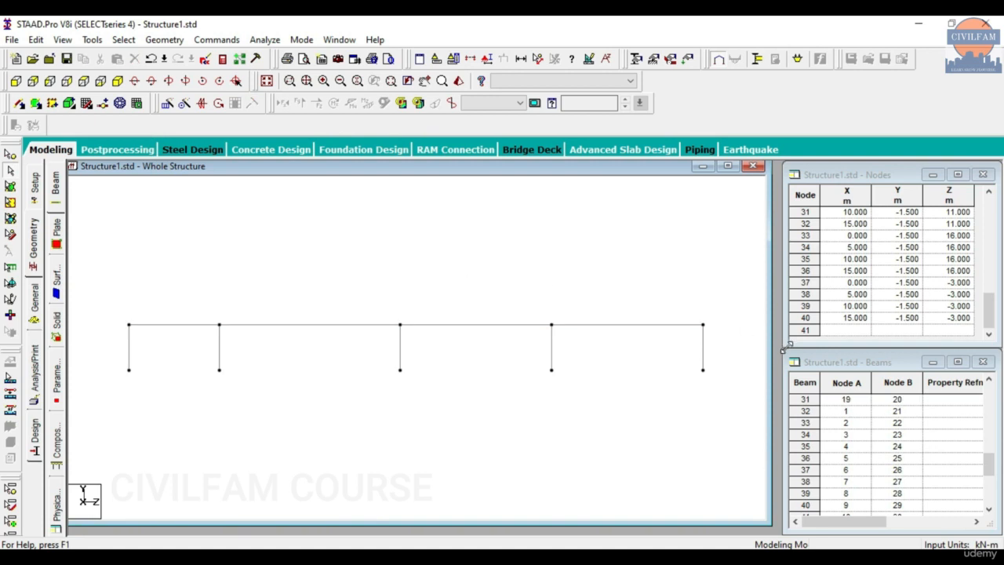
{"action": "left_click_drag", "start_coordinate": [741, 343], "coordinate": [106, 268]}
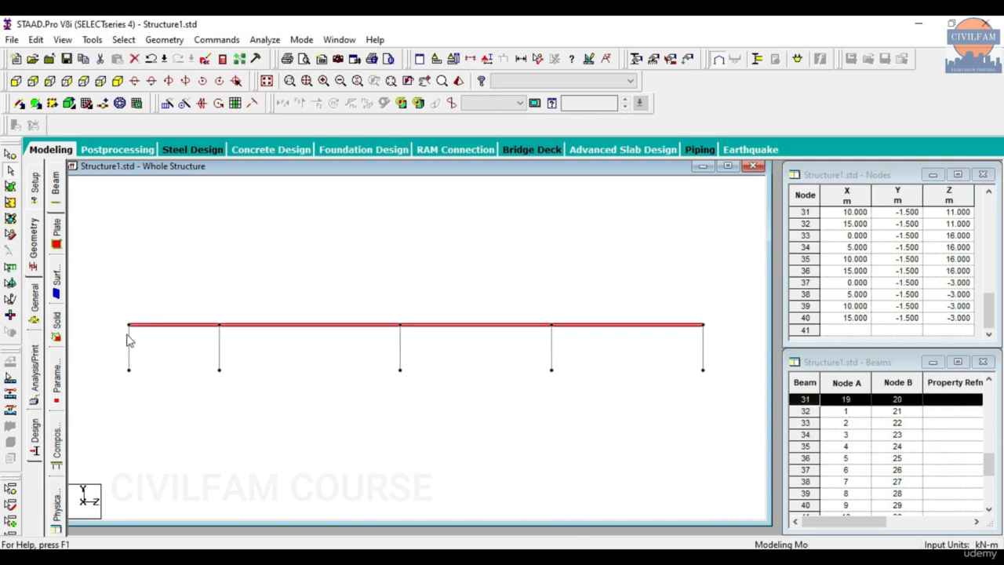
{"action": "left_click", "coordinate": [761, 352]}
{"action": "left_click_drag", "start_coordinate": [735, 343], "coordinate": [96, 314]}
{"action": "left_click", "coordinate": [107, 302]}
Step: Try selecting all beams together with the columns, including by a window enclosing the column bases, and clear the selection
{"action": "key", "text": "ctrl+a"}
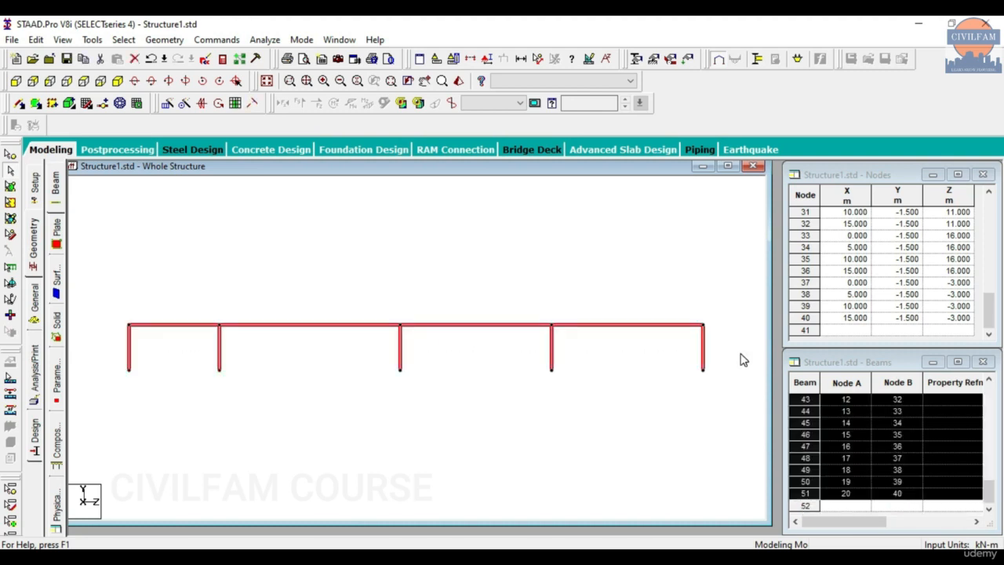
{"action": "left_click", "coordinate": [742, 360]}
{"action": "left_click_drag", "start_coordinate": [85, 271], "coordinate": [554, 362]}
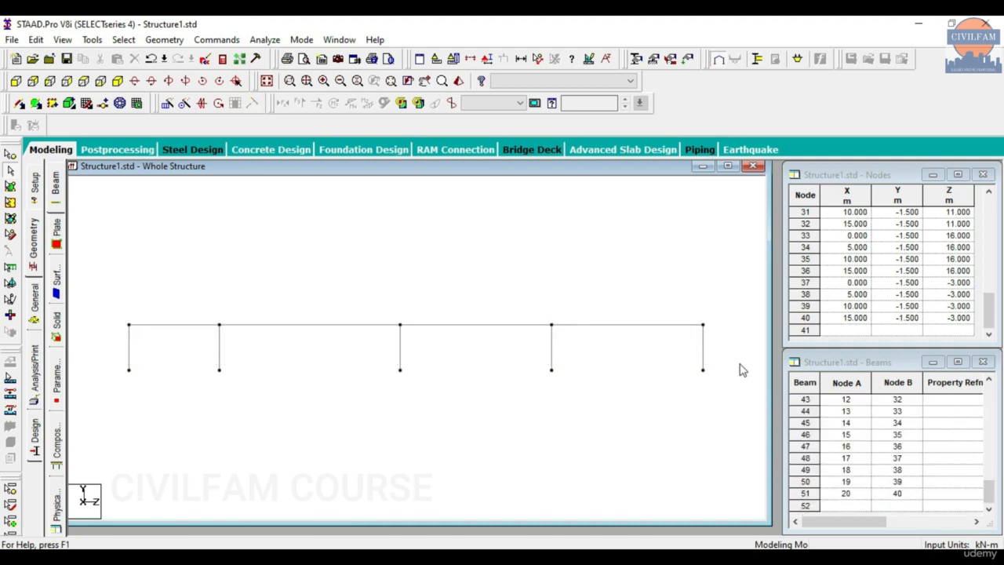
{"action": "key", "text": "ctrl+a"}
{"action": "left_click", "coordinate": [737, 352]}
{"action": "left_click_drag", "start_coordinate": [734, 343], "coordinate": [755, 339]}
{"action": "left_click", "coordinate": [101, 276]}
{"action": "left_click", "coordinate": [624, 371]}
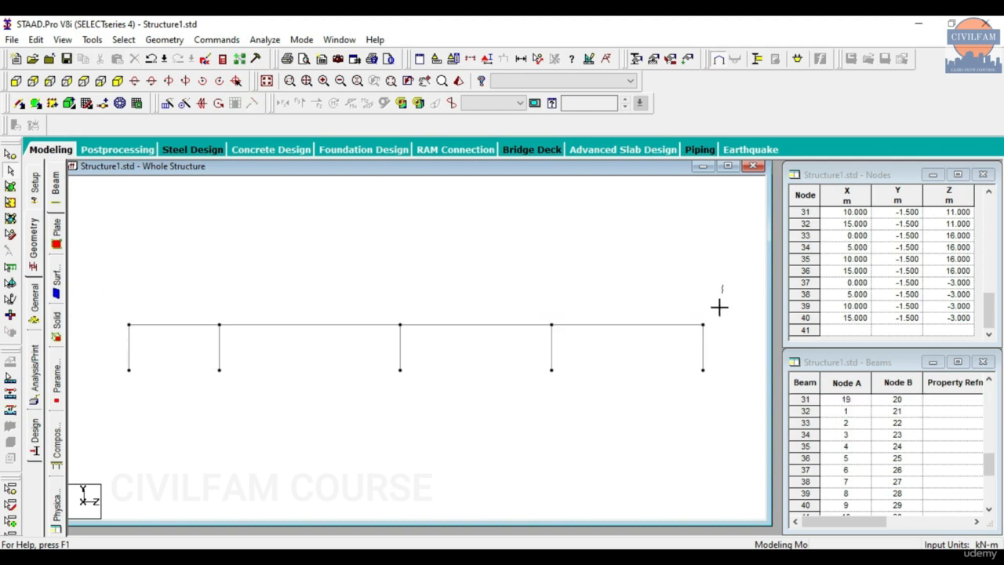
{"action": "left_click_drag", "start_coordinate": [721, 285], "coordinate": [119, 368]}
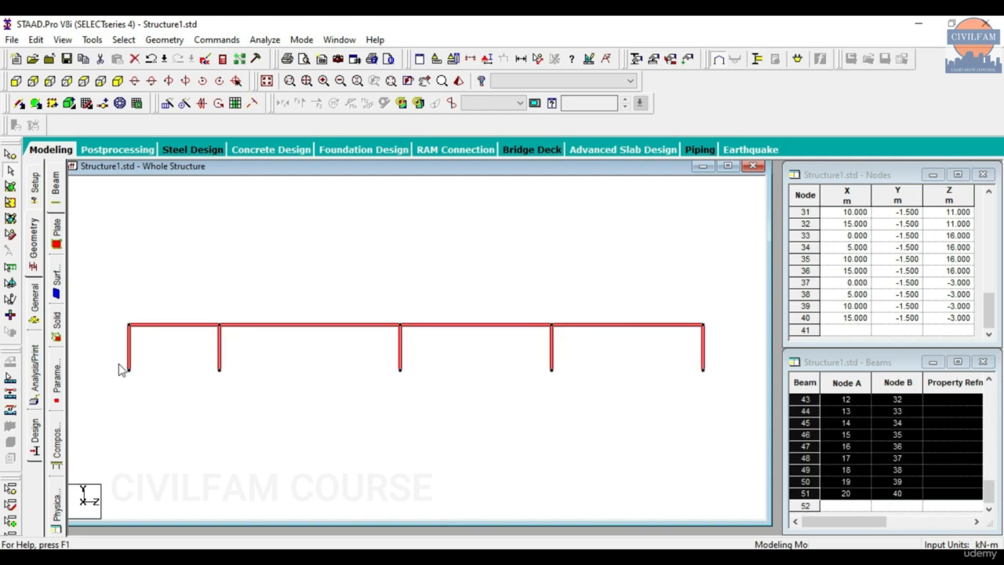
{"action": "left_click", "coordinate": [149, 362]}
Step: Select only the grid beams above the short columns and generate one linked copy 3 m up in global Y
{"action": "left_click_drag", "start_coordinate": [104, 280], "coordinate": [726, 347]}
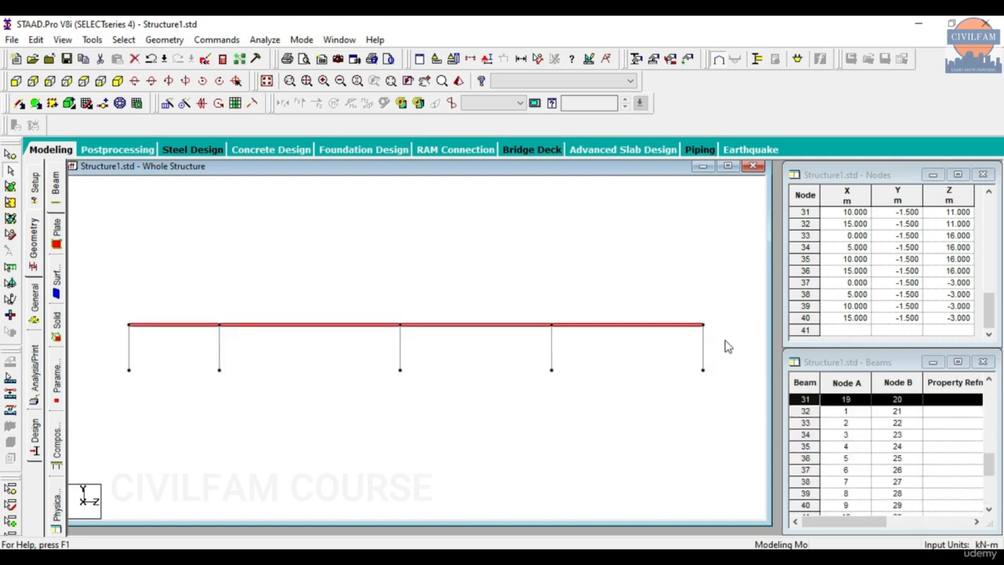
{"action": "left_click", "coordinate": [117, 81]}
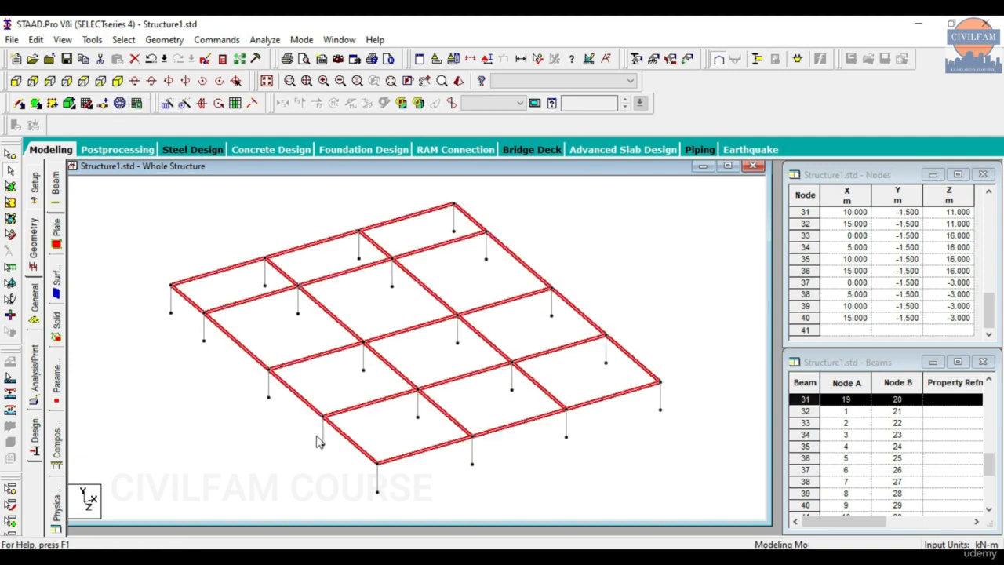
{"action": "left_click", "coordinate": [168, 103]}
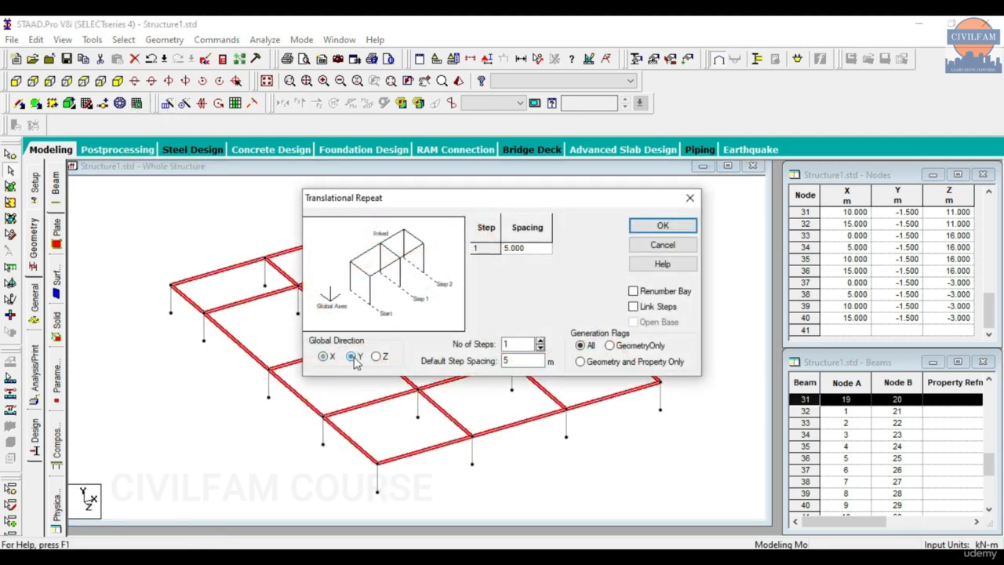
{"action": "double_click", "coordinate": [504, 360]}
{"action": "type", "text": "3"}
{"action": "key", "text": "Tab"}
{"action": "left_click", "coordinate": [645, 311]}
{"action": "left_click", "coordinate": [654, 226]}
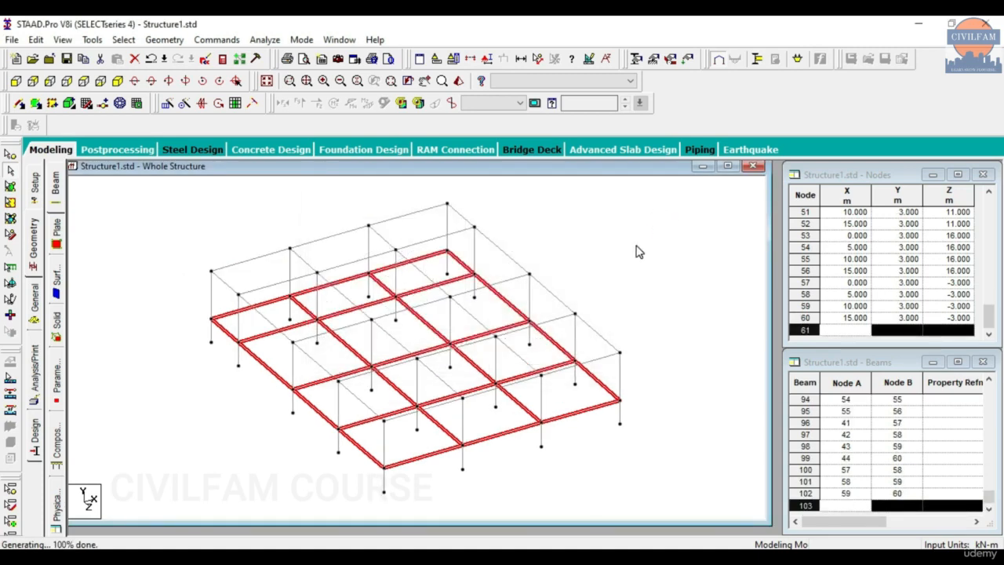
{"action": "left_click", "coordinate": [635, 245]}
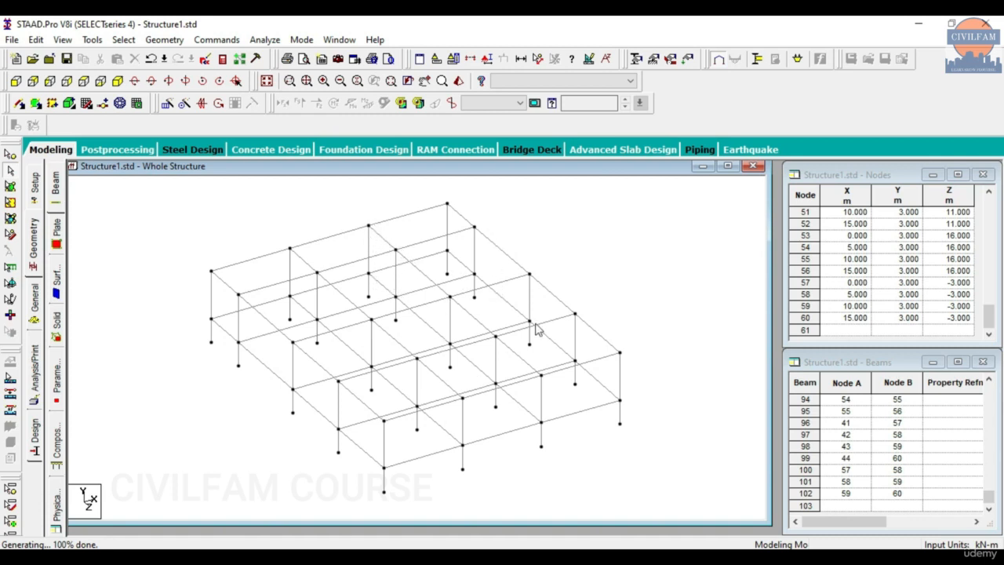
Step: Pick the new upper-storey columns along the outer edge one by one to inspect them, and clear the selection
{"action": "left_click", "coordinate": [620, 377]}
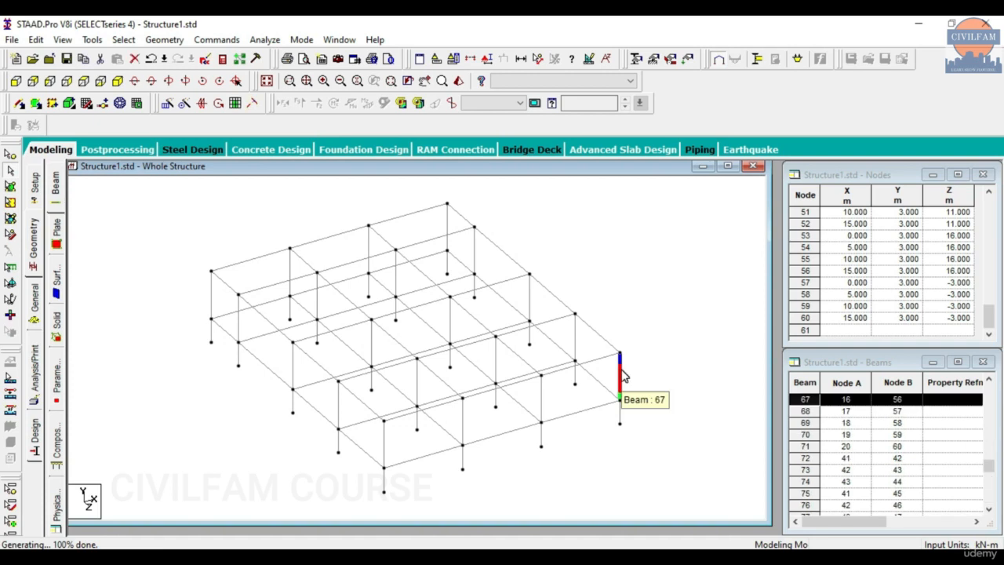
{"action": "left_click", "coordinate": [575, 344]}
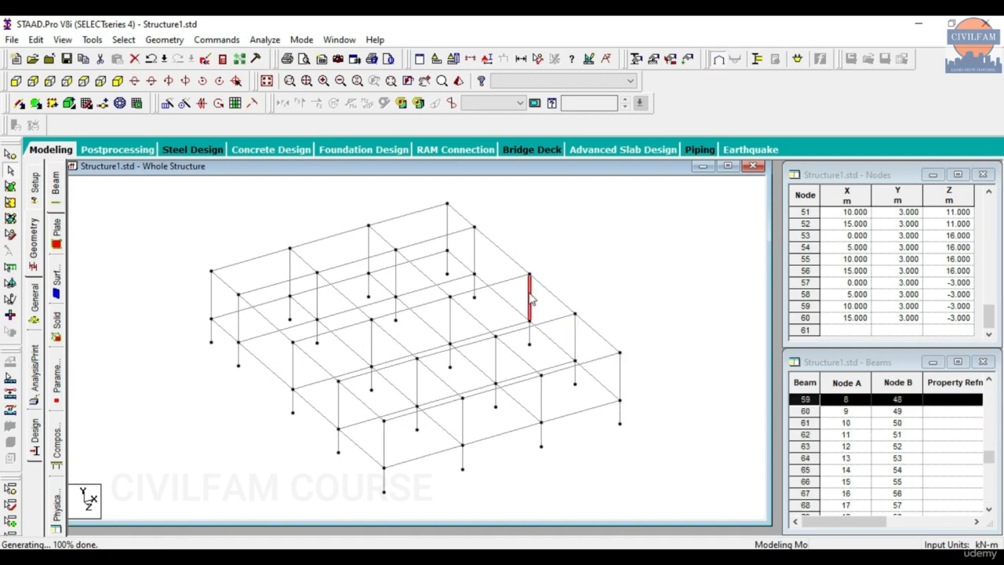
{"action": "left_click", "coordinate": [596, 257]}
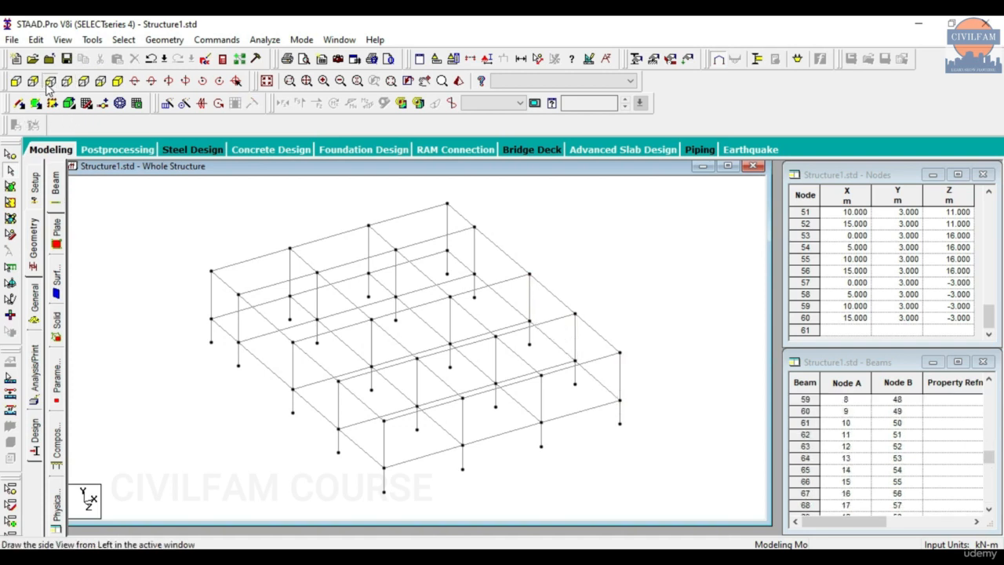
Step: Window-select the top-level grid beams in the side view and return to the isometric view
{"action": "left_click", "coordinate": [50, 80]}
{"action": "left_click_drag", "start_coordinate": [106, 246], "coordinate": [719, 323]}
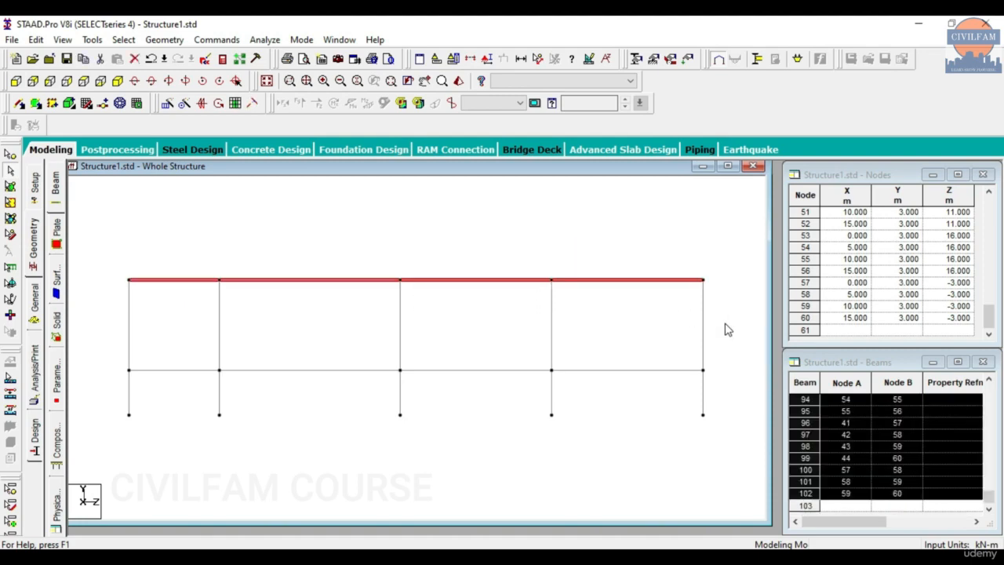
{"action": "left_click", "coordinate": [117, 81]}
Step: Generate three unlinked copies of the top-level beams at 3 m spacing in global Y, and undo them
{"action": "left_click", "coordinate": [167, 102]}
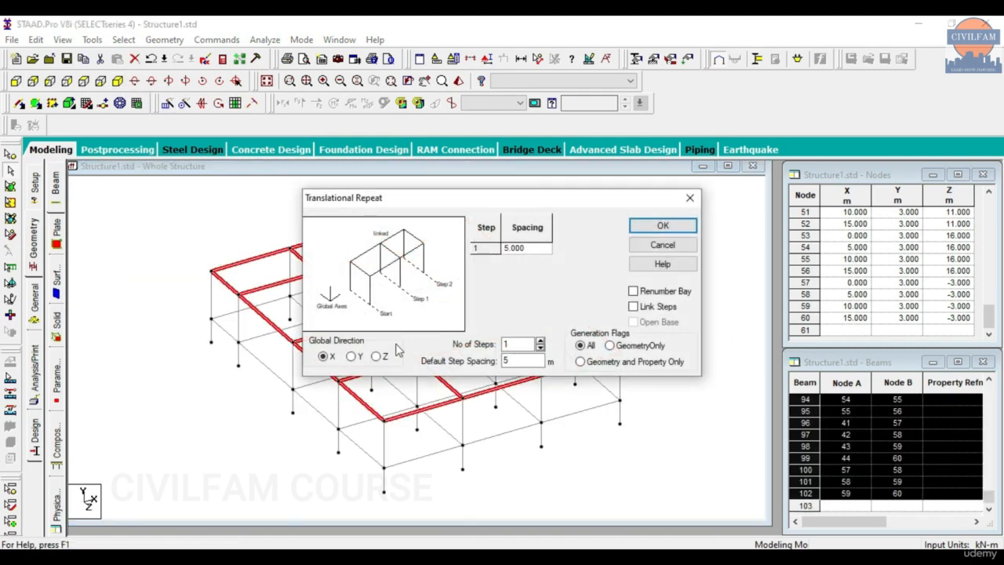
{"action": "left_click", "coordinate": [353, 357]}
{"action": "left_click", "coordinate": [540, 341]}
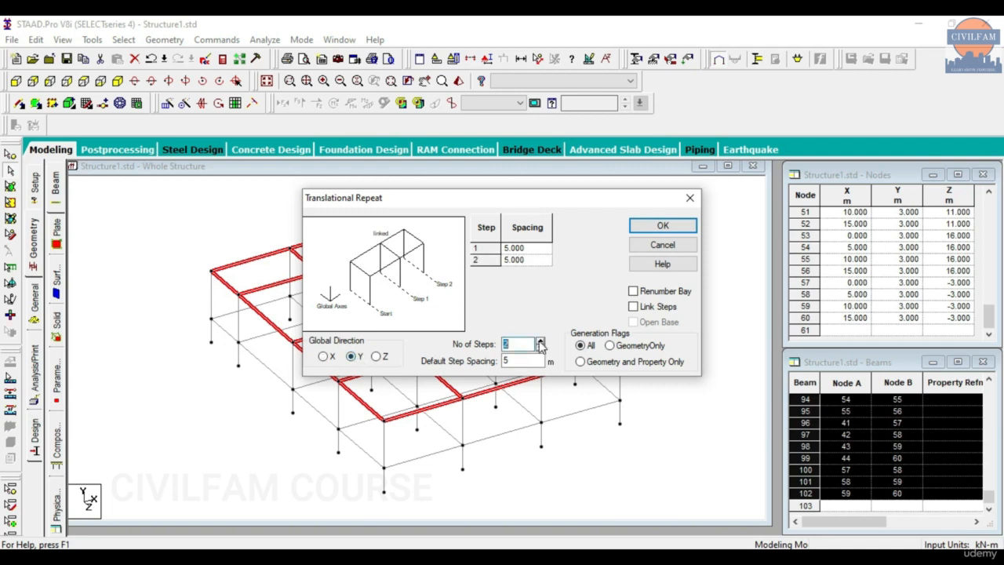
{"action": "left_click", "coordinate": [539, 341]}
{"action": "key", "text": "Tab"}
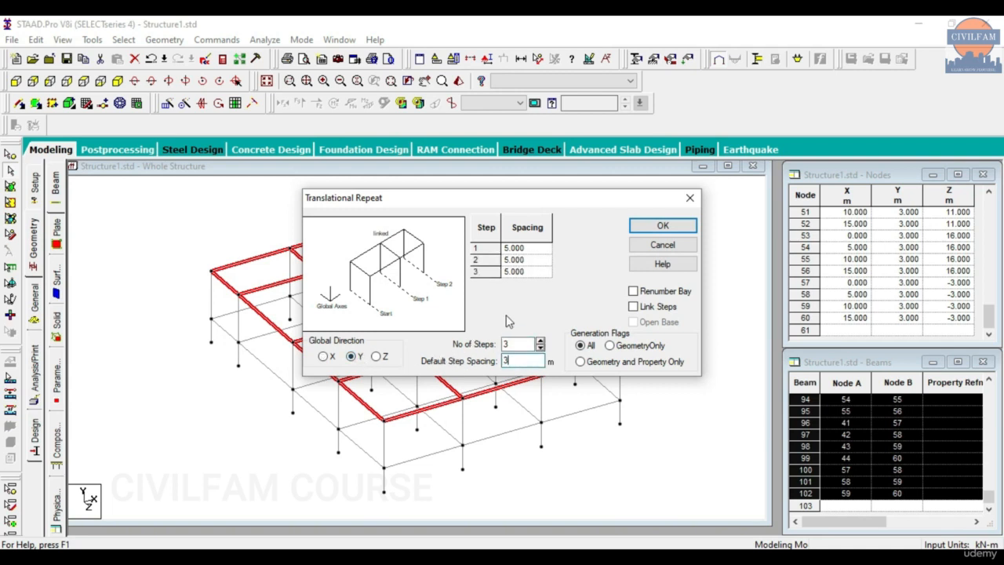
{"action": "key", "text": "Tab"}
{"action": "left_click", "coordinate": [638, 228]}
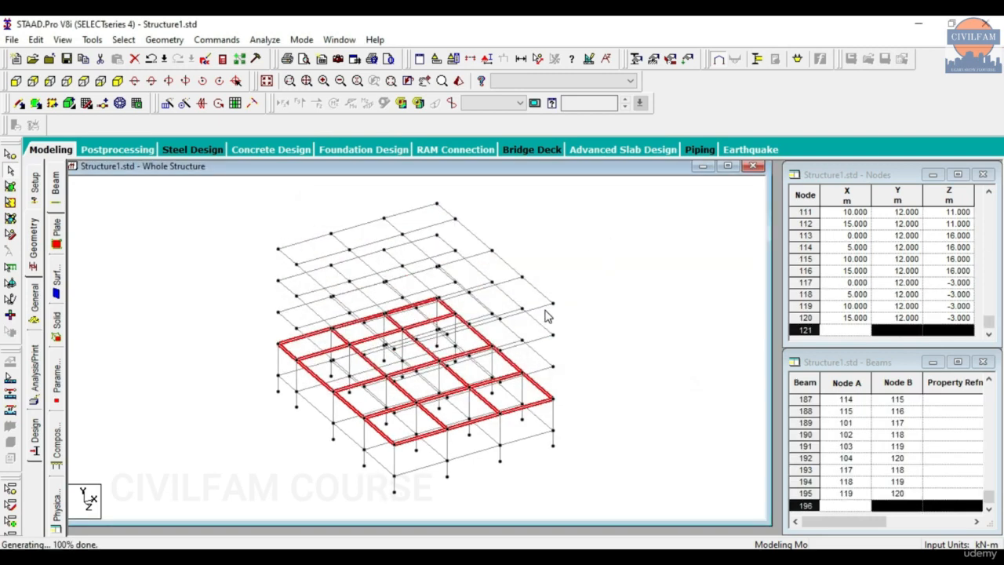
{"action": "key", "text": "ctrl+z"}
Step: Repeat the top-level beams three steps at 3 m spacing in global Y with the steps linked
{"action": "left_click", "coordinate": [167, 102]}
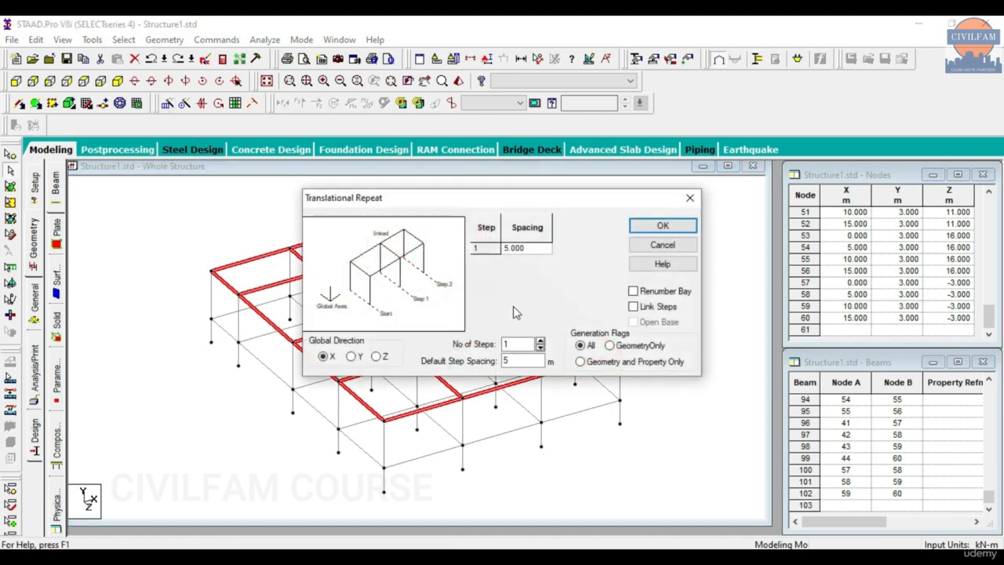
{"action": "left_click", "coordinate": [351, 356]}
{"action": "left_click", "coordinate": [539, 342]}
{"action": "left_click", "coordinate": [539, 342]}
{"action": "key", "text": "Tab"}
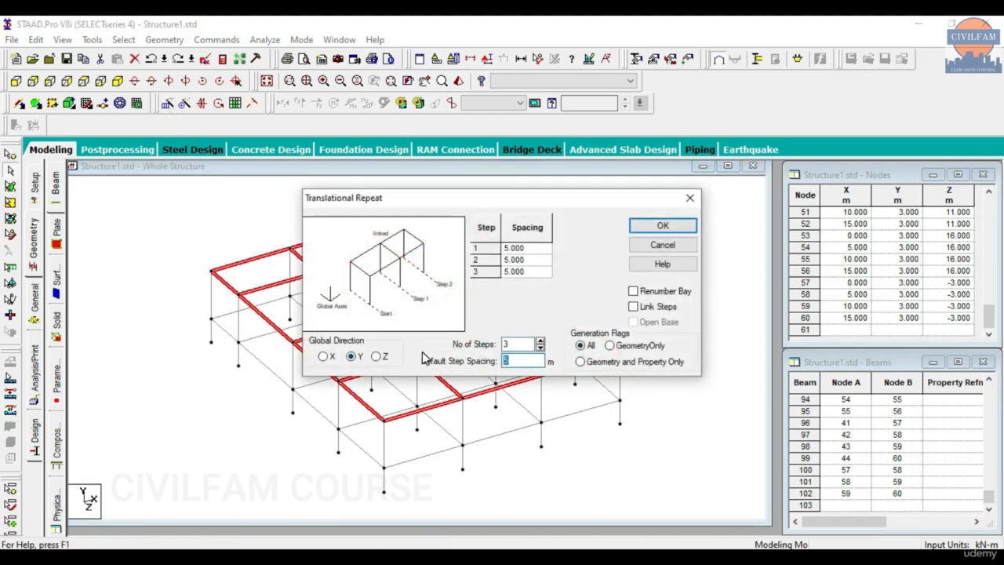
{"action": "type", "text": "3"}
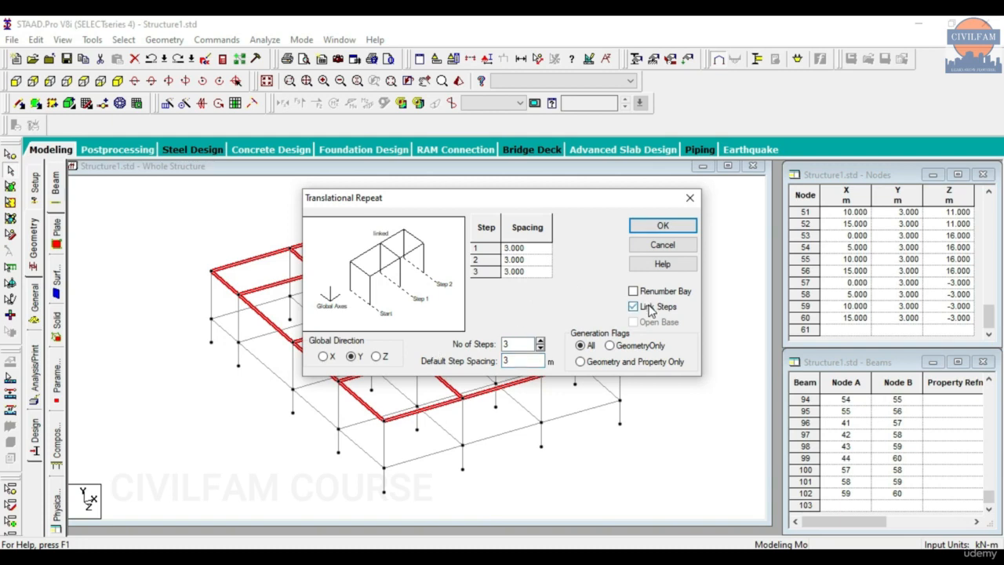
{"action": "left_click", "coordinate": [663, 225]}
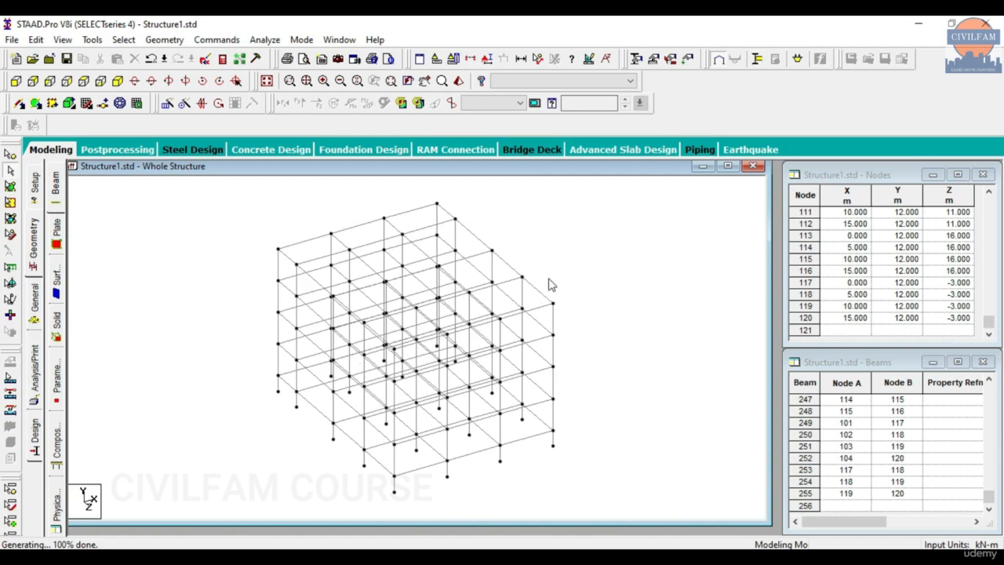
{"action": "left_click", "coordinate": [991, 318]}
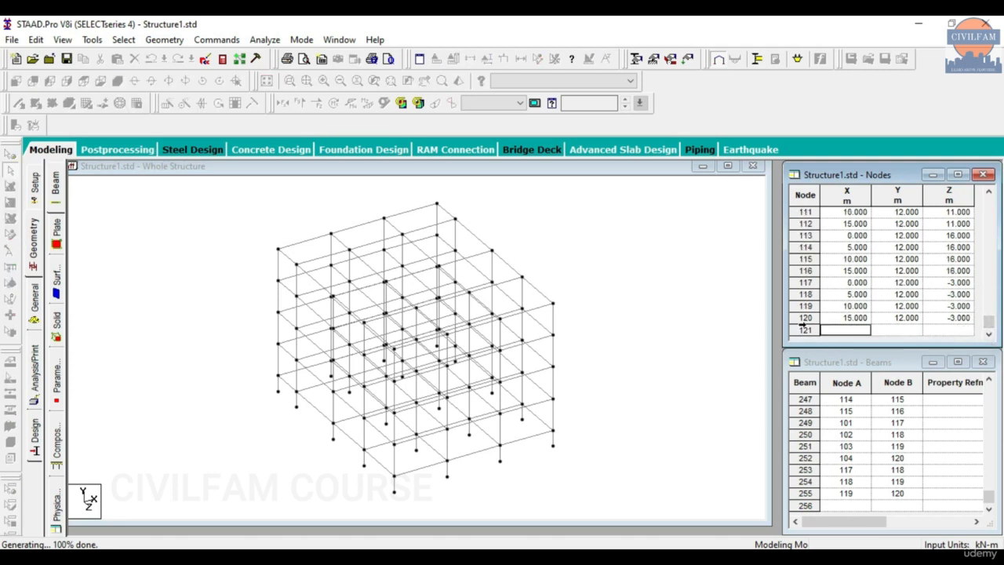
Step: Review the node coordinates of all levels in the Nodes table, from the uppermost level down to the base nodes
{"action": "scroll", "coordinate": [884, 313], "scroll_direction": "up", "scroll_amount": 8}
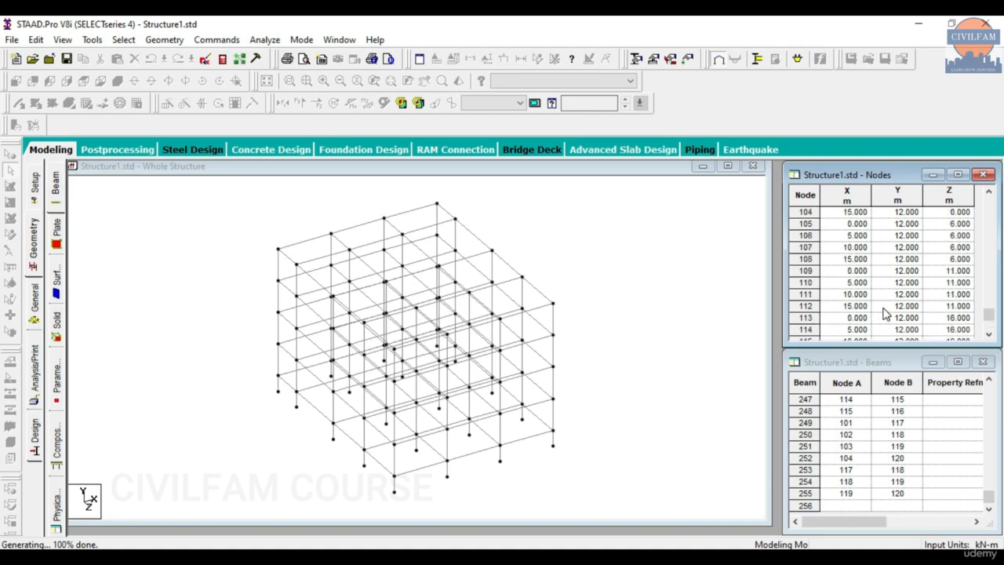
{"action": "scroll", "coordinate": [885, 313], "scroll_direction": "up", "scroll_amount": 7}
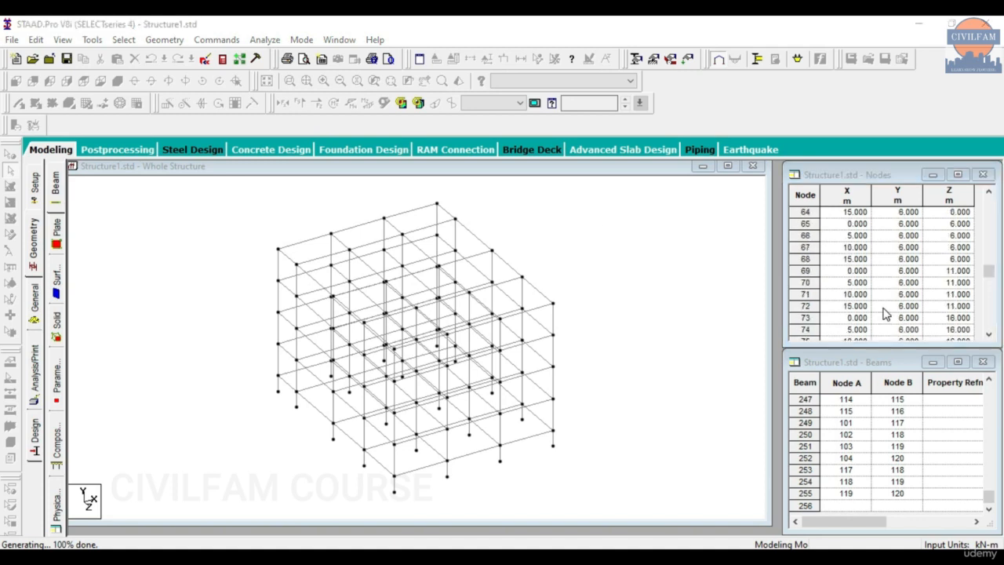
{"action": "left_click", "coordinate": [578, 320]}
{"action": "scroll", "coordinate": [920, 311], "scroll_direction": "up", "scroll_amount": 11}
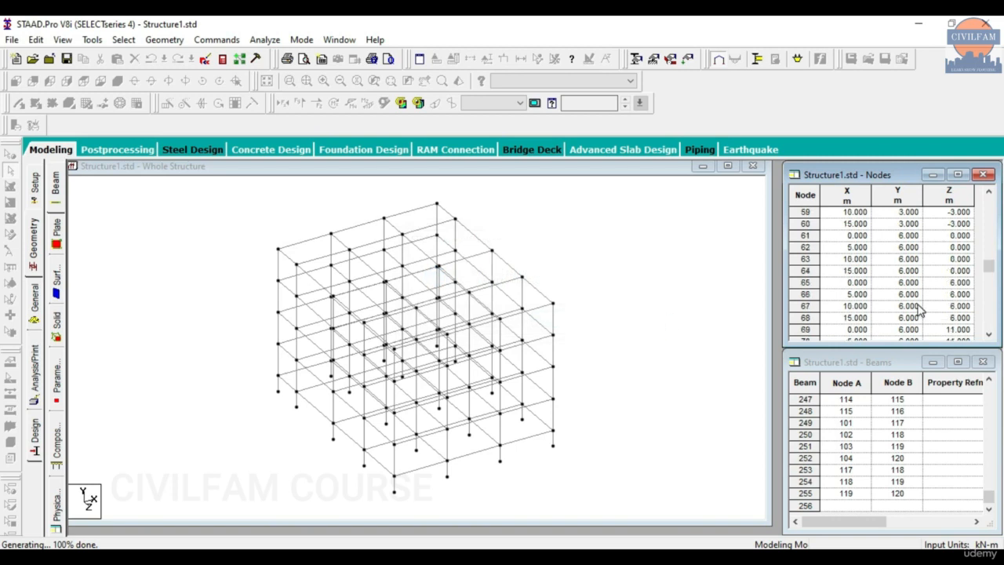
{"action": "scroll", "coordinate": [920, 311], "scroll_direction": "up", "scroll_amount": 10}
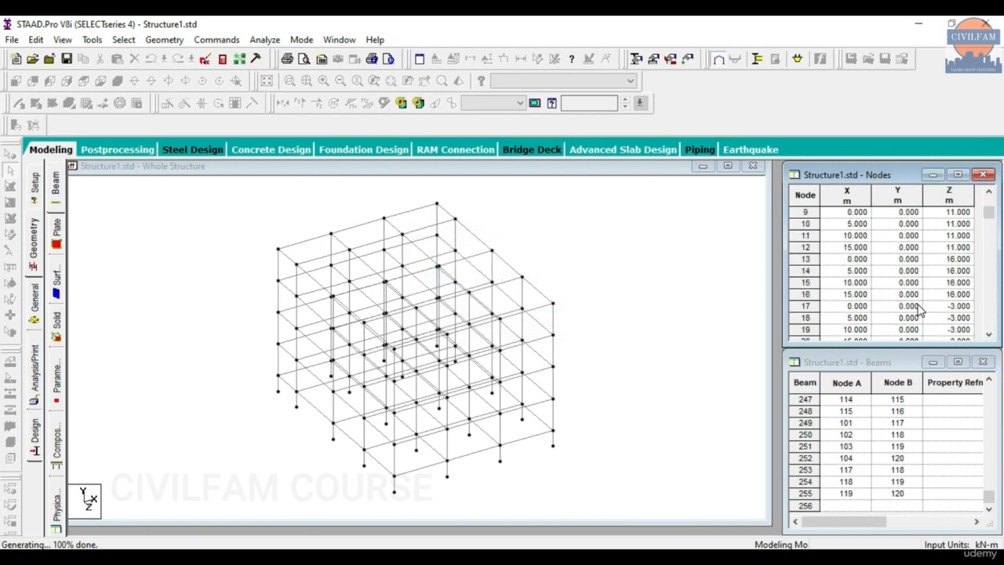
{"action": "scroll", "coordinate": [919, 312], "scroll_direction": "down", "scroll_amount": 10}
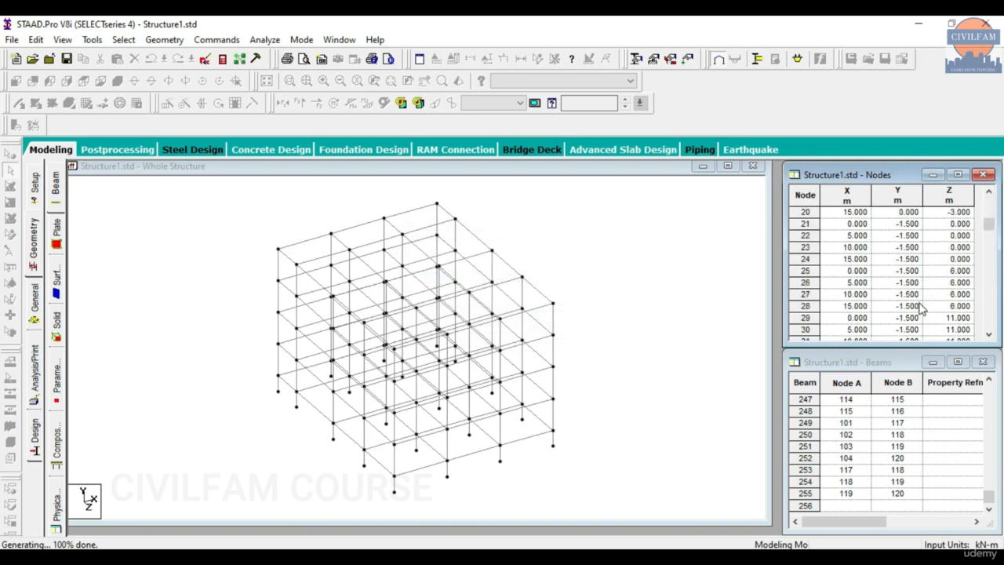
{"action": "left_click_drag", "start_coordinate": [990, 235], "coordinate": [988, 320]}
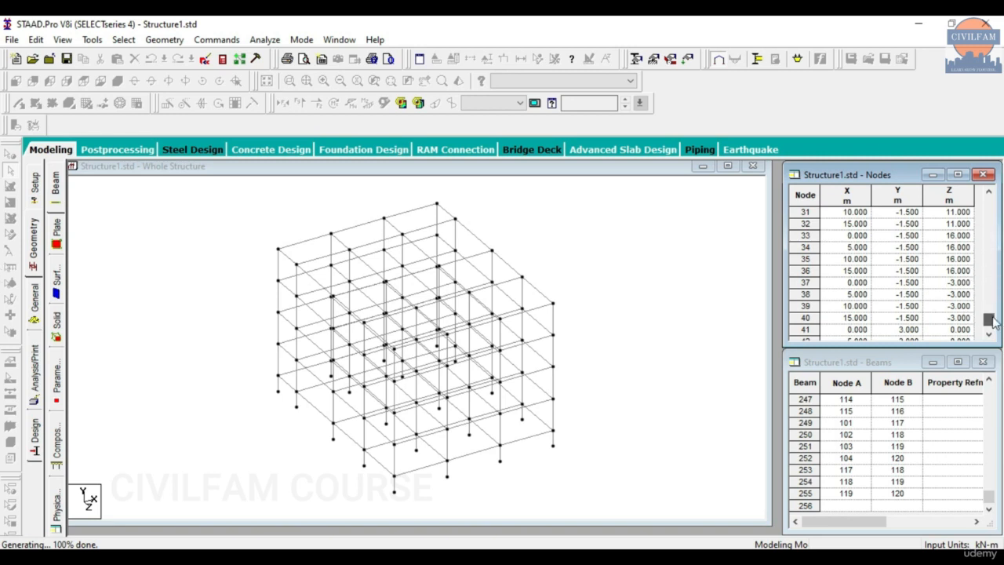
{"action": "left_click", "coordinate": [638, 262]}
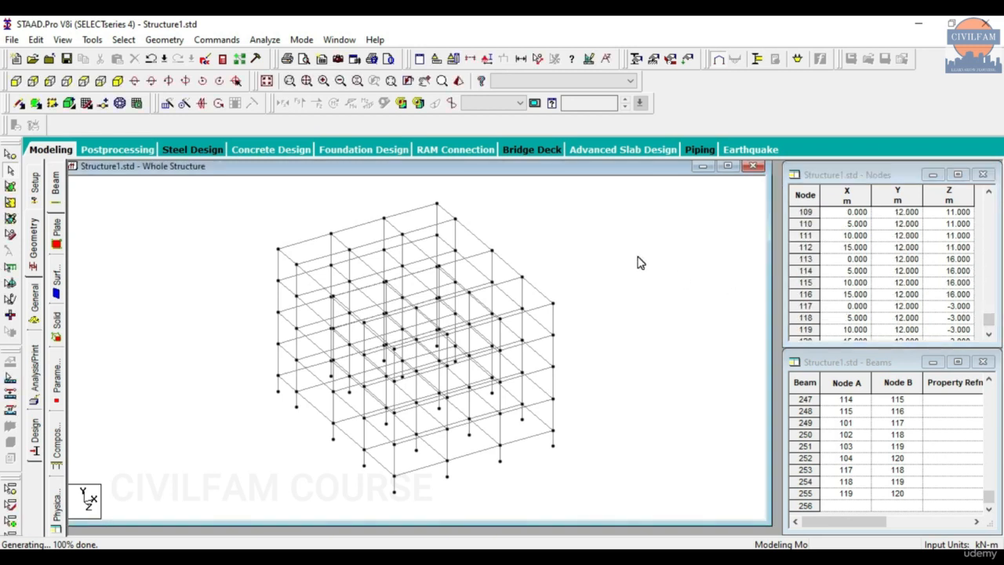
{"action": "left_click_drag", "start_coordinate": [215, 195], "coordinate": [616, 506]}
{"action": "key", "text": "Delete"}
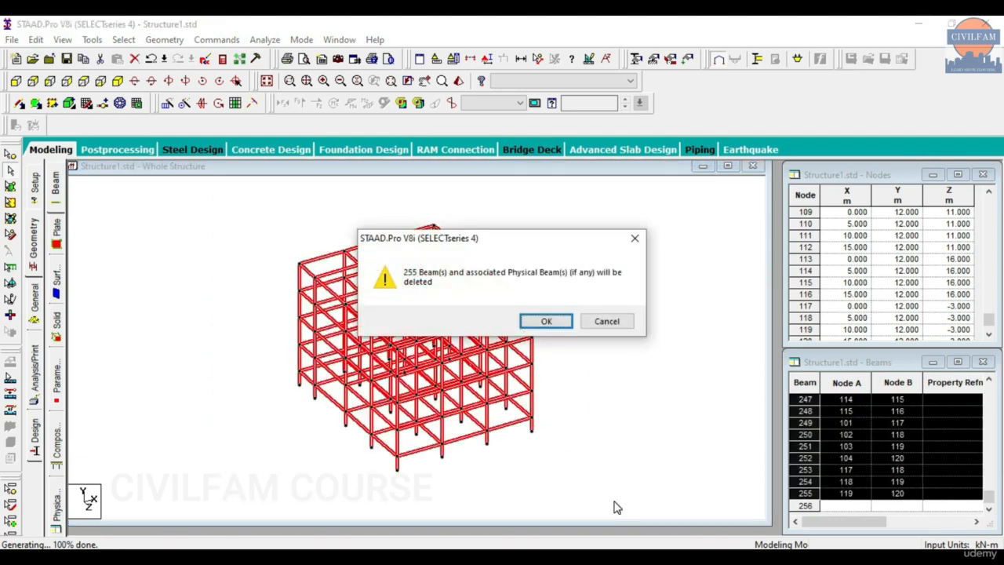
{"action": "left_click", "coordinate": [551, 326]}
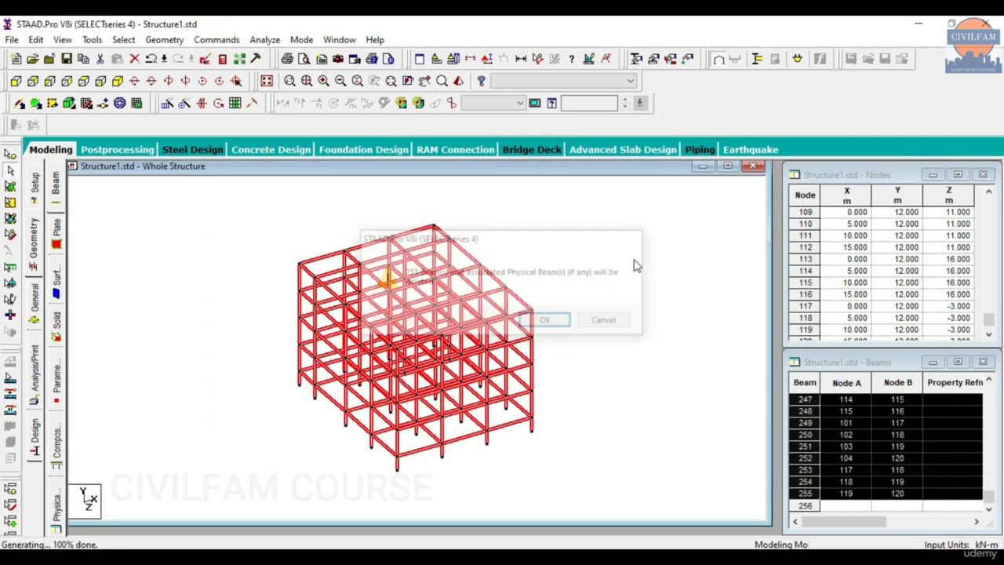
Step: Examine the whole frame in the front, side, bottom and plan views, and return to the isometric view
{"action": "left_click", "coordinate": [16, 82]}
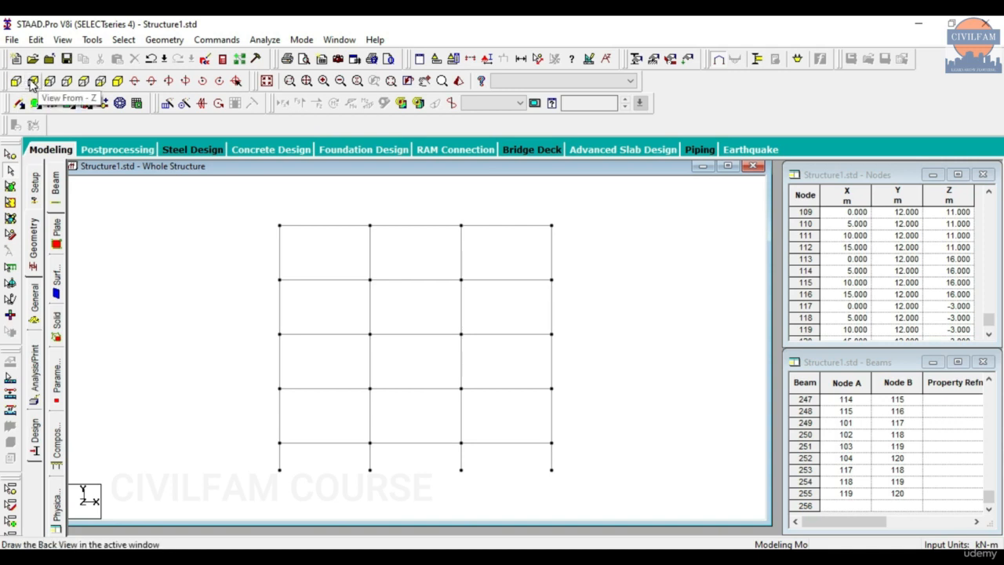
{"action": "left_click", "coordinate": [50, 82]}
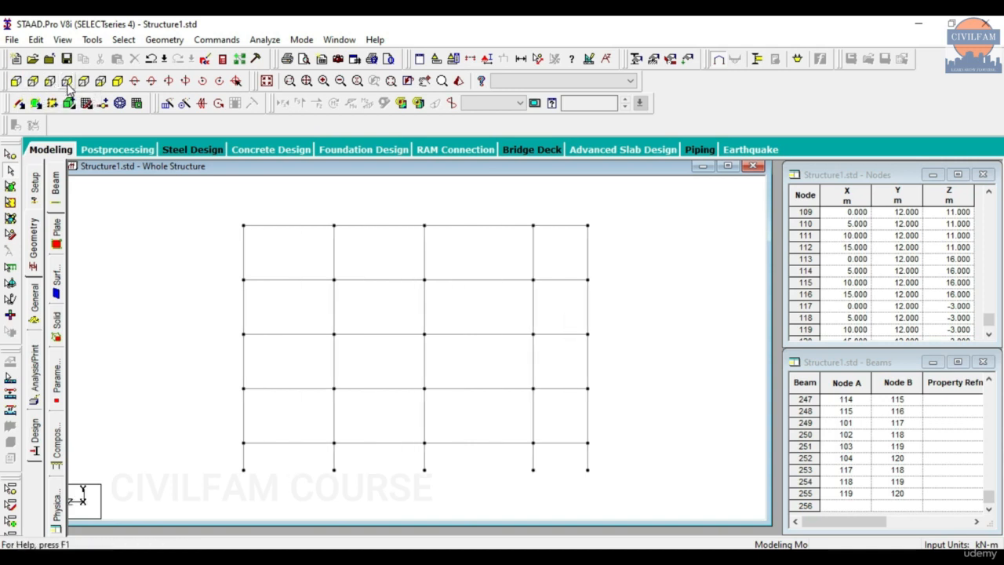
{"action": "left_click", "coordinate": [83, 81]}
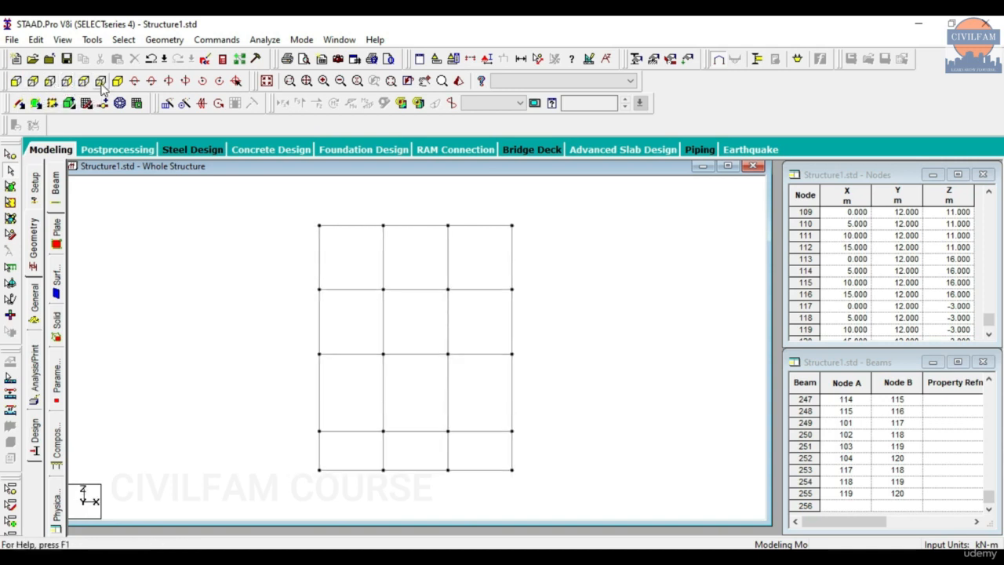
{"action": "left_click", "coordinate": [66, 81]}
{"action": "left_click", "coordinate": [83, 82]}
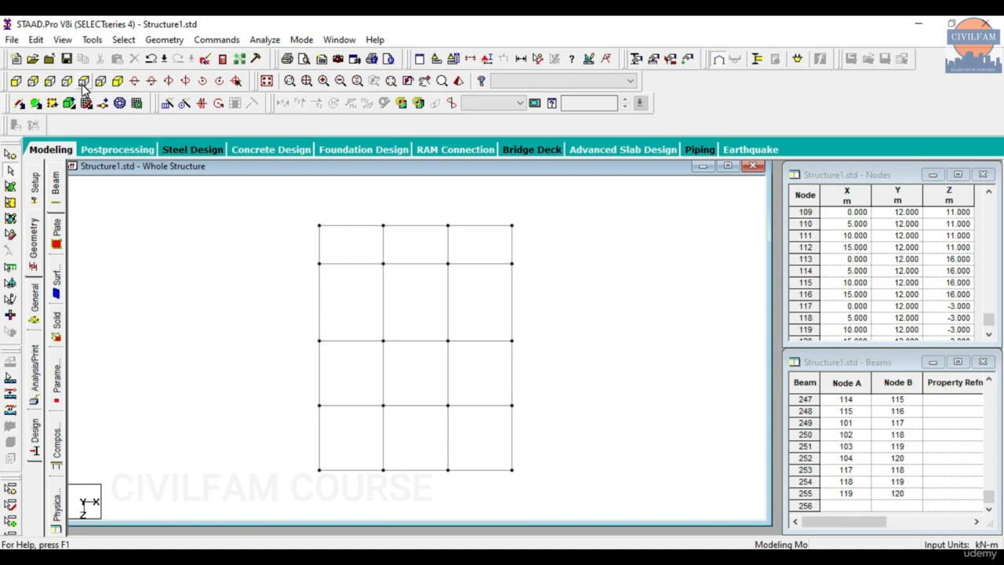
{"action": "left_click", "coordinate": [117, 81]}
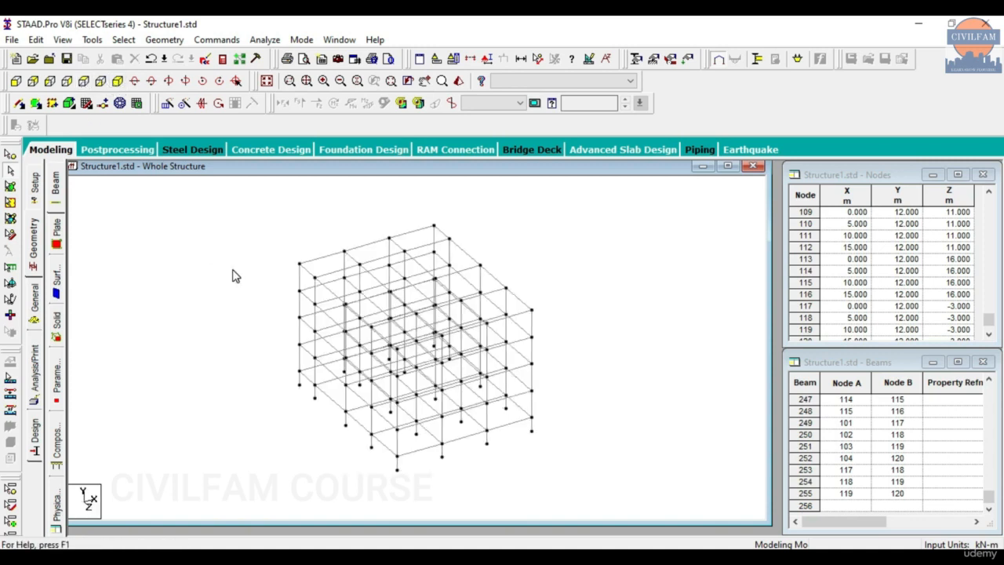
Step: Window-select the middle-level beams in elevation, check them in the isometric and plan views, and clear the selection
{"action": "left_click", "coordinate": [16, 81]}
{"action": "left_click_drag", "start_coordinate": [271, 325], "coordinate": [572, 358]}
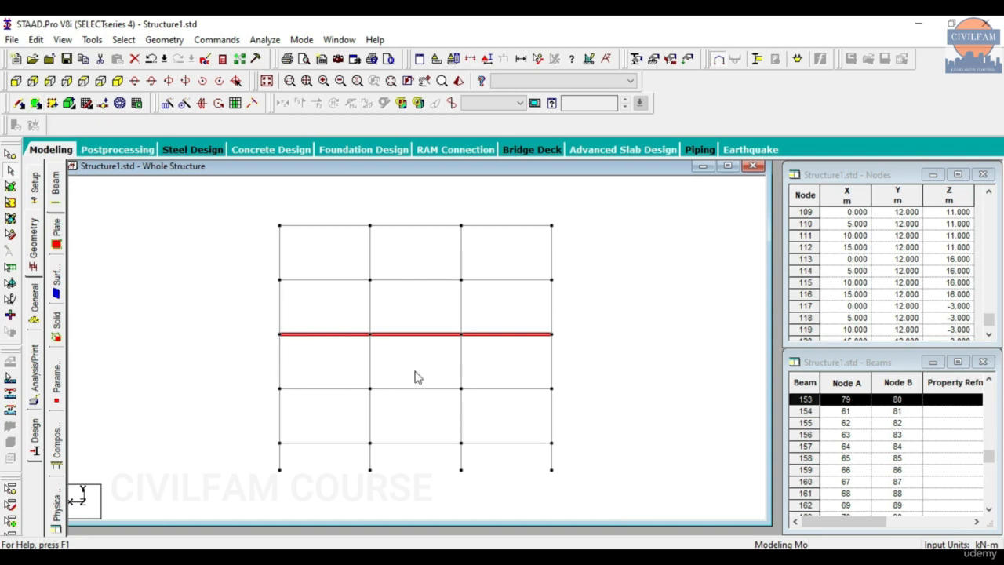
{"action": "left_click", "coordinate": [119, 83]}
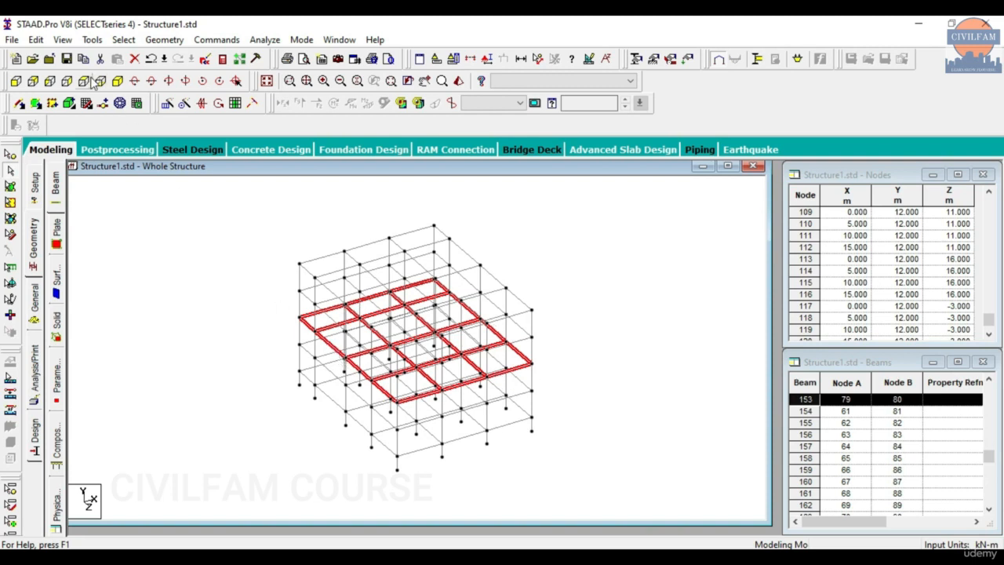
{"action": "left_click", "coordinate": [85, 82]}
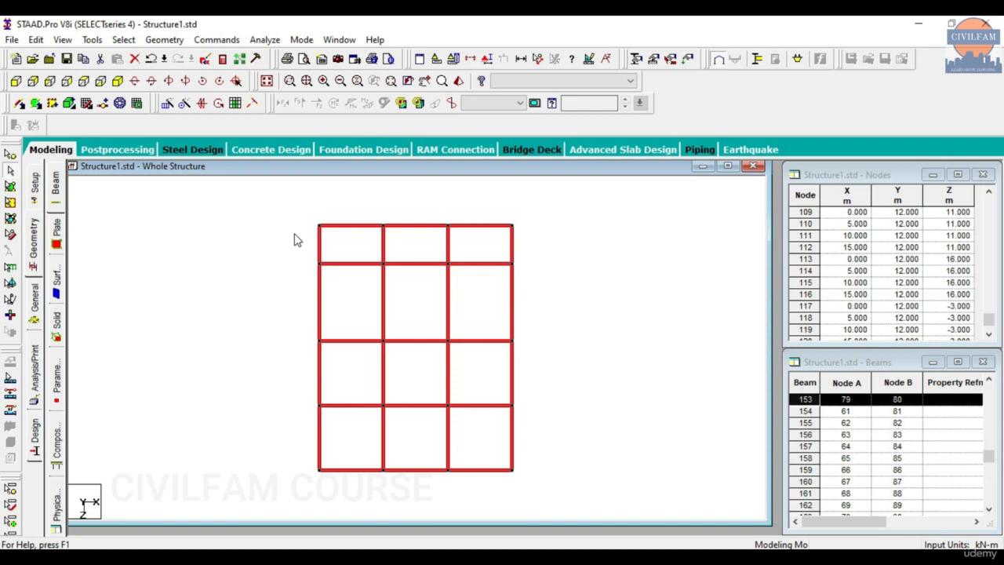
{"action": "left_click", "coordinate": [118, 81]}
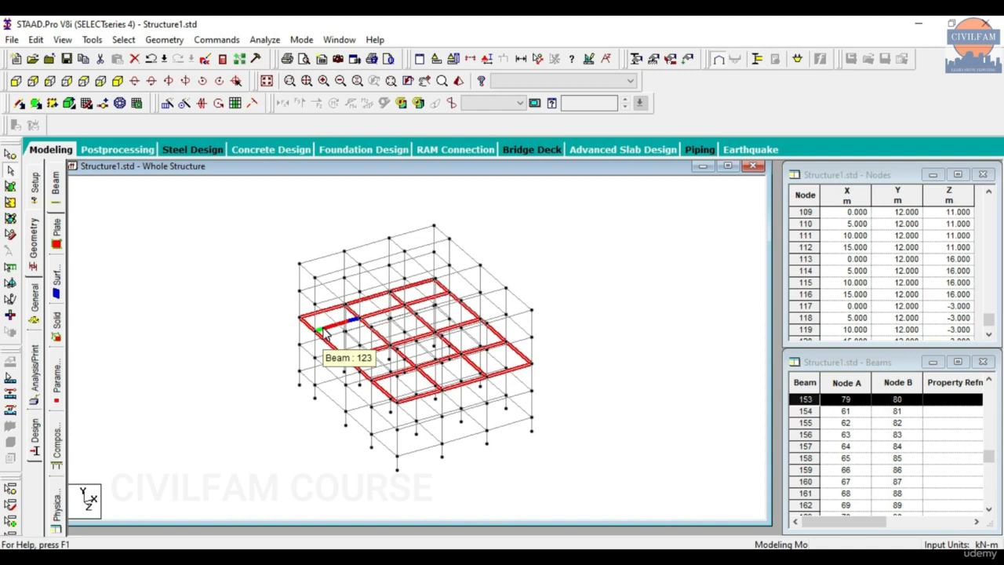
{"action": "left_click", "coordinate": [223, 314]}
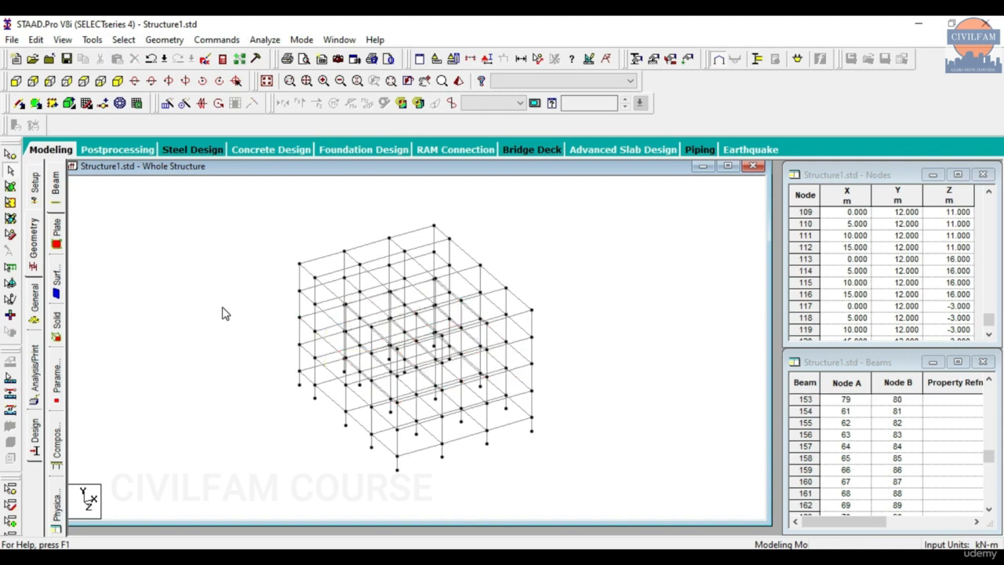
Step: Try window-selecting the middle-level beams together with the columns below them in the side view, and clear the selection
{"action": "left_click", "coordinate": [67, 81]}
{"action": "left_click_drag", "start_coordinate": [222, 320], "coordinate": [622, 362]}
{"action": "left_click", "coordinate": [611, 359]}
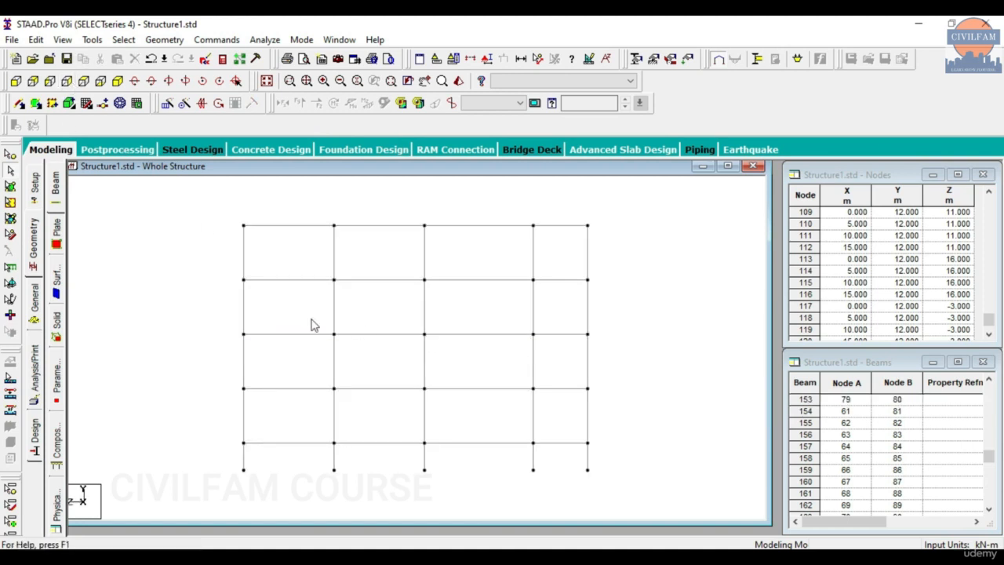
{"action": "left_click_drag", "start_coordinate": [216, 316], "coordinate": [631, 388]}
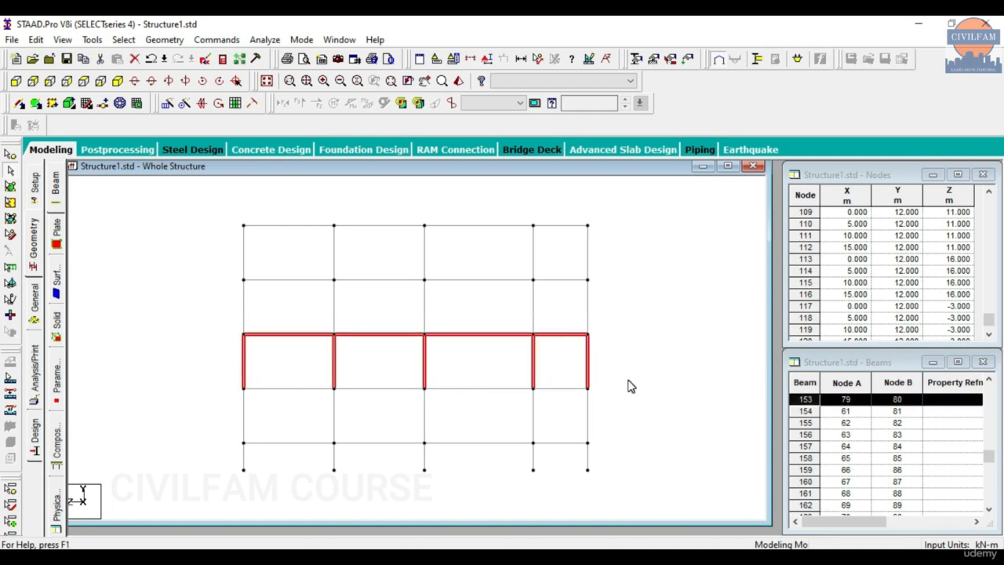
{"action": "left_click", "coordinate": [371, 366]}
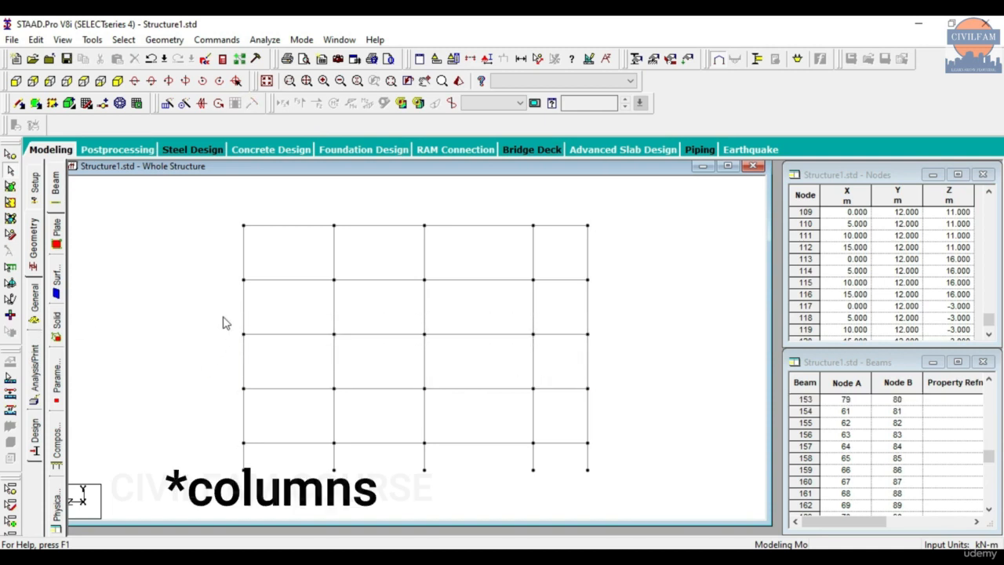
Step: Select only the middle-level beams in the side view and display them alone as a new view in the active window
{"action": "left_click_drag", "start_coordinate": [233, 316], "coordinate": [603, 352]}
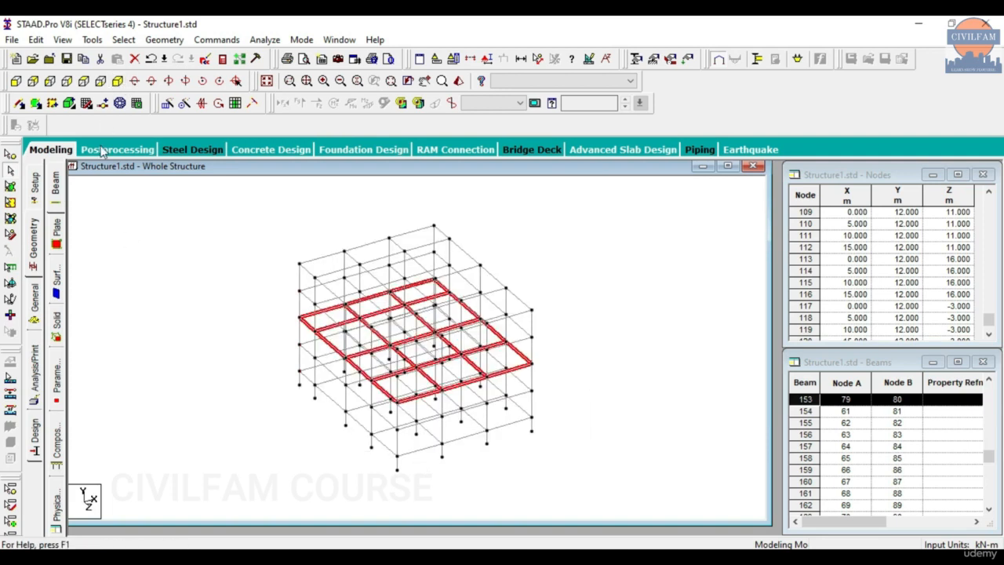
{"action": "left_click", "coordinate": [118, 80]}
{"action": "right_click", "coordinate": [561, 271]}
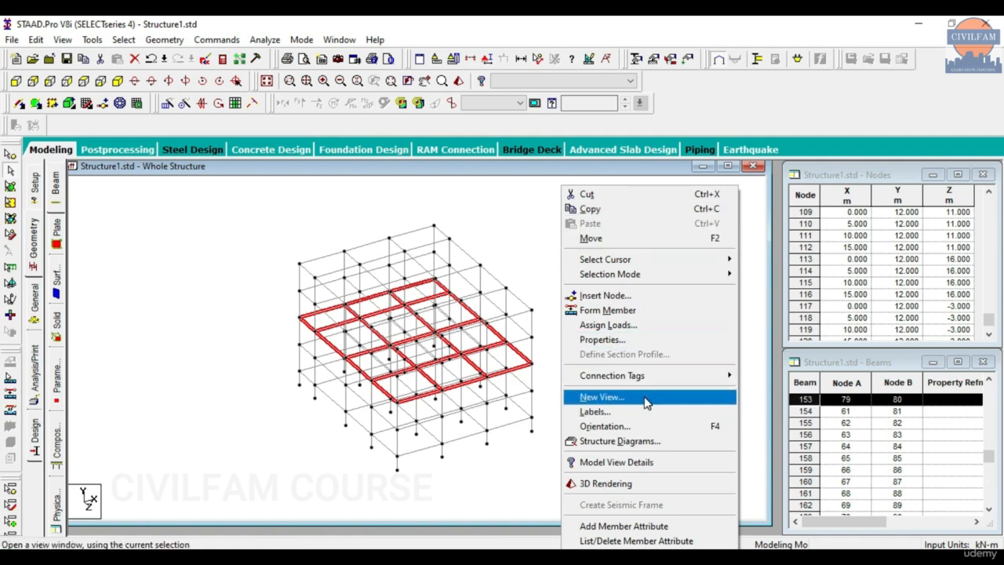
{"action": "right_click", "coordinate": [538, 205]}
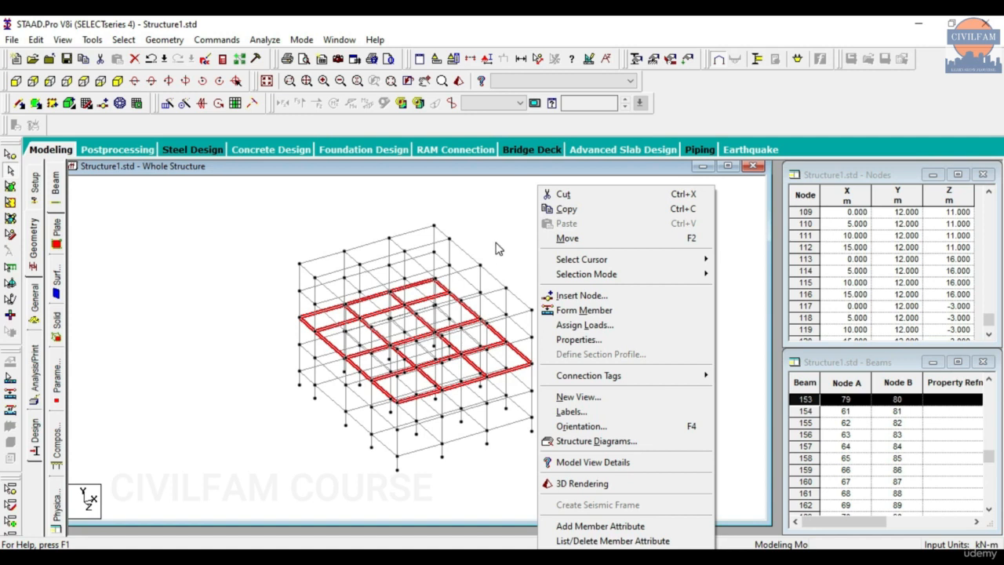
{"action": "left_click", "coordinate": [593, 402]}
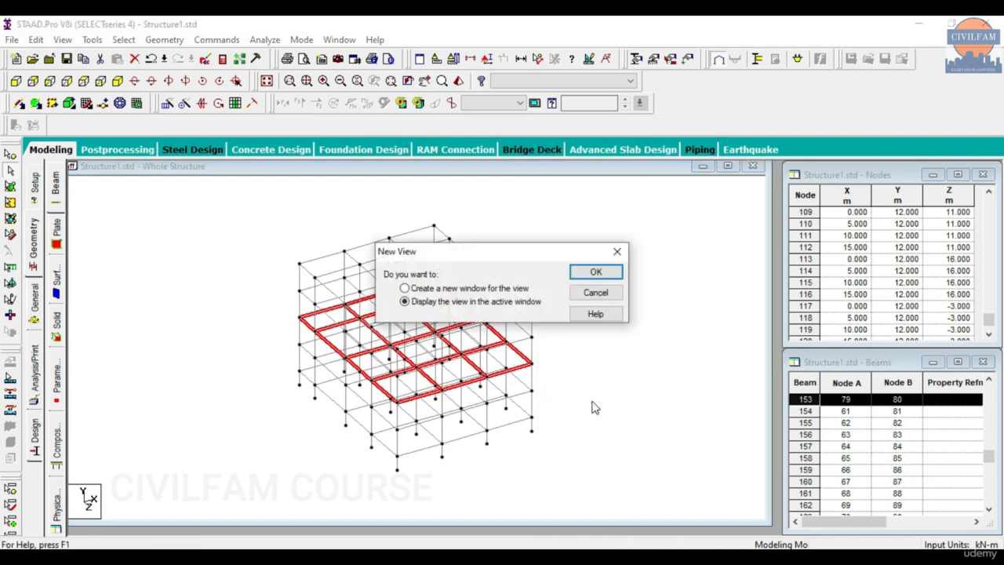
{"action": "left_click_drag", "start_coordinate": [445, 251], "coordinate": [289, 244]}
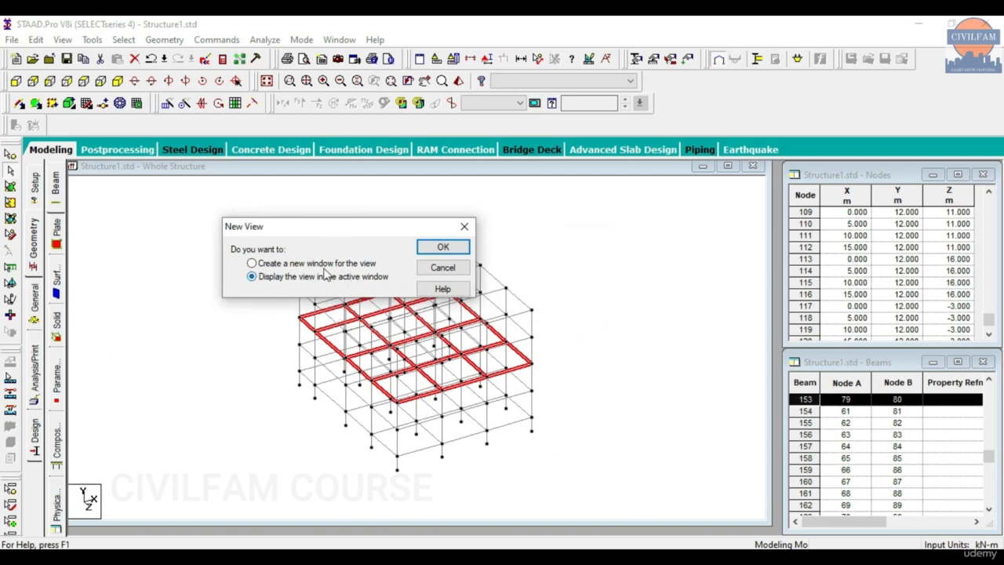
{"action": "left_click", "coordinate": [442, 248]}
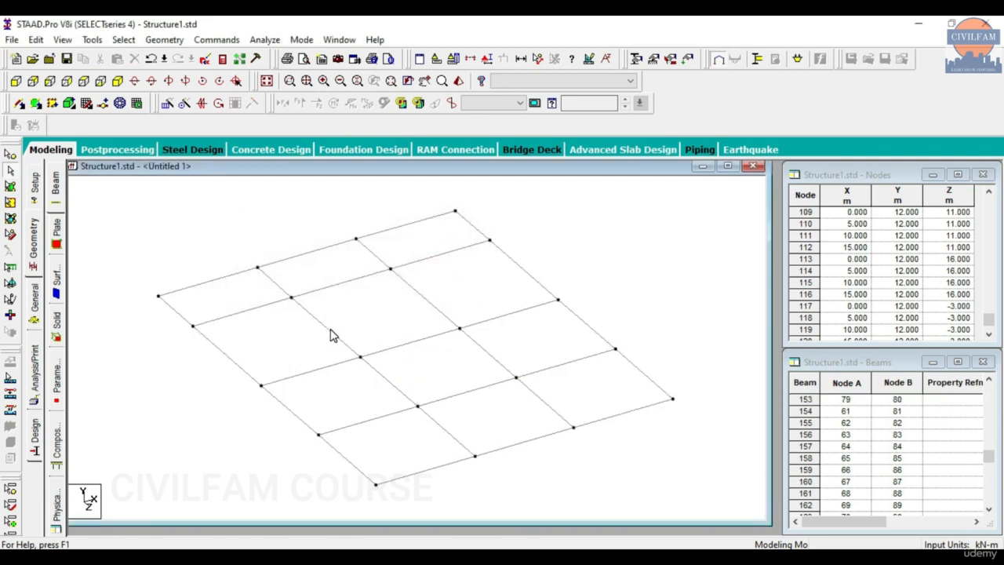
Step: Examine the isolated floor in the plan and isometric views, and restore the display of the whole structure
{"action": "left_click", "coordinate": [117, 81]}
{"action": "left_click", "coordinate": [84, 81]}
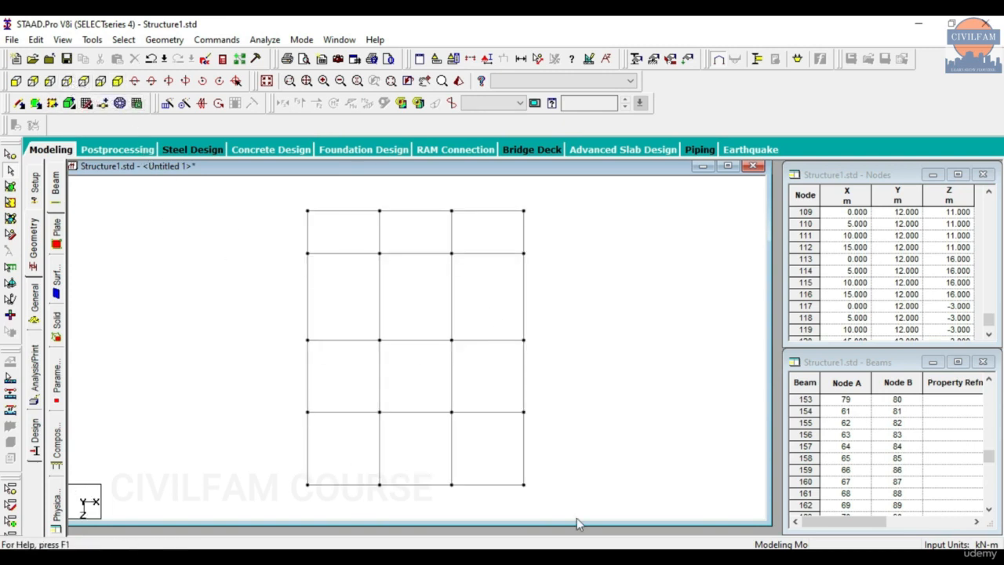
{"action": "left_click", "coordinate": [117, 81]}
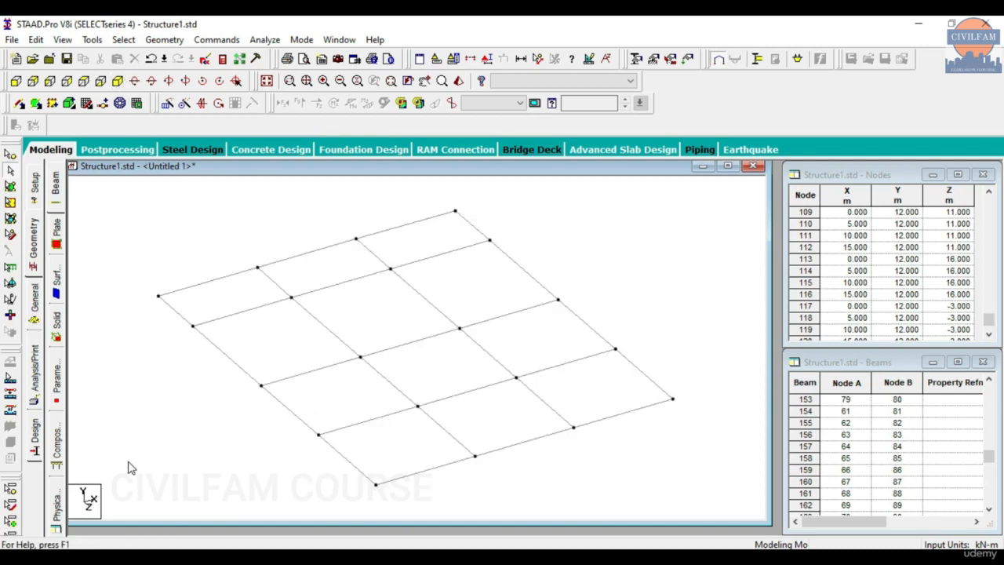
{"action": "left_click", "coordinate": [266, 82]}
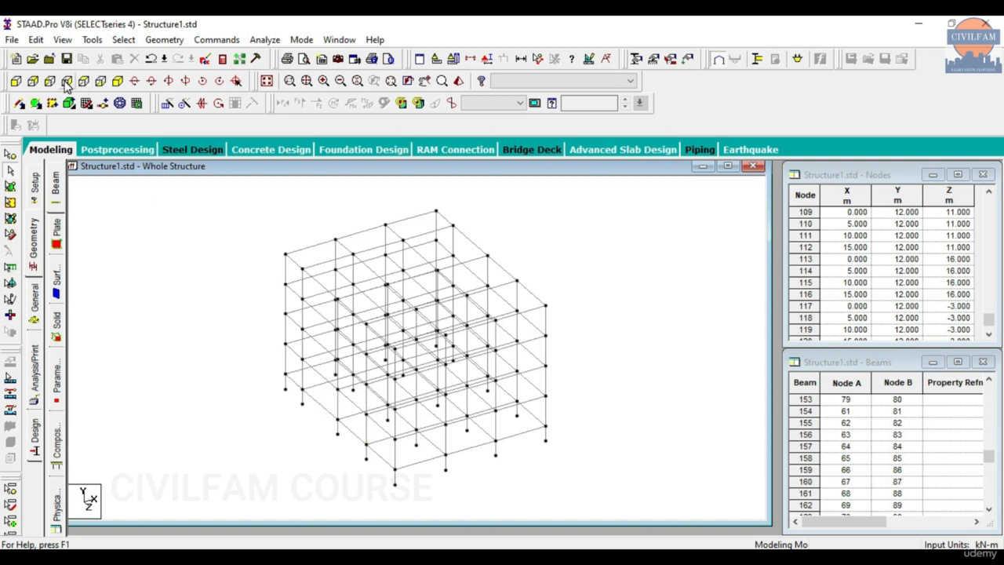
Step: Select the second-lowest level of beams in the side view and open them as a new view in a separate window
{"action": "left_click", "coordinate": [48, 87]}
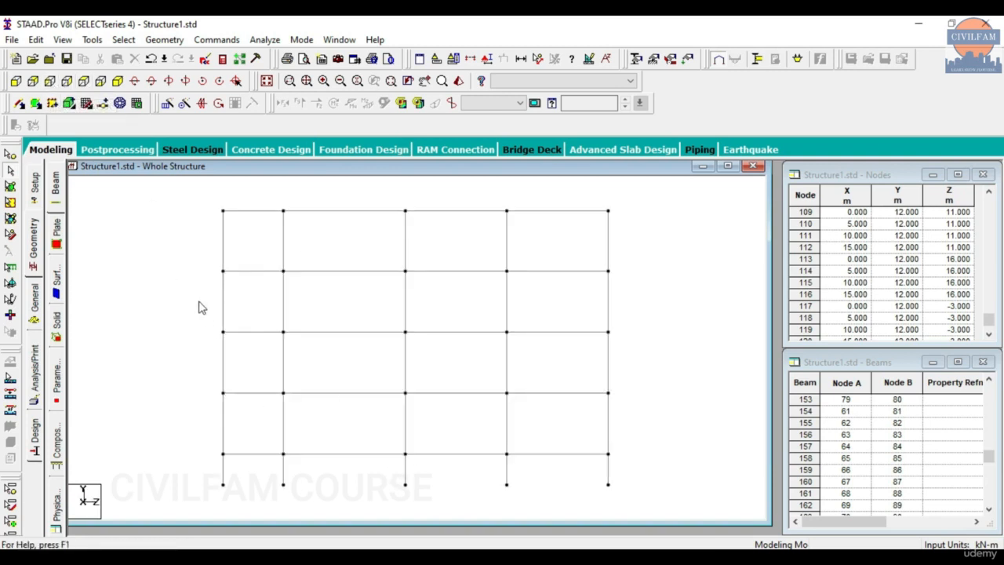
{"action": "left_click_drag", "start_coordinate": [188, 370], "coordinate": [627, 414]}
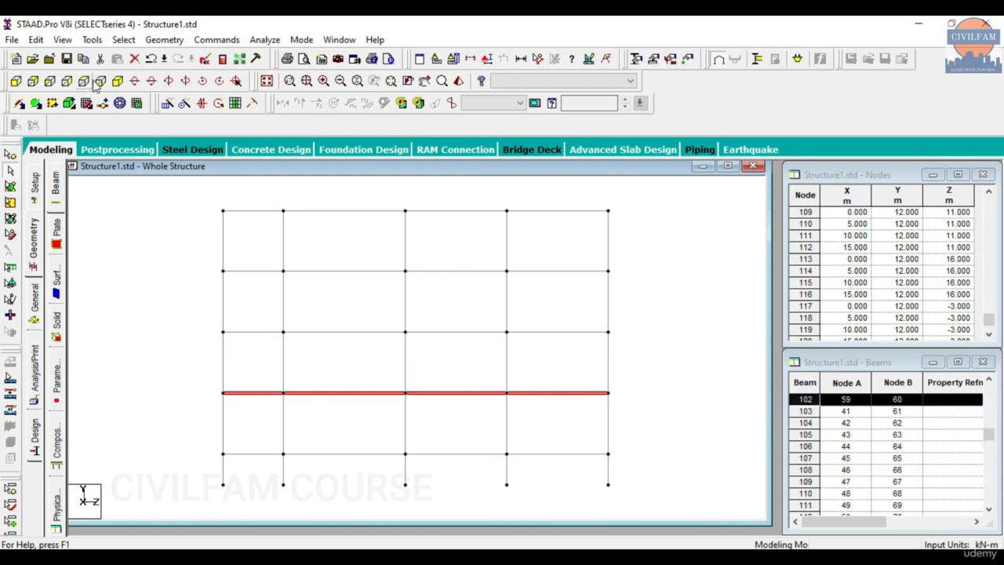
{"action": "left_click", "coordinate": [117, 81]}
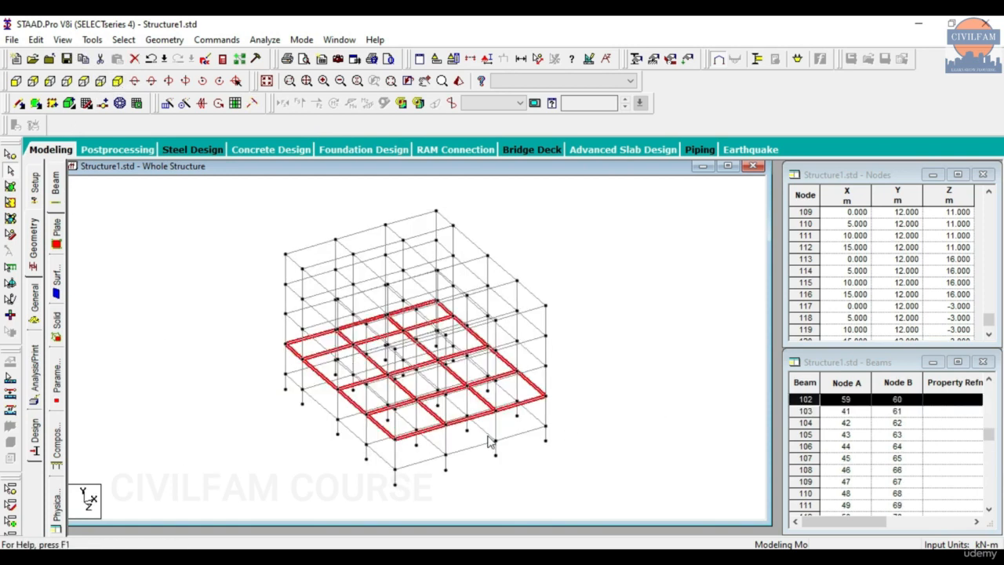
{"action": "right_click", "coordinate": [598, 240]}
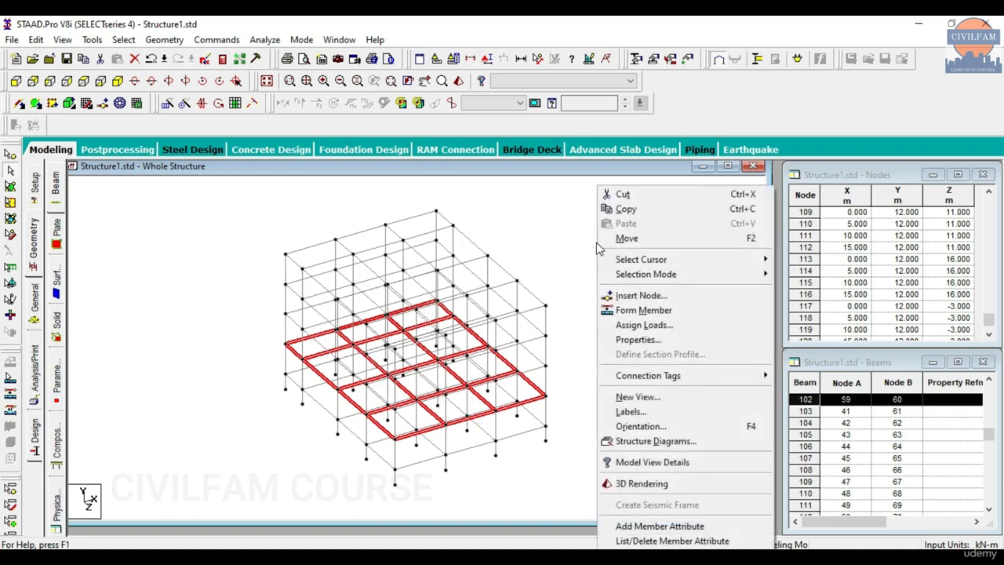
{"action": "left_click", "coordinate": [637, 398]}
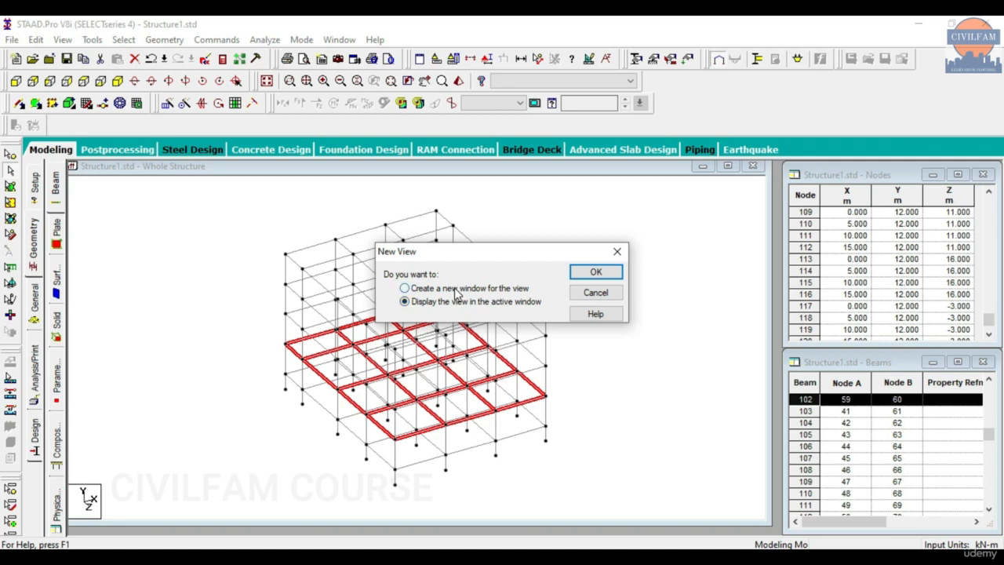
{"action": "left_click", "coordinate": [594, 271]}
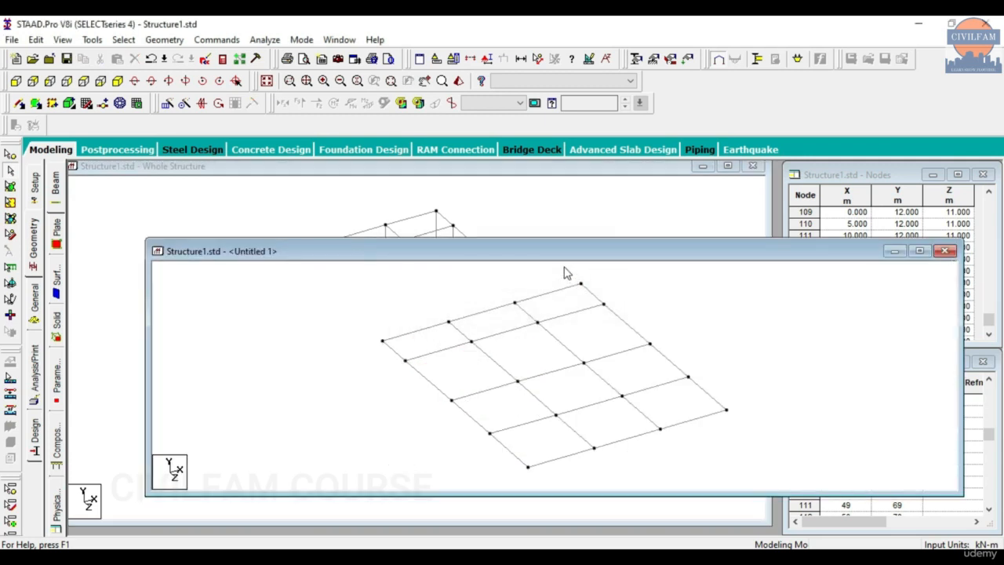
Step: Reposition the isolated floor's window to examine it, then close it and clear the beam selection
{"action": "left_click_drag", "start_coordinate": [558, 306], "coordinate": [536, 220]}
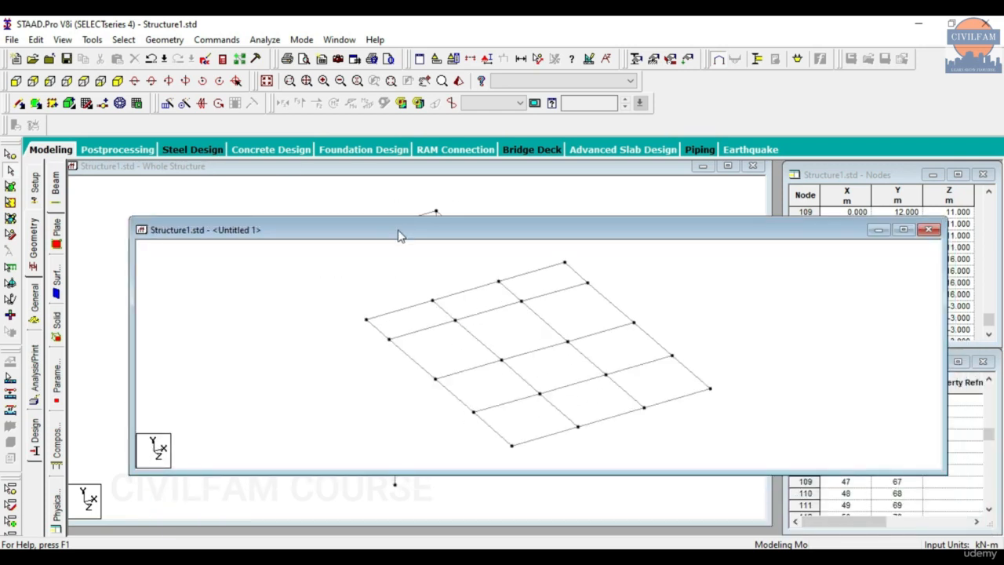
{"action": "left_click_drag", "start_coordinate": [399, 233], "coordinate": [573, 222]}
{"action": "left_click_drag", "start_coordinate": [648, 215], "coordinate": [263, 214]}
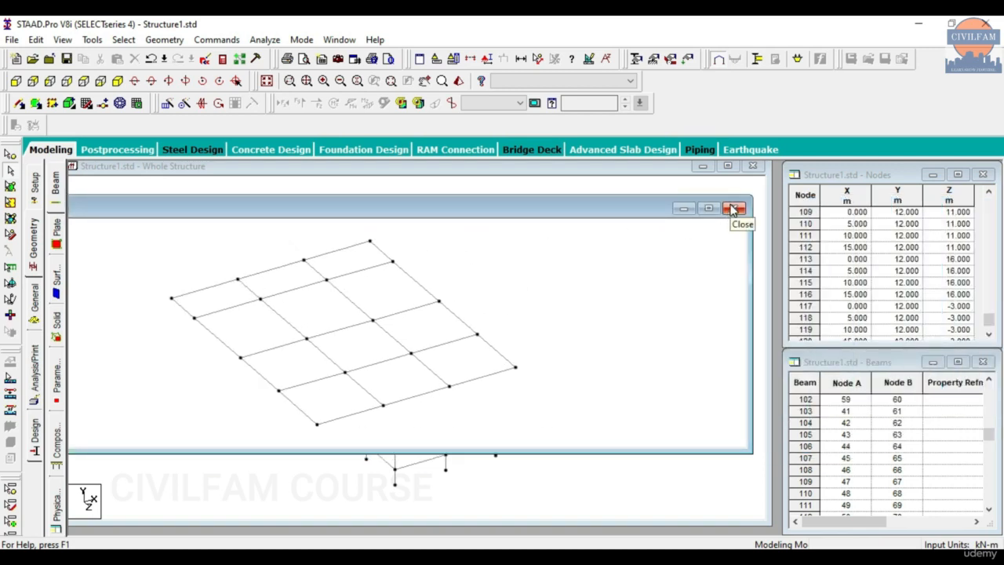
{"action": "left_click", "coordinate": [737, 208]}
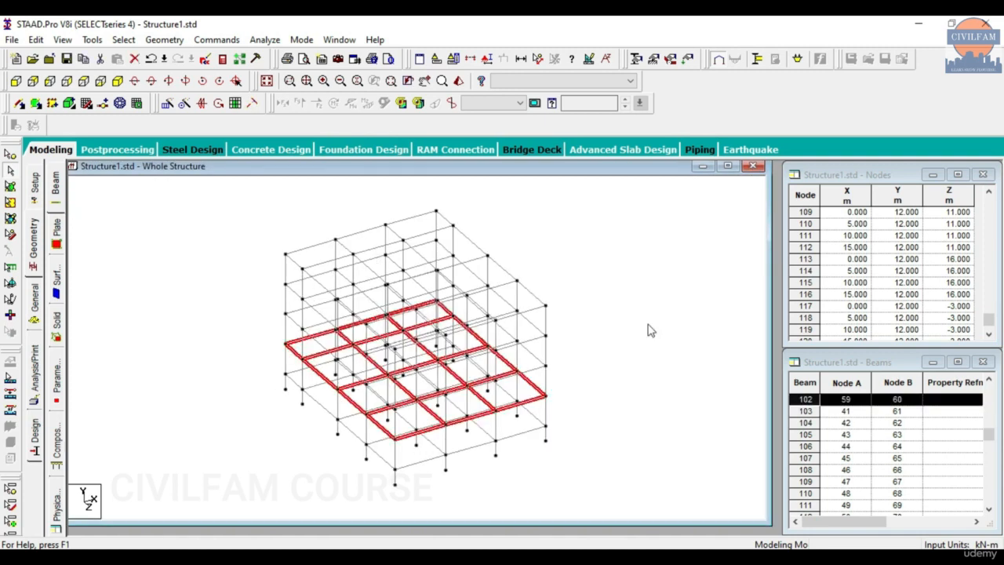
{"action": "left_click", "coordinate": [594, 287]}
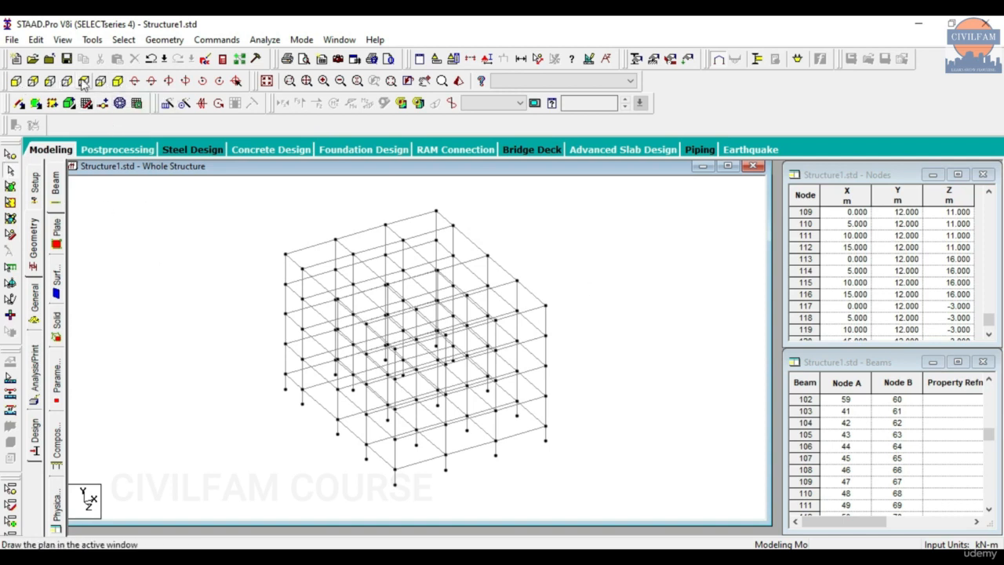
Step: Select the full-height frame at Z = 11 m in the side view and open it as a new view in a separate window
{"action": "left_click", "coordinate": [49, 81]}
{"action": "left_click_drag", "start_coordinate": [197, 321], "coordinate": [640, 353]}
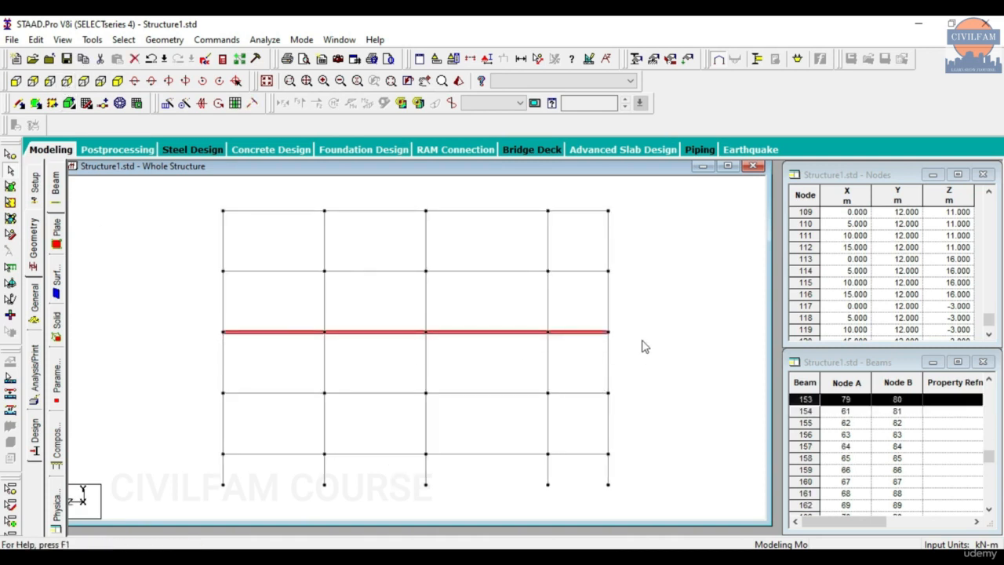
{"action": "left_click", "coordinate": [641, 346]}
{"action": "left_click_drag", "start_coordinate": [307, 187], "coordinate": [341, 523]}
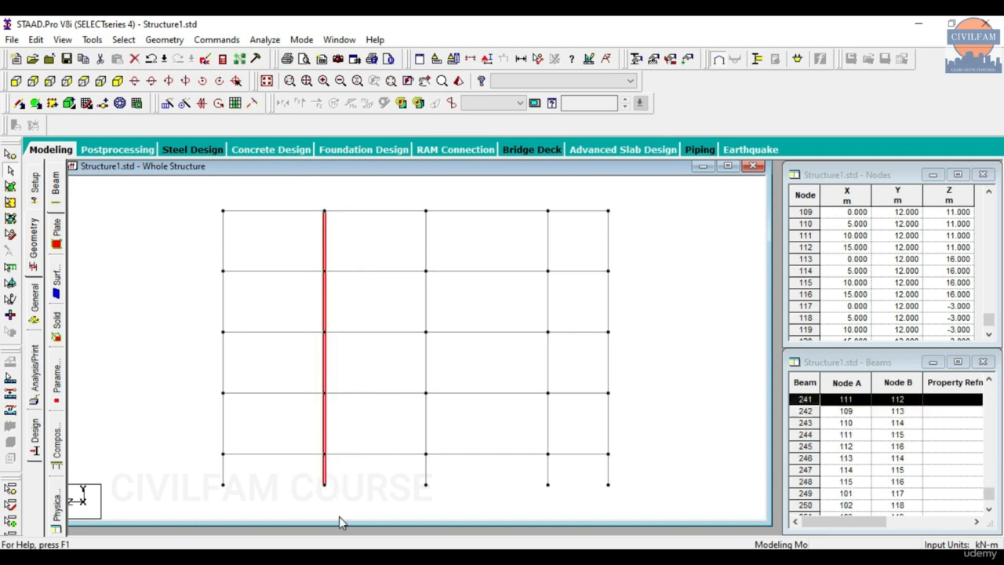
{"action": "left_click", "coordinate": [118, 81]}
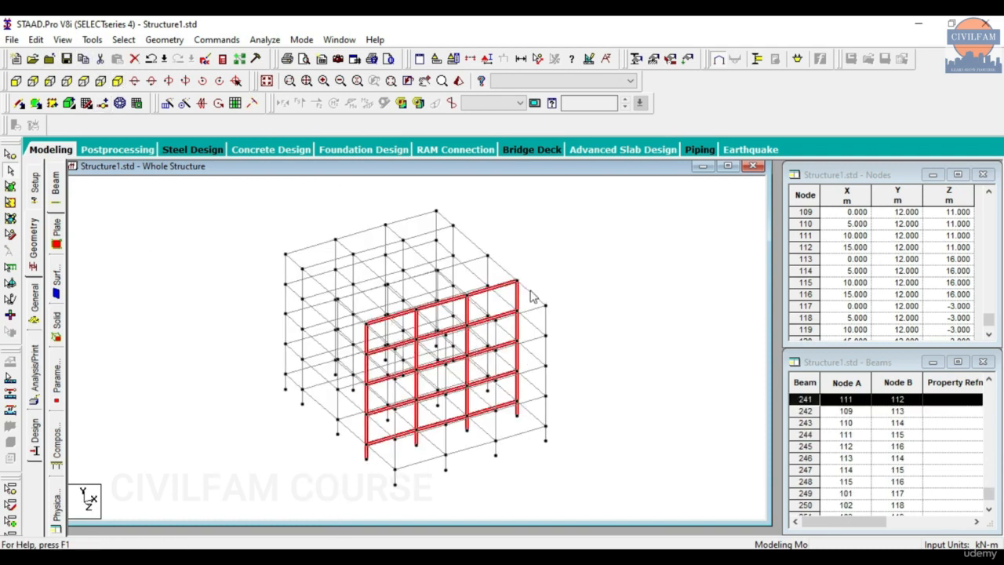
{"action": "right_click", "coordinate": [623, 223]}
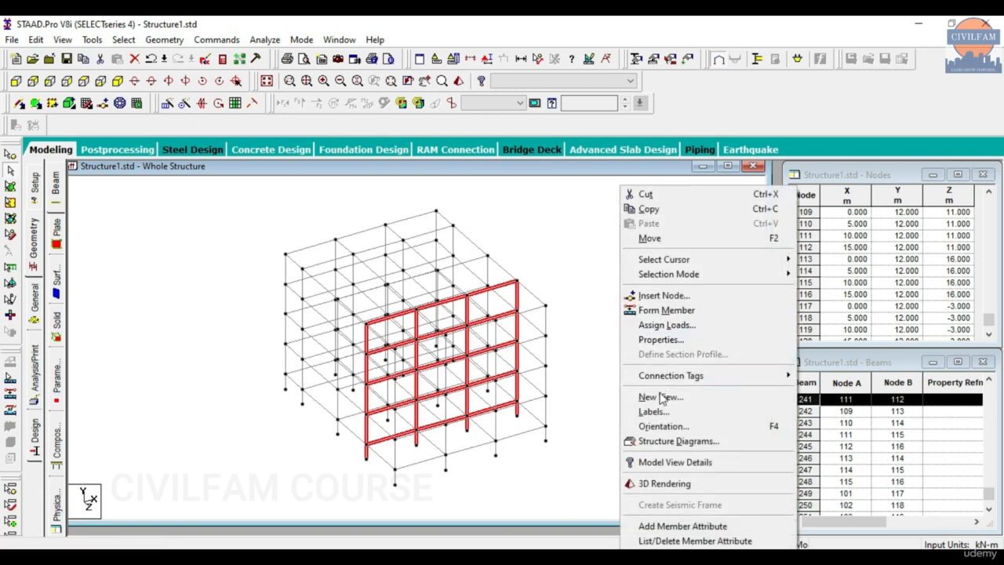
{"action": "left_click", "coordinate": [628, 398]}
{"action": "left_click", "coordinate": [598, 273]}
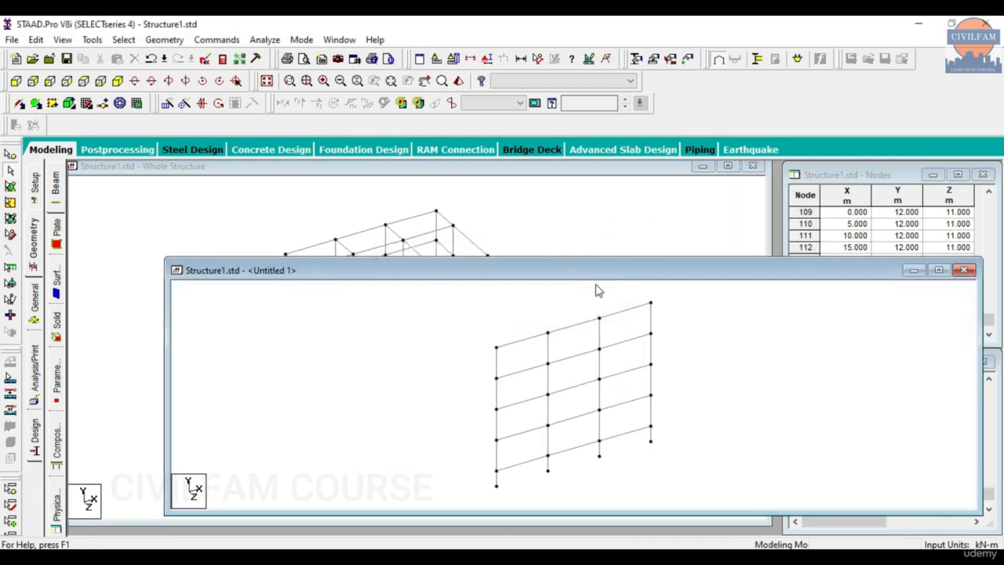
Step: Examine the isolated frame in the front view, and close its window with the selection cleared
{"action": "left_click_drag", "start_coordinate": [577, 271], "coordinate": [370, 186]}
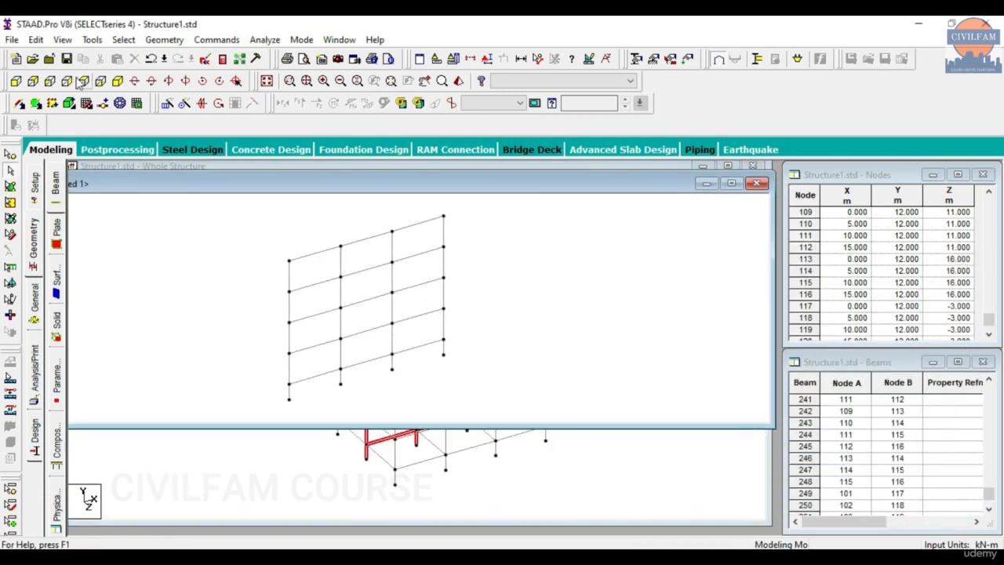
{"action": "left_click", "coordinate": [15, 82]}
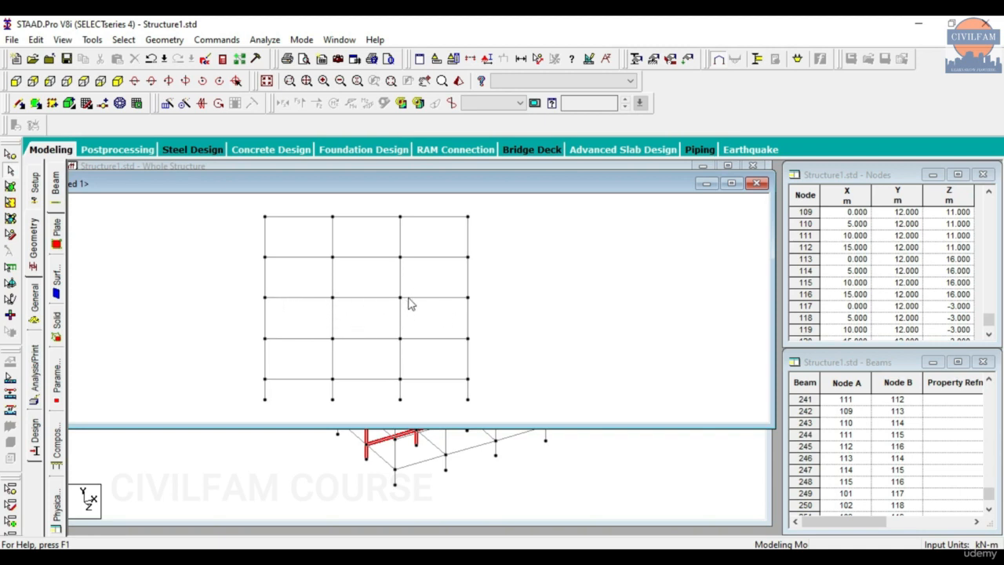
{"action": "left_click", "coordinate": [756, 182]}
{"action": "left_click", "coordinate": [564, 248]}
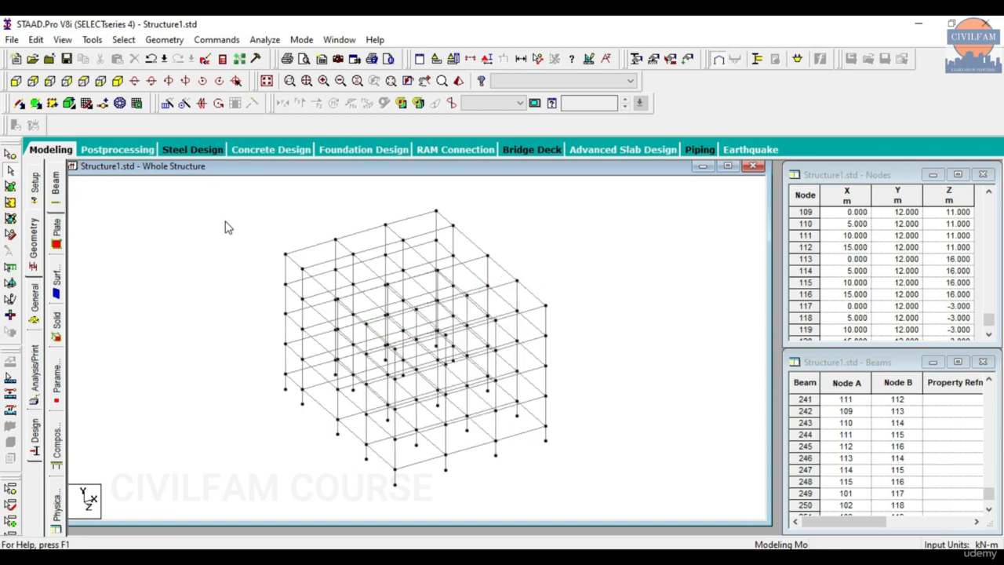
Step: Select the entire structure and delete all its beams together with their nodes
{"action": "left_click_drag", "start_coordinate": [227, 218], "coordinate": [610, 491]}
{"action": "key", "text": "Delete"}
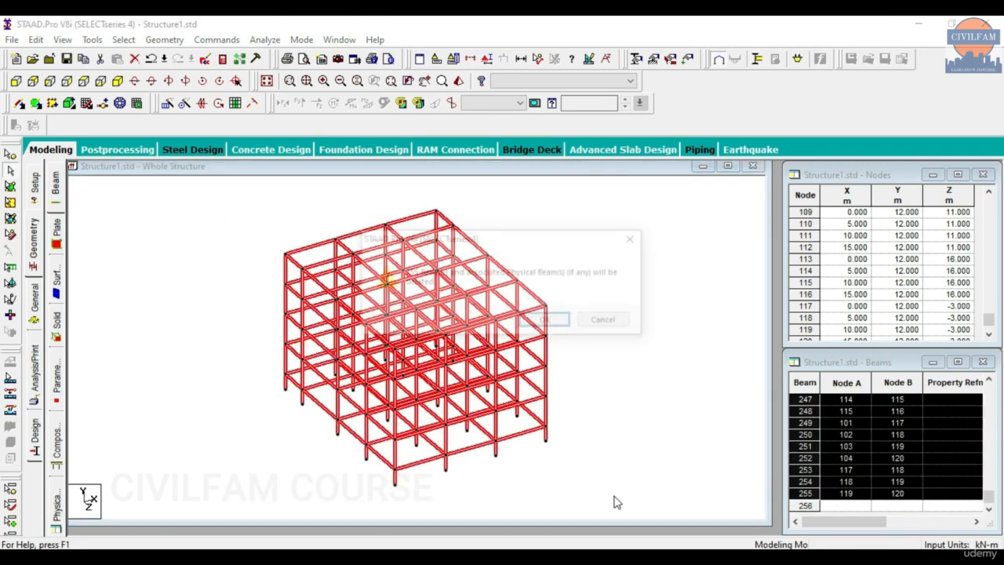
{"action": "left_click", "coordinate": [546, 322]}
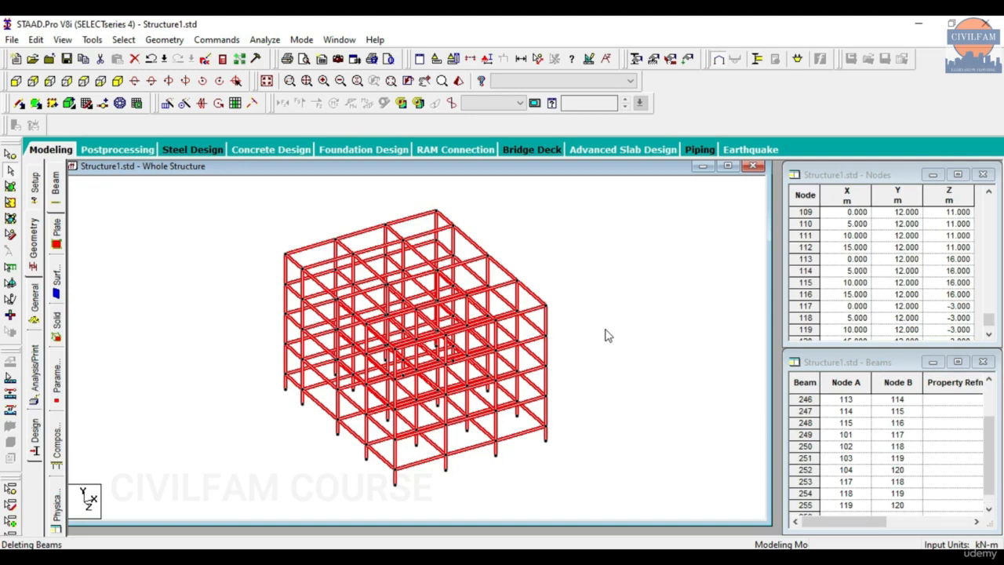
{"action": "left_click", "coordinate": [551, 321]}
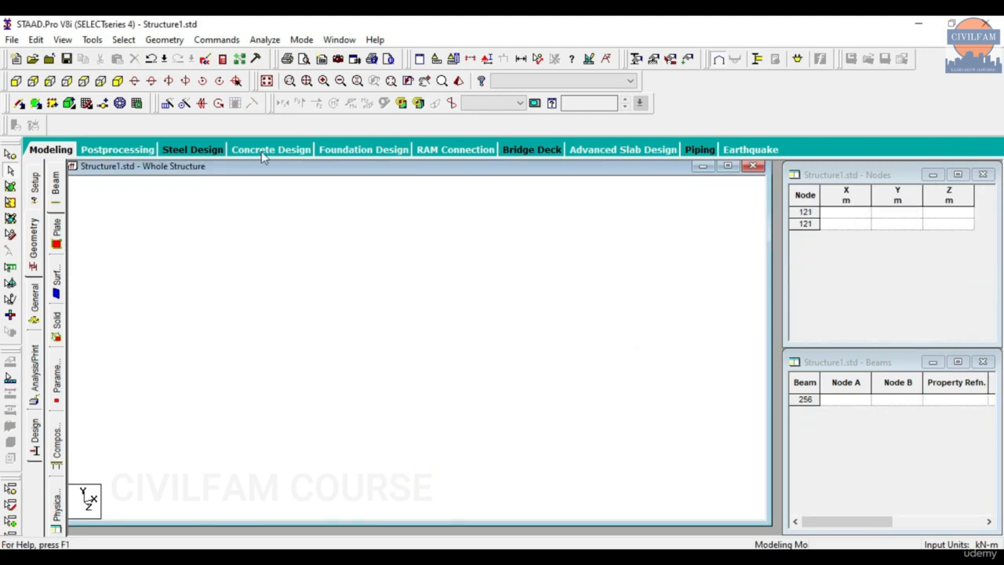
Step: Create a single node at the origin with X, Y and Z coordinates of 0
{"action": "left_click", "coordinate": [846, 223]}
{"action": "type", "text": "0"}
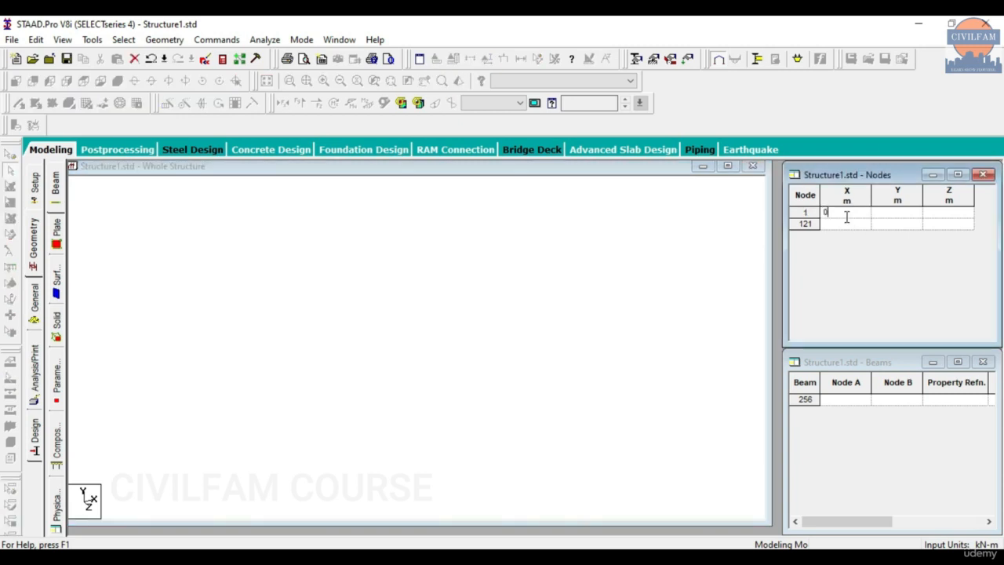
{"action": "key", "text": "Tab"}
{"action": "left_click", "coordinate": [659, 291]}
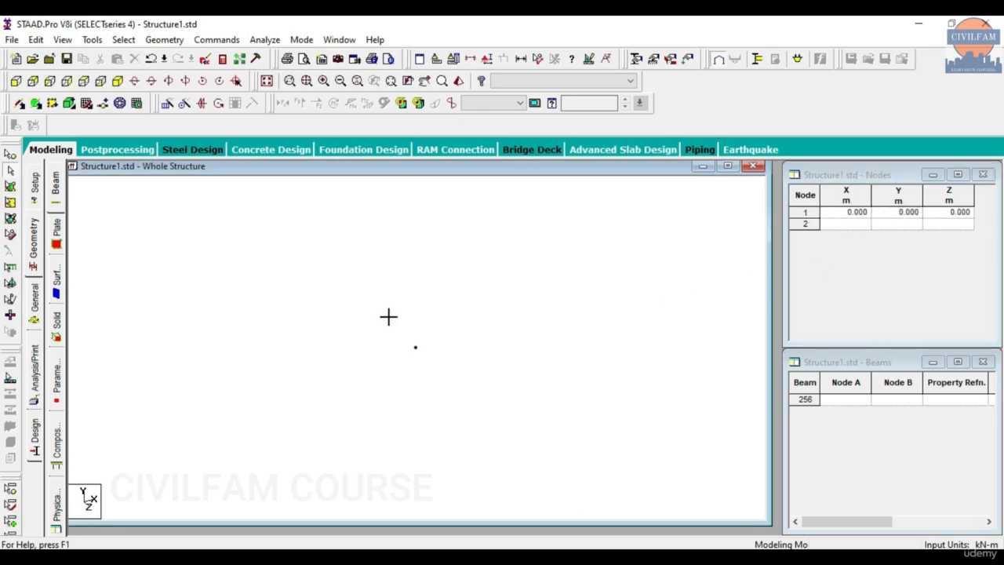
Step: Select the origin node and set up a Translational Repeat along global X with 4 steps at the 5 m default spacing
{"action": "left_click_drag", "start_coordinate": [361, 340], "coordinate": [474, 377]}
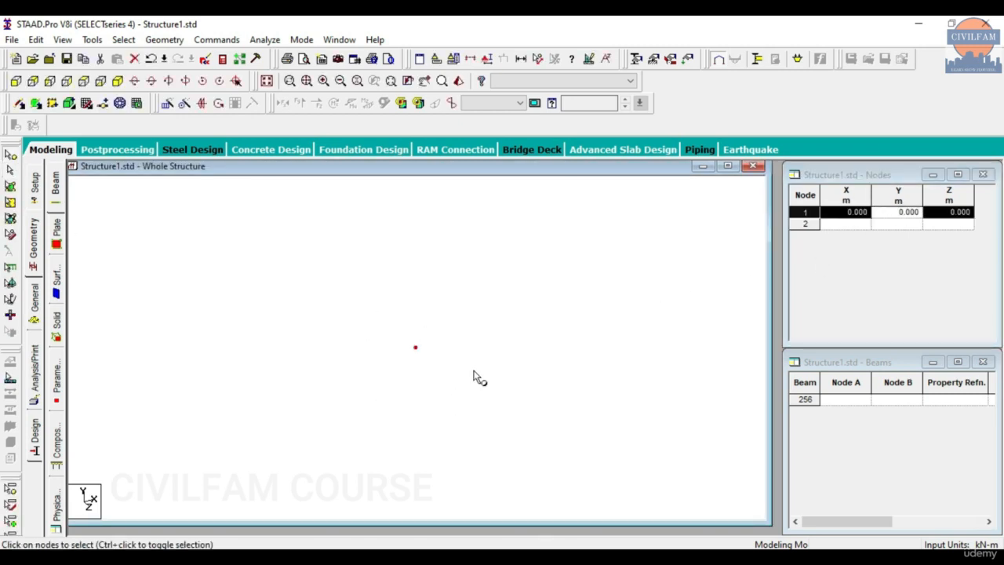
{"action": "left_click", "coordinate": [167, 102]}
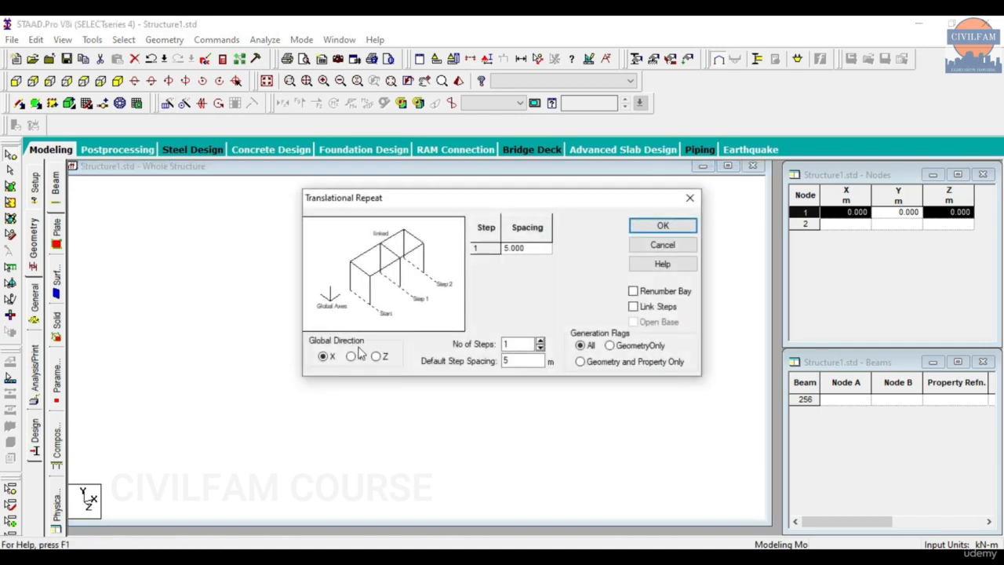
{"action": "left_click_drag", "start_coordinate": [430, 199], "coordinate": [109, 122]}
{"action": "left_click", "coordinate": [220, 264]}
{"action": "left_click", "coordinate": [219, 265]}
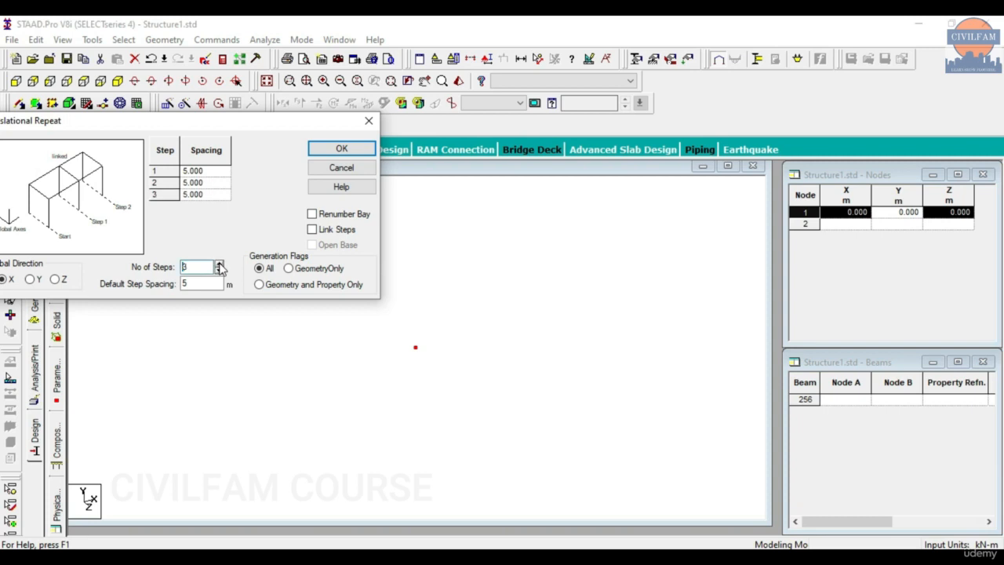
{"action": "left_click", "coordinate": [219, 265]}
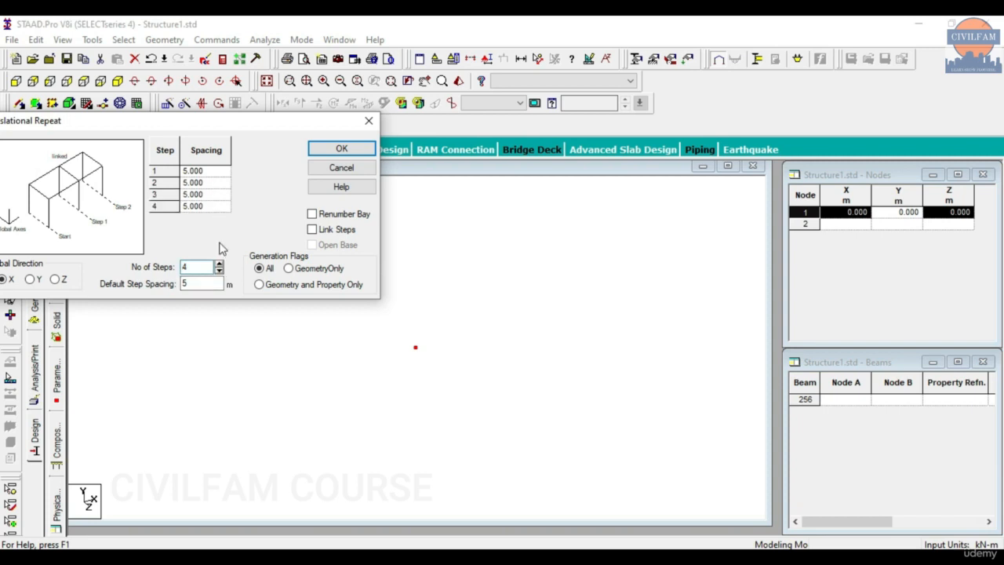
Step: Set the spacings of repeat steps 2, 3 and 4 to 3, 6 and 7 m, and generate the repeat with linked steps
{"action": "left_click", "coordinate": [186, 184]}
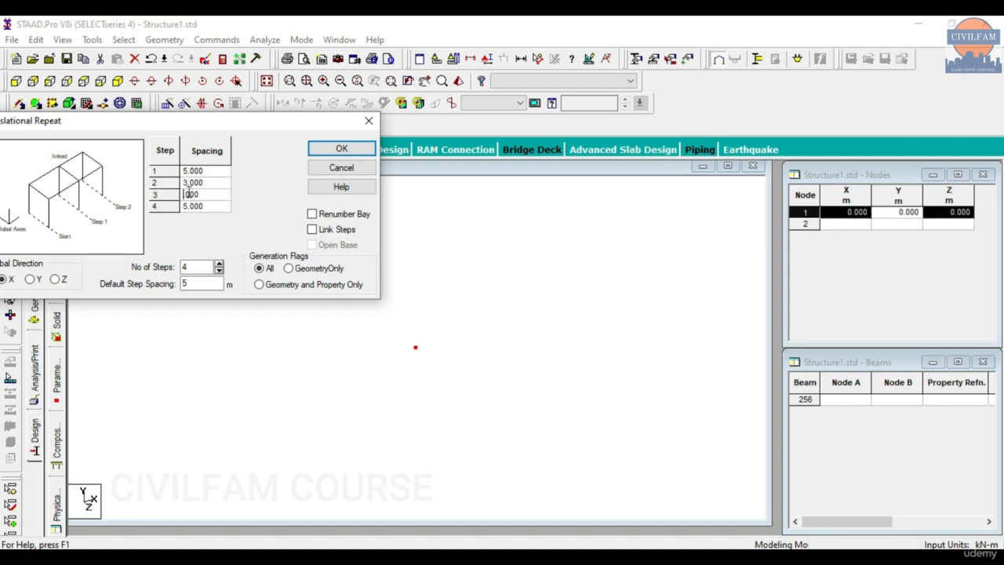
{"action": "type", "text": "6"}
{"action": "left_click", "coordinate": [186, 205]}
{"action": "left_click", "coordinate": [330, 229]}
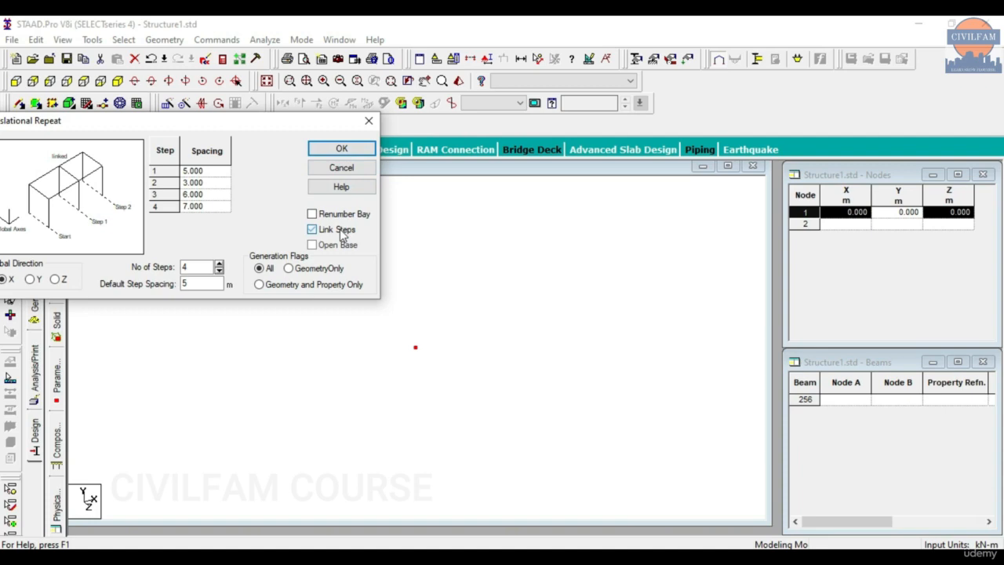
{"action": "left_click", "coordinate": [339, 151]}
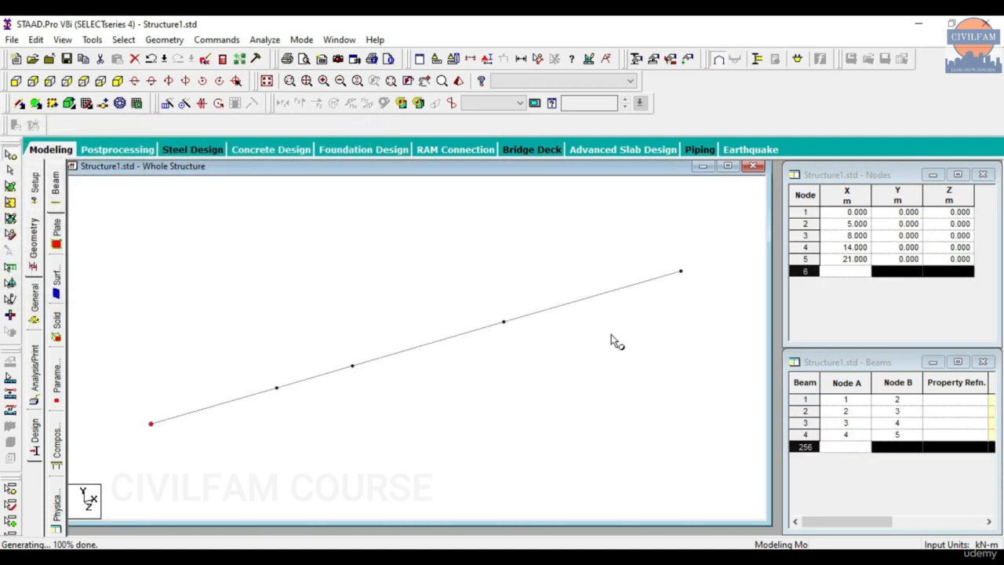
Step: Display the dimensions of all beams in the current view
{"action": "left_click", "coordinate": [123, 39]}
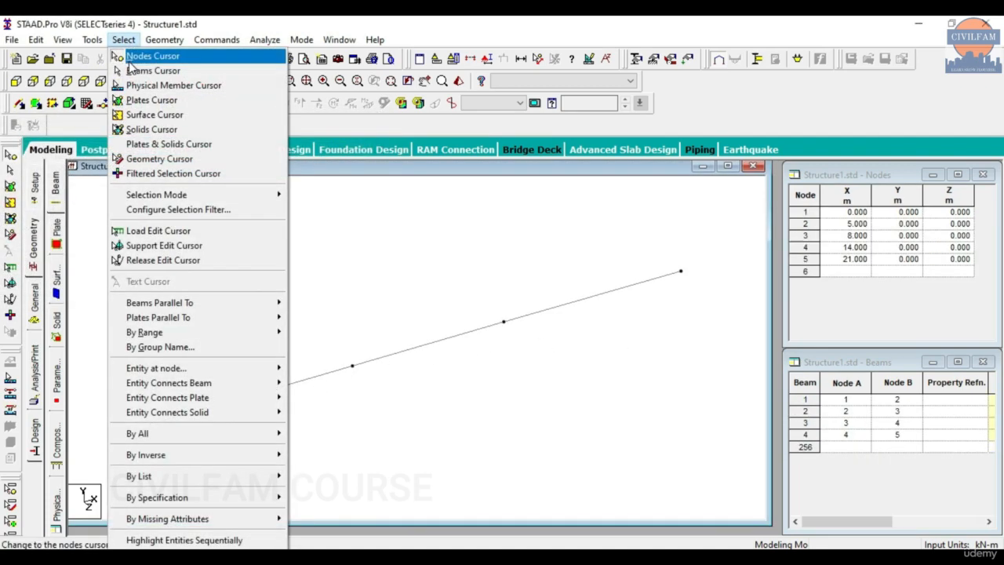
{"action": "left_click", "coordinate": [141, 295]}
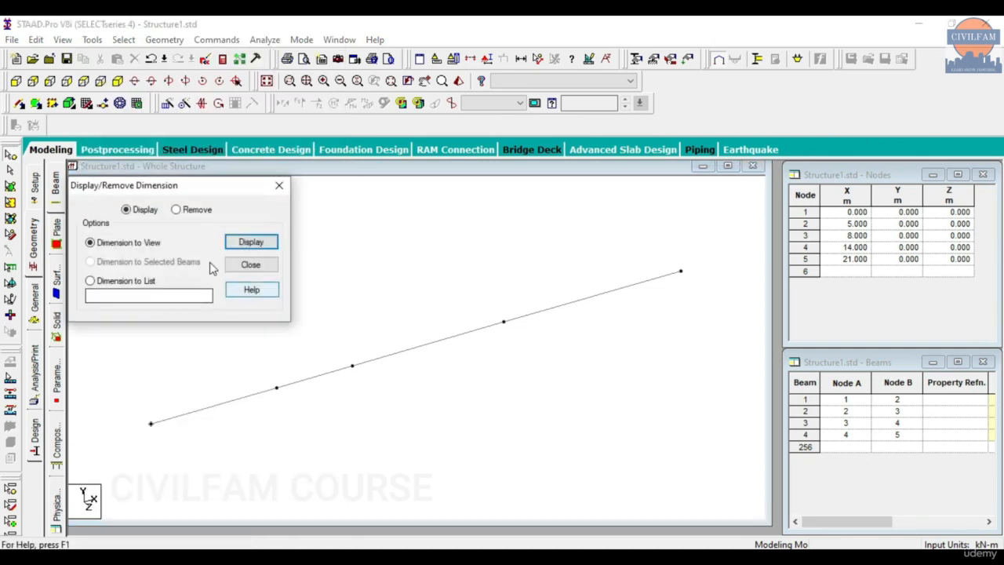
{"action": "left_click", "coordinate": [247, 244]}
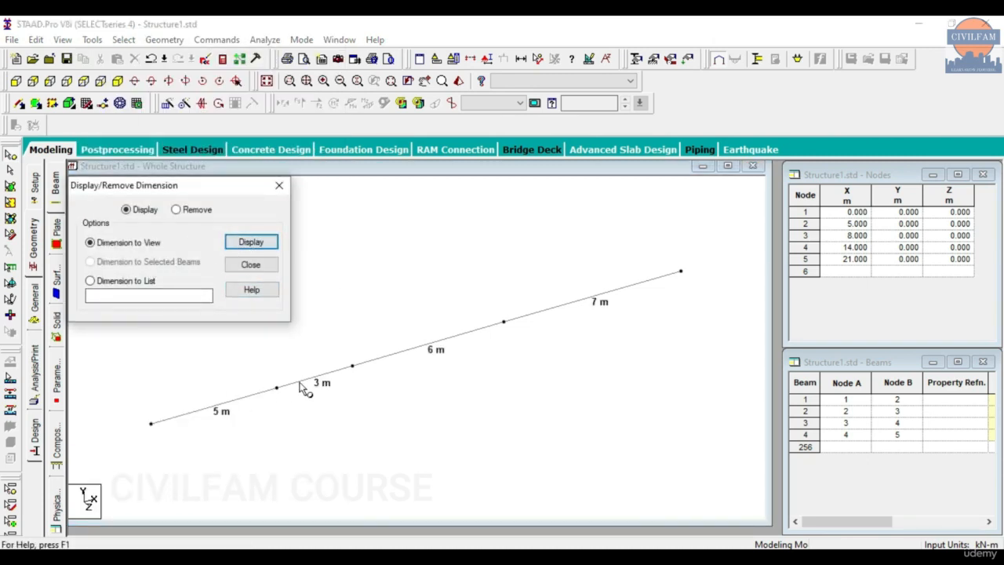
{"action": "left_click", "coordinate": [279, 185]}
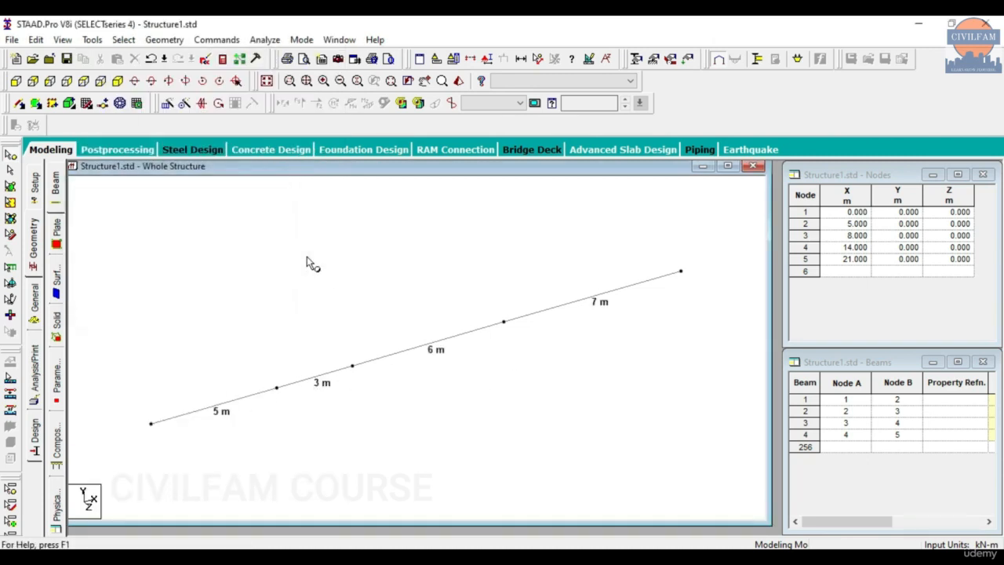
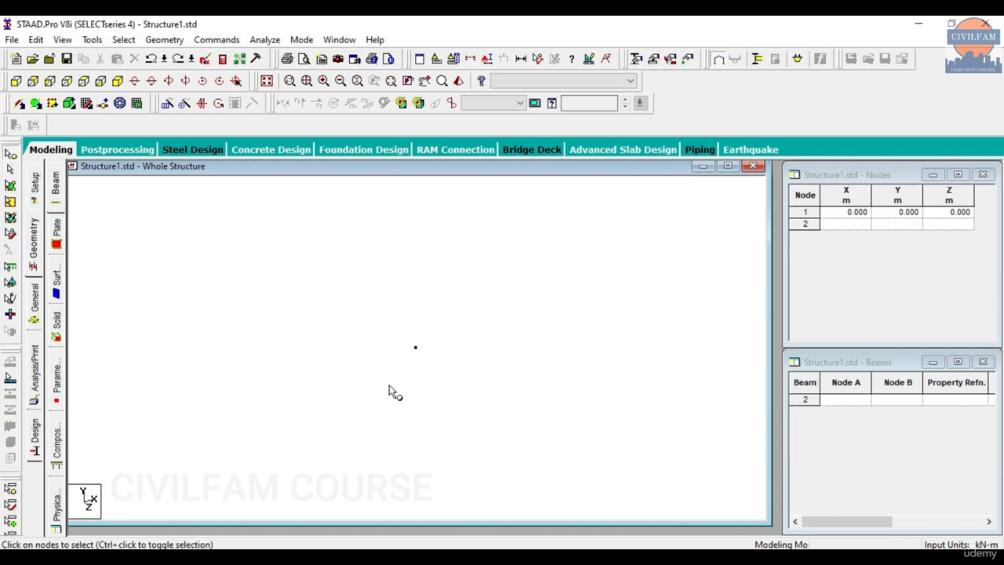
Step: Select the origin node and set up a Translational Repeat along global X with 4 steps at a 5 m default spacing
{"action": "left_click_drag", "start_coordinate": [371, 307], "coordinate": [464, 394]}
{"action": "left_click", "coordinate": [167, 103]}
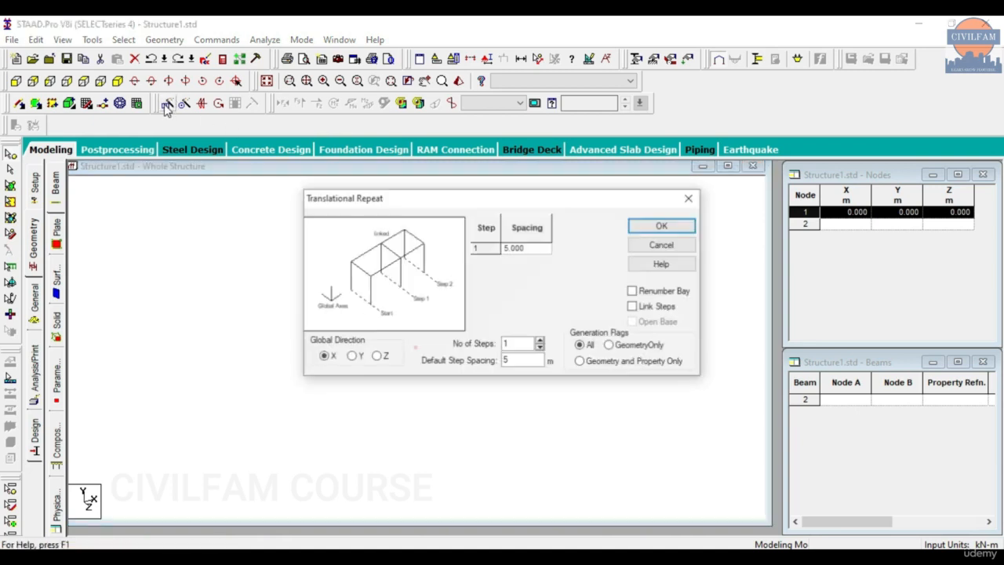
{"action": "left_click_drag", "start_coordinate": [542, 197], "coordinate": [191, 191]}
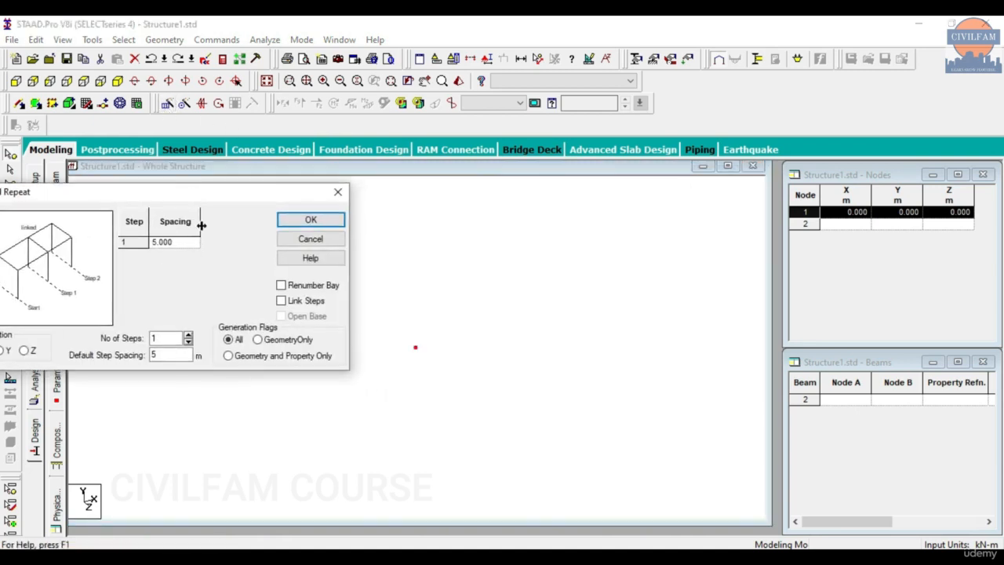
{"action": "left_click", "coordinate": [188, 336]}
{"action": "left_click", "coordinate": [188, 336]}
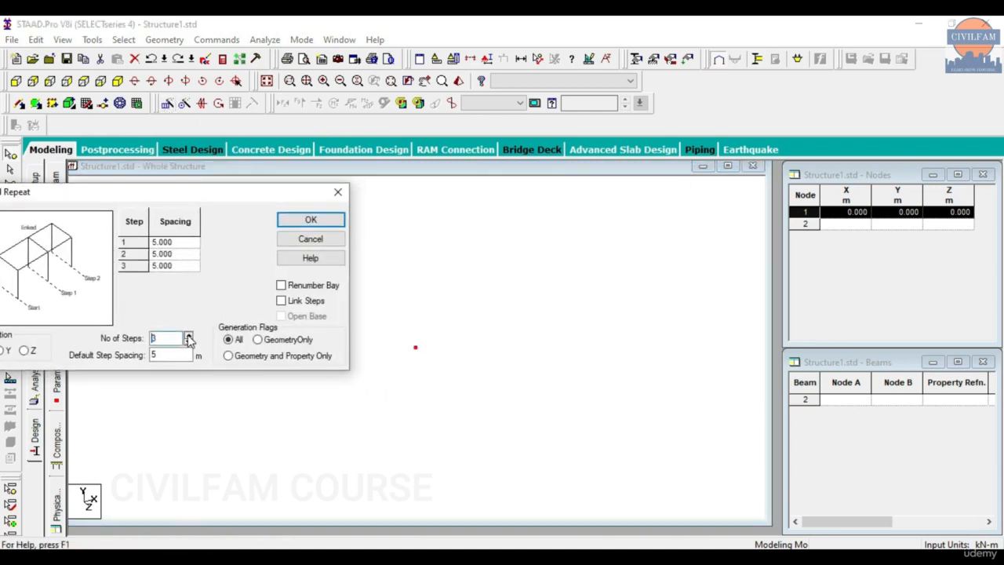
{"action": "left_click", "coordinate": [188, 336]}
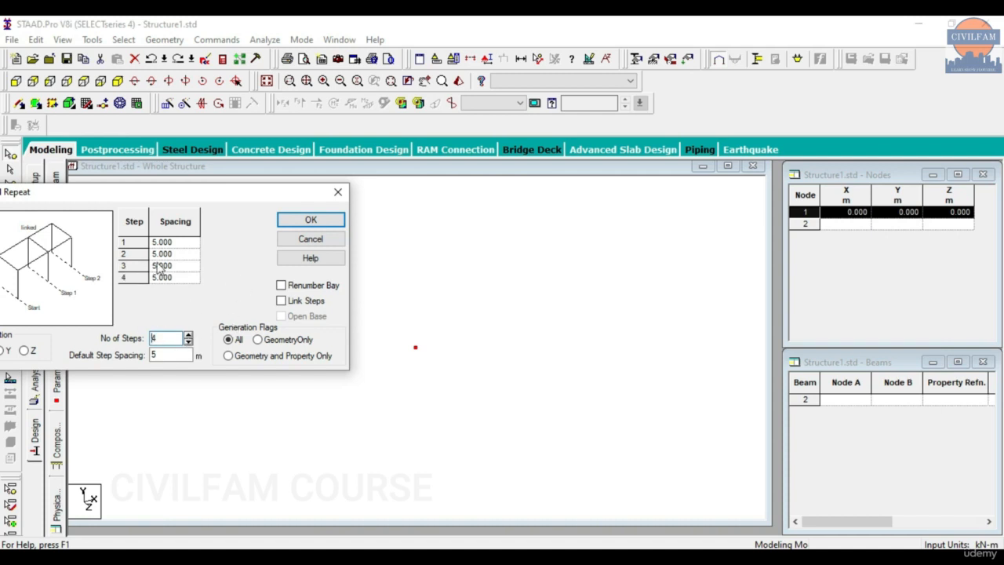
Step: Set the spacings of repeat steps 2, 3 and 4 to 3, 6 and 8 m, and generate the repeat with linked steps
{"action": "left_click", "coordinate": [156, 254]}
{"action": "left_click", "coordinate": [155, 254]}
{"action": "double_click", "coordinate": [157, 266]}
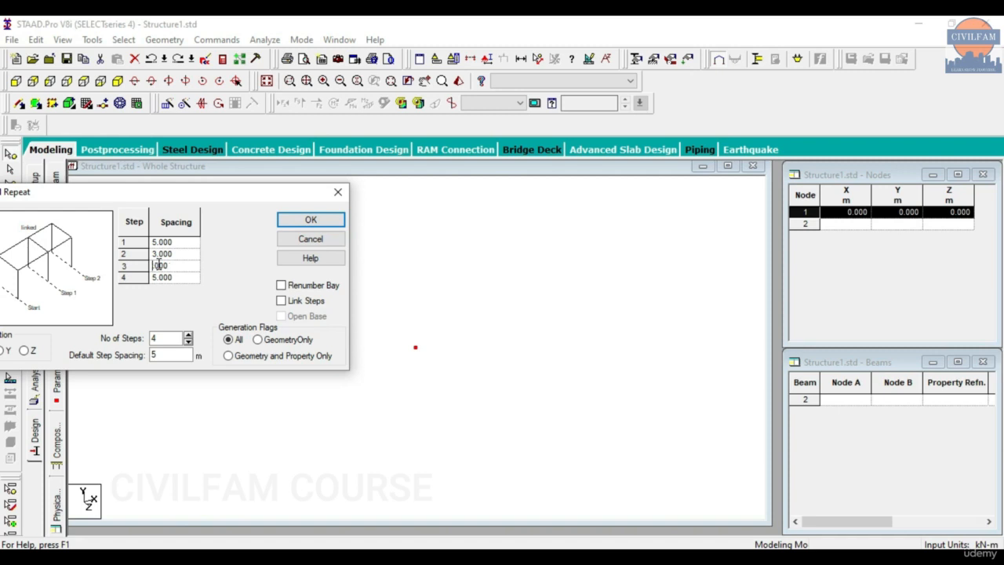
{"action": "double_click", "coordinate": [159, 277]}
{"action": "left_click", "coordinate": [315, 301]}
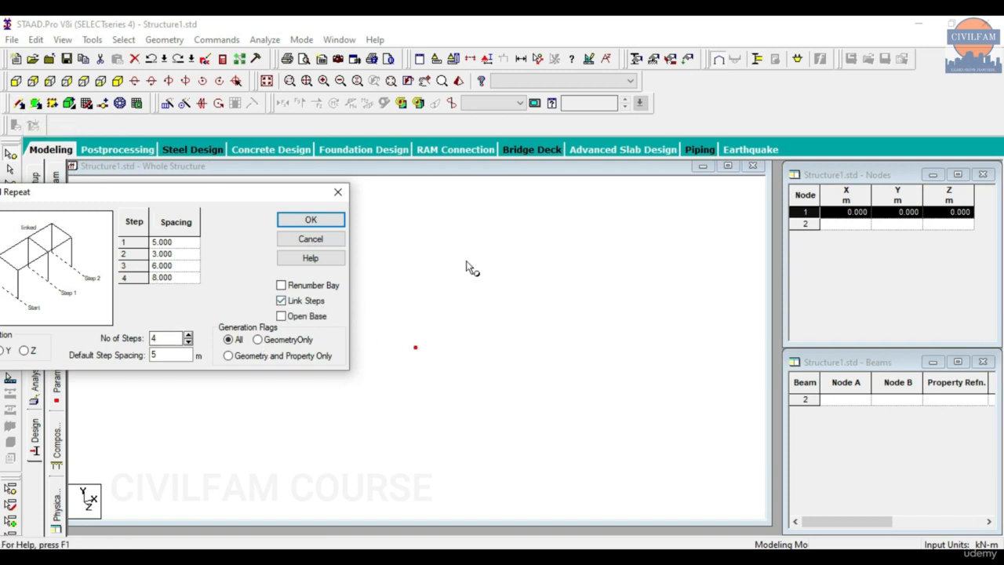
{"action": "left_click", "coordinate": [304, 220]}
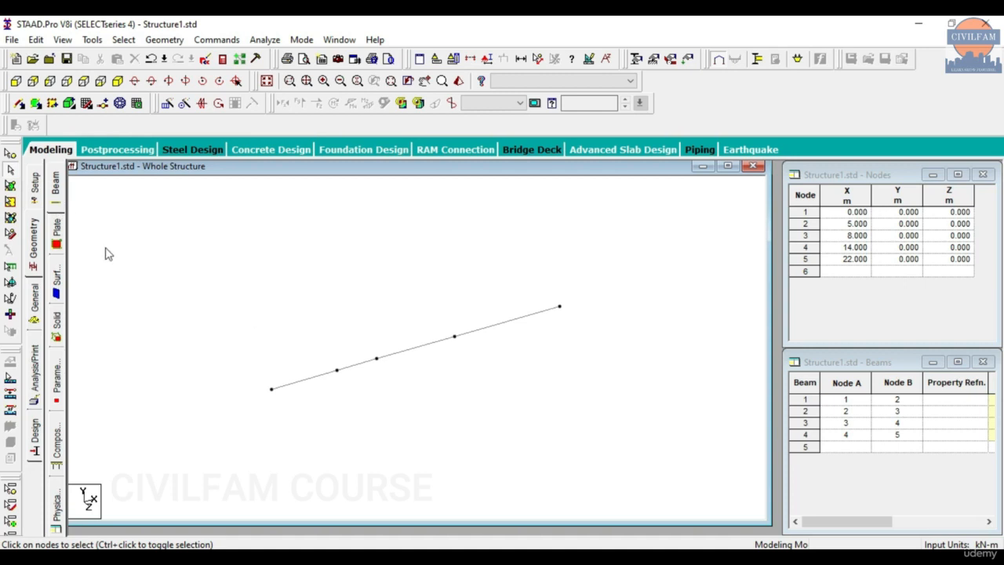
Step: Select the whole line of beams and set up a Translational Repeat along global Z with 4 steps
{"action": "left_click", "coordinate": [11, 153]}
{"action": "left_click_drag", "start_coordinate": [199, 235], "coordinate": [650, 439]}
{"action": "left_click", "coordinate": [167, 103]}
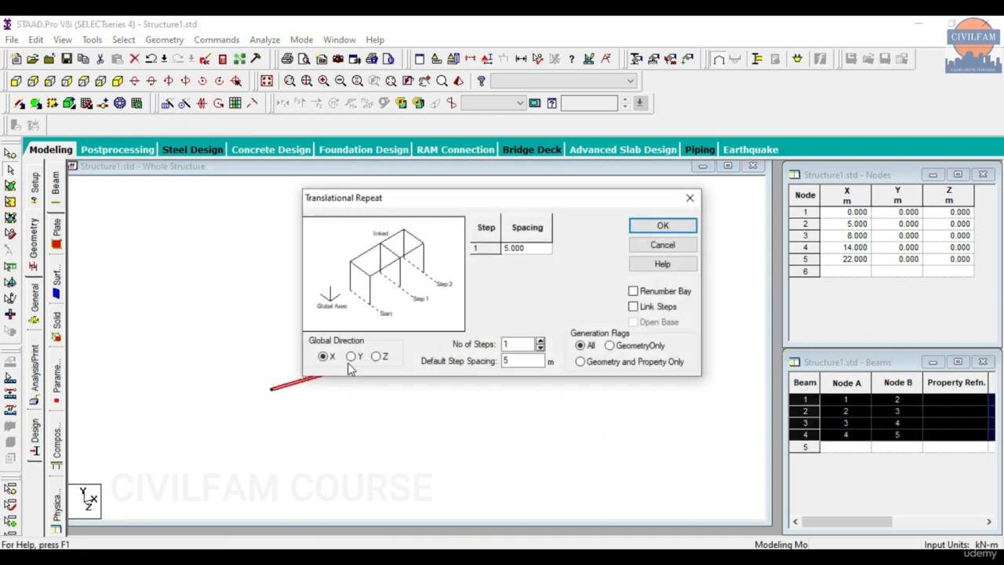
{"action": "left_click", "coordinate": [376, 356]}
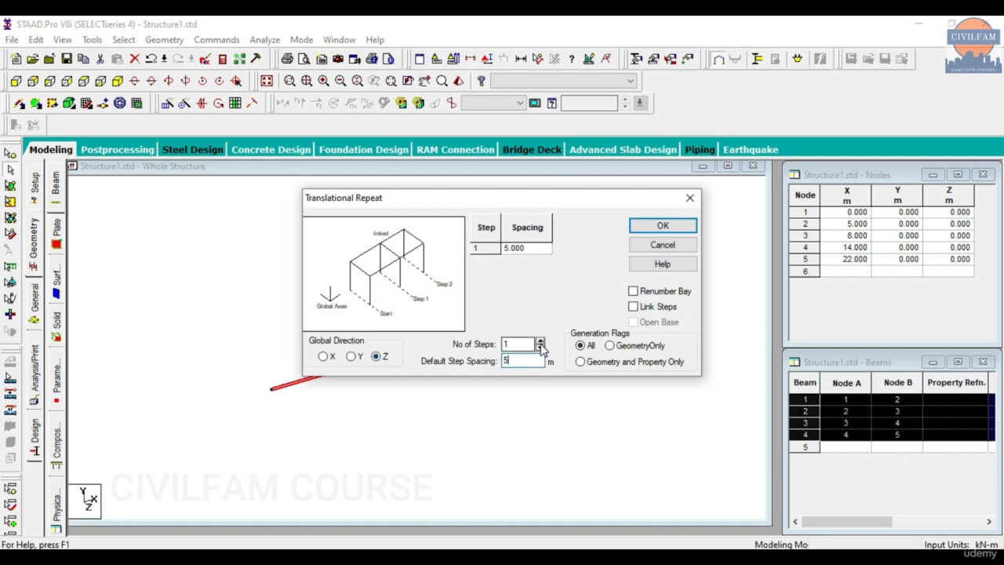
{"action": "left_click", "coordinate": [539, 340]}
{"action": "left_click", "coordinate": [539, 340]}
{"action": "left_click", "coordinate": [540, 340]}
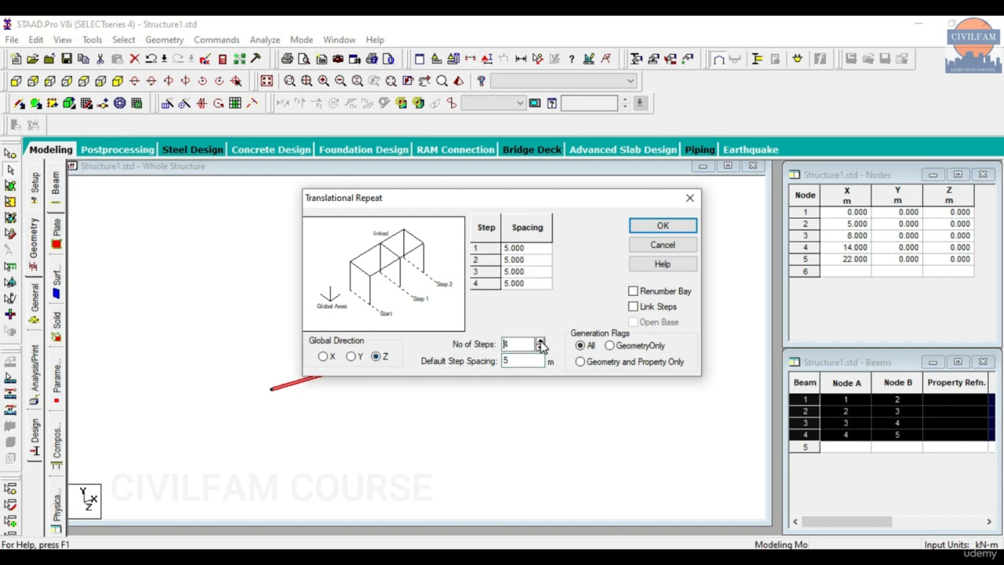
Step: Set the Z repeat spacings to -4, -3, -2 and -1 m for steps 1 to 4, and generate the grid with linked steps
{"action": "left_click", "coordinate": [515, 247]}
{"action": "key", "text": "BackSpace"}
{"action": "type", "text": "-4"}
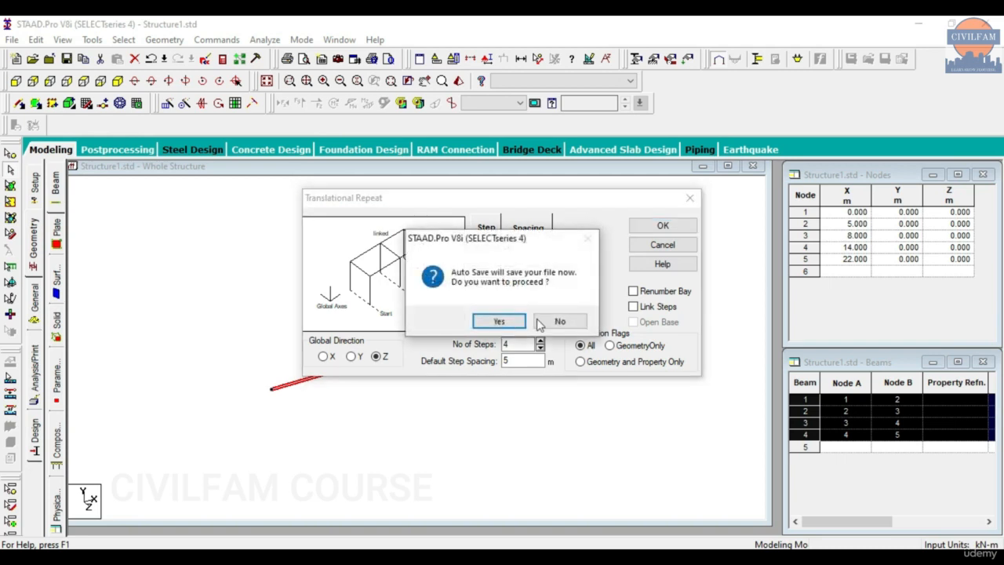
{"action": "left_click", "coordinate": [564, 321]}
{"action": "left_click", "coordinate": [533, 259]}
{"action": "key", "text": "shift+Home"}
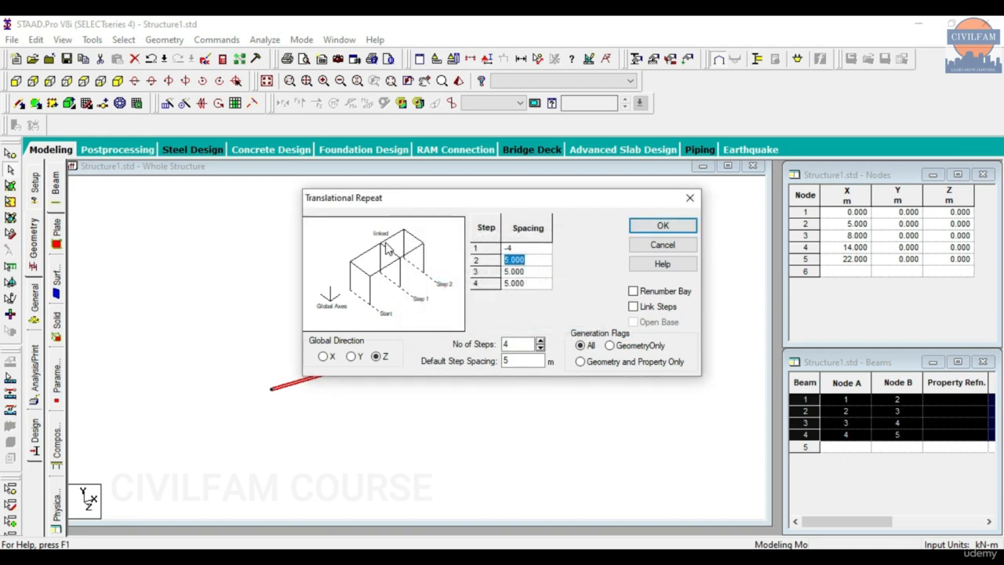
{"action": "type", "text": "-3"}
{"action": "left_click", "coordinate": [545, 273]}
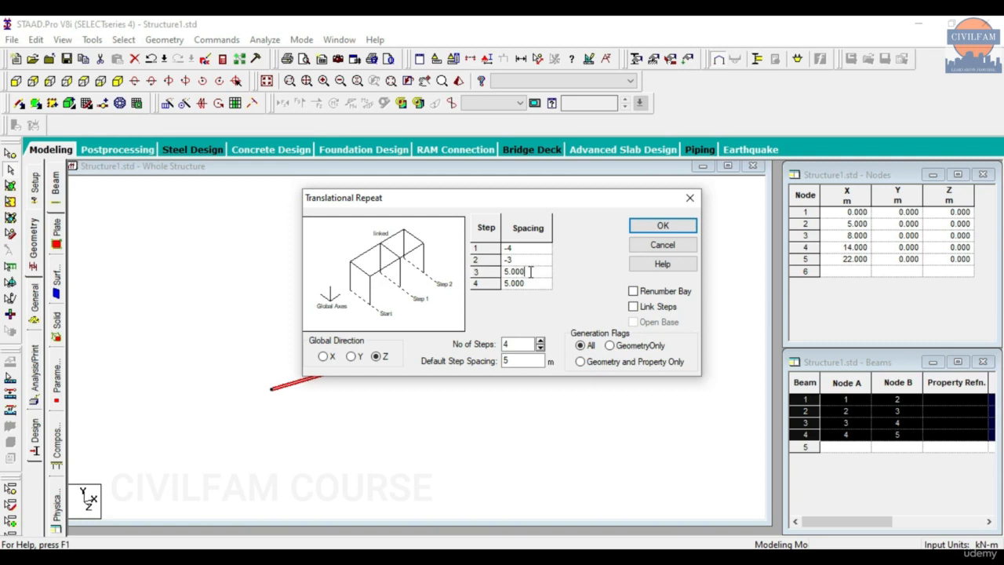
{"action": "key", "text": "shift+Home"}
{"action": "type", "text": "-2"}
{"action": "key", "text": "shift+Home"}
{"action": "type", "text": "-"}
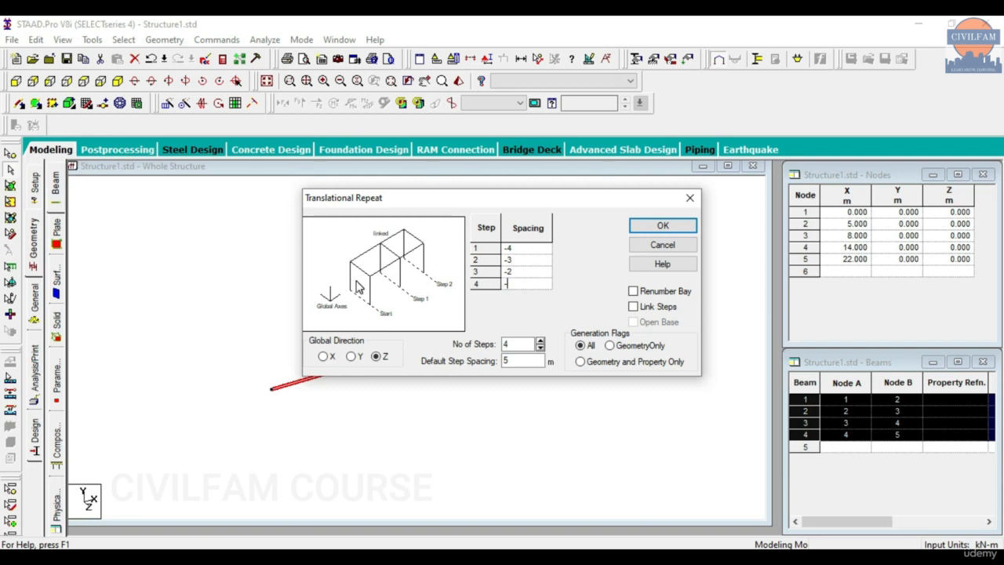
{"action": "type", "text": "1"}
{"action": "left_click", "coordinate": [633, 306]}
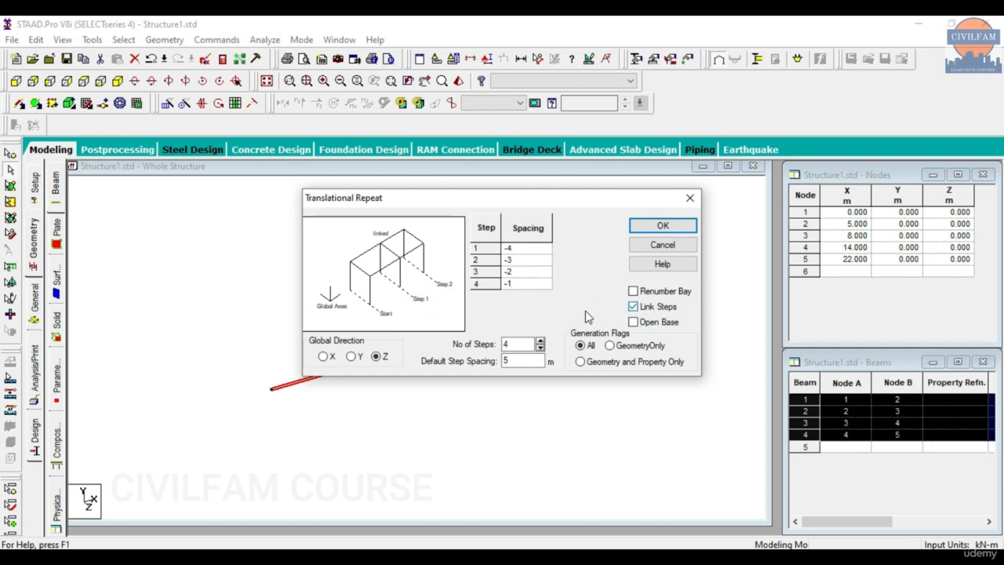
{"action": "left_click", "coordinate": [661, 225]}
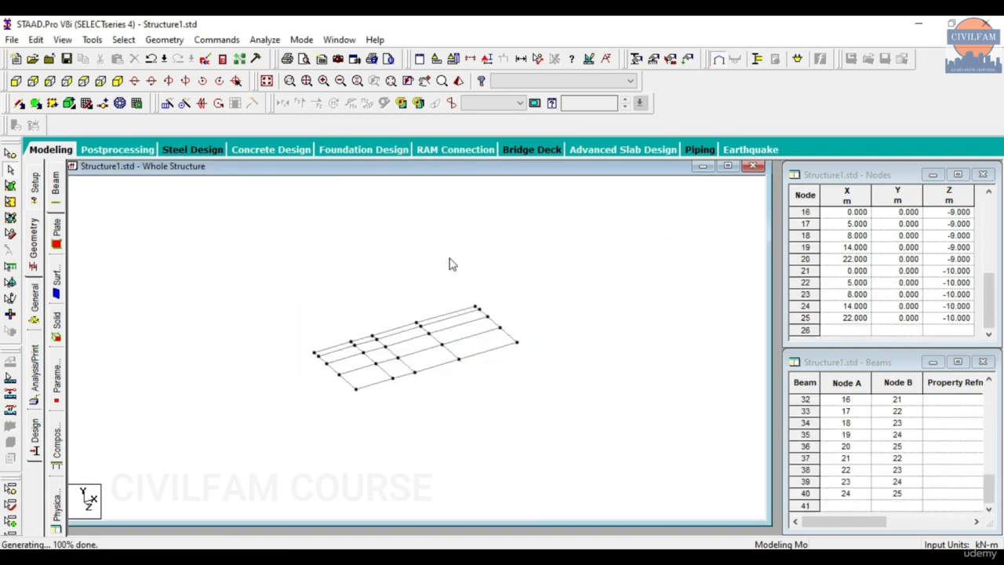
Step: Display the dimensions of all beams of the generated grid in the view
{"action": "scroll", "coordinate": [252, 364], "scroll_direction": "up", "scroll_amount": 2}
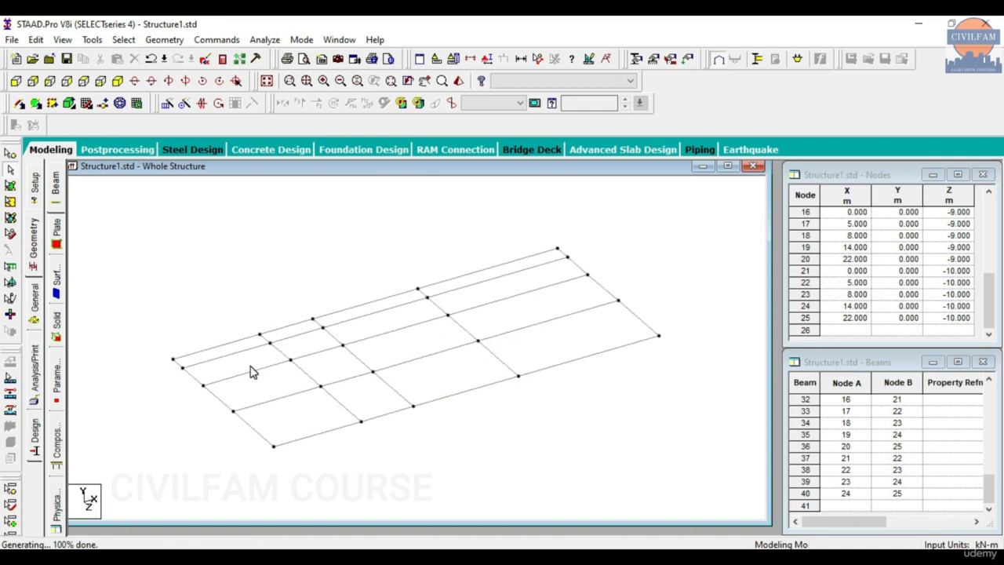
{"action": "scroll", "coordinate": [250, 330], "scroll_direction": "down", "scroll_amount": 1}
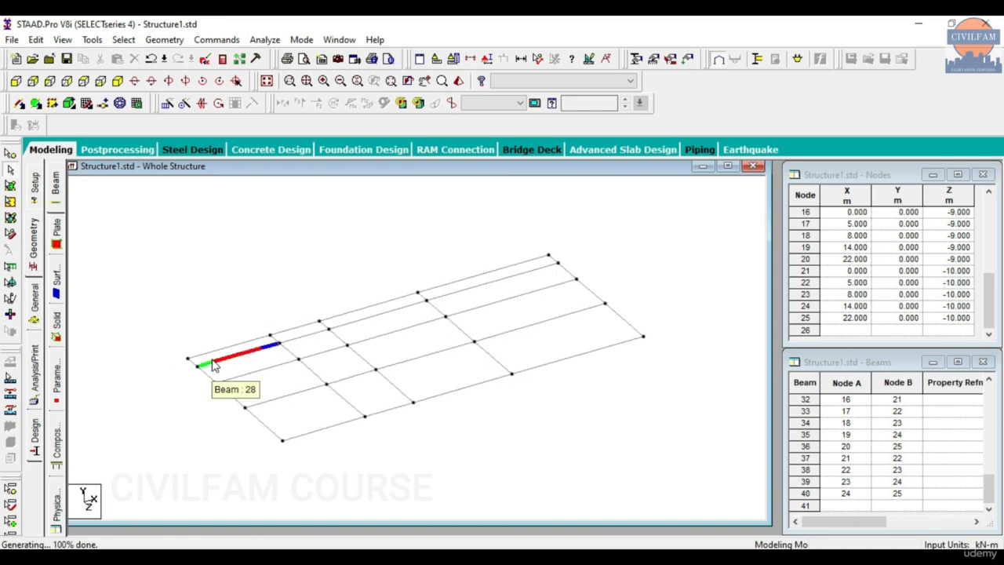
{"action": "left_click", "coordinate": [96, 39]}
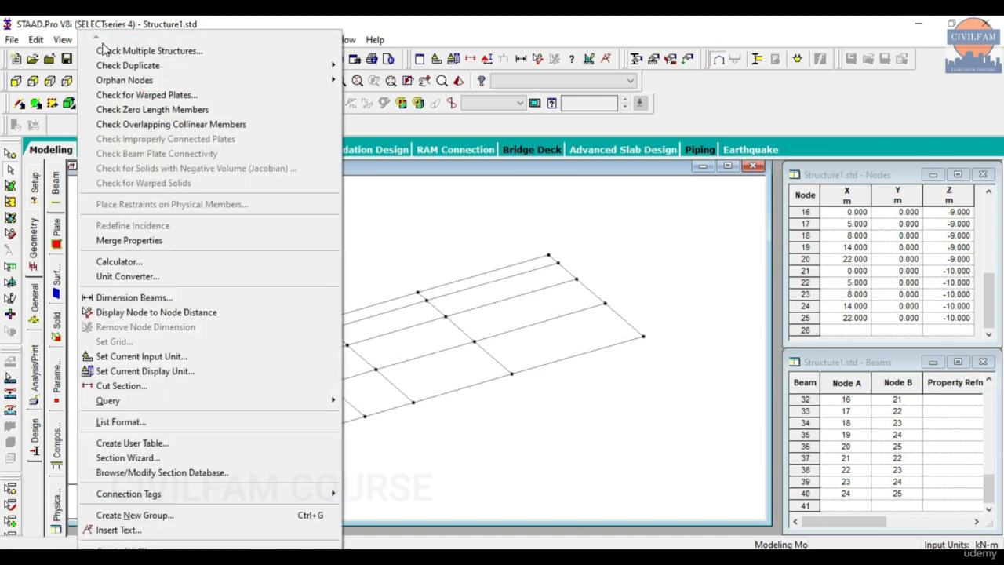
{"action": "left_click", "coordinate": [114, 27]}
{"action": "left_click", "coordinate": [93, 39]}
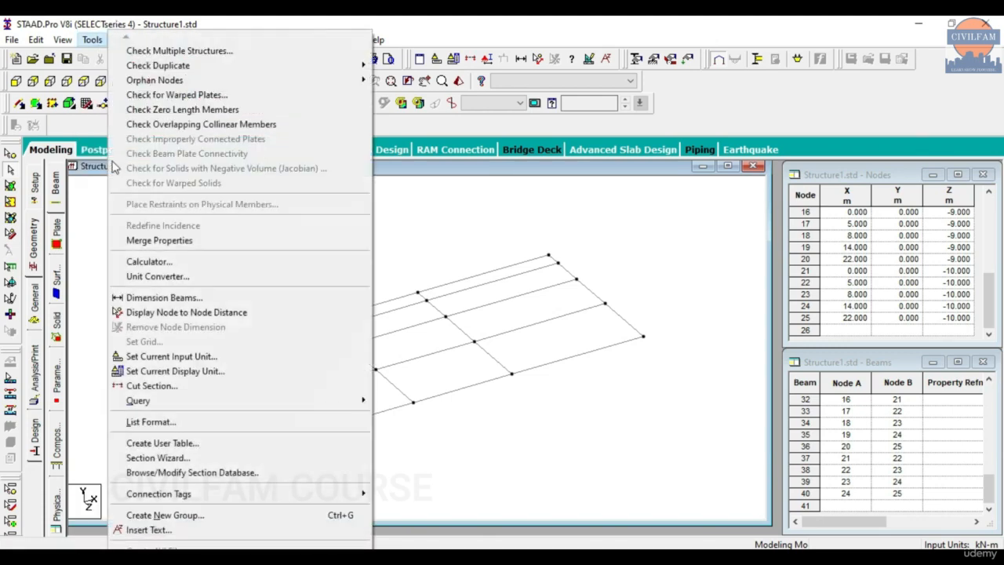
{"action": "left_click", "coordinate": [135, 297]}
{"action": "left_click", "coordinate": [249, 242]}
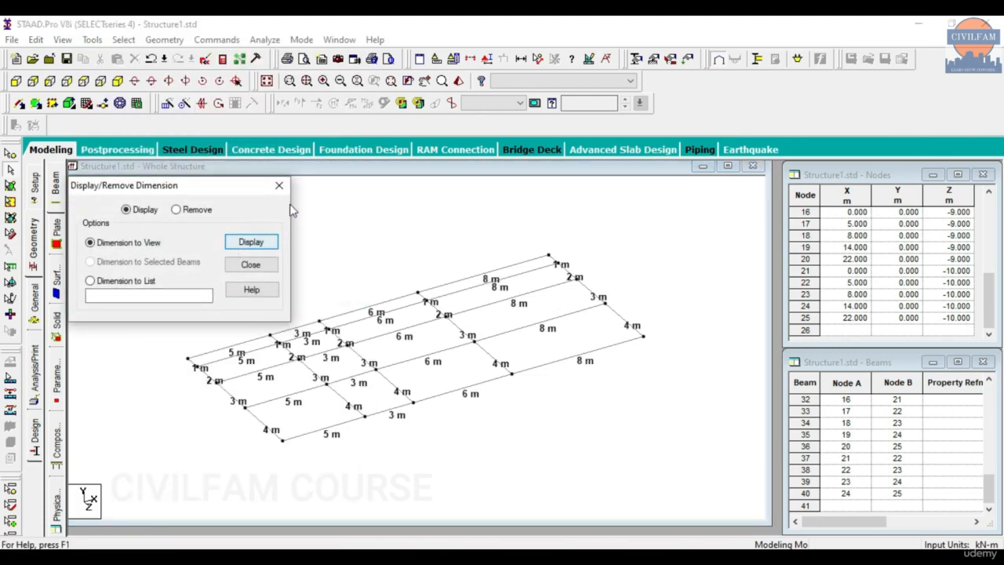
{"action": "left_click", "coordinate": [279, 186]}
{"action": "scroll", "coordinate": [196, 381], "scroll_direction": "up", "scroll_amount": 4}
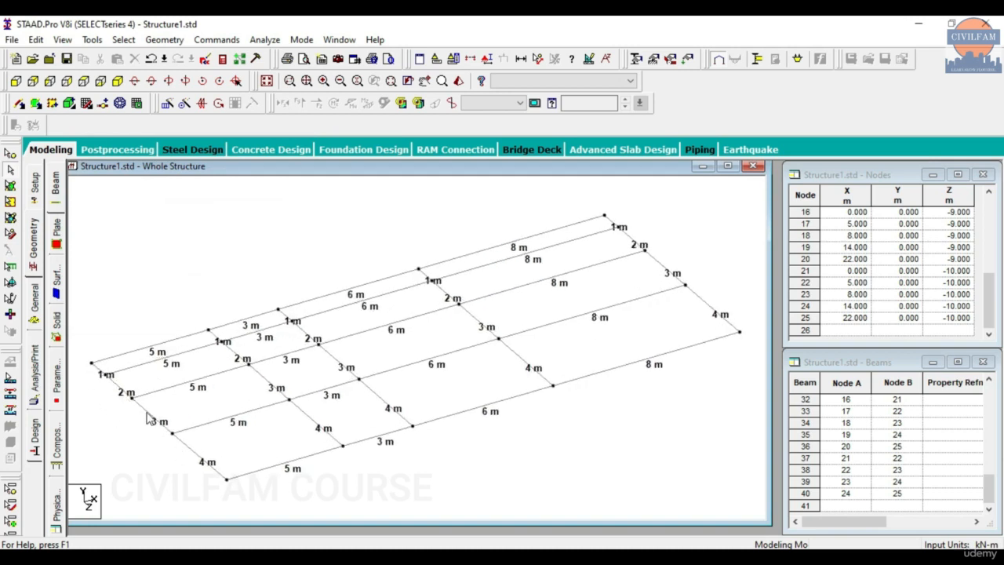
Step: Compare the coordinates of the first three nodes along the front X line with the displayed beam dimensions
{"action": "scroll", "coordinate": [919, 284], "scroll_direction": "up", "scroll_amount": 5}
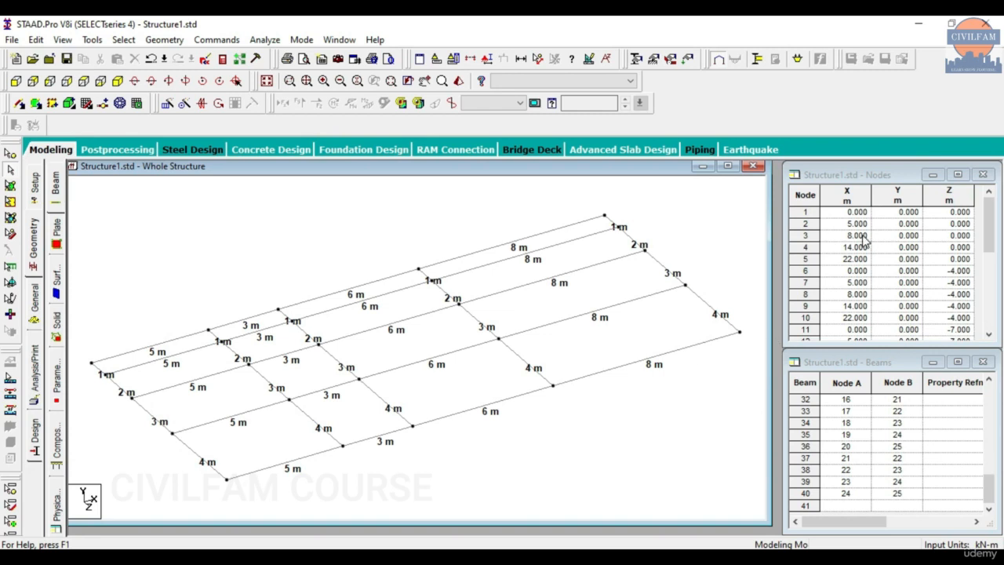
{"action": "left_click", "coordinate": [855, 225]}
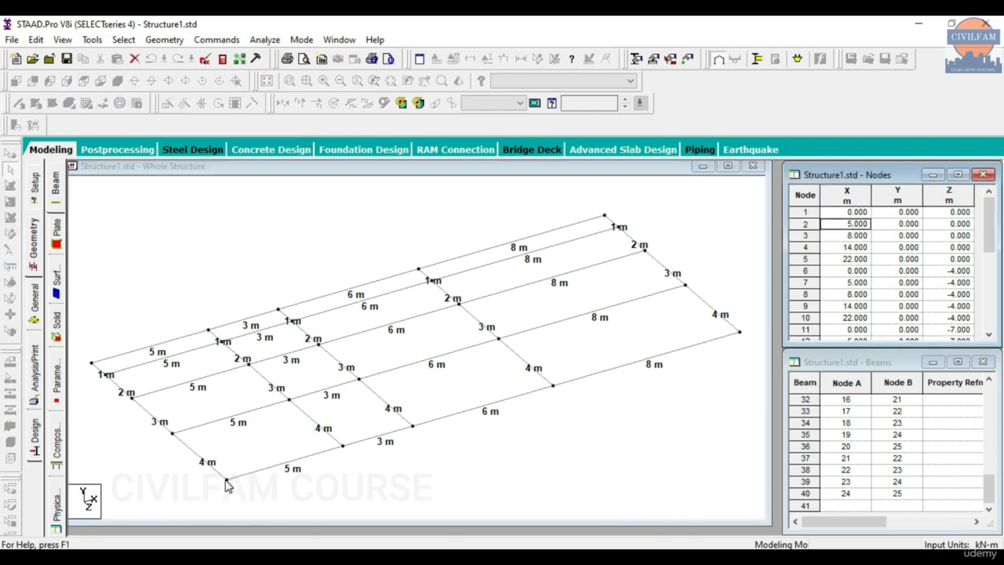
{"action": "left_click", "coordinate": [330, 457]}
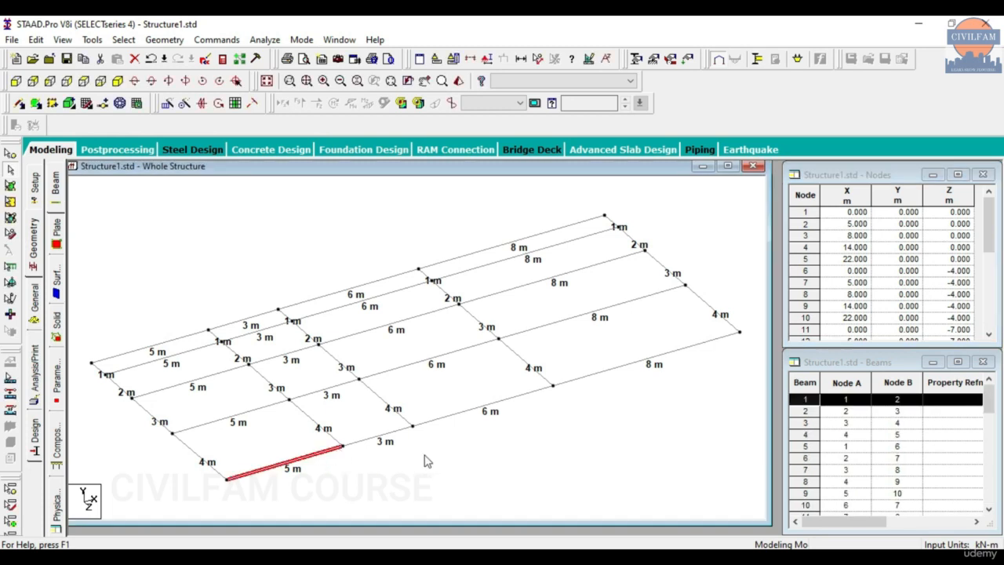
{"action": "left_click", "coordinate": [272, 490]}
{"action": "left_click", "coordinate": [11, 154]}
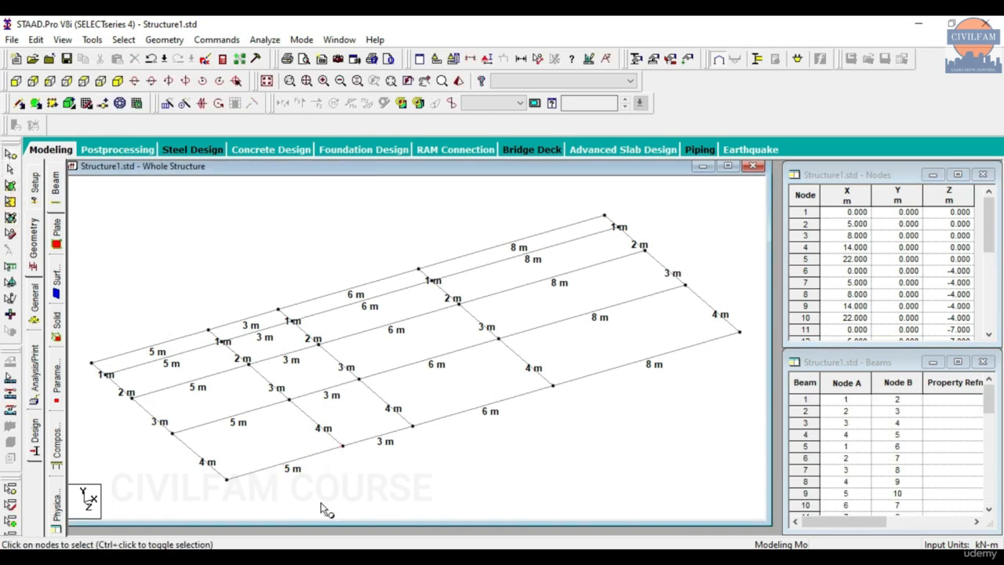
{"action": "left_click", "coordinate": [226, 479]}
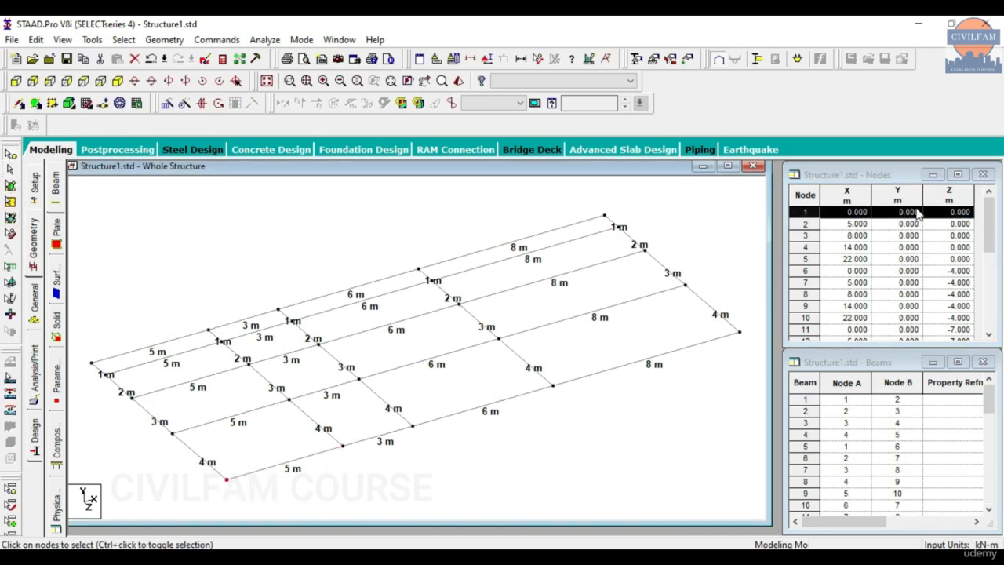
{"action": "left_click", "coordinate": [342, 445]}
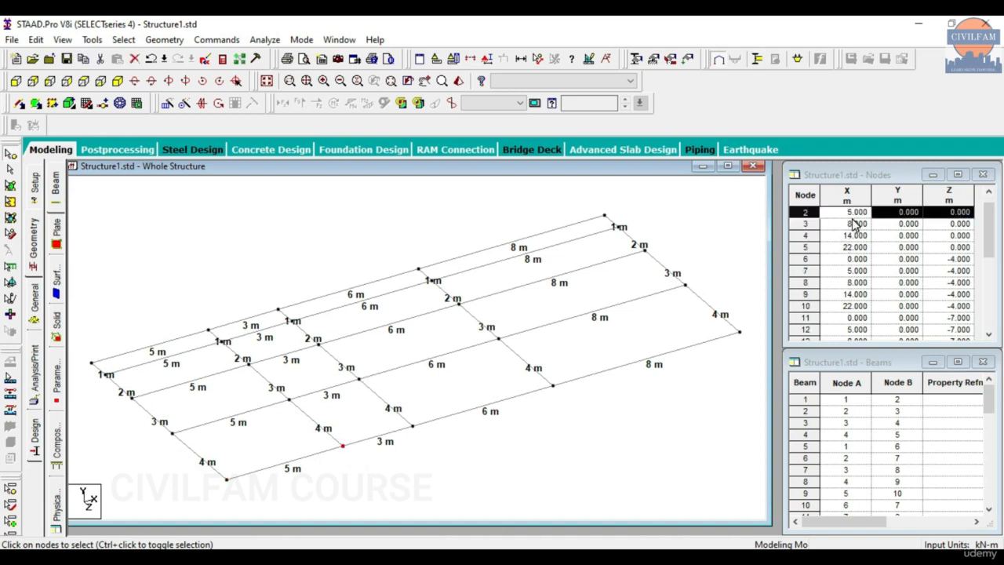
{"action": "scroll", "coordinate": [854, 225], "scroll_direction": "up", "scroll_amount": 1}
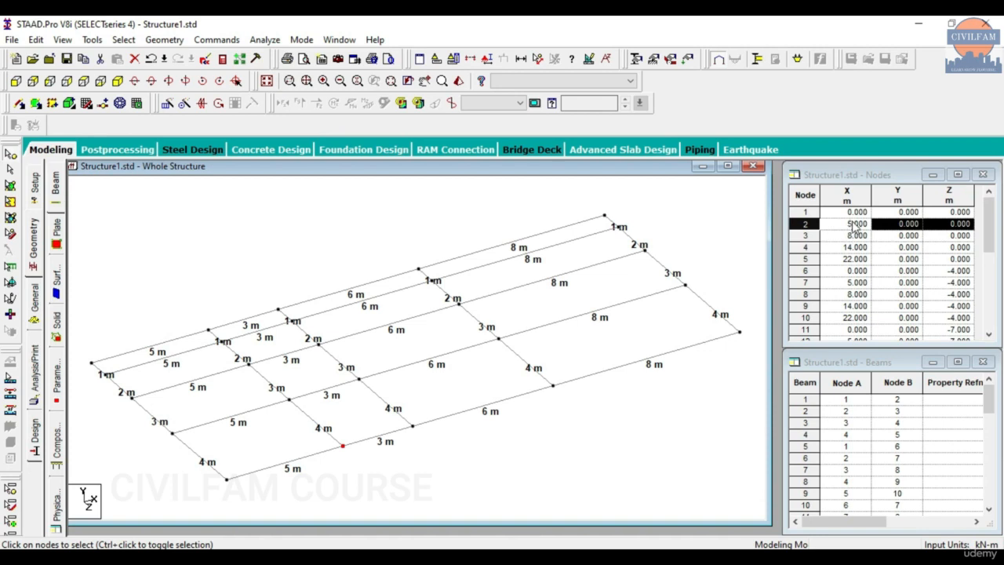
{"action": "left_click", "coordinate": [413, 426]}
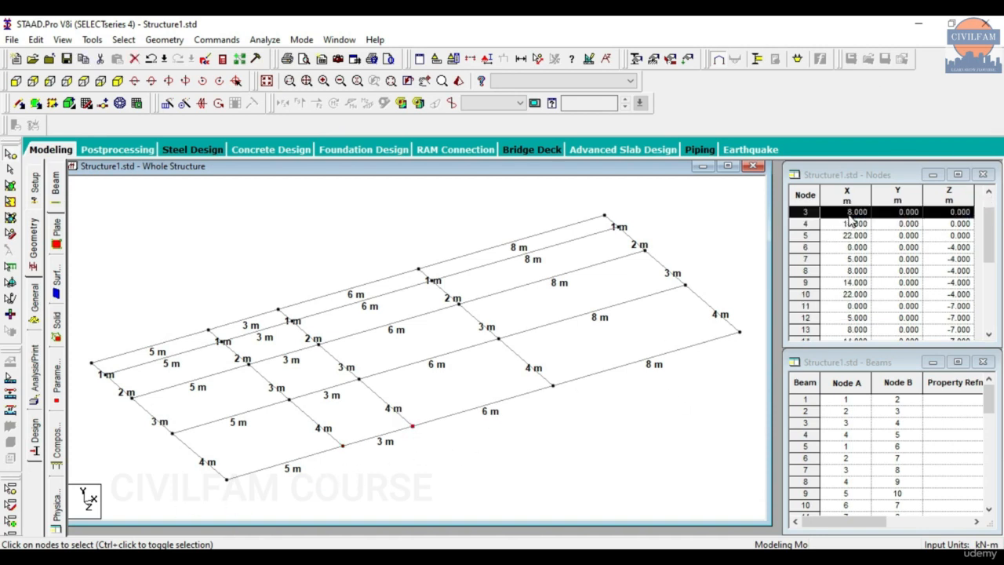
{"action": "left_click", "coordinate": [533, 465]}
{"action": "left_click", "coordinate": [167, 105]}
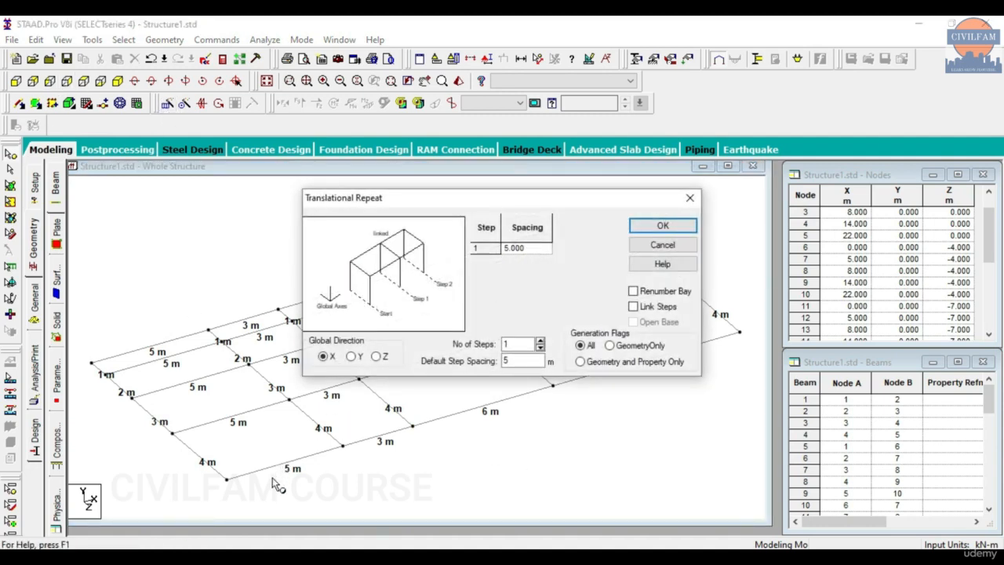
{"action": "left_click_drag", "start_coordinate": [566, 207], "coordinate": [473, 154]}
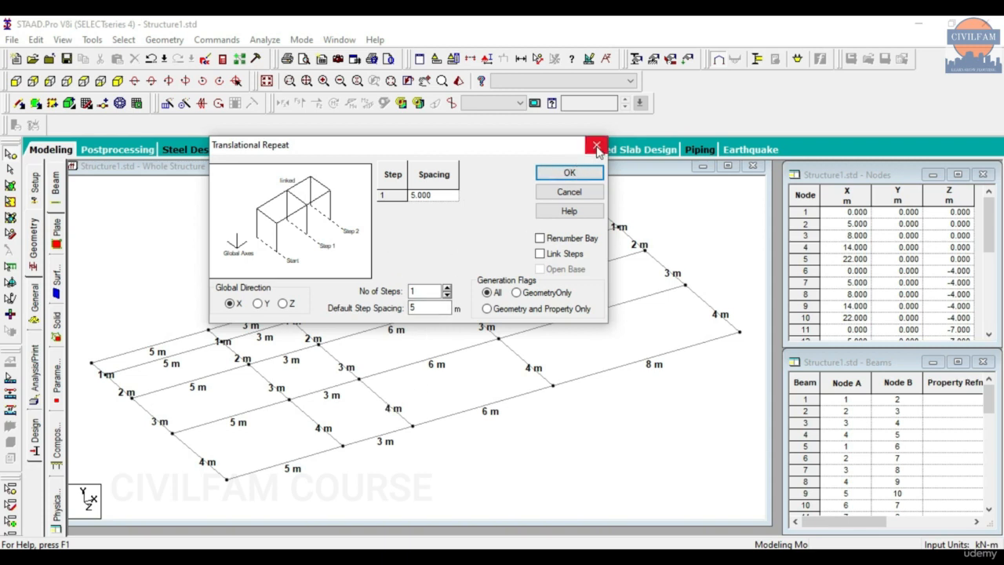
{"action": "left_click", "coordinate": [581, 172]}
Step: Undo the Z and X translational repeats back to the single origin node
{"action": "key", "text": "ctrl+z"}
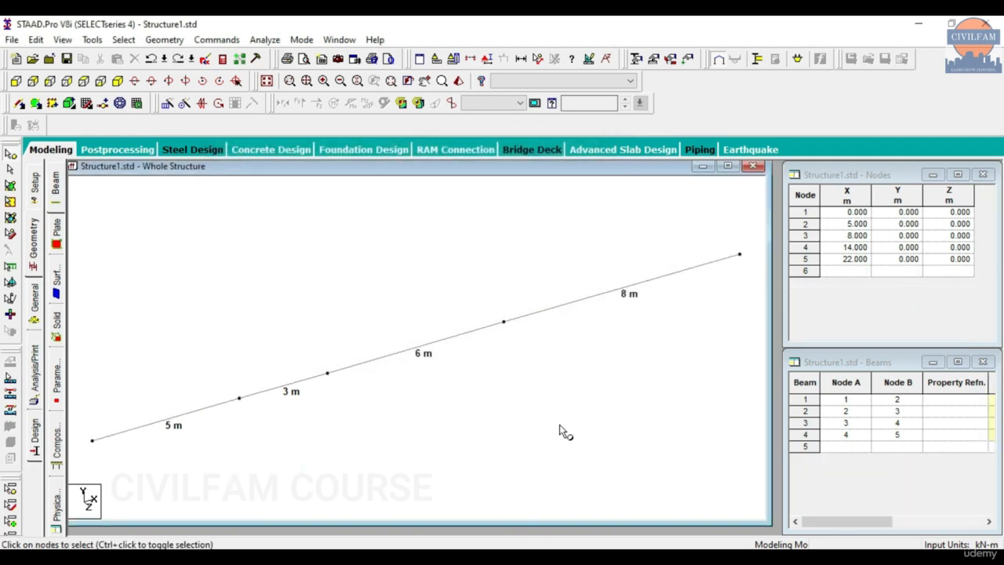
{"action": "key", "text": "ctrl+z"}
Step: Set up a translational repeat of the origin node along X with 4 steps
{"action": "left_click_drag", "start_coordinate": [403, 324], "coordinate": [459, 376]}
{"action": "left_click", "coordinate": [415, 347]}
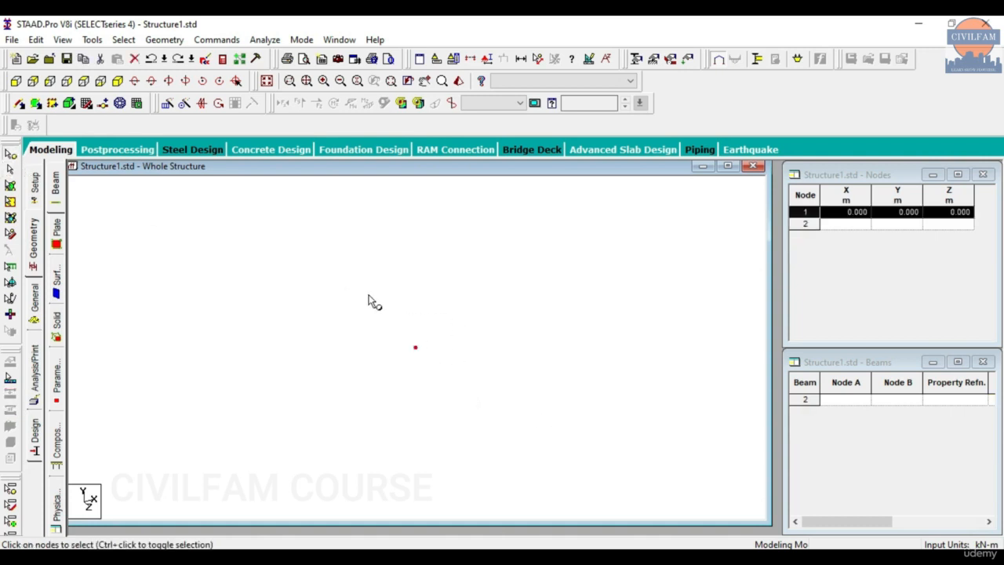
{"action": "left_click", "coordinate": [167, 106]}
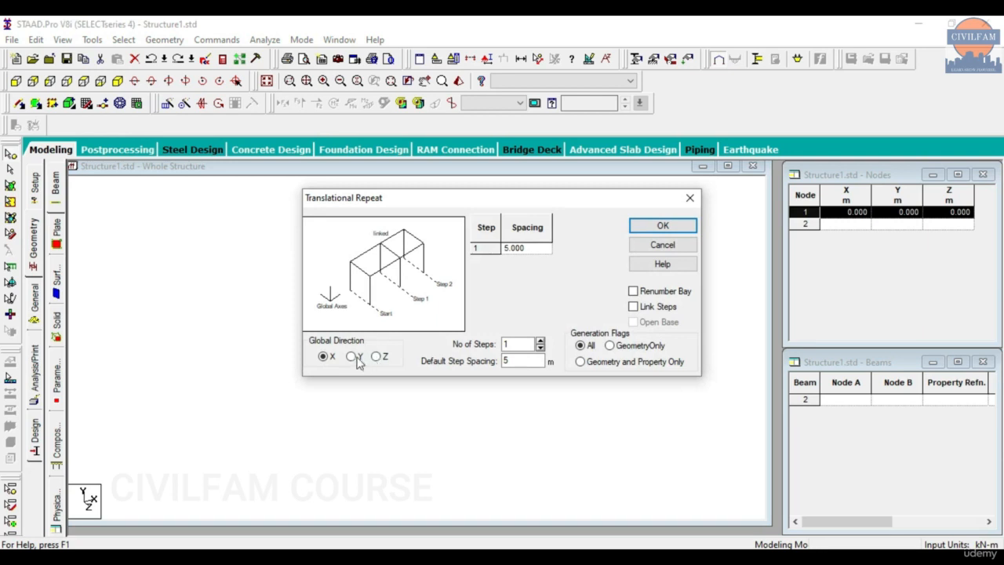
{"action": "left_click", "coordinate": [540, 340]}
{"action": "left_click", "coordinate": [540, 340]}
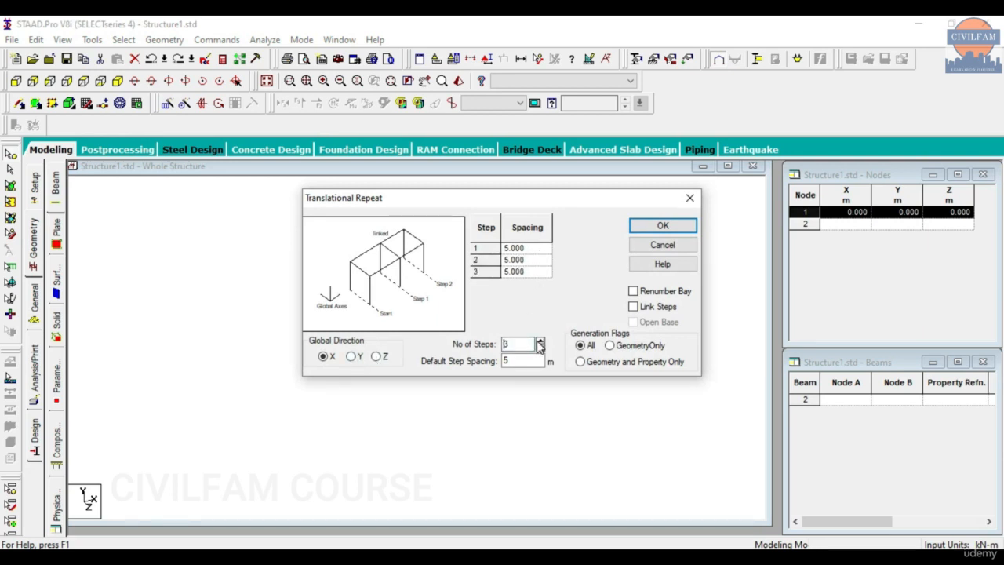
{"action": "left_click", "coordinate": [540, 340]}
Step: Set the X repeat spacings to 5, 3, 4 and 6 m for steps 1 to 4, and generate the beam line with linked steps
{"action": "left_click_drag", "start_coordinate": [531, 196], "coordinate": [349, 125]}
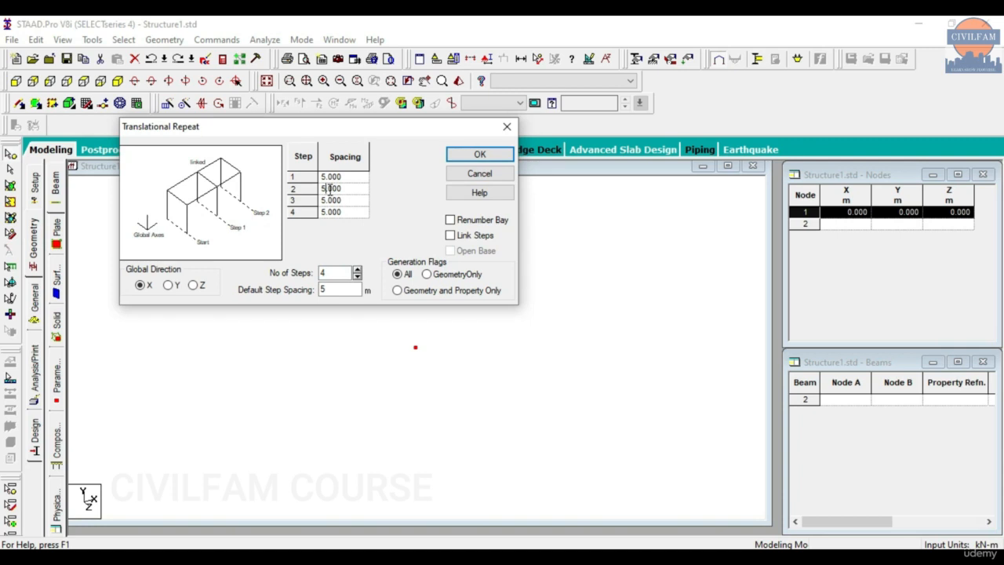
{"action": "type", "text": "3"}
{"action": "left_click", "coordinate": [328, 212]}
{"action": "left_click_drag", "start_coordinate": [366, 132], "coordinate": [205, 107]}
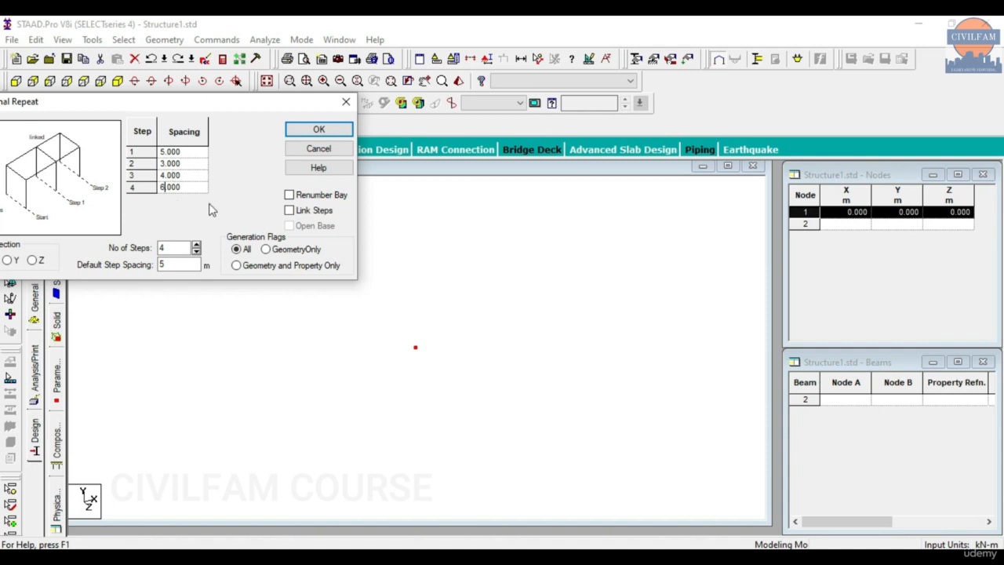
{"action": "left_click", "coordinate": [299, 215]}
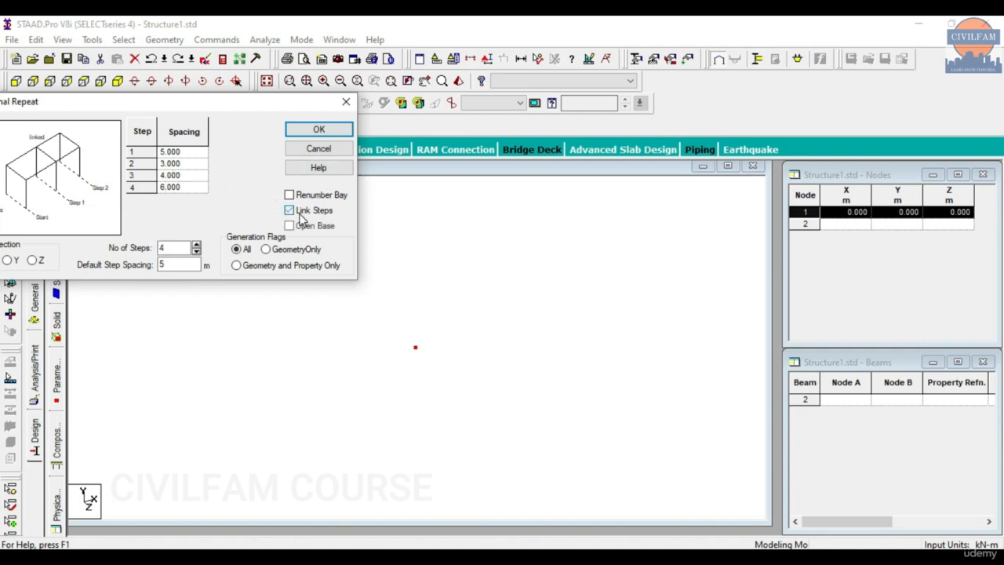
{"action": "left_click", "coordinate": [317, 131]}
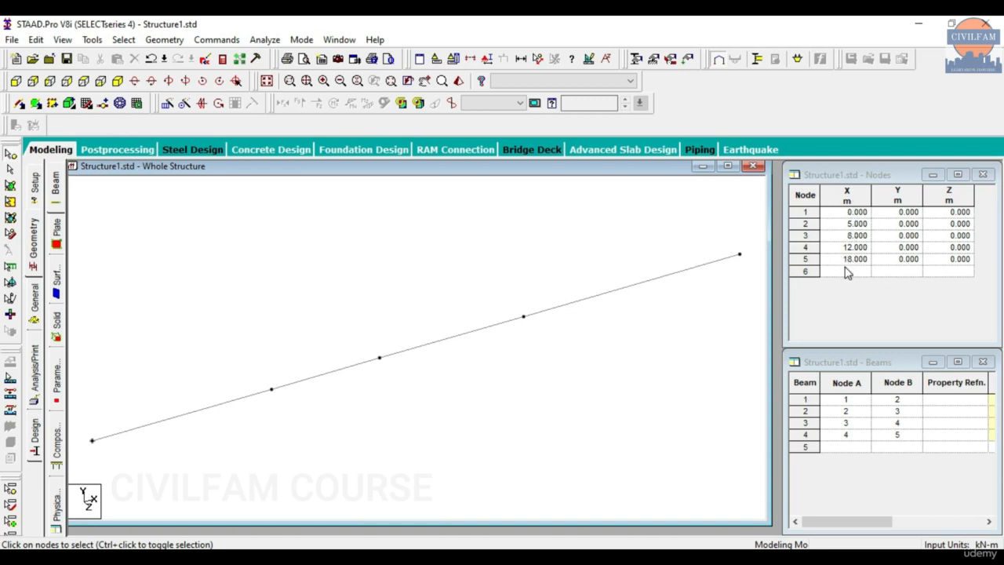
Step: Display the dimensions of all beams of the generated X line in the view
{"action": "left_click", "coordinate": [92, 441]}
{"action": "left_click", "coordinate": [125, 365]}
{"action": "left_click", "coordinate": [91, 39]}
{"action": "left_click", "coordinate": [159, 302]}
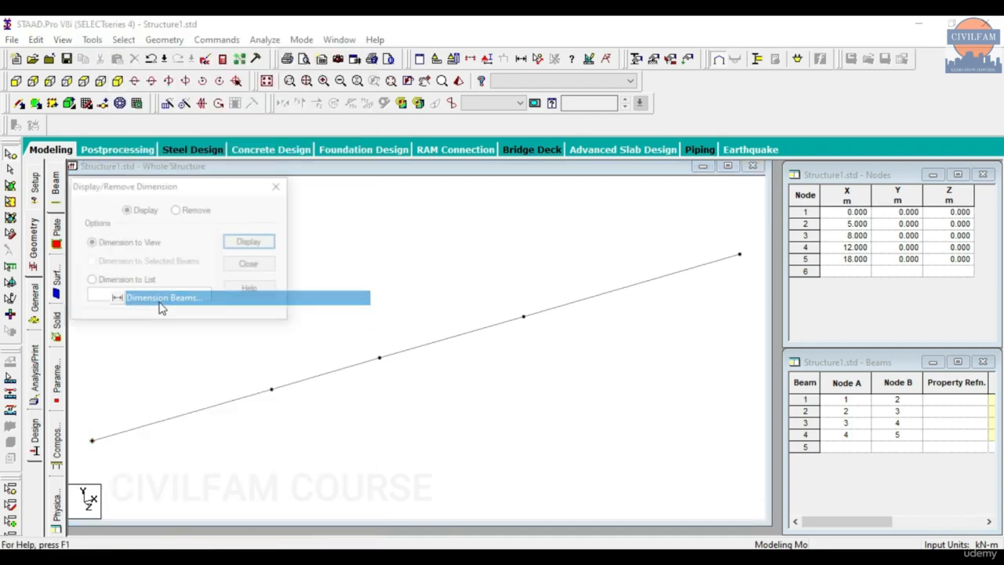
{"action": "left_click", "coordinate": [248, 242]}
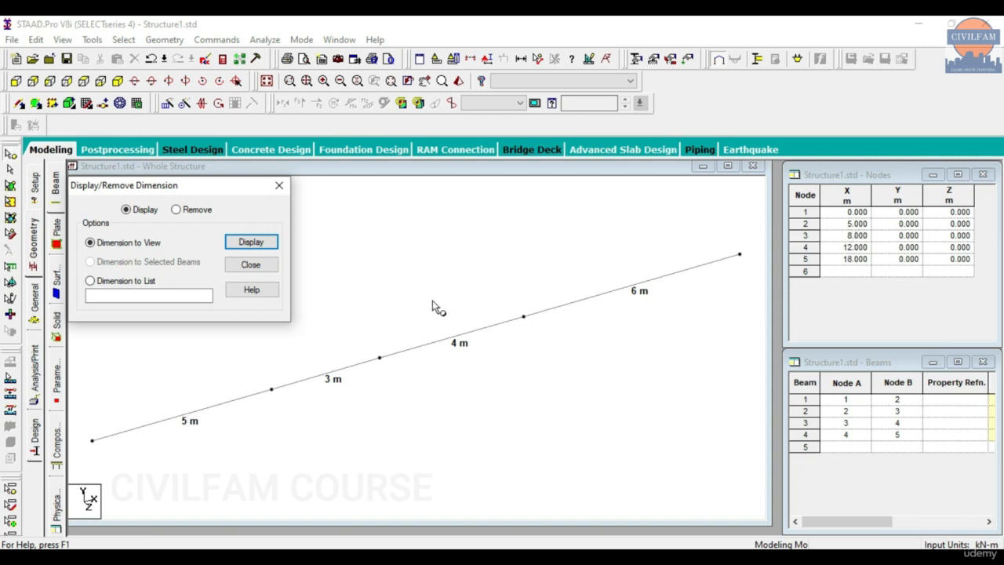
{"action": "left_click", "coordinate": [280, 185]}
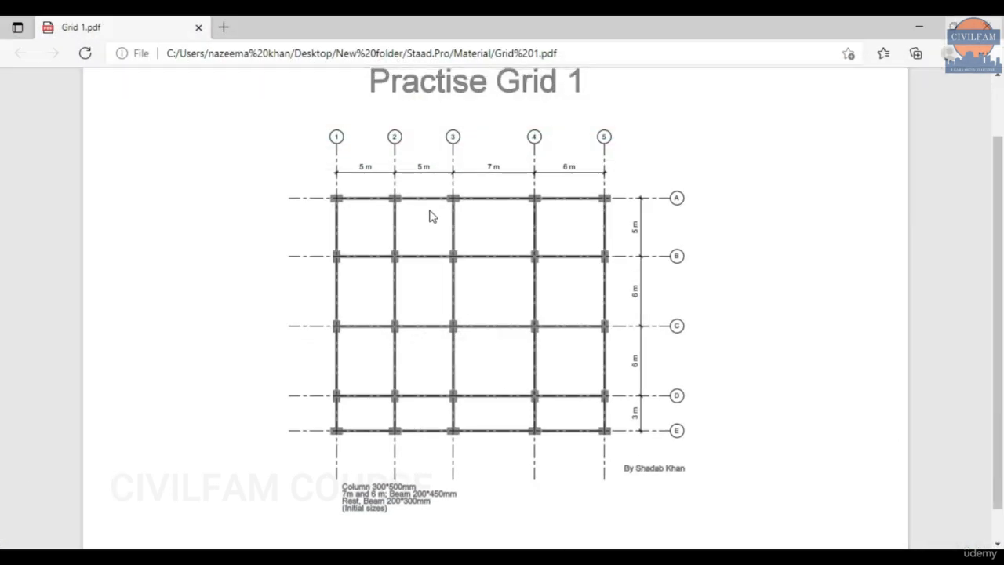
Step: Review the bay spacings of the Practise Grid 1 drawing in Grid 1.pdf, and return to STAAD.Pro
{"action": "scroll", "coordinate": [410, 163], "scroll_direction": "up", "scroll_amount": 1}
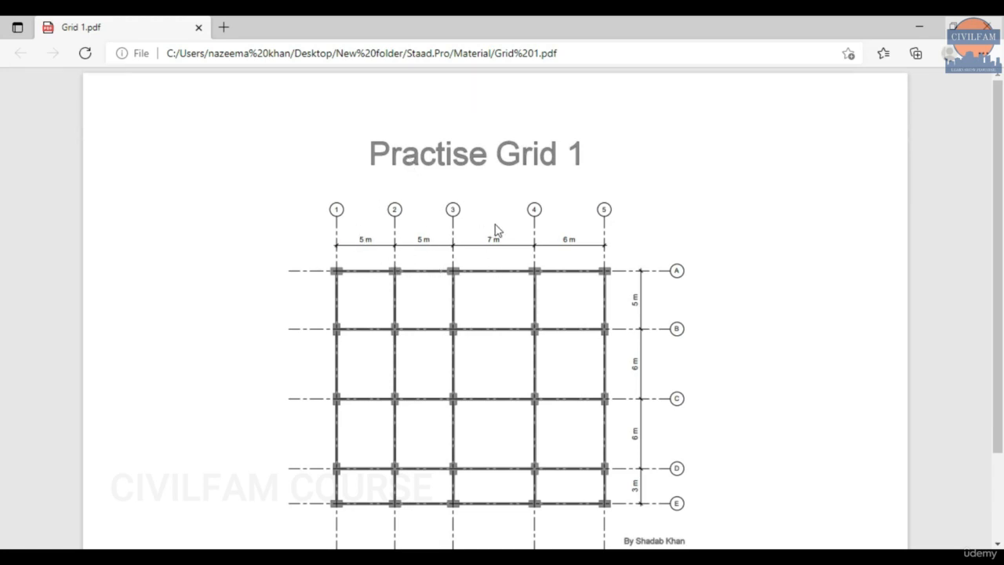
{"action": "scroll", "coordinate": [557, 238], "scroll_direction": "down", "scroll_amount": 1}
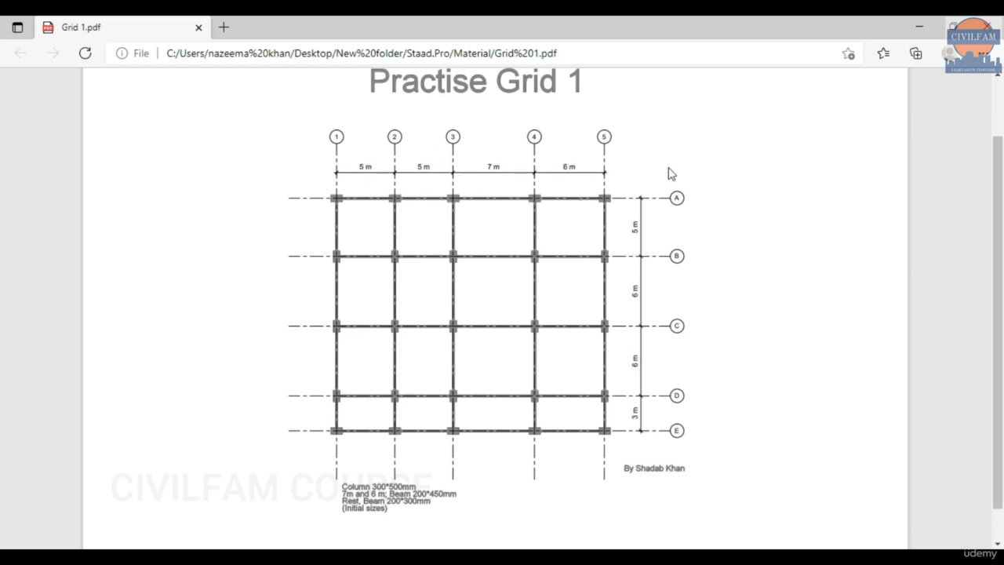
{"action": "left_click", "coordinate": [919, 27]}
Step: Select all four beams of the X line and set up their translational repeat along Z
{"action": "scroll", "coordinate": [385, 298], "scroll_direction": "down", "scroll_amount": 3}
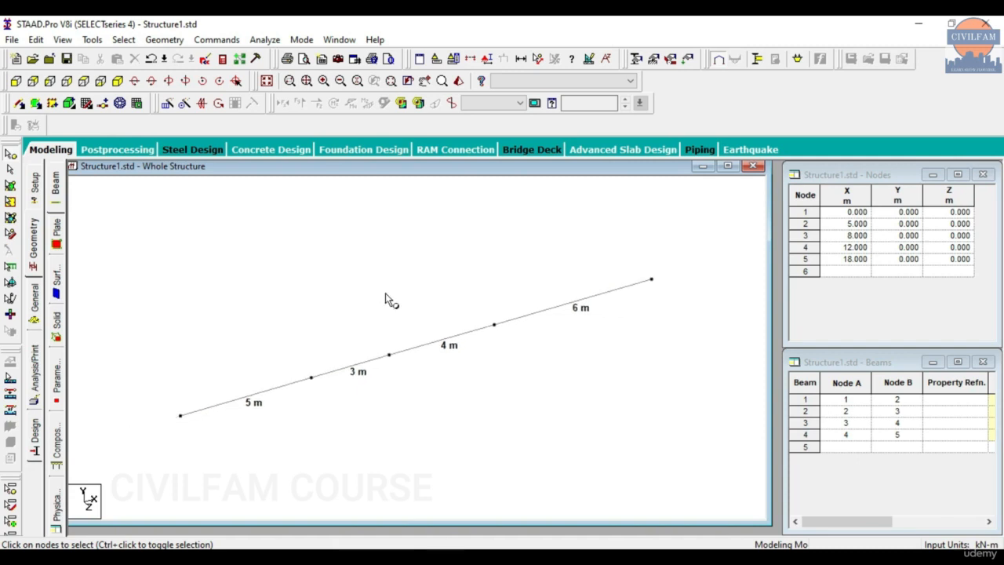
{"action": "scroll", "coordinate": [385, 298], "scroll_direction": "down", "scroll_amount": 3}
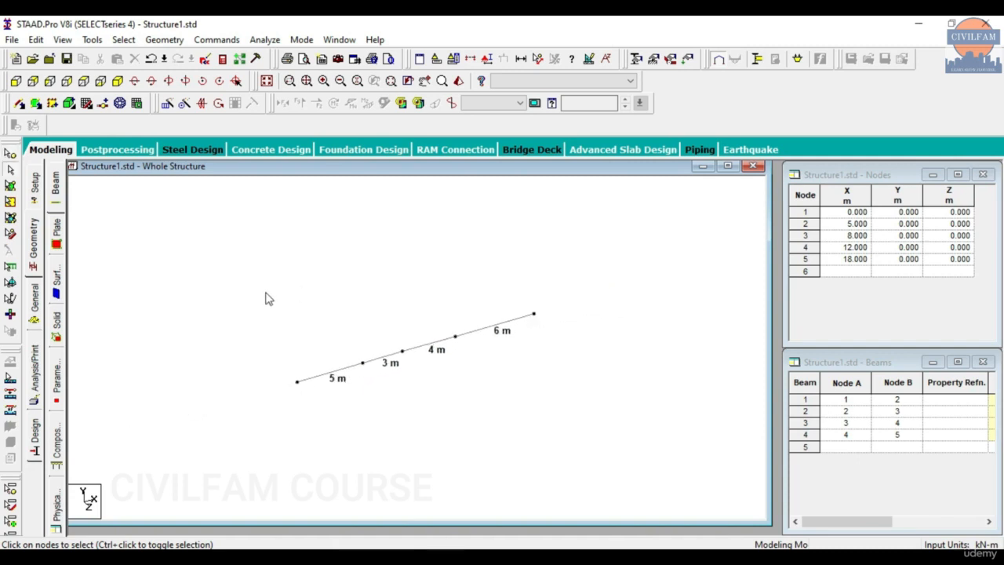
{"action": "left_click_drag", "start_coordinate": [245, 264], "coordinate": [649, 447]}
{"action": "left_click", "coordinate": [167, 103]}
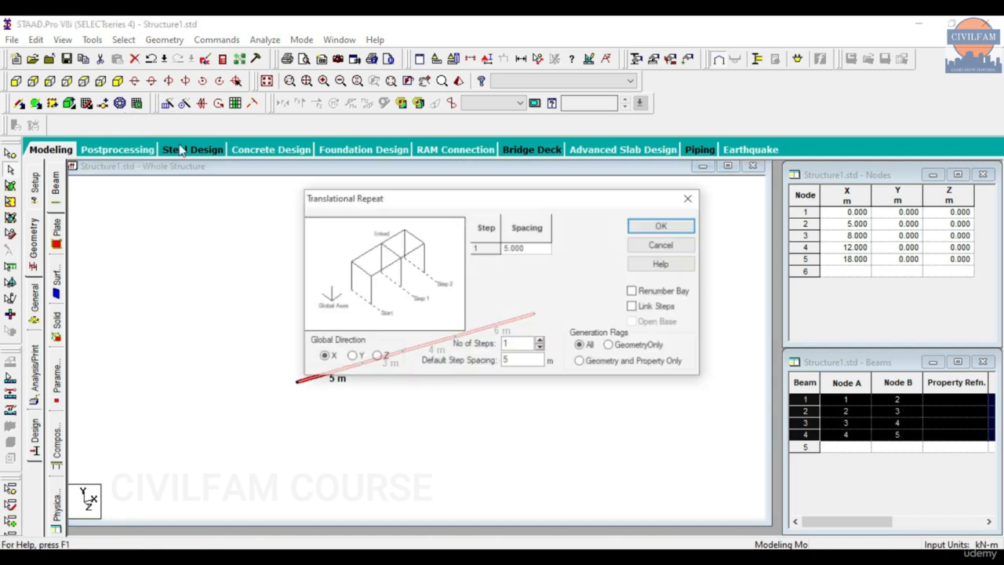
{"action": "left_click", "coordinate": [353, 357]}
{"action": "left_click", "coordinate": [376, 357]}
Step: Set the Z repeat to 4 steps with a default spacing of -4 m, and generate the grid with linked steps
{"action": "key", "text": "Tab"}
{"action": "key", "text": "Tab"}
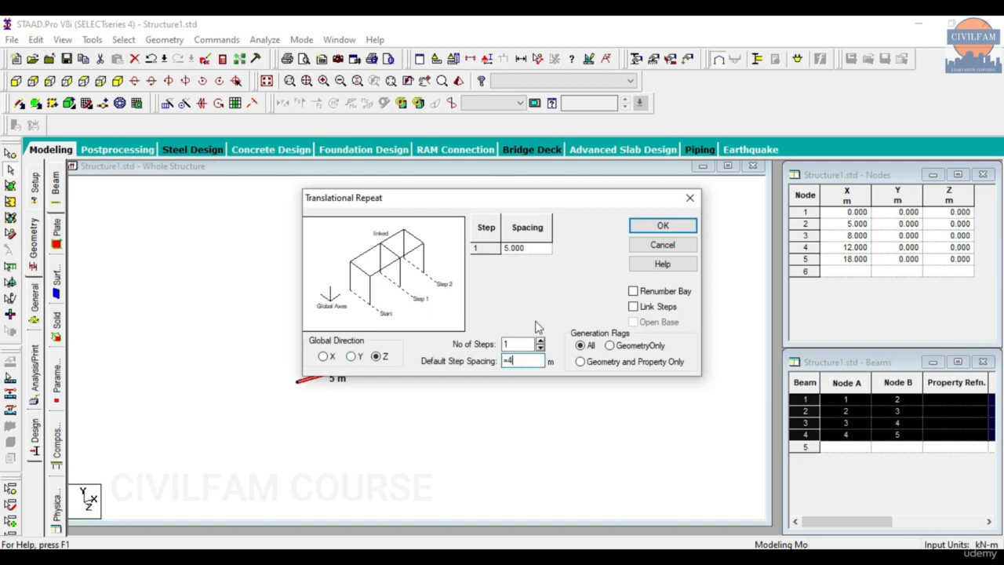
{"action": "left_click", "coordinate": [539, 341]}
{"action": "left_click", "coordinate": [567, 322]}
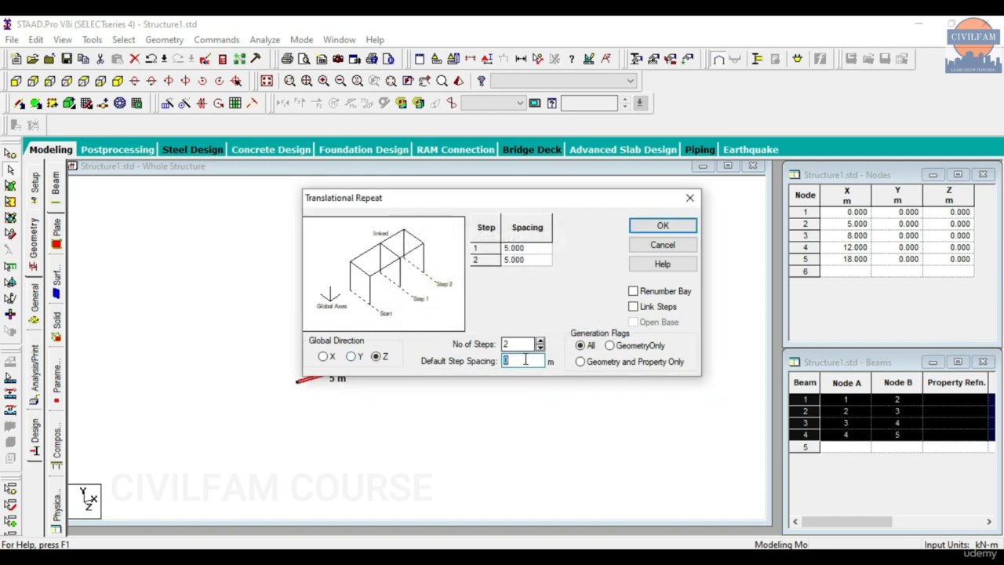
{"action": "type", "text": "=4"}
{"action": "left_click", "coordinate": [539, 340]}
{"action": "left_click", "coordinate": [539, 341]}
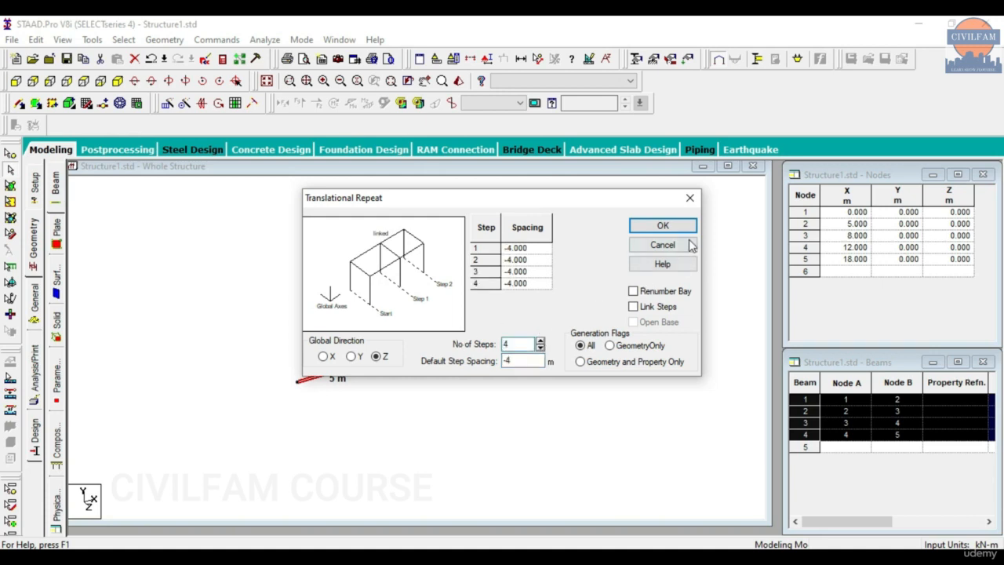
{"action": "left_click", "coordinate": [660, 307]}
{"action": "left_click", "coordinate": [663, 226]}
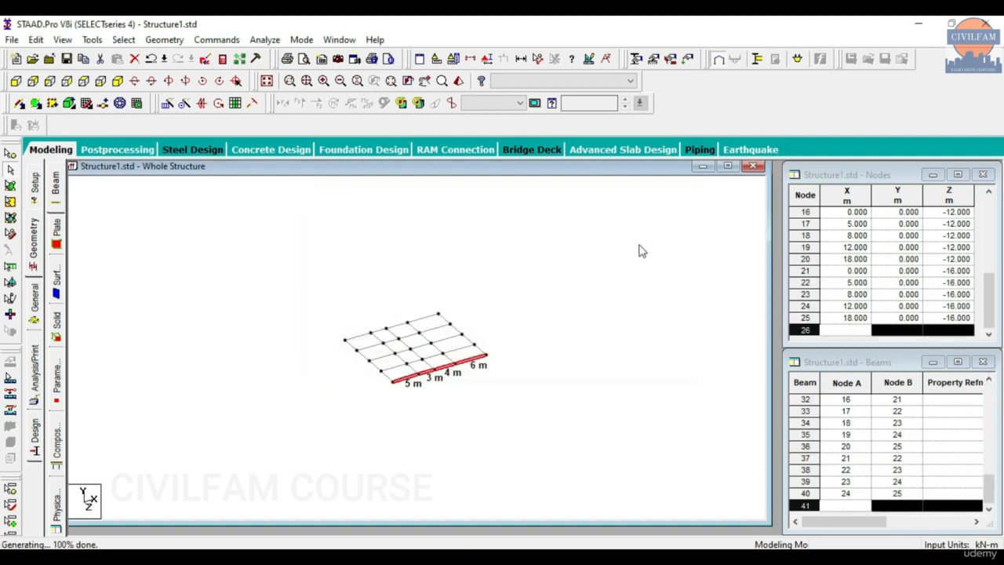
Step: Check the coordinates of the origin node and of the node at the far Z end of its grid line in the nodes table
{"action": "left_click", "coordinate": [381, 459]}
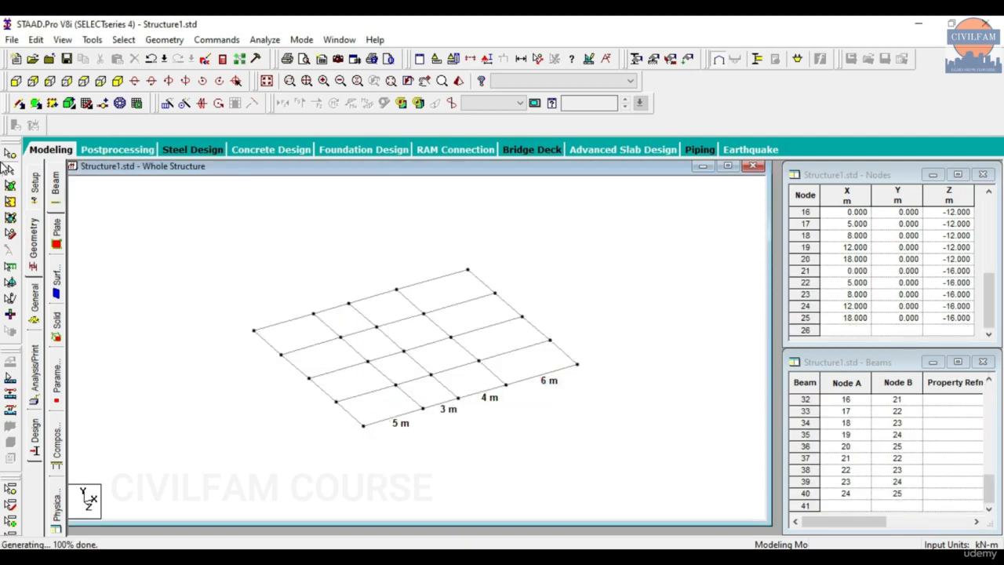
{"action": "left_click", "coordinate": [7, 167]}
{"action": "left_click", "coordinate": [363, 424]}
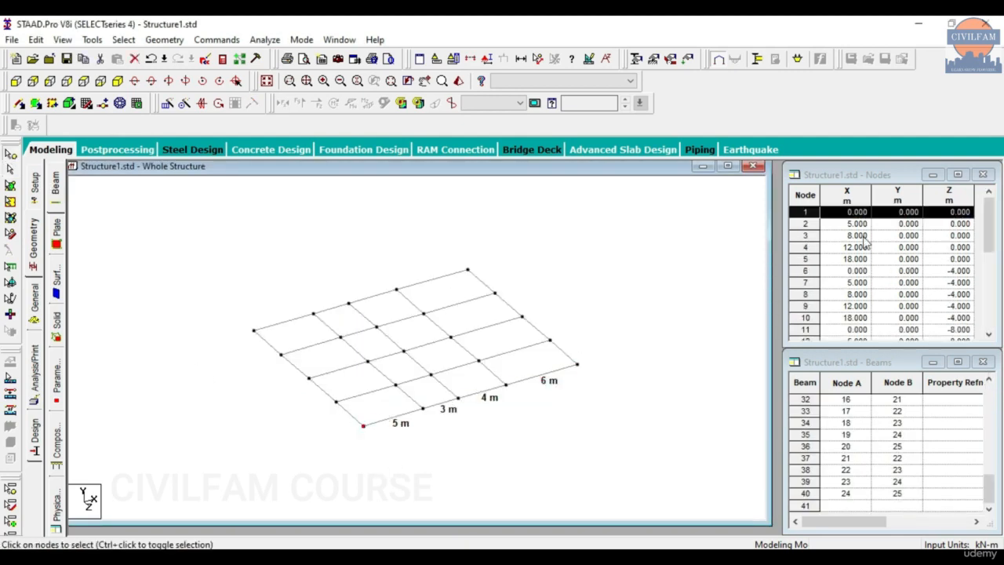
{"action": "left_click_drag", "start_coordinate": [228, 314], "coordinate": [262, 345]}
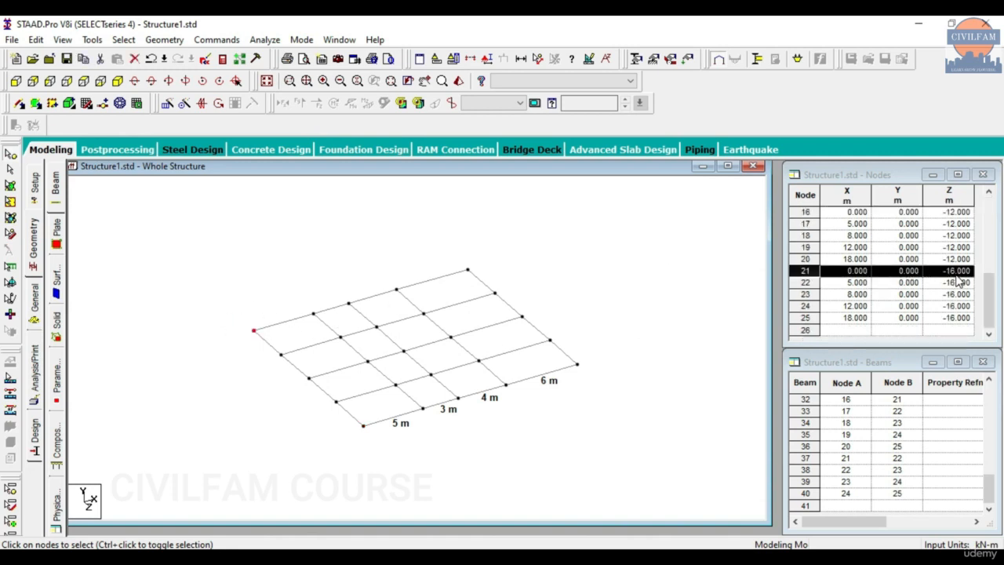
{"action": "left_click", "coordinate": [658, 289]}
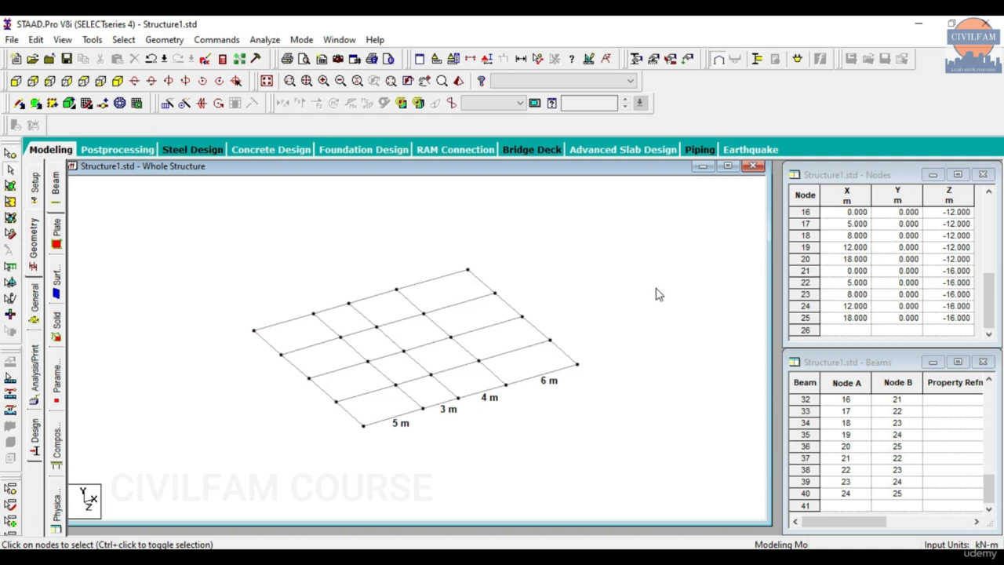
Step: Look at the Practise Grid 1 layout in Grid 1.pdf again, and return to the STAAD.Pro model
{"action": "scroll", "coordinate": [263, 304], "scroll_direction": "down", "scroll_amount": 2}
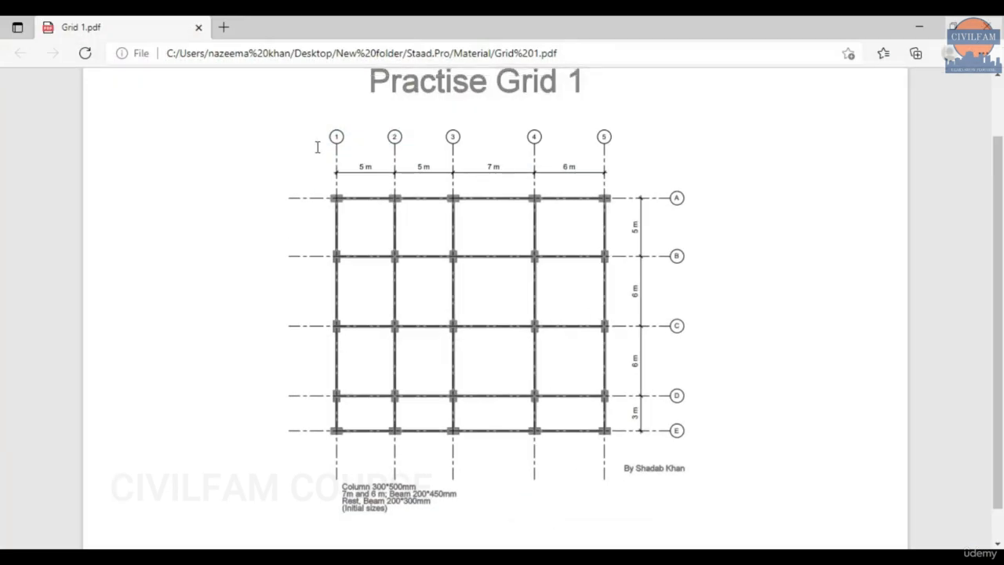
{"action": "left_click", "coordinate": [919, 26]}
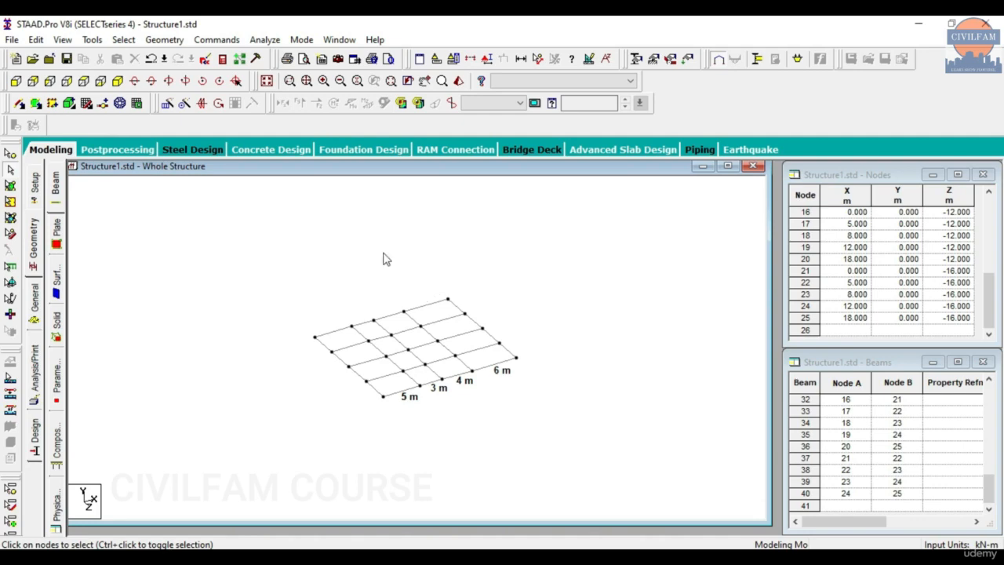
Step: Open the Structure Wizard to view its prototype truss models, and close it without creating a model
{"action": "left_click", "coordinate": [123, 39]}
{"action": "mouse_move", "coordinate": [153, 43]}
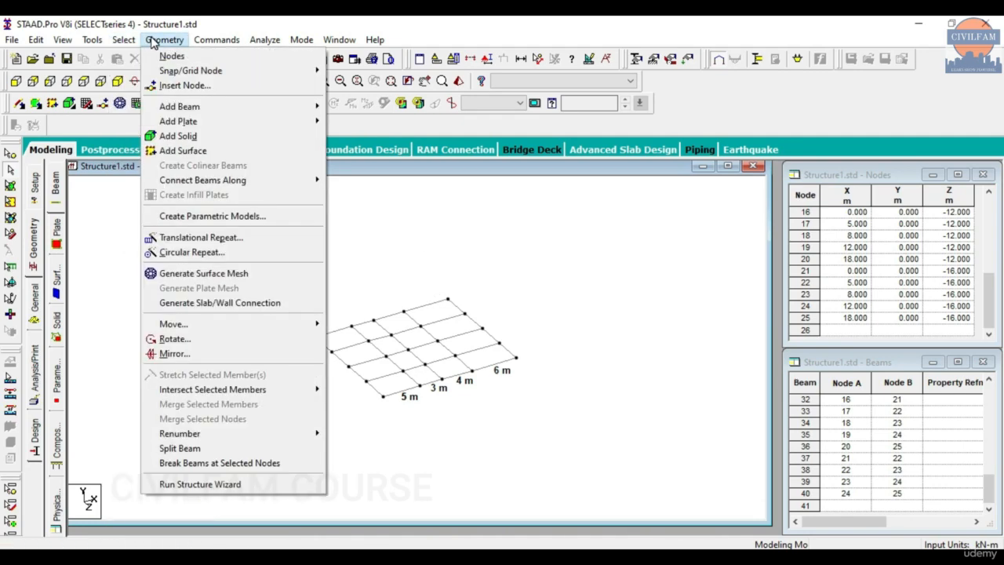
{"action": "left_click", "coordinate": [200, 484]}
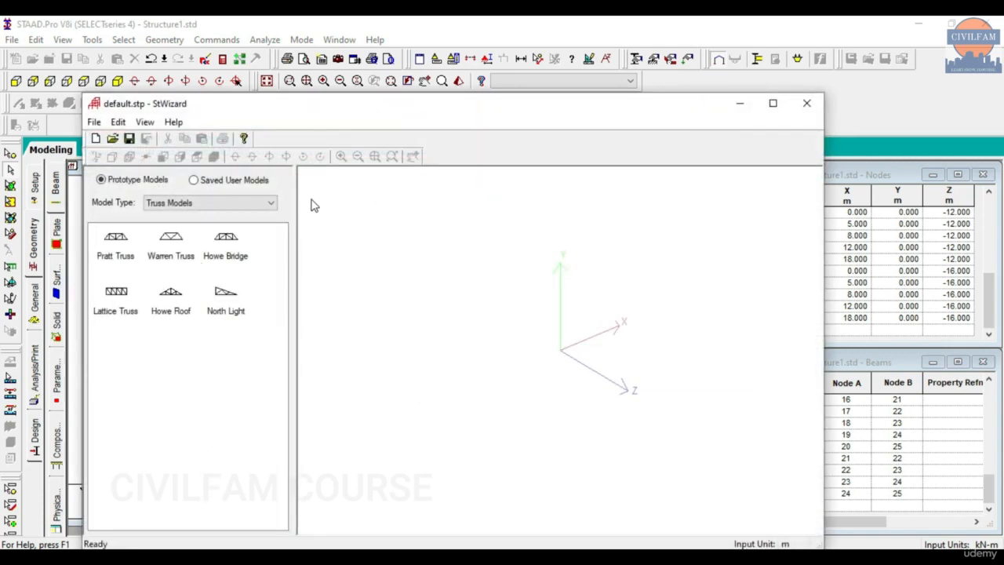
{"action": "left_click", "coordinate": [806, 102]}
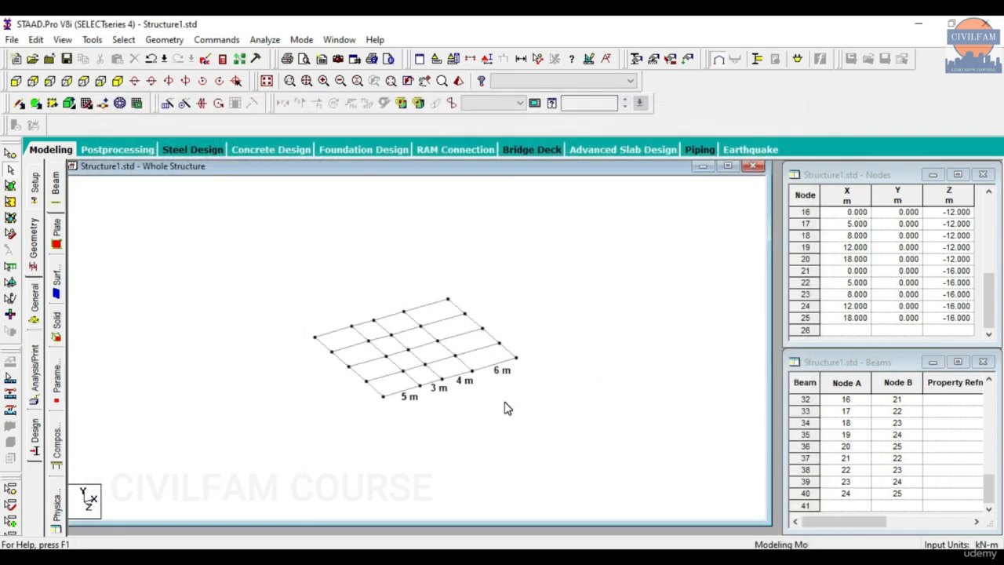